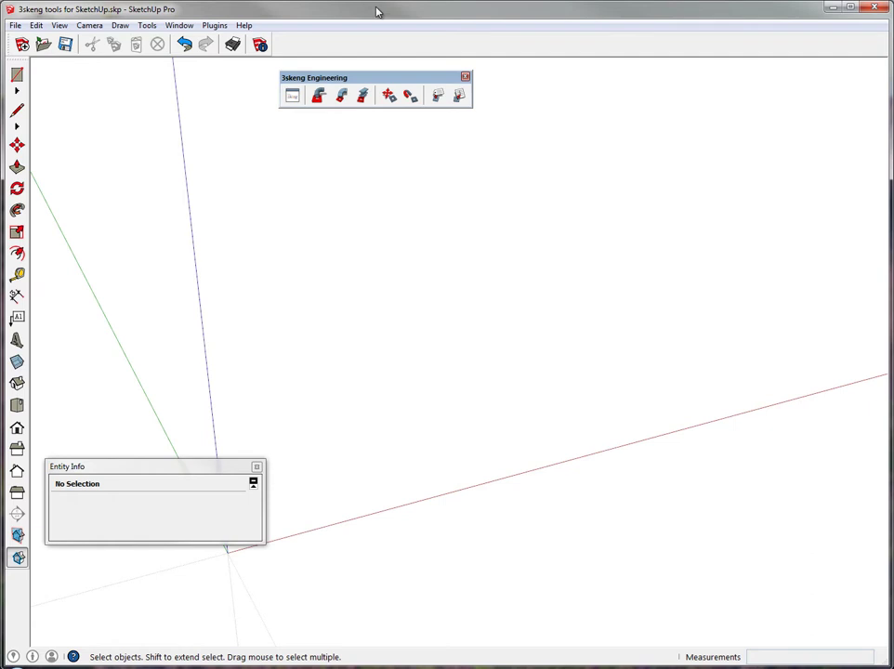
Open the 3skeng client and review the overview of its Steelwork, Pipe and Channel tools.
click(293, 100)
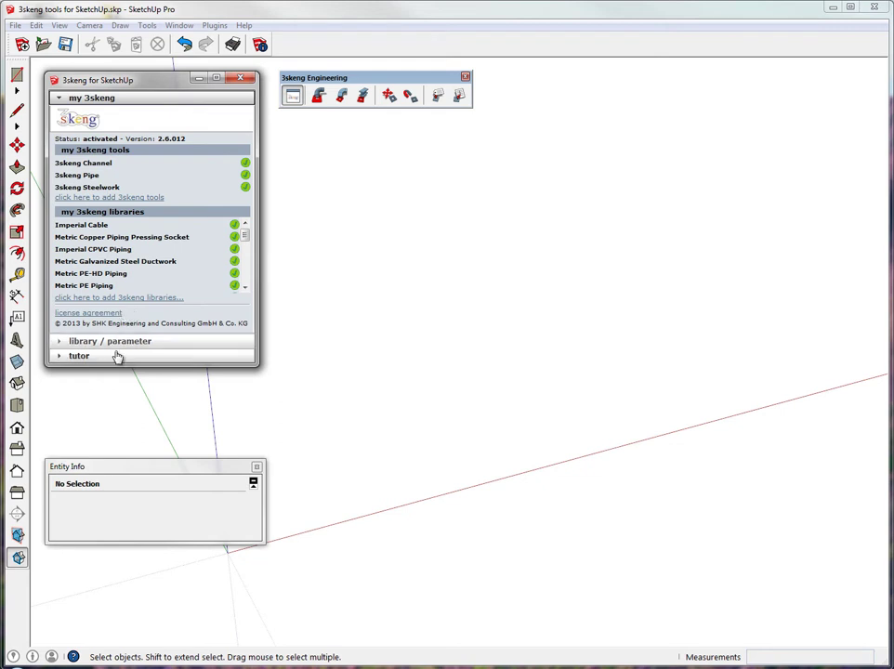
click(109, 197)
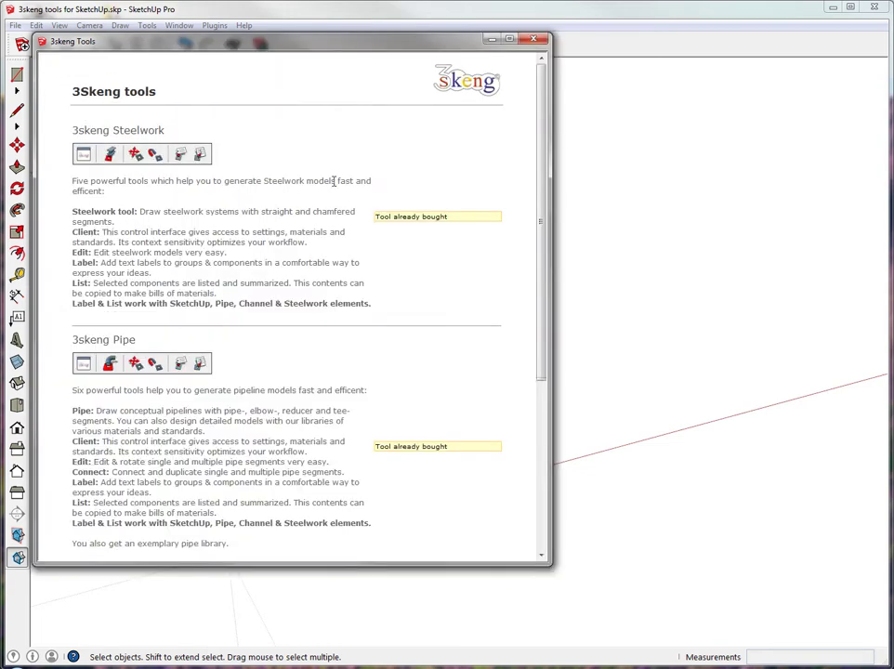
scroll(310, 288, down, 5)
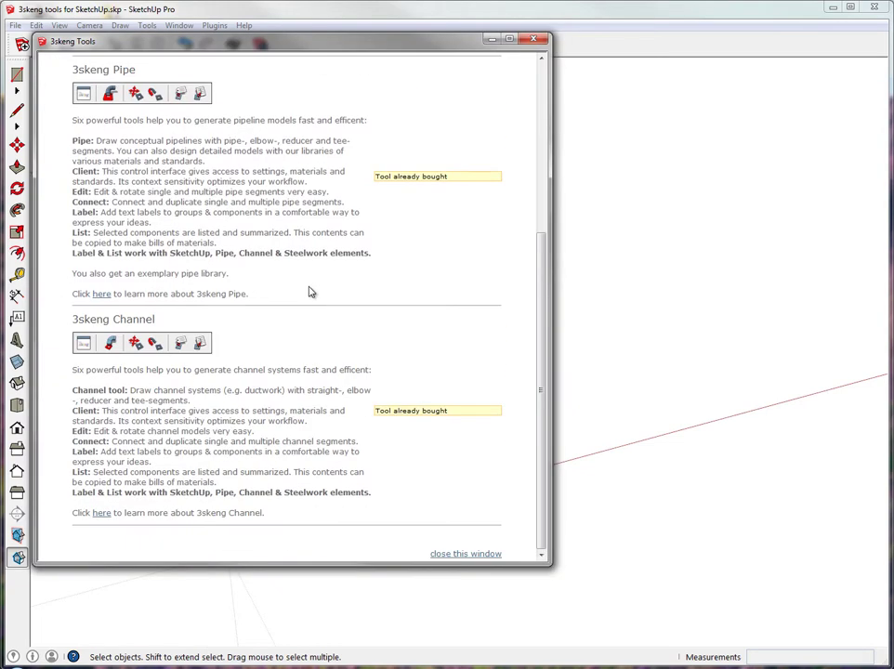
click(532, 38)
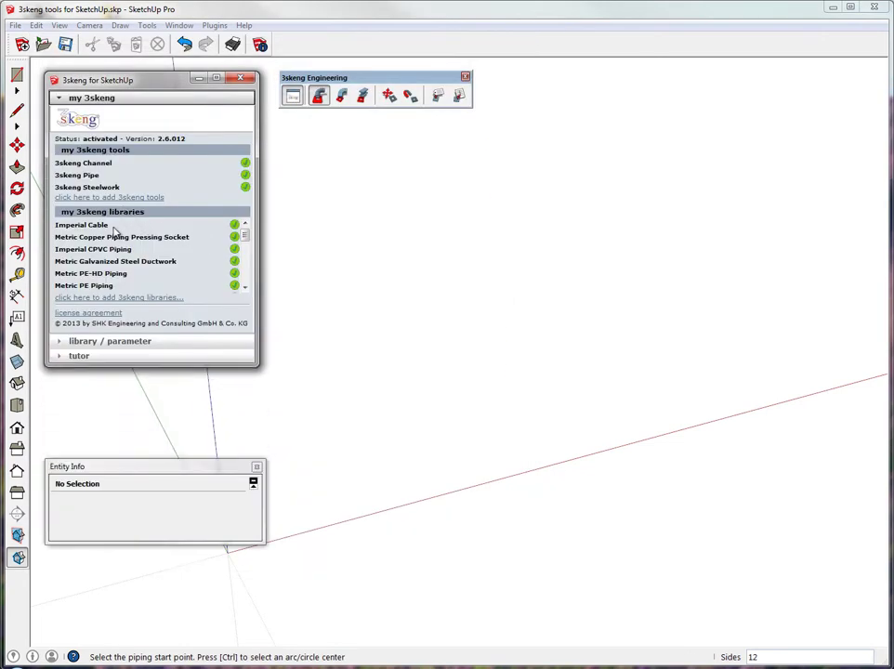
Review the Steel Piping entries among the 3skeng libraries, including the description and datasheet of the Imperial Steel Piping library.
click(116, 297)
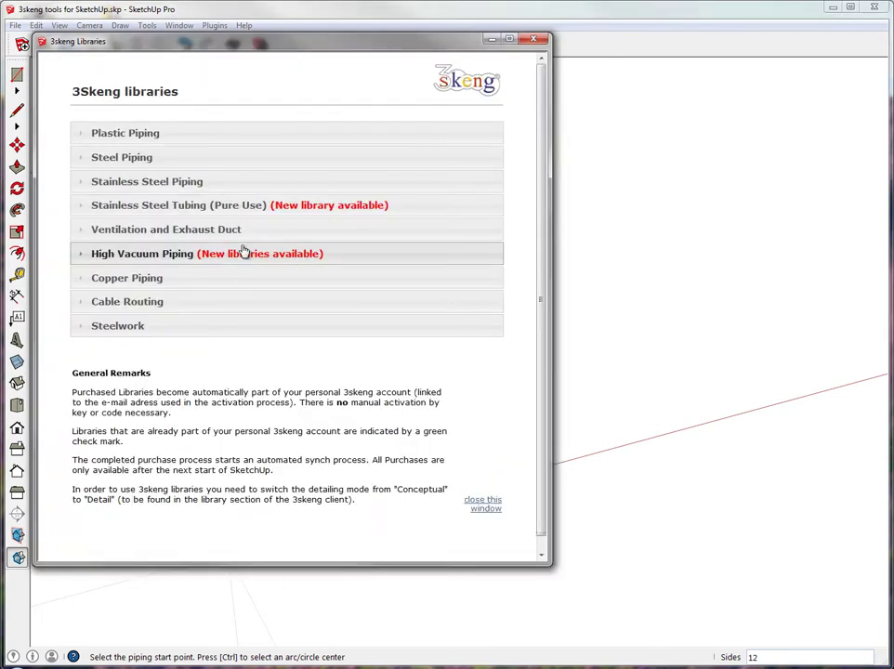
click(139, 157)
click(123, 218)
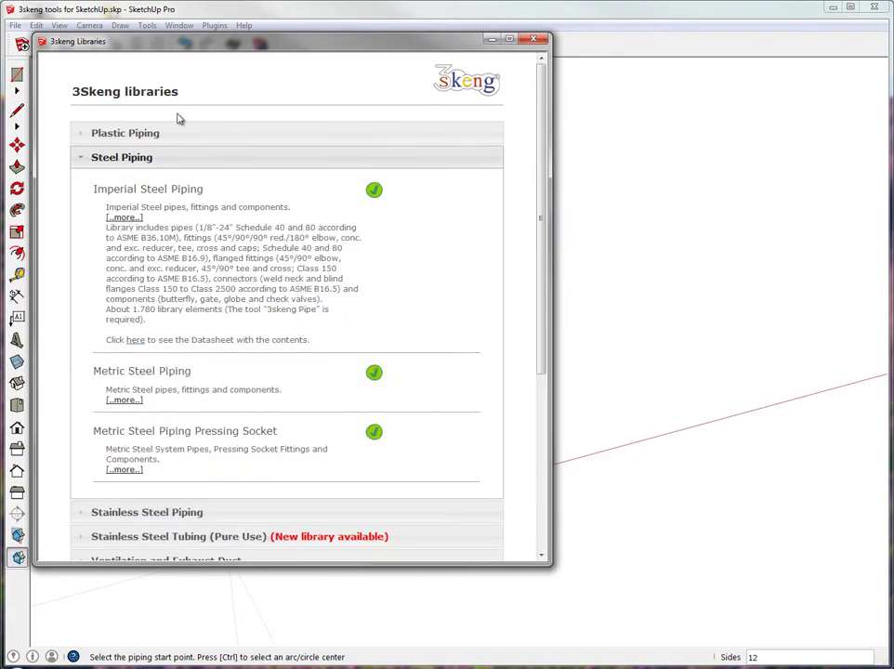
click(135, 340)
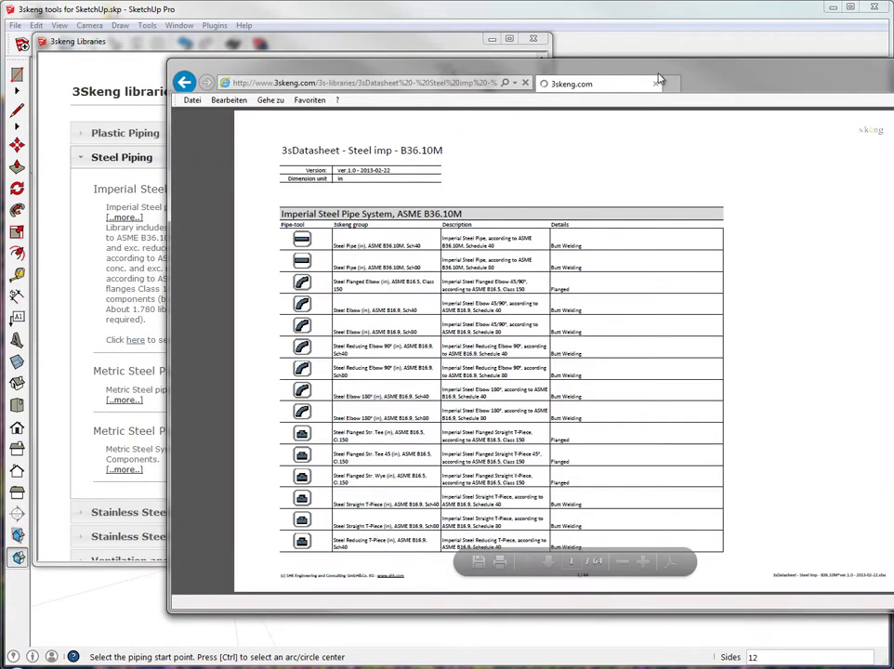
drag(649, 80, 530, 77)
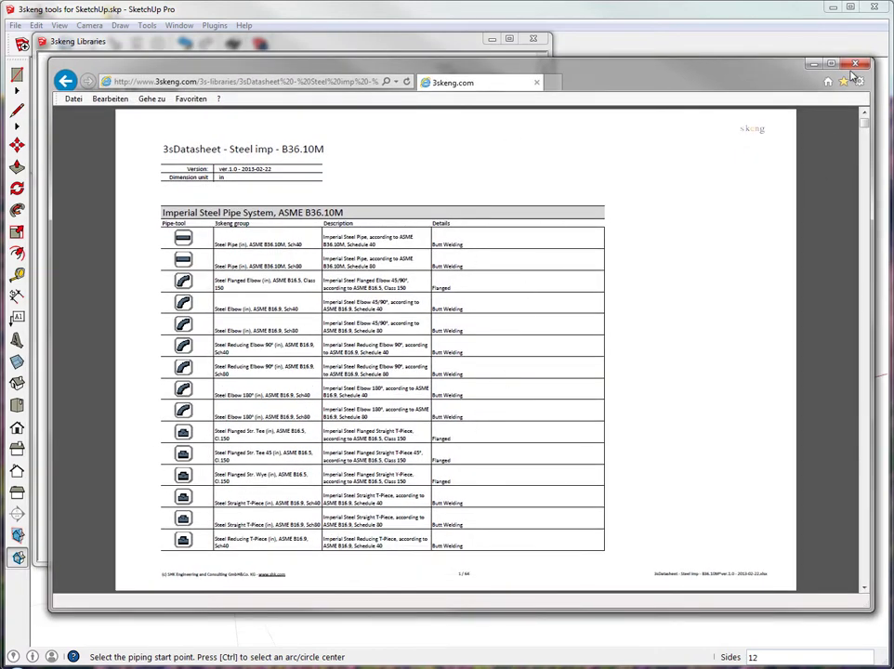
click(855, 66)
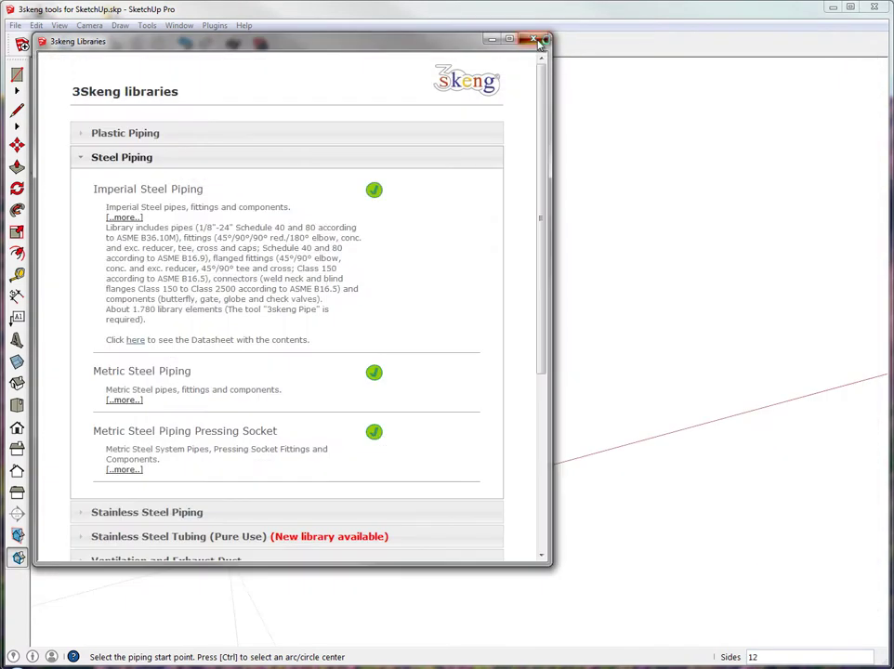
click(533, 38)
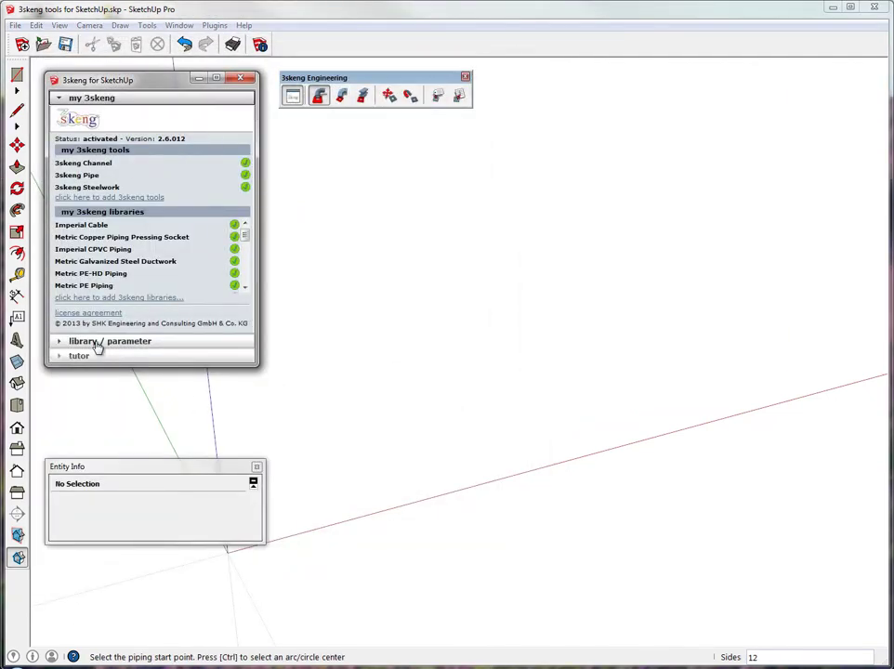
Look over the client's library / parameter and tutor sections and the full list of 3skeng tutorials.
click(98, 346)
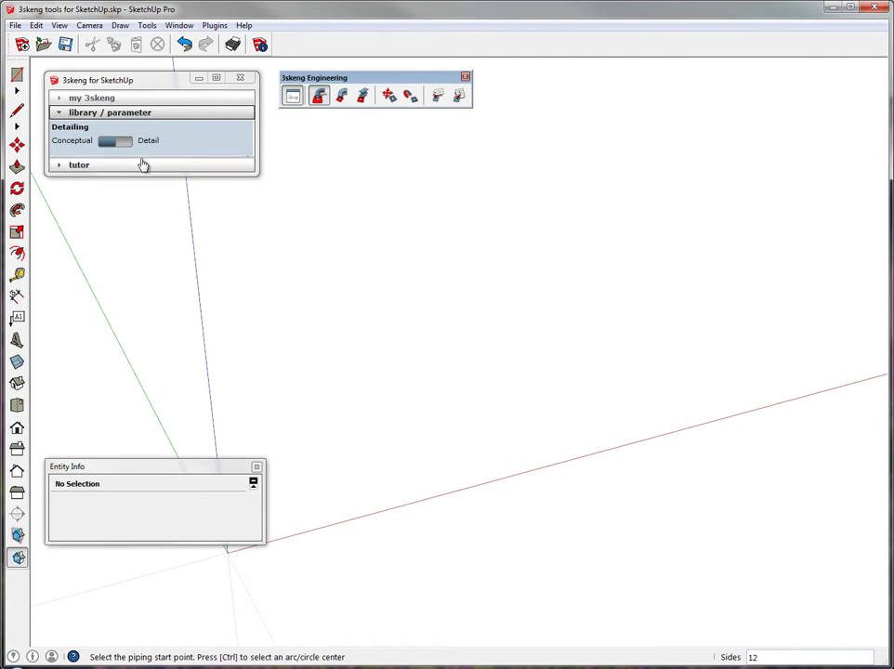
click(79, 166)
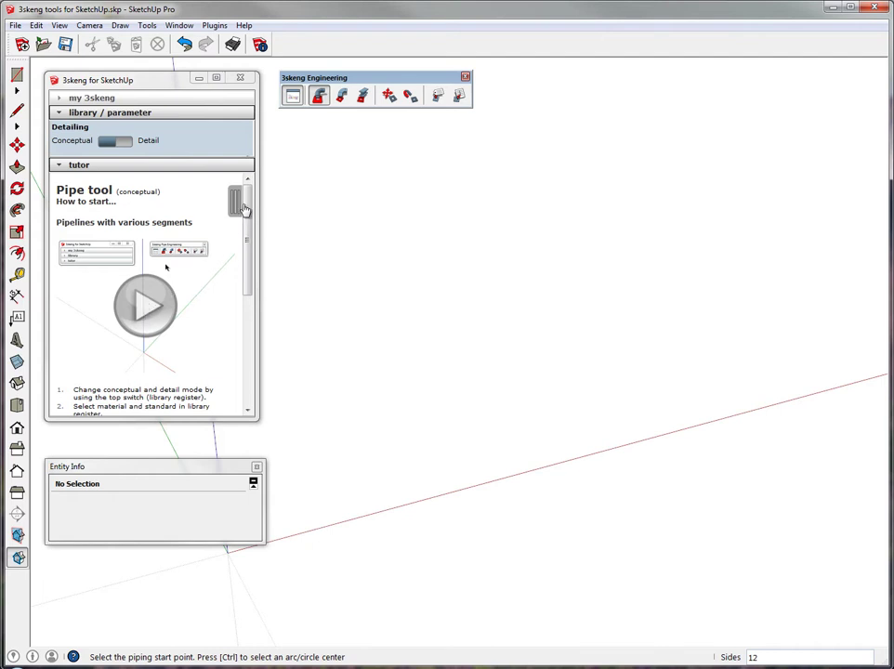
click(233, 203)
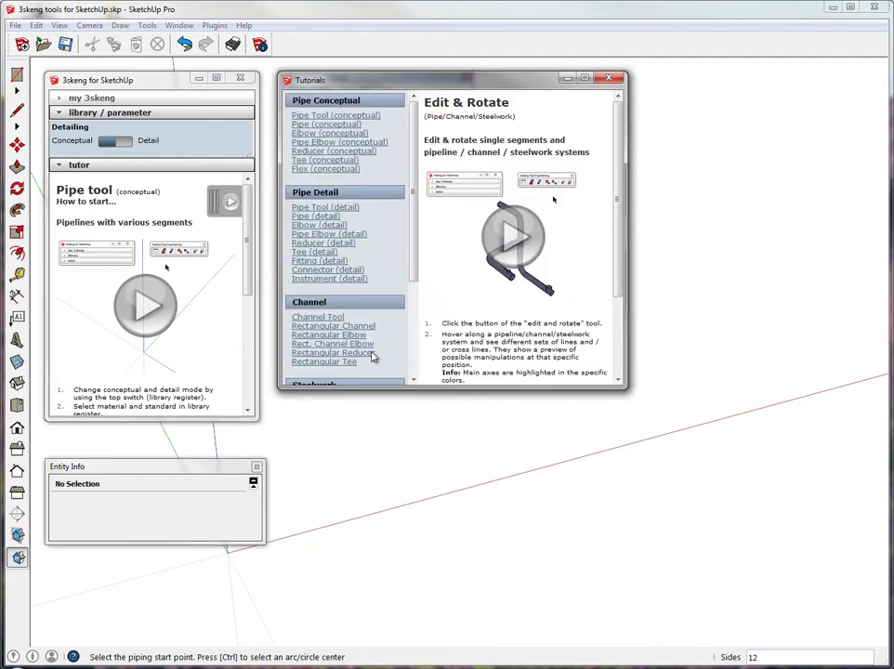
drag(389, 384, 386, 539)
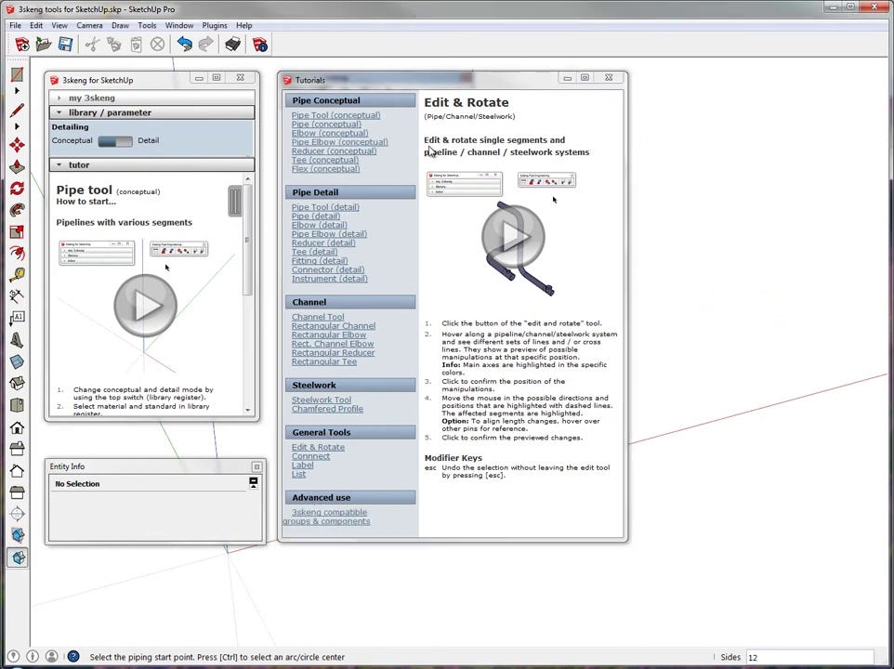
click(611, 79)
click(67, 166)
click(67, 165)
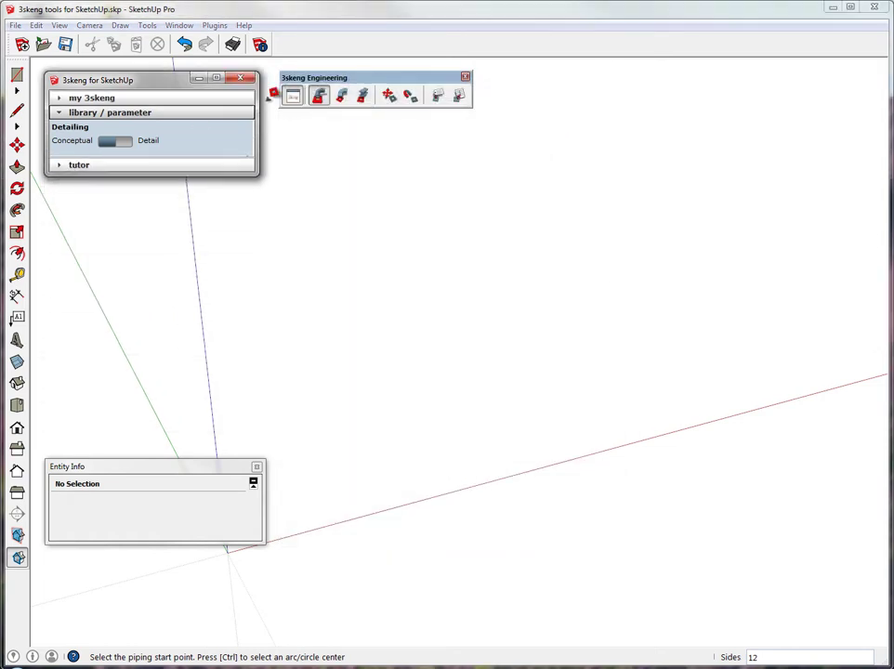
Activate the Steelwork tool and list its I-Section profiles with HP - American piles as the chosen standard.
click(321, 100)
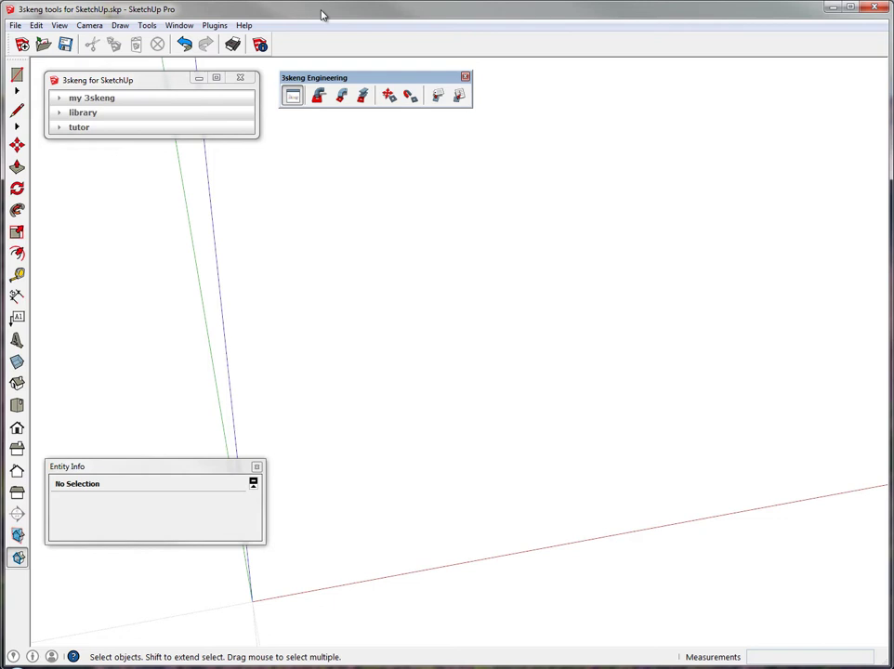
click(363, 97)
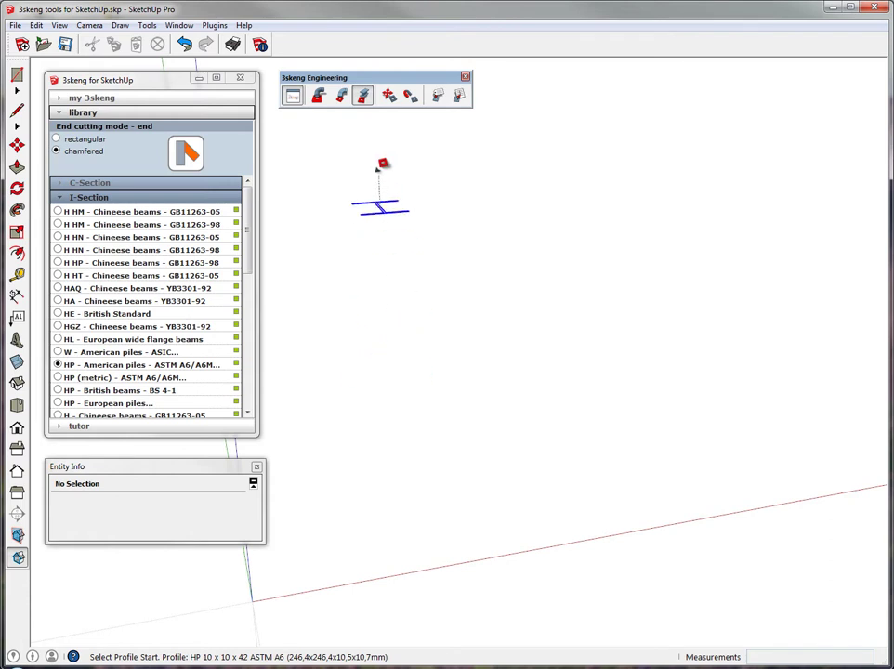
click(365, 99)
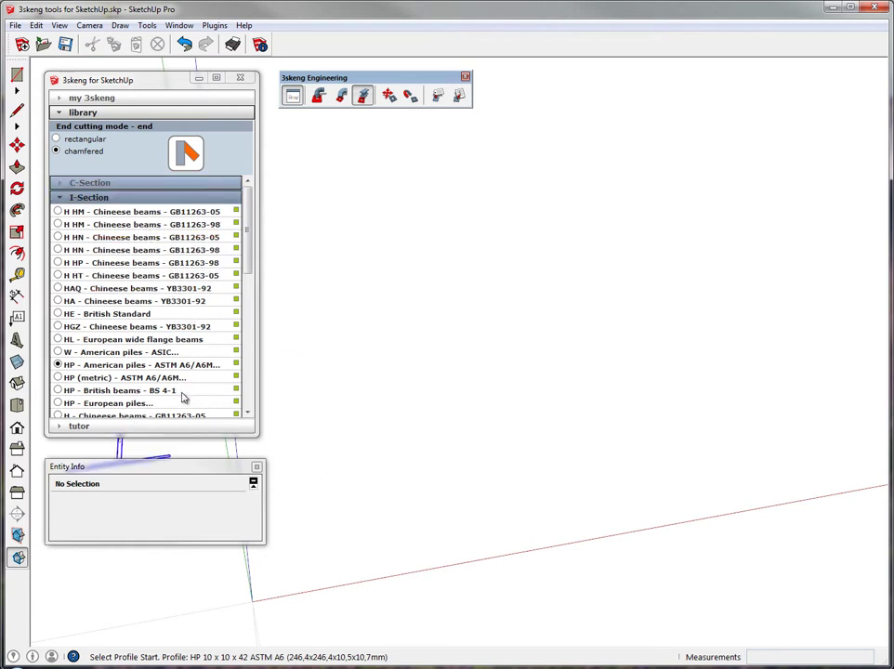
click(78, 197)
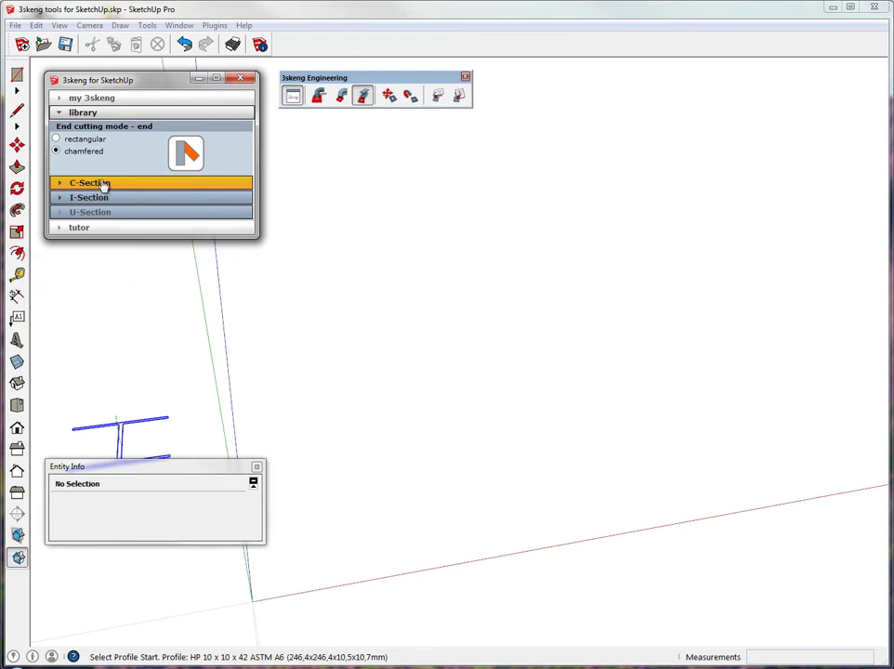
click(111, 200)
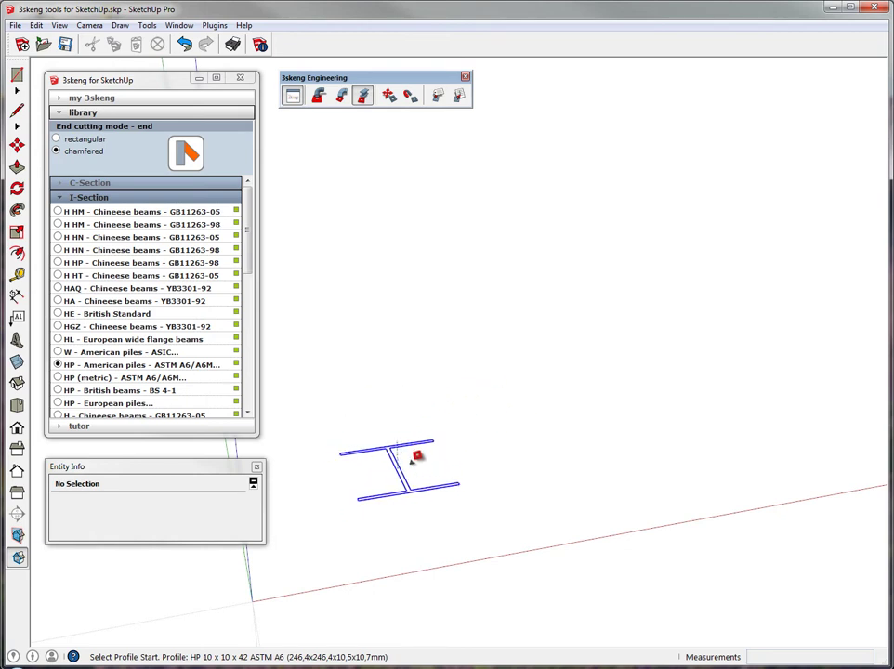
Draw a vertical HP 10 x 10 x 42 steel column near the origin with a 0° profile angle and a length of 18 ft.
click(409, 457)
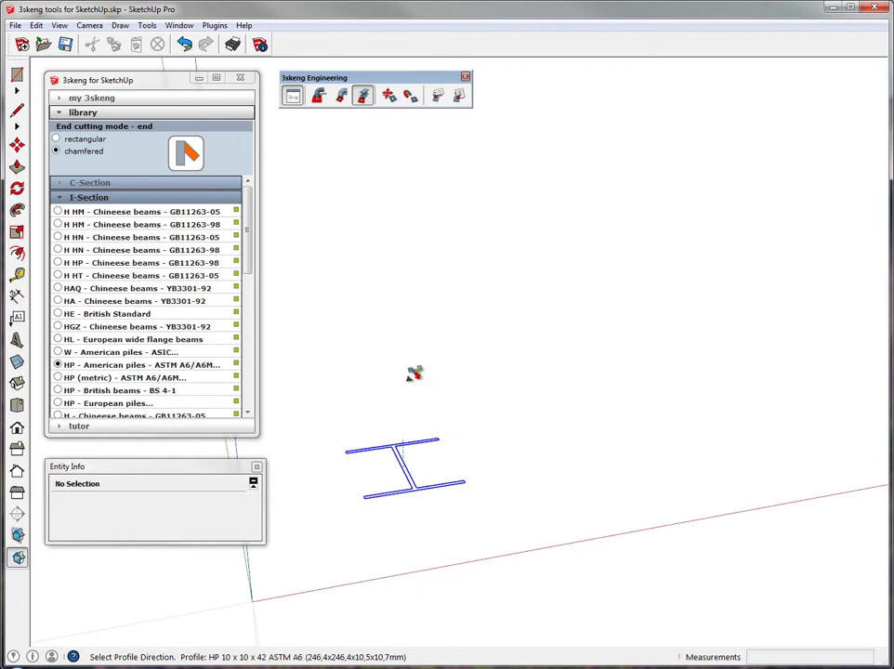
click(414, 374)
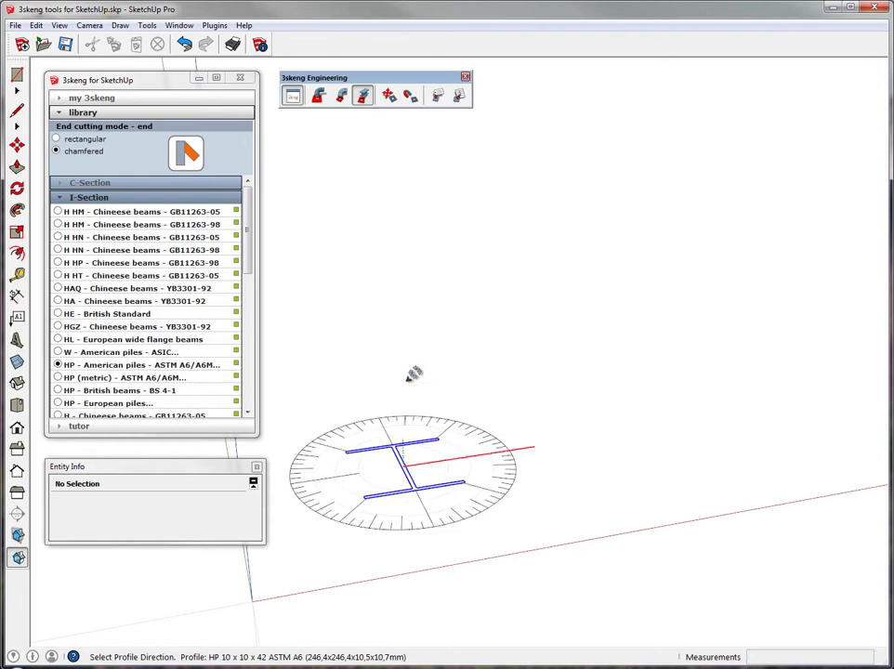
click(413, 374)
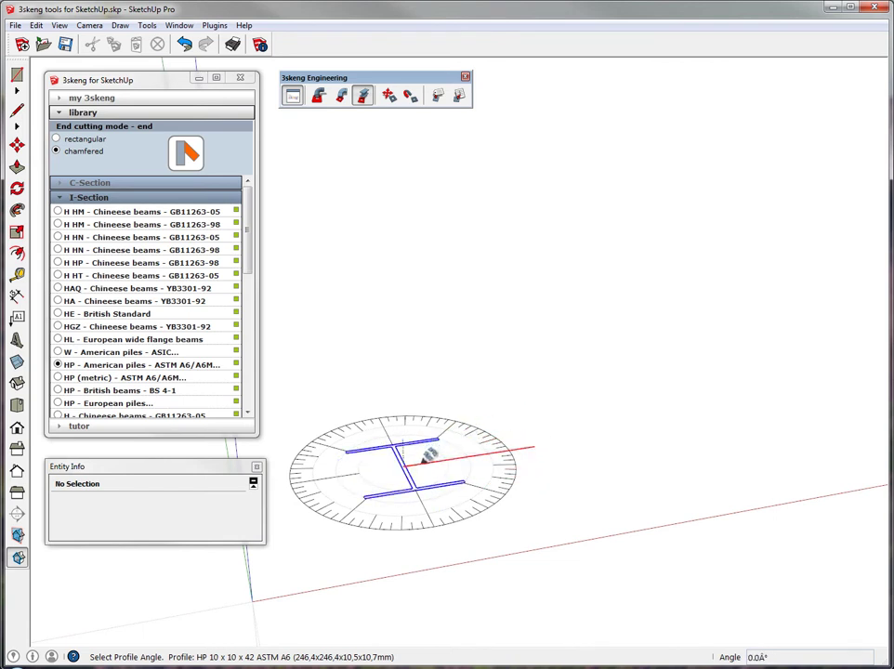
click(430, 455)
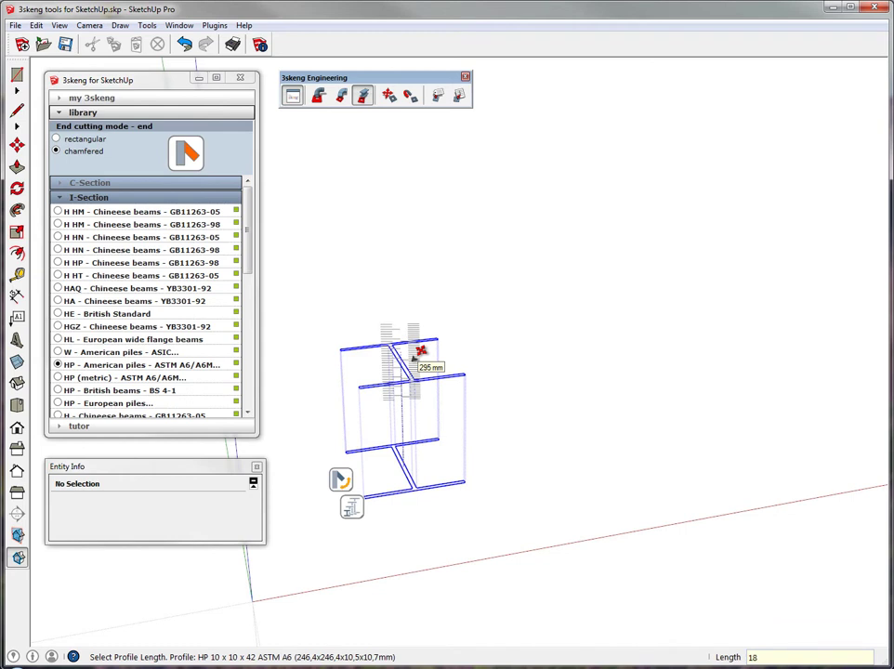
key(Return)
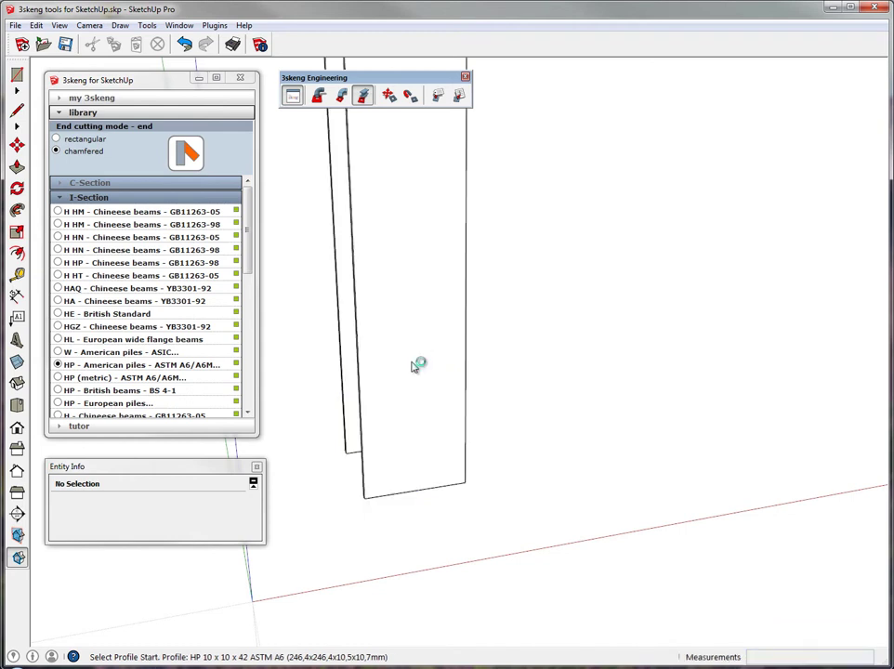
key(space)
Copy the steel column twice along the red axis at 24 ft spacing to form a row of three.
mouse_move(491, 352)
middle_down()
mouse_move(464, 383)
mouse_move(462, 246)
mouse_move(431, 423)
mouse_move(439, 397)
mouse_move(417, 315)
mouse_move(402, 351)
middle_up()
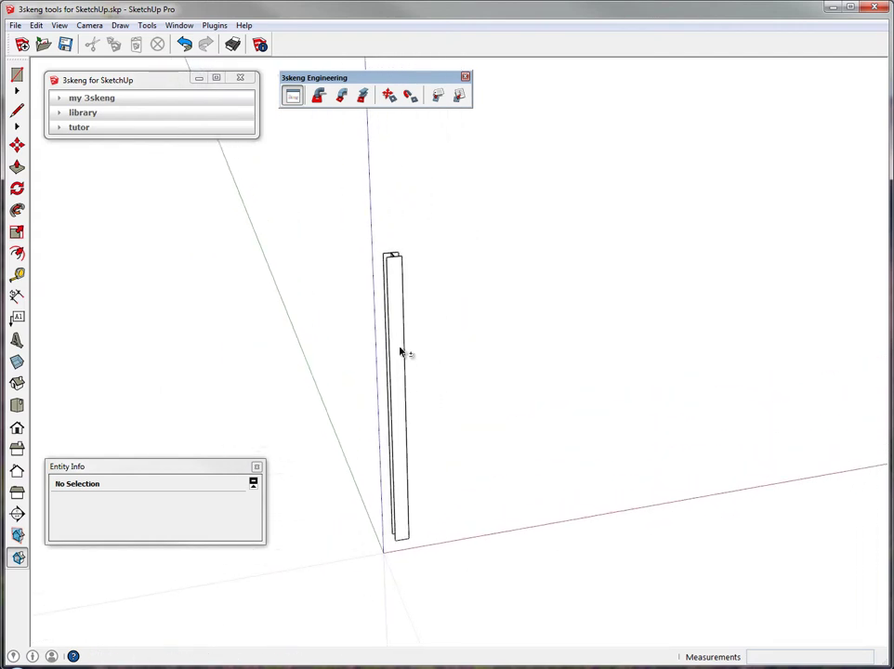
click(388, 362)
click(16, 145)
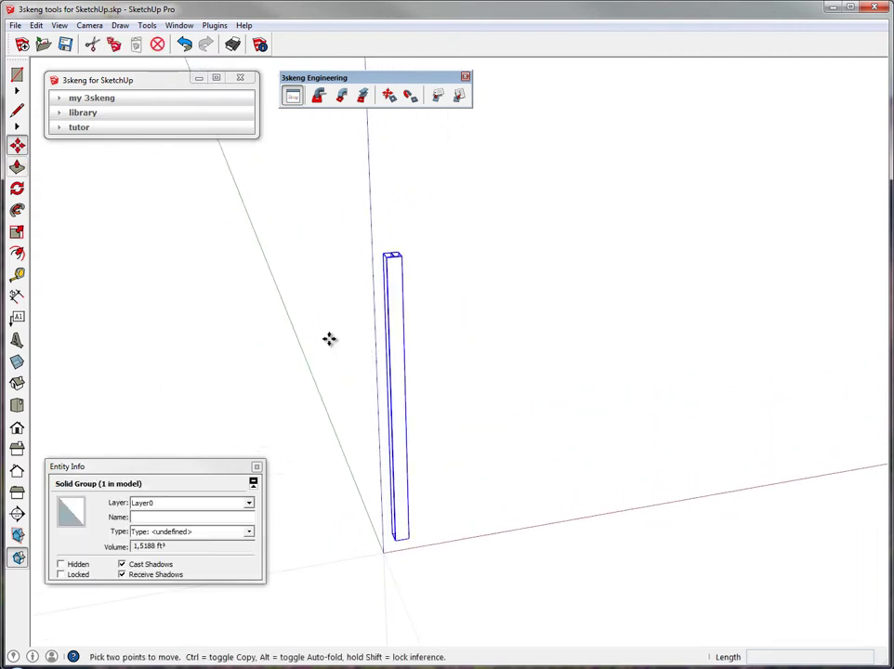
key(ctrl)
click(448, 418)
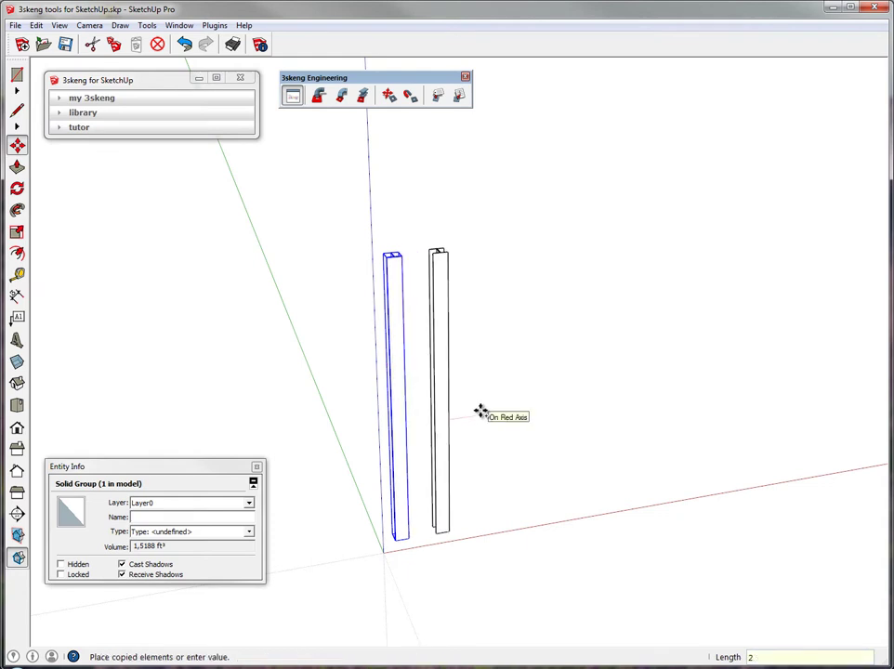
key(Return)
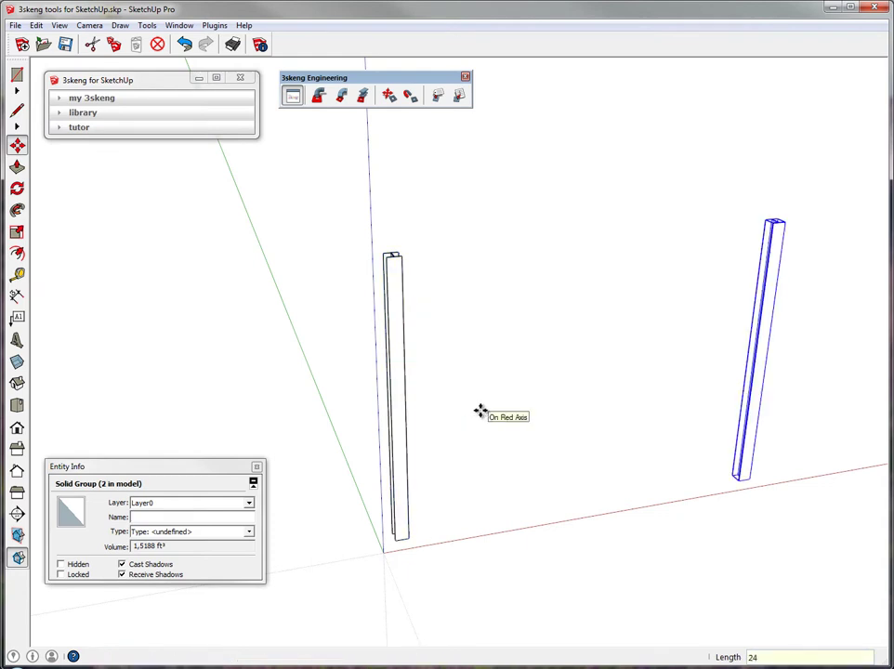
text(2x)
key(Return)
key(space)
scroll(550, 414, down, 4)
click(560, 415)
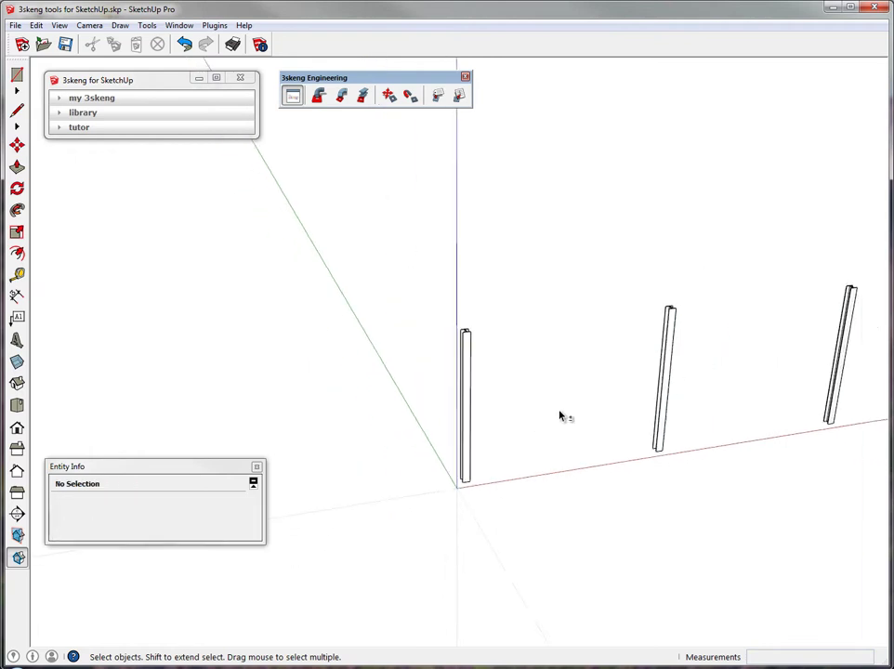
Copy the row of three columns twice along the green axis at 24 ft spacing to form a 3 by 3 grid.
scroll(561, 418, down, 1)
drag(442, 351, 442, 351)
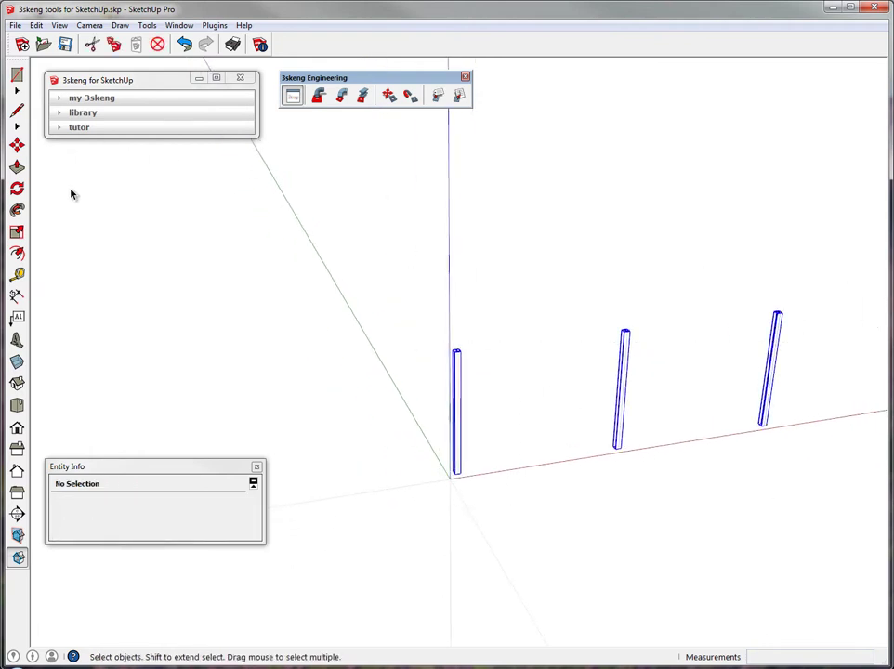
click(17, 144)
key(ctrl)
click(630, 518)
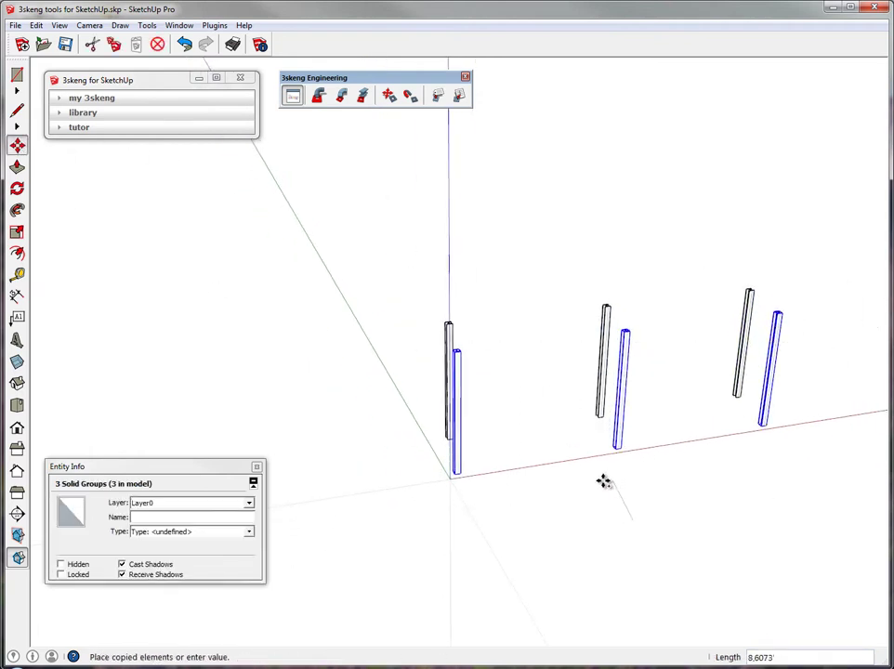
text(24)
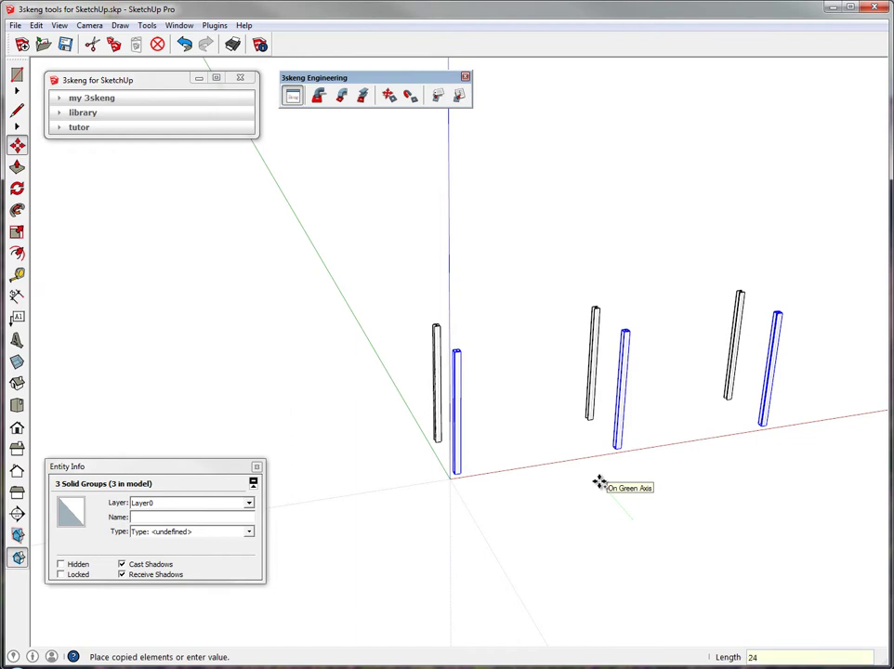
key(Return)
text(x2)
key(Return)
key(space)
click(599, 480)
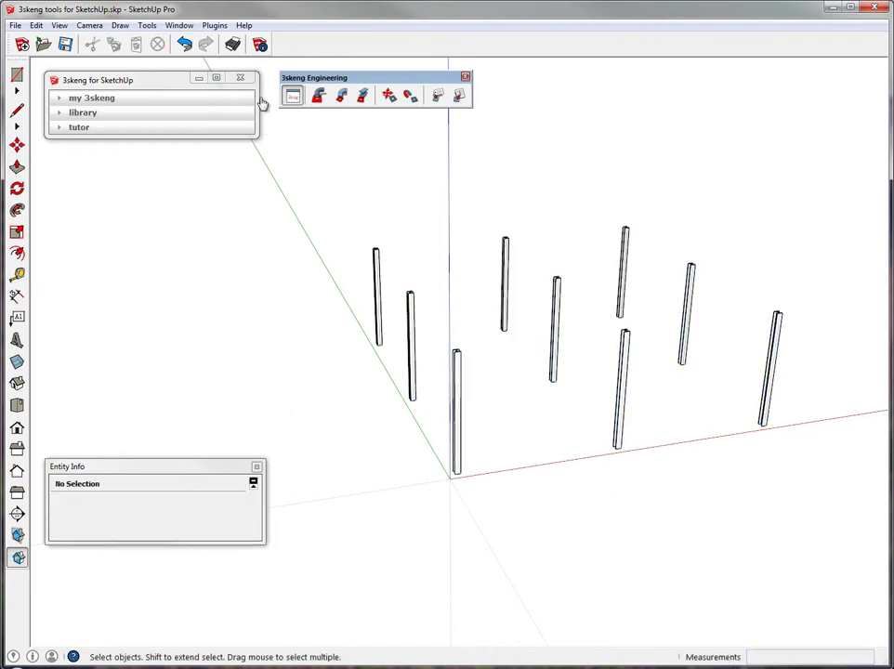
Draw a ground rectangle about 55.5 ft square around the bases of all nine columns.
click(17, 75)
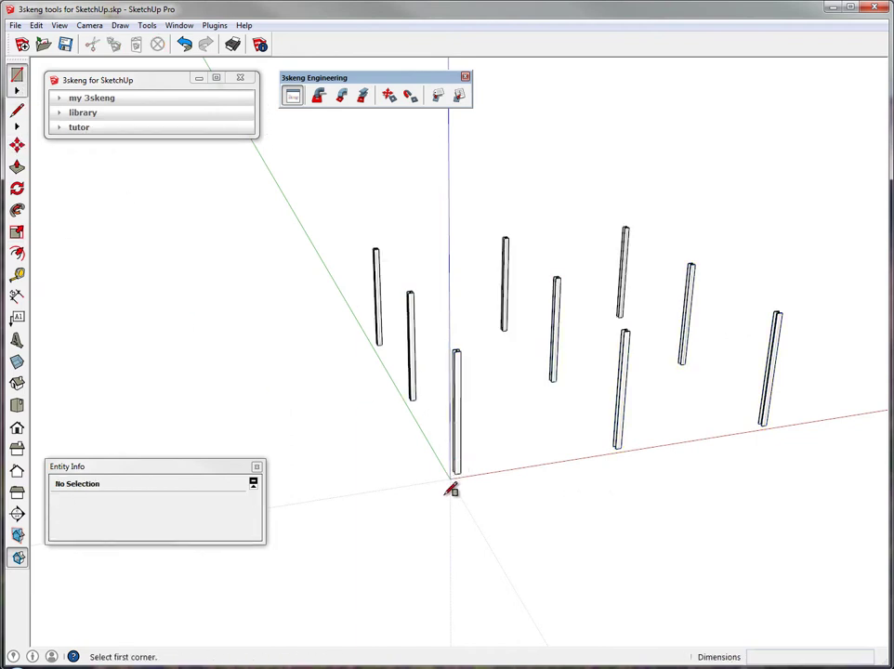
click(444, 497)
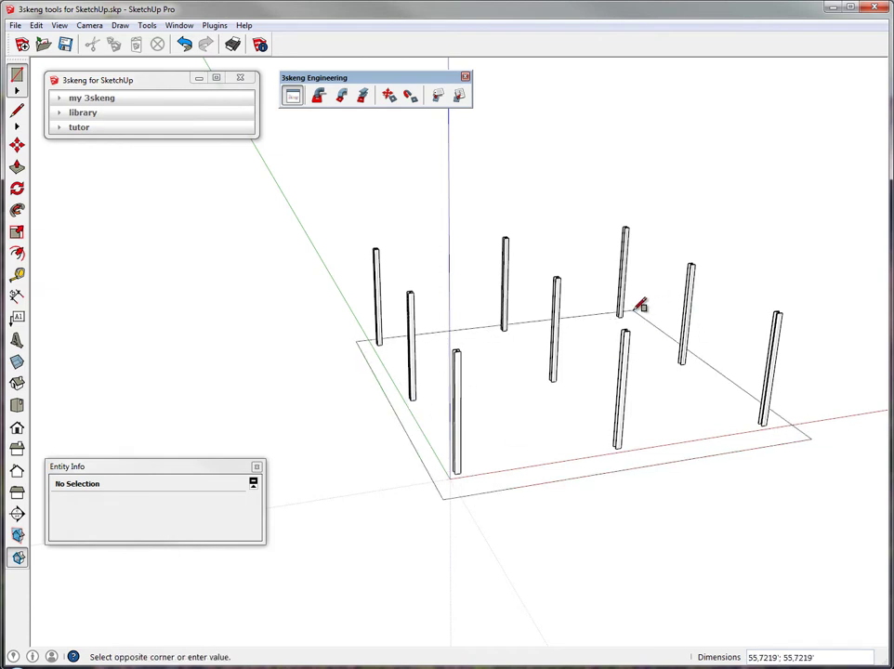
click(640, 306)
key(space)
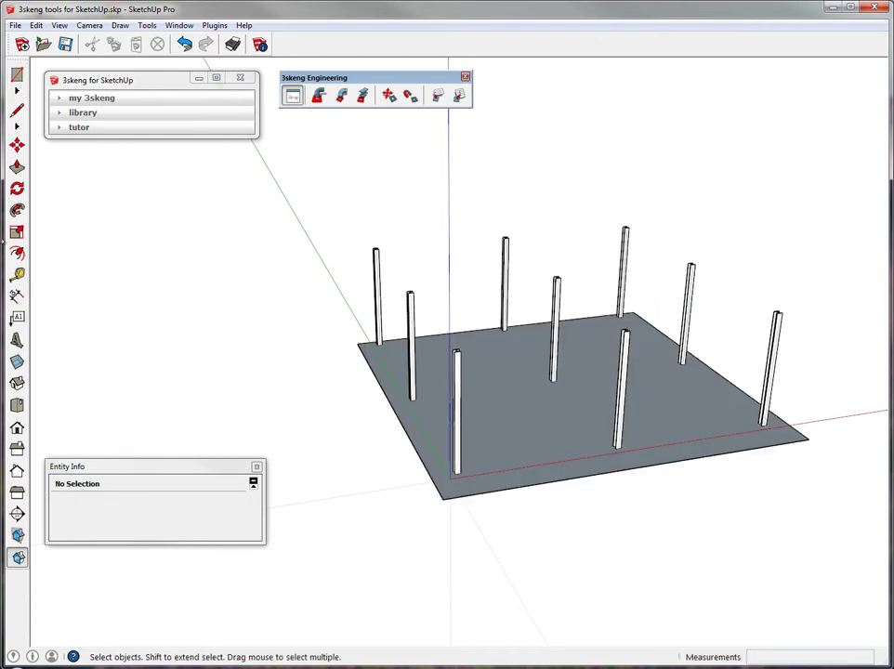
Push the rectangle down about 0.6 ft to form a floor slab and make the slab a group.
key(p)
click(518, 473)
click(518, 475)
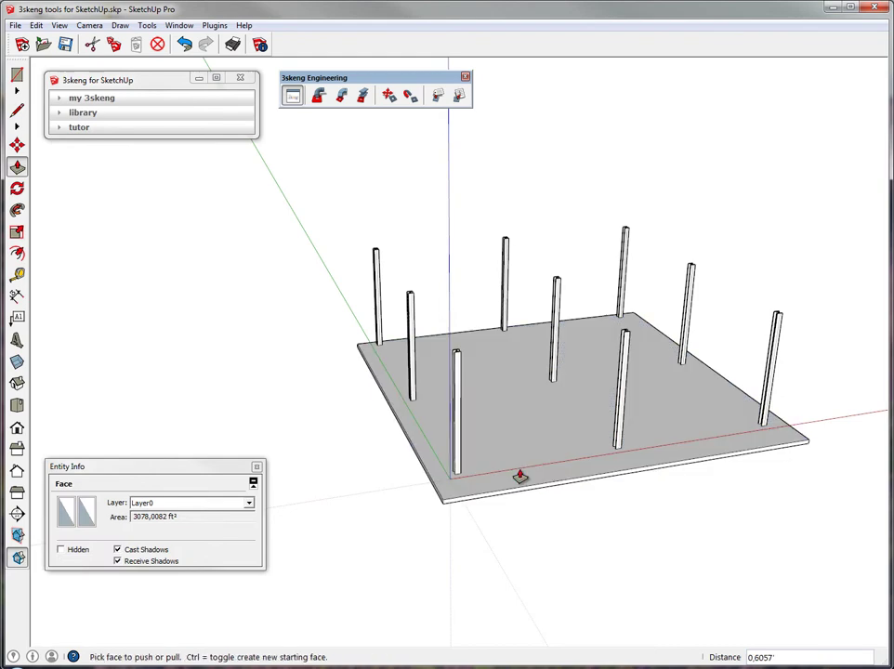
key(space)
triple_click(527, 446)
right_click(525, 200)
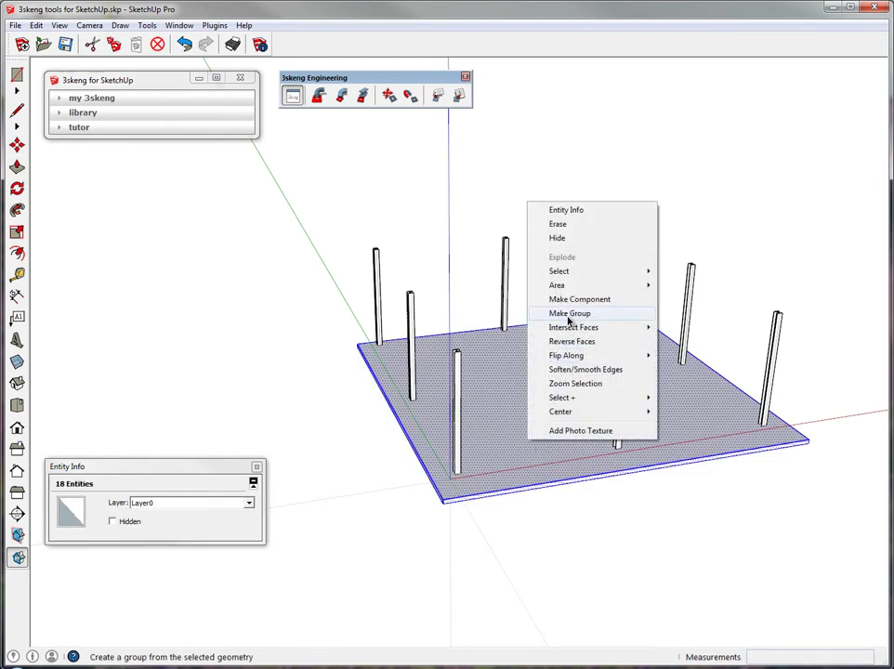
click(625, 314)
click(546, 570)
With the Steelwork tool, start an HP 10 x 10 x 42 beam on top of the column nearest the origin and choose its rotation axis.
middle_drag(461, 482, 520, 448)
scroll(477, 374, up, 4)
scroll(478, 374, up, 3)
click(363, 94)
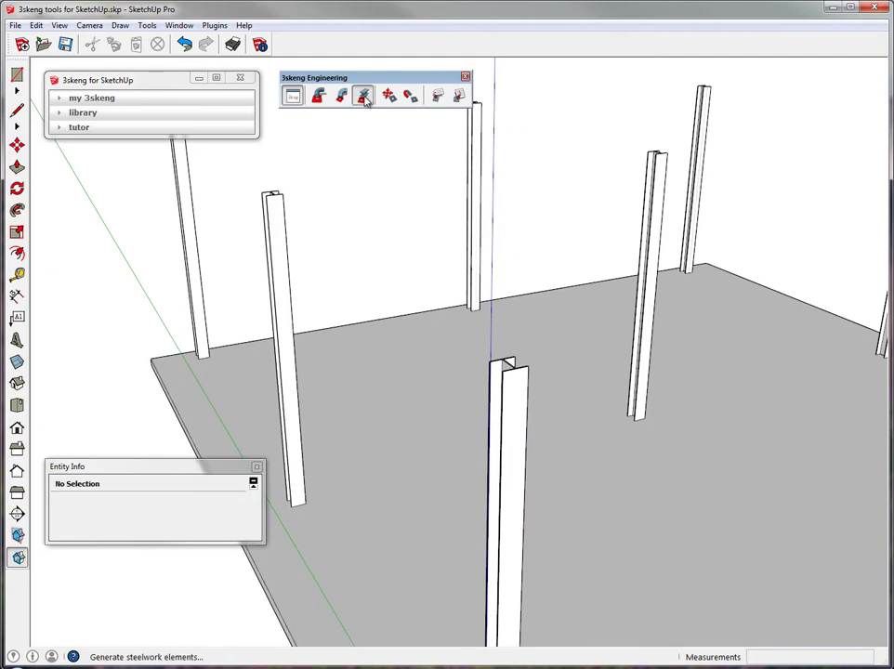
scroll(497, 374, up, 2)
scroll(502, 379, up, 2)
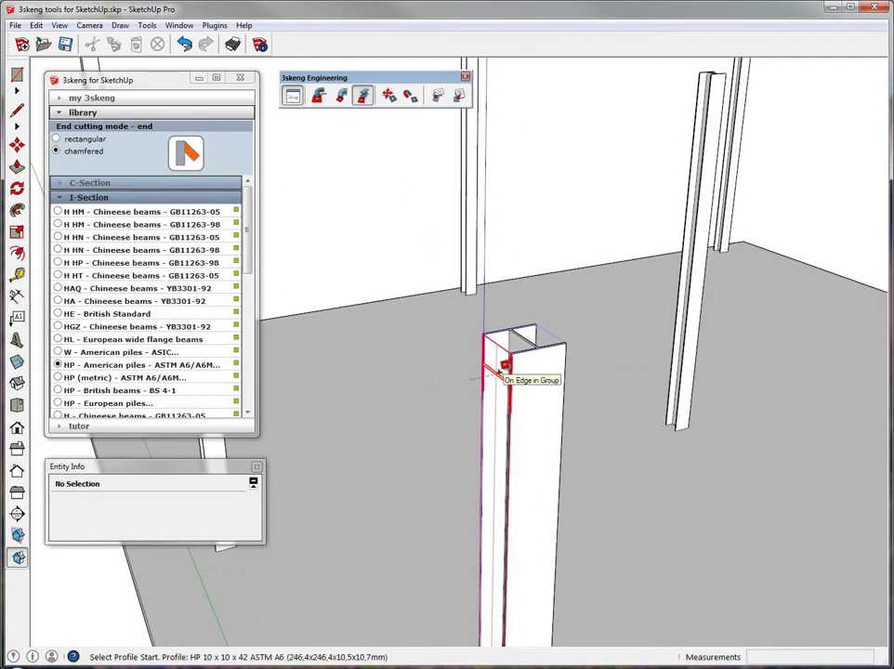
click(502, 372)
click(499, 372)
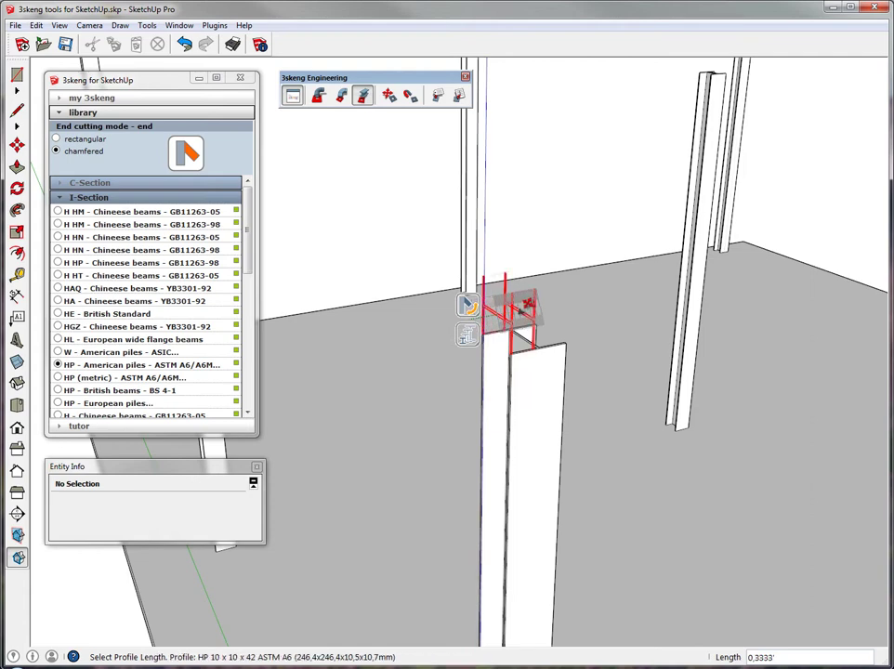
click(482, 307)
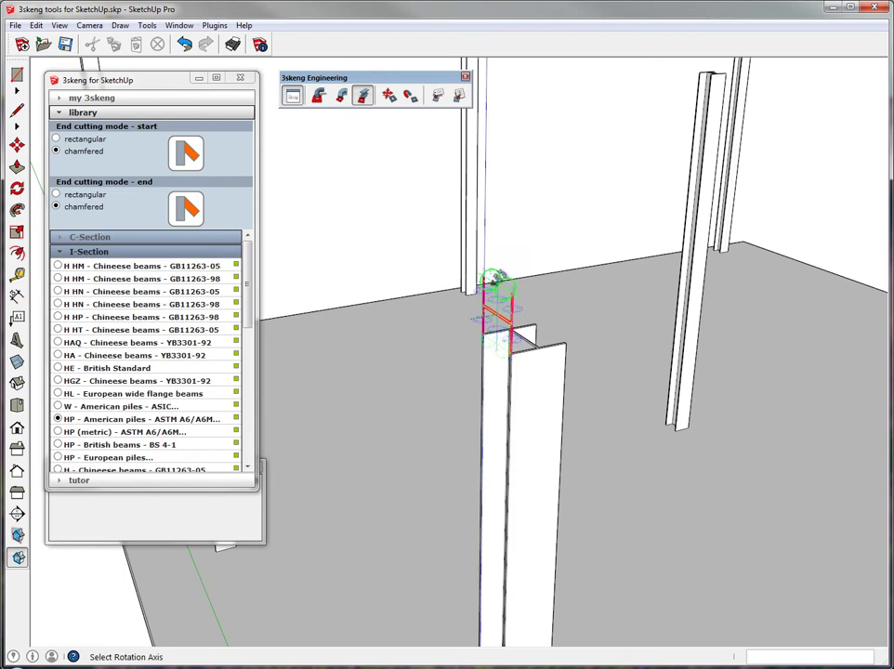
click(502, 283)
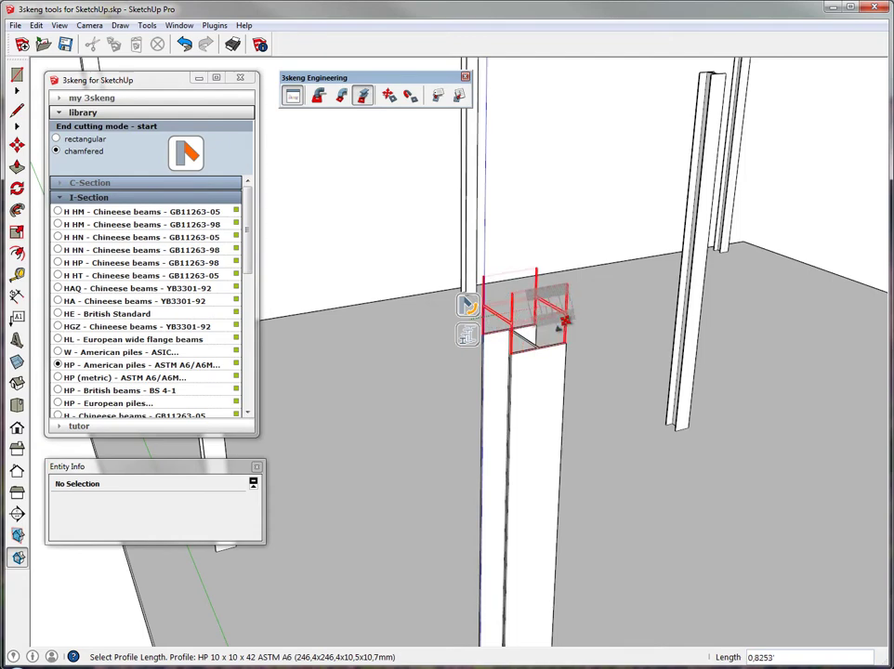
Extend the beam along the red axis to the top of the last column in the front row.
scroll(520, 320, down, 6)
middle_drag(523, 319, 365, 336)
scroll(558, 297, up, 3)
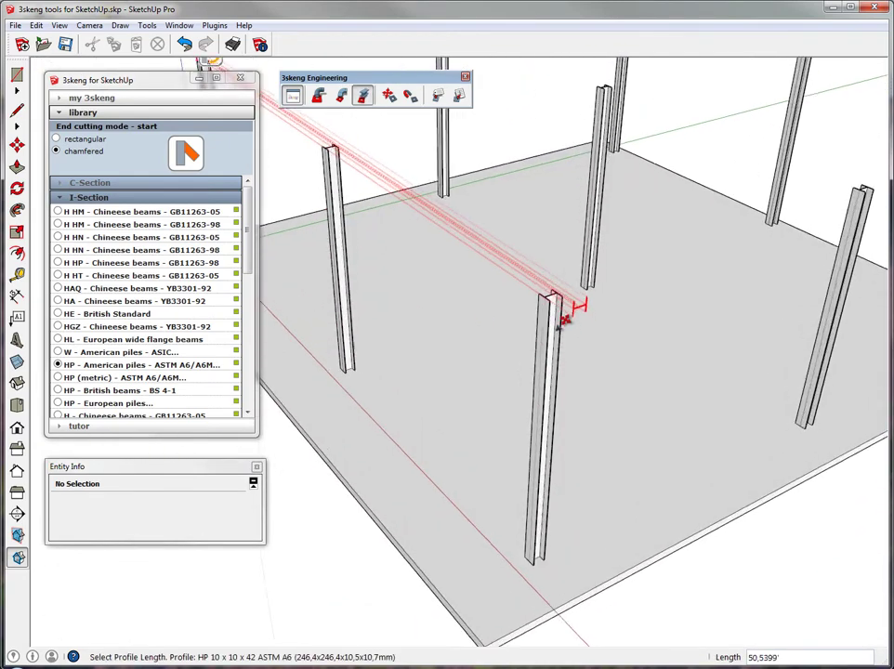
click(555, 290)
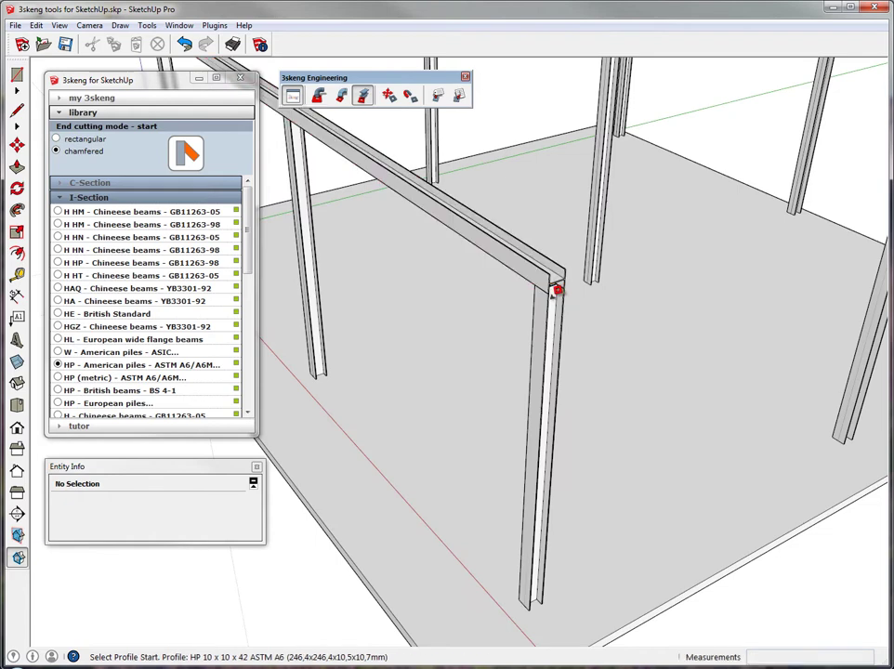
key(space)
Copy the front beam twice along the green axis at 24 ft spacing so each column row carries one.
middle_drag(569, 314, 502, 398)
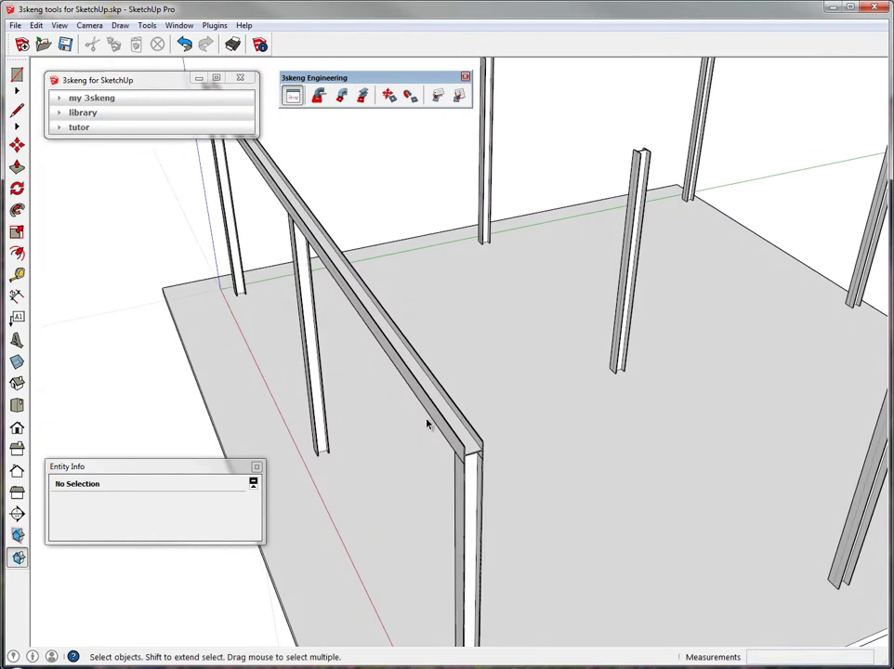
click(417, 389)
key(m)
key(ctrl)
click(513, 379)
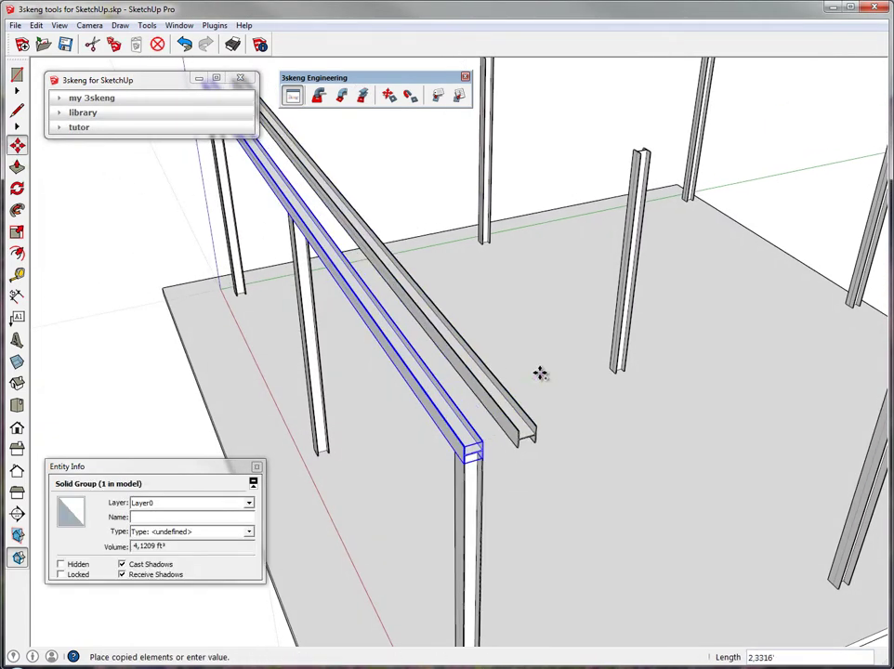
text(24)
key(Return)
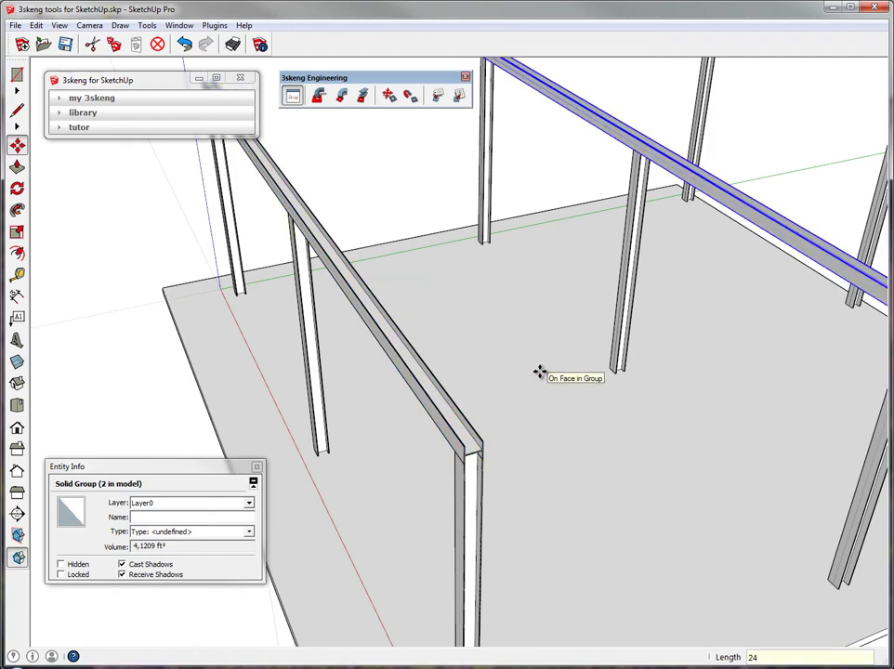
key(Return)
key(space)
Start a Steelwork beam on the front beam's end near the origin and change its profile to HP 8 x 8 x 36.
scroll(534, 370, down, 5)
middle_drag(525, 369, 674, 363)
scroll(441, 319, up, 3)
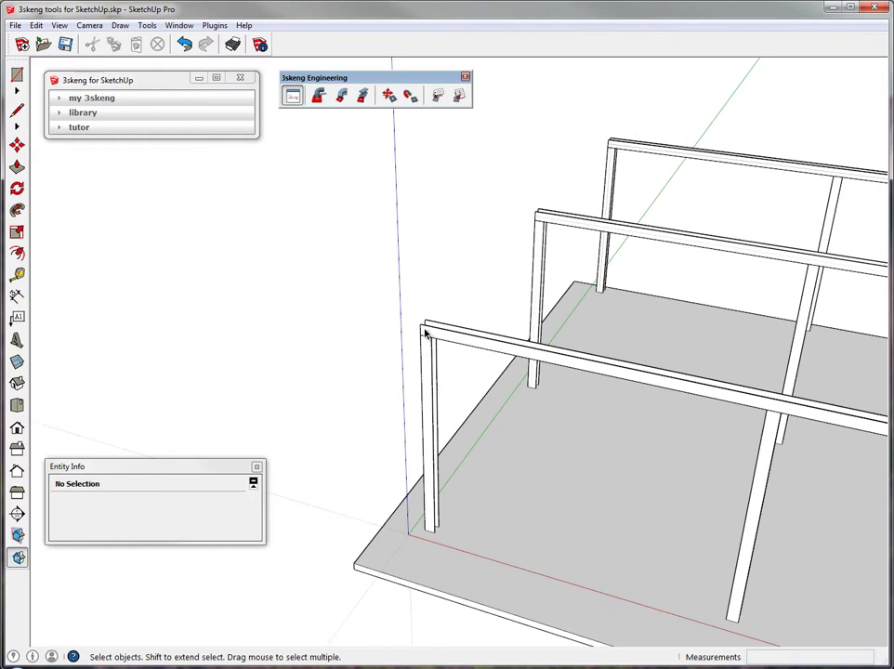
scroll(425, 333, up, 3)
click(363, 96)
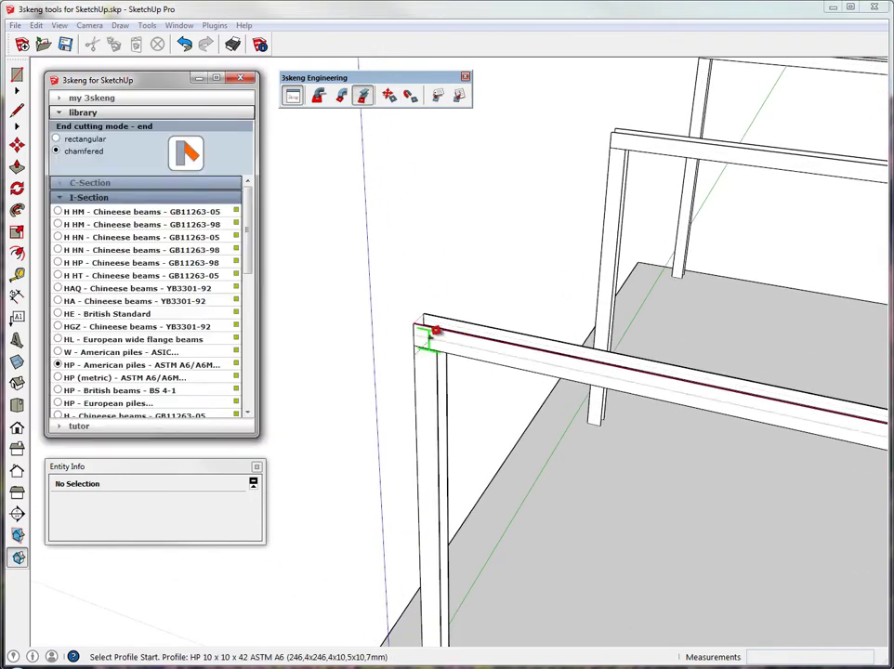
scroll(432, 332, up, 4)
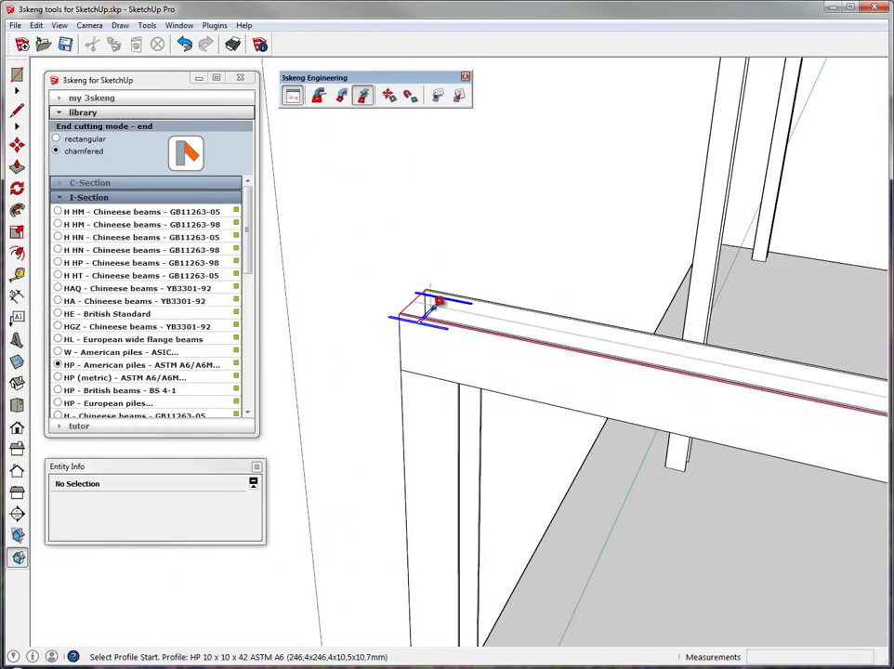
click(443, 299)
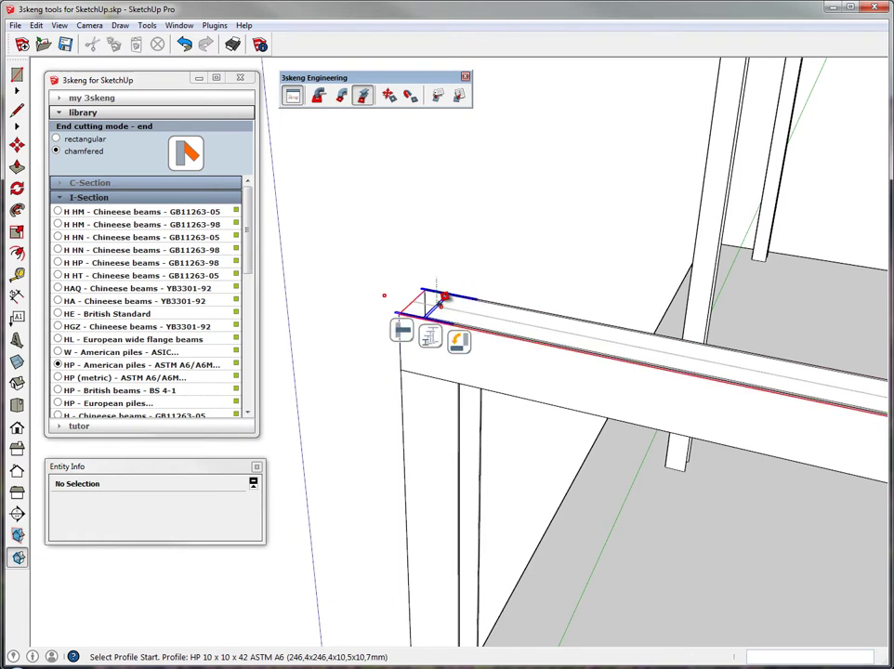
click(443, 298)
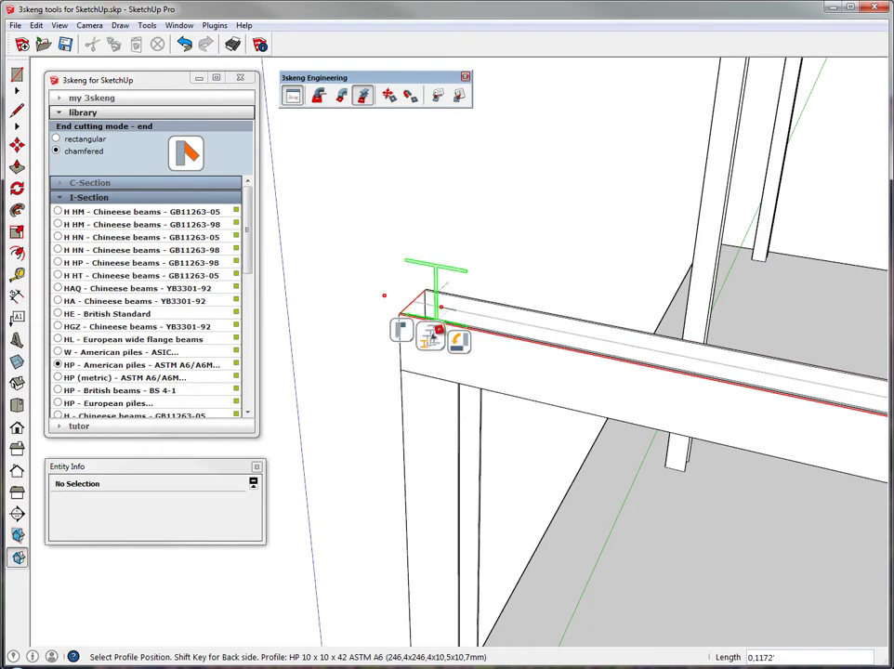
click(429, 337)
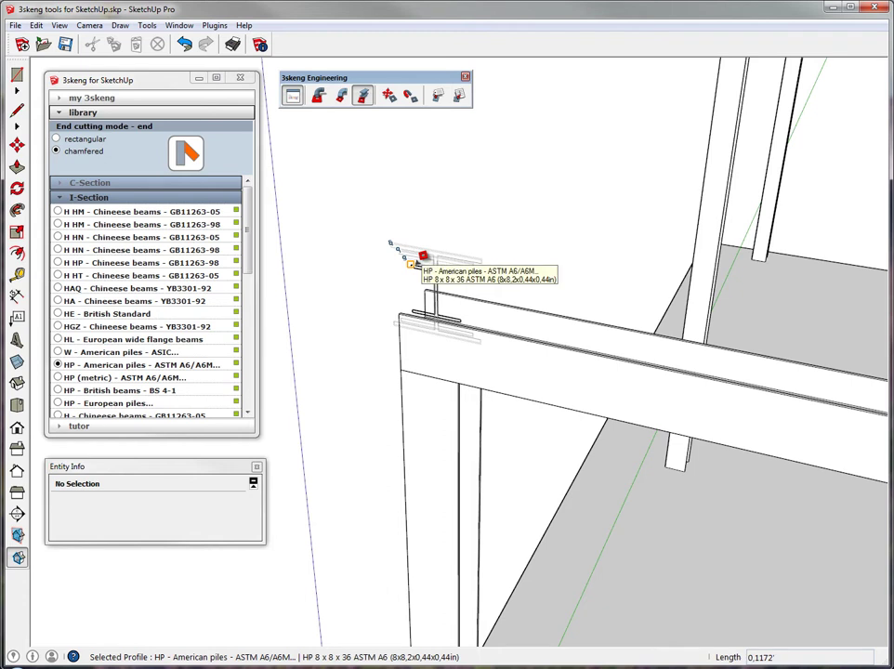
click(412, 264)
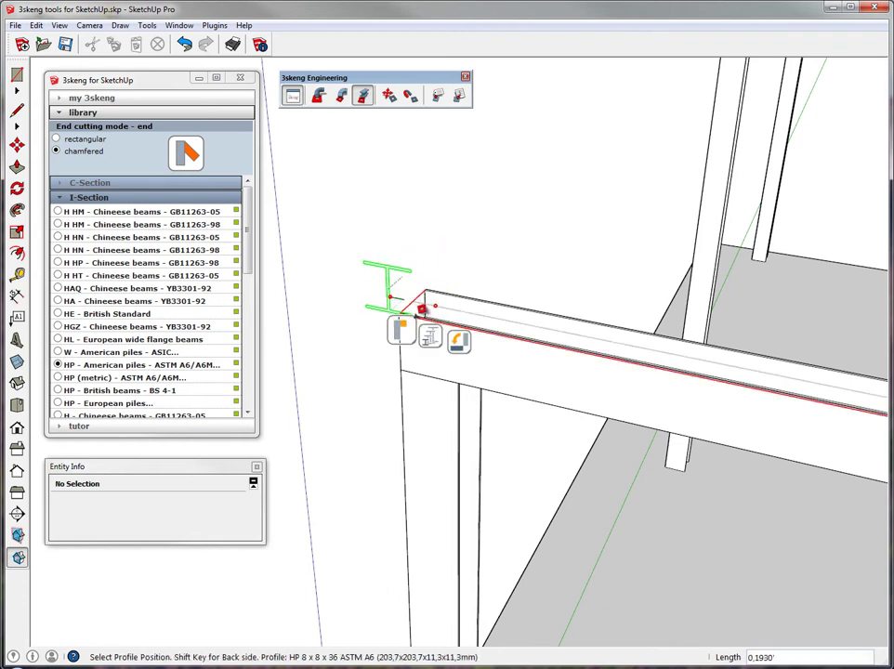
Place the HP 8 x 8 x 36 profile upright on the front beam's end and run it along the green axis to the rear beam.
mouse_move(421, 309)
middle_down()
mouse_move(425, 323)
mouse_move(432, 309)
middle_up()
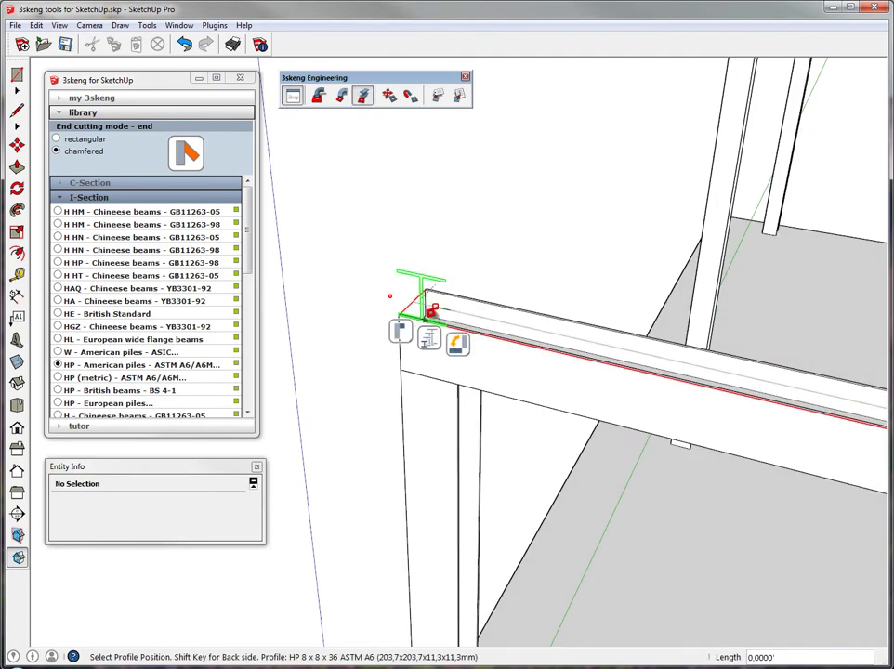
click(432, 311)
scroll(513, 228, down, 6)
shift+middle_drag(617, 180, 472, 207)
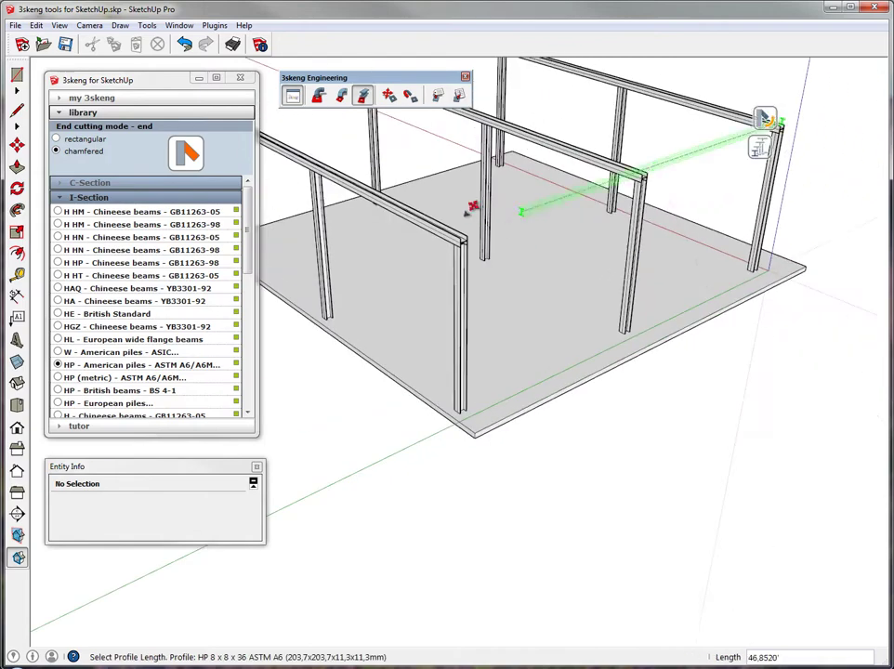
scroll(461, 256, up, 5)
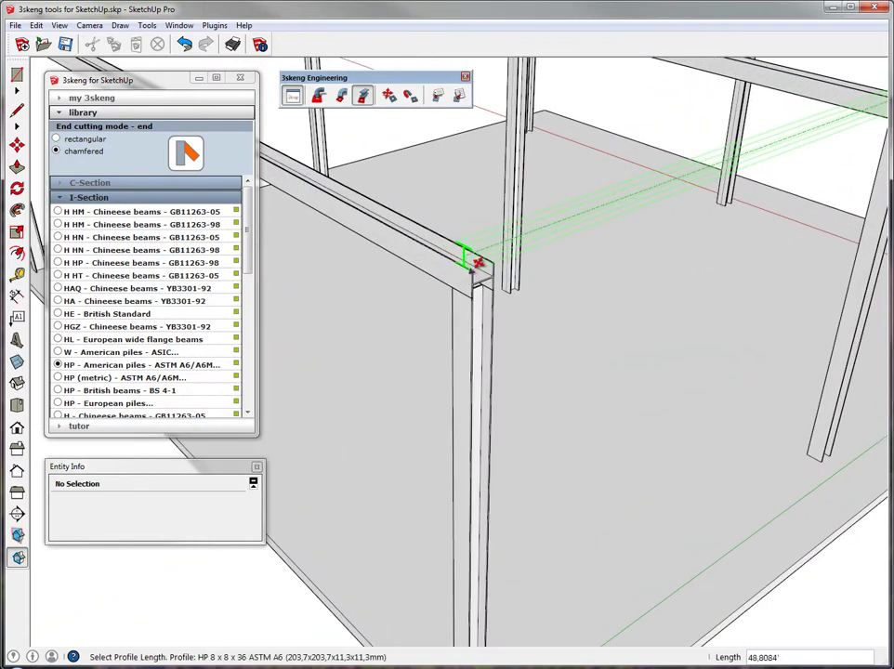
click(476, 260)
key(space)
Move the HP 8 x 8 x 36 roof beam about 0.08 ft inward along the red axis.
middle_drag(476, 260, 561, 315)
scroll(454, 345, up, 5)
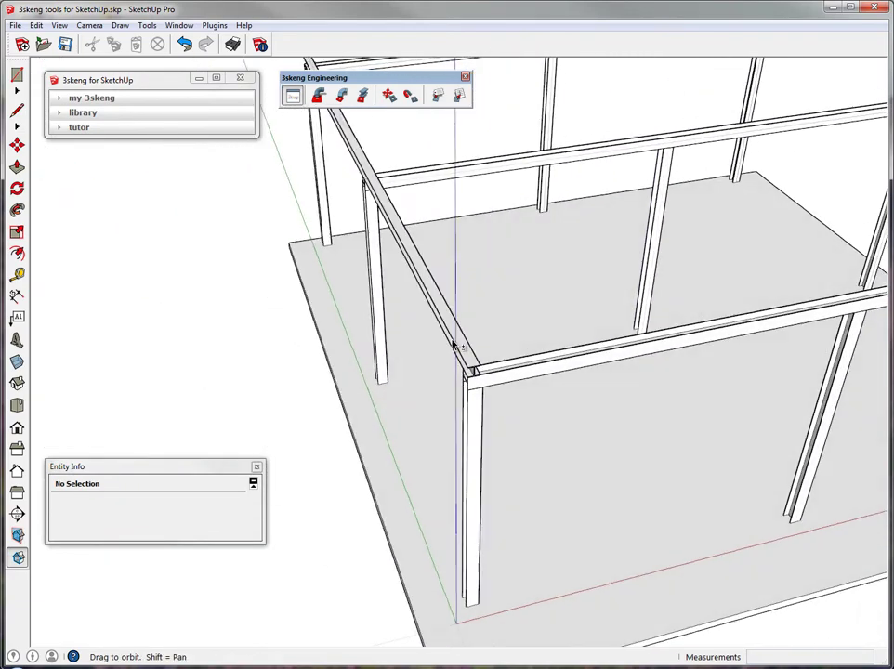
scroll(456, 367, up, 5)
click(437, 233)
click(17, 144)
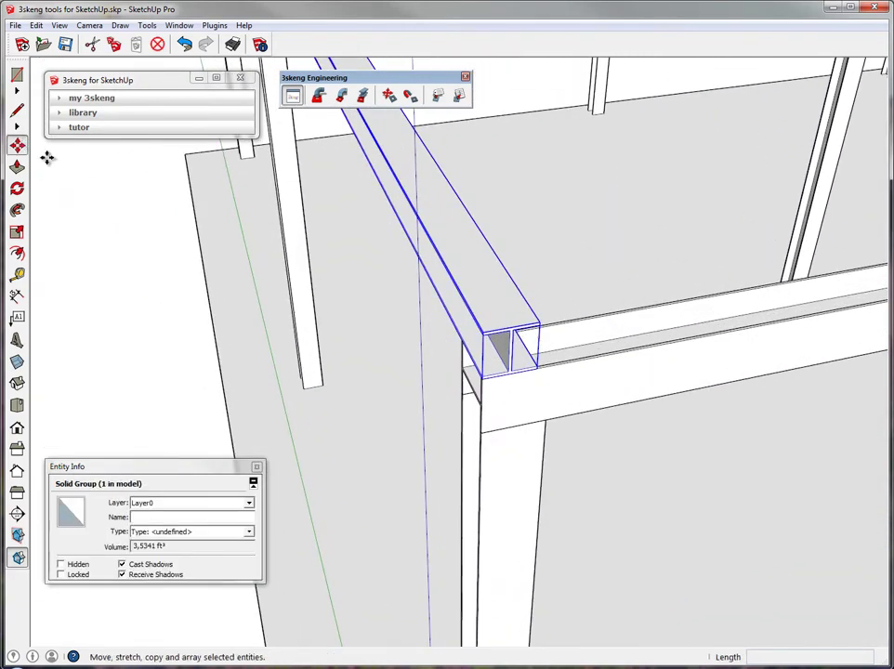
key(space)
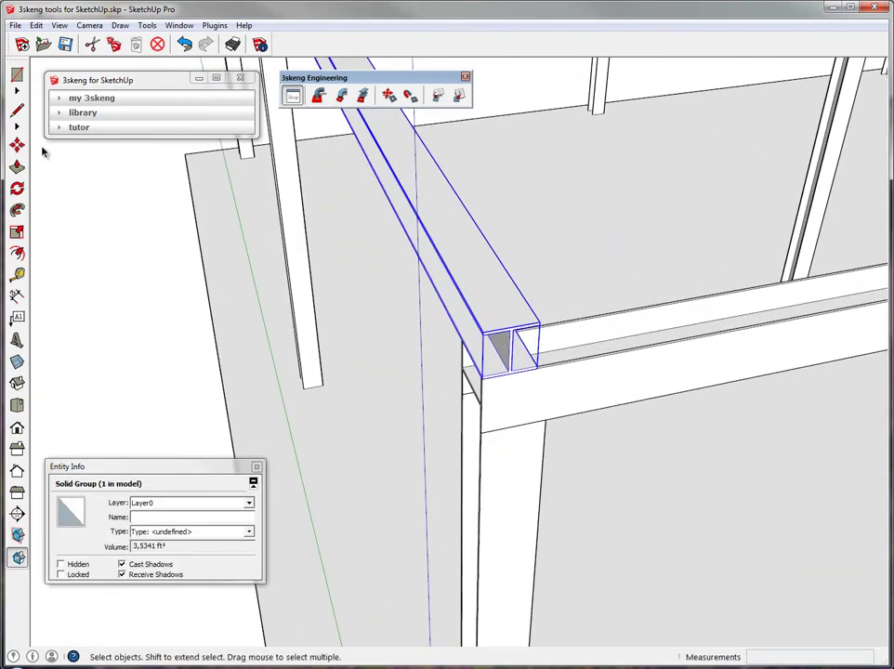
click(17, 145)
click(512, 325)
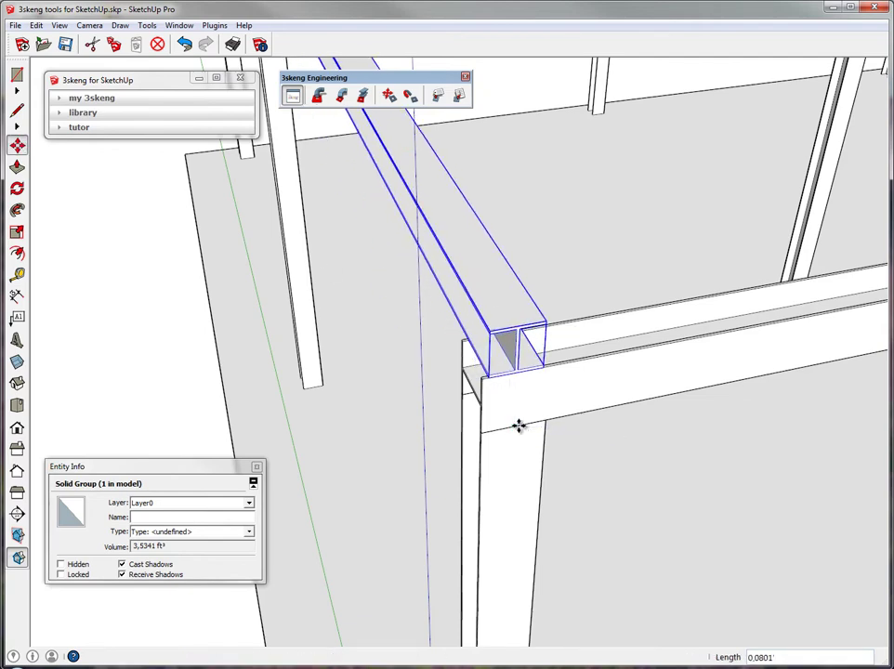
key(space)
Copy the roof beam 48 ft along the red axis and divide the distance into 12 equal spacings filled with copies.
scroll(515, 406, down, 3)
scroll(512, 409, down, 5)
middle_drag(513, 413, 372, 400)
click(17, 145)
click(196, 343)
key(ctrl)
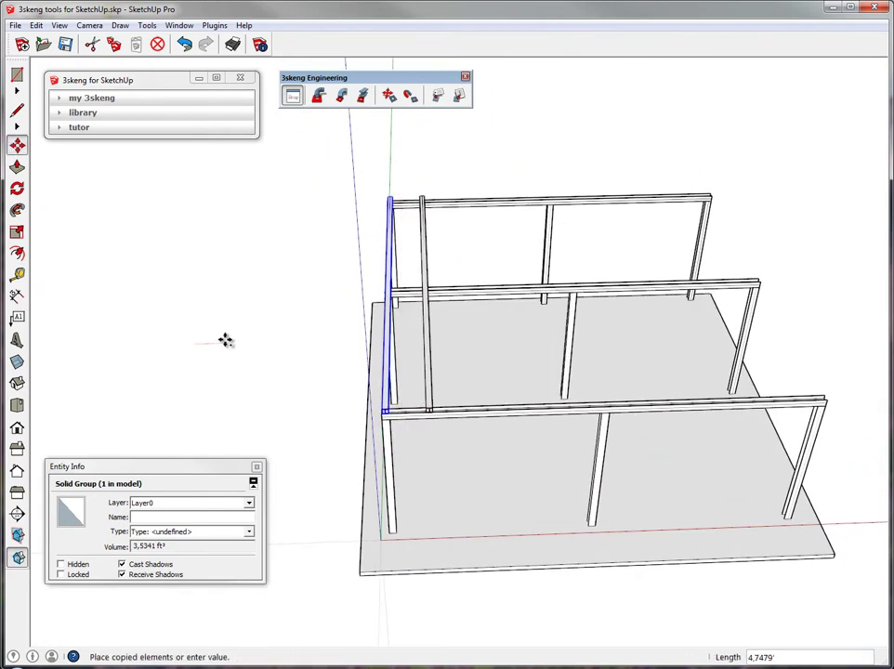
key(Escape)
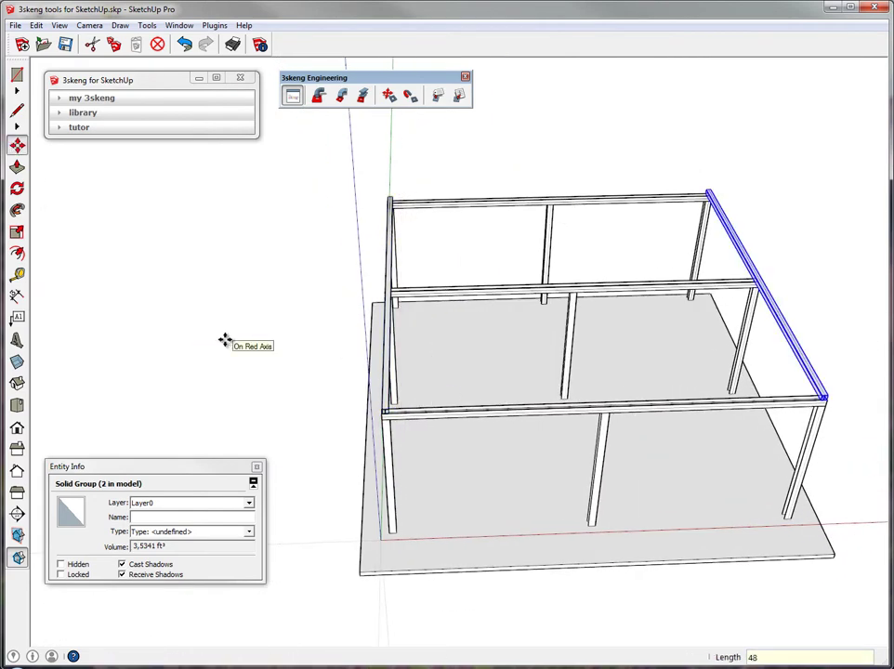
text(2)
key(Return)
key(space)
click(226, 345)
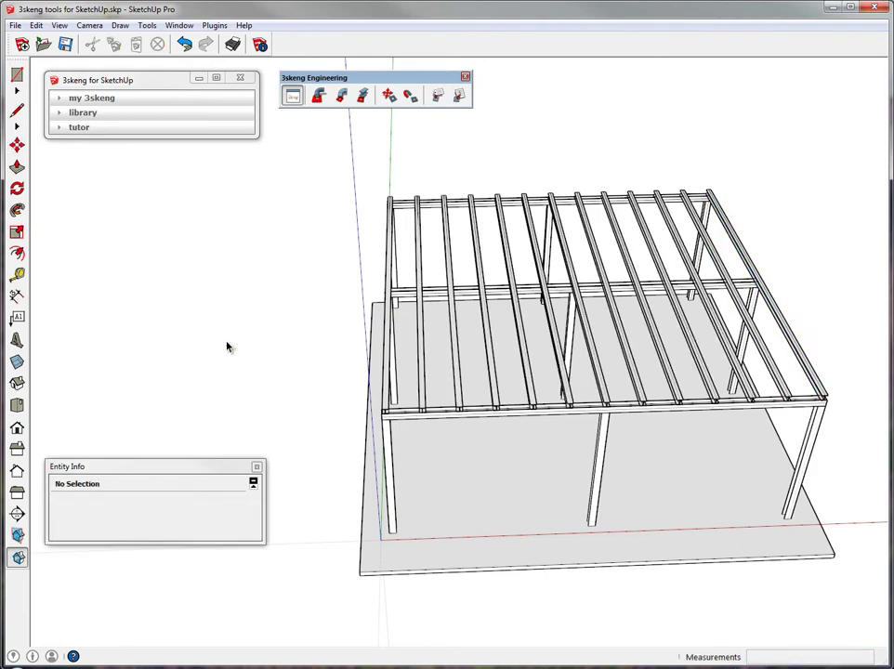
Draw a guide line about 4 ft along the red axis from the corner column's base and 16.5 ft up the blue axis.
key(o)
middle_drag(488, 457, 487, 361)
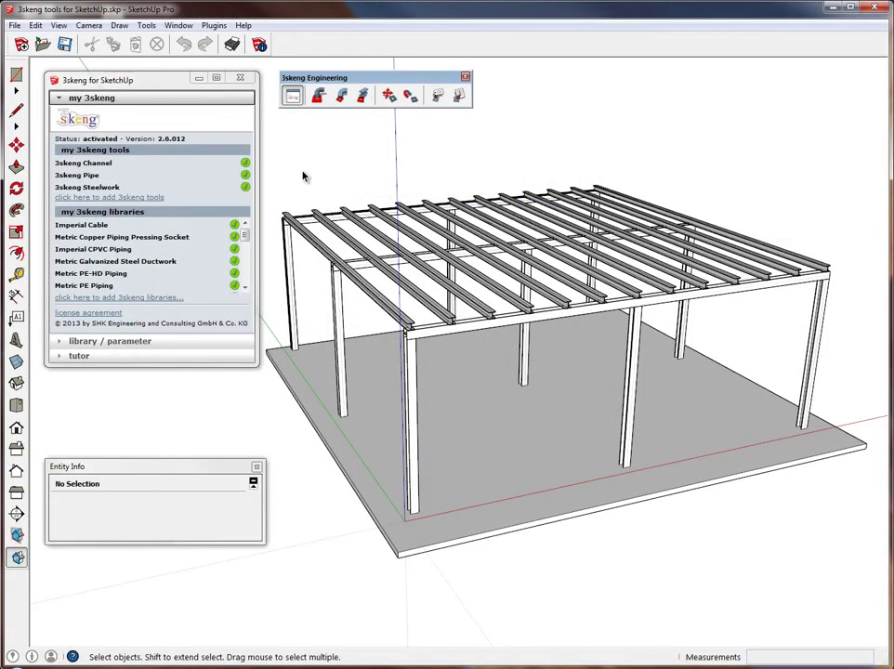
middle_drag(309, 248, 579, 401)
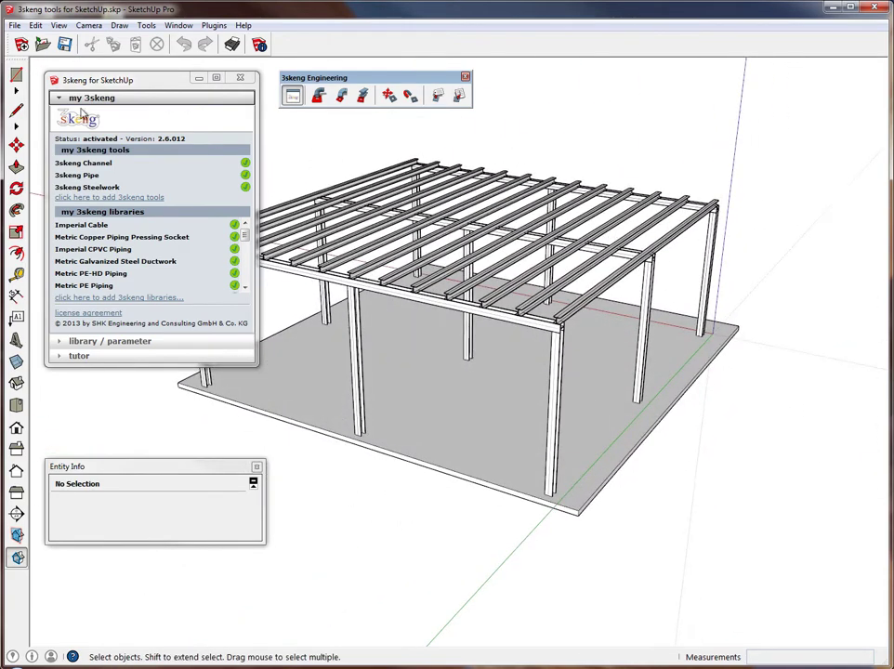
click(16, 110)
scroll(577, 503, up, 5)
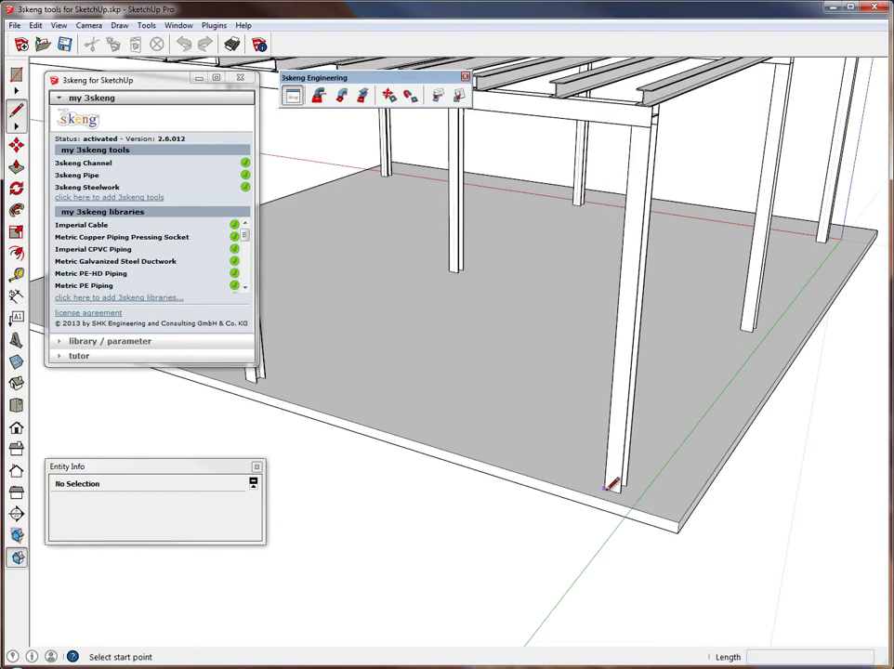
click(605, 487)
click(532, 467)
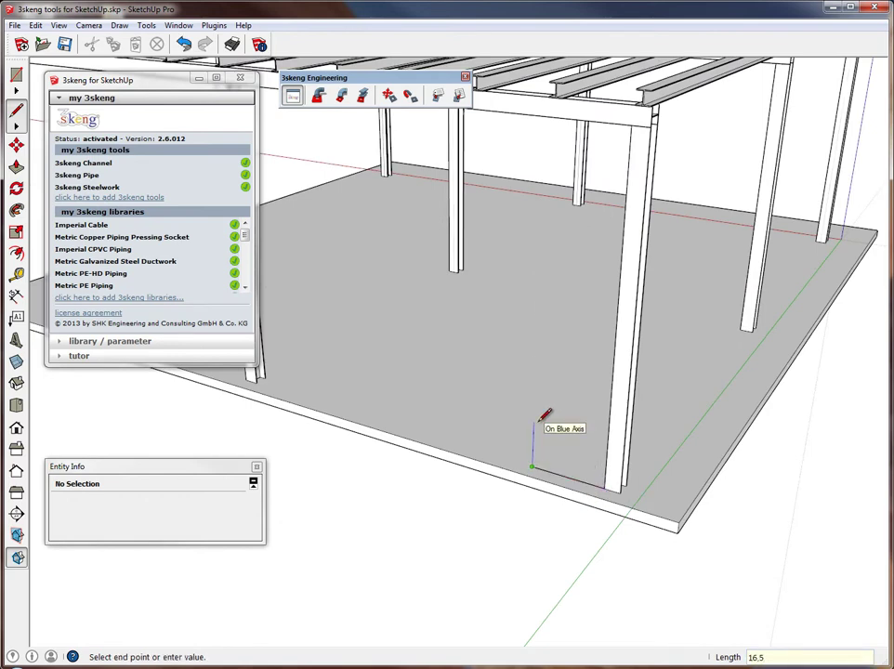
click(543, 150)
key(space)
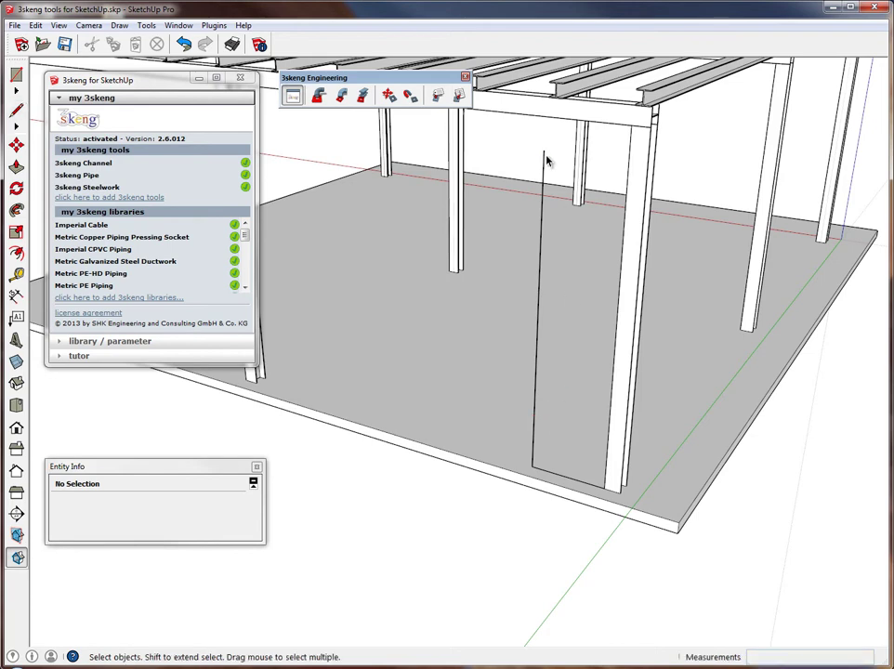
Generate a rectangular channel 3 ft wide, 2 ft high and 24 ft long along the green axis from the guide line's upper end.
click(342, 96)
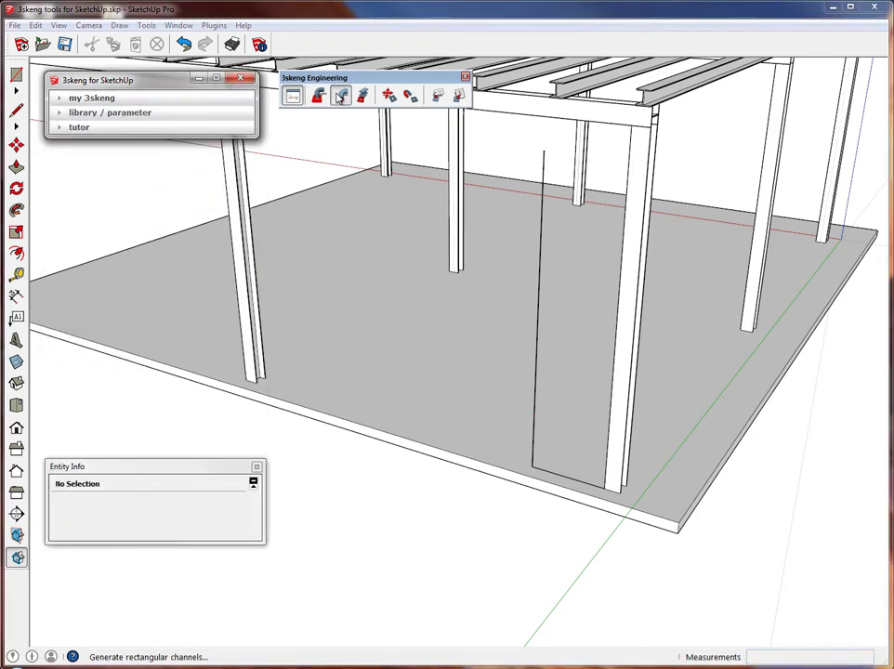
click(548, 144)
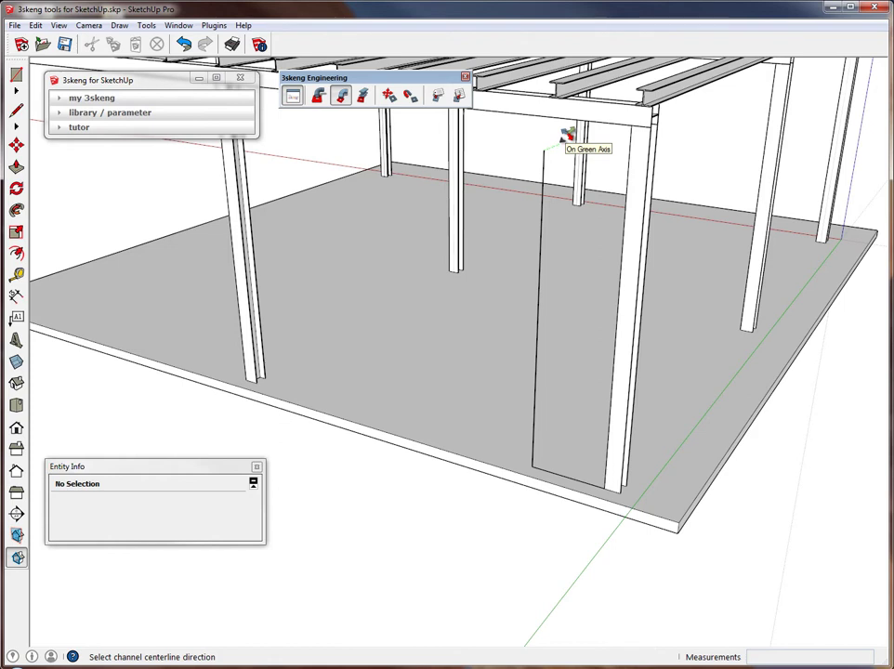
click(567, 135)
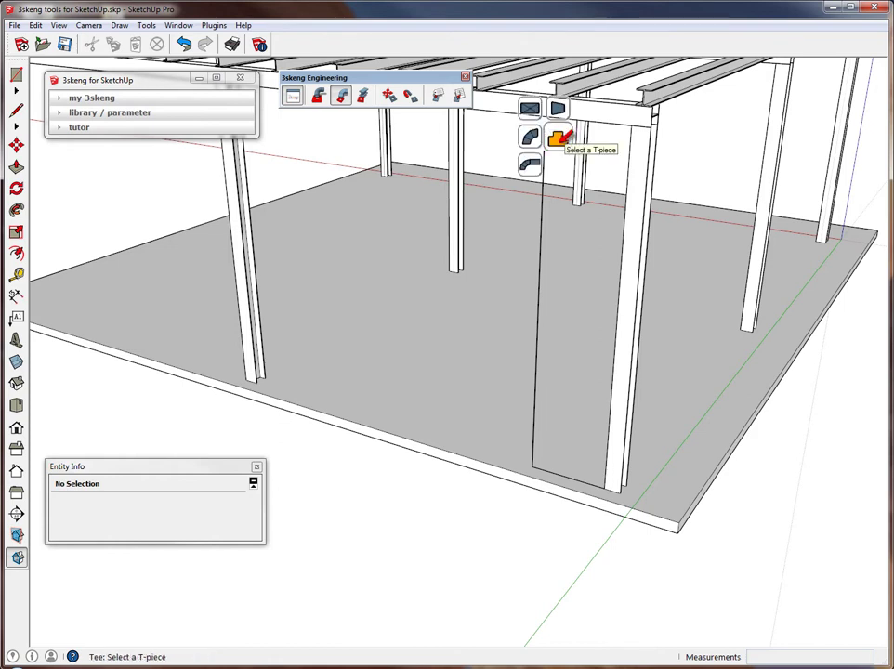
middle_drag(542, 100, 507, 188)
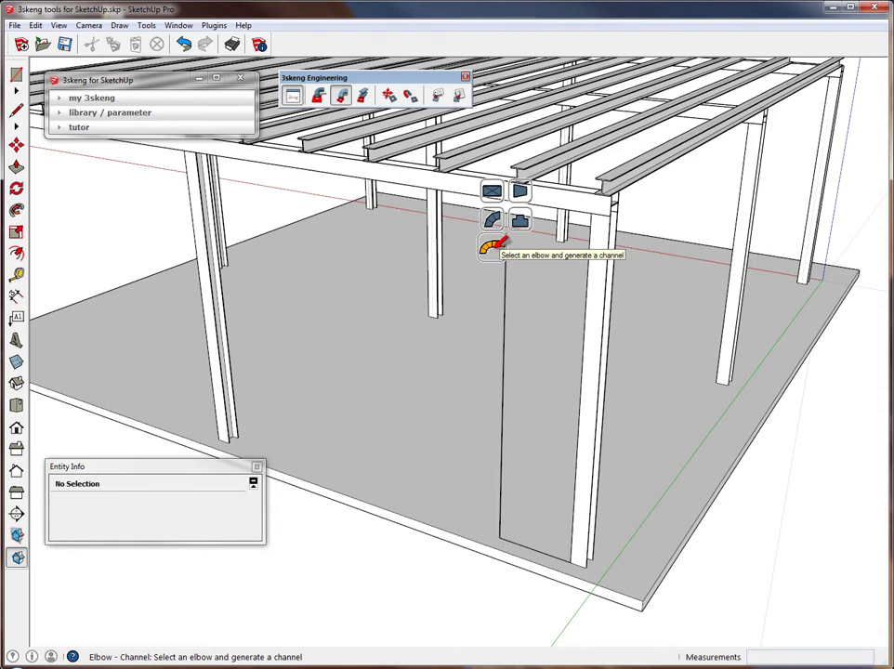
click(490, 190)
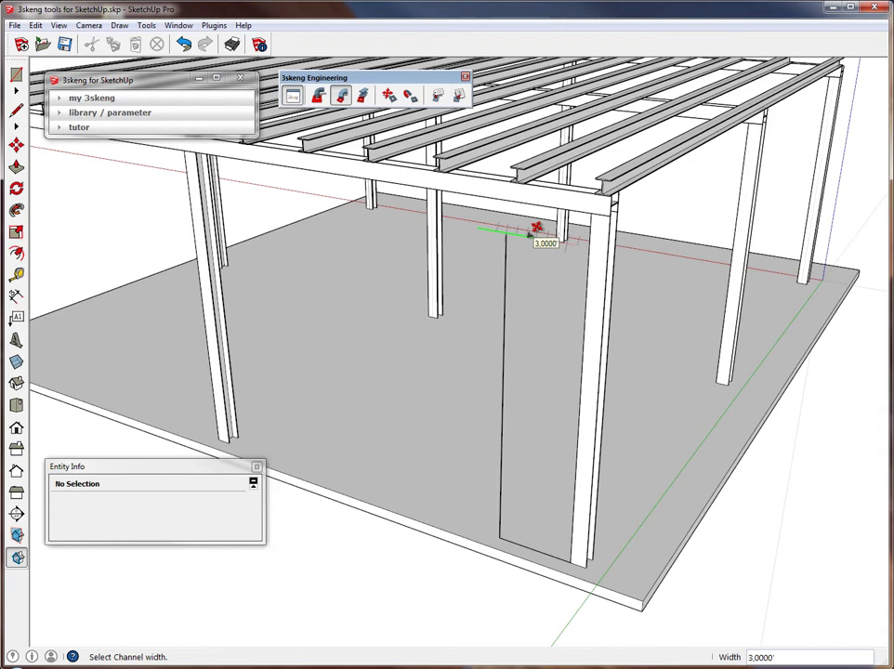
click(531, 235)
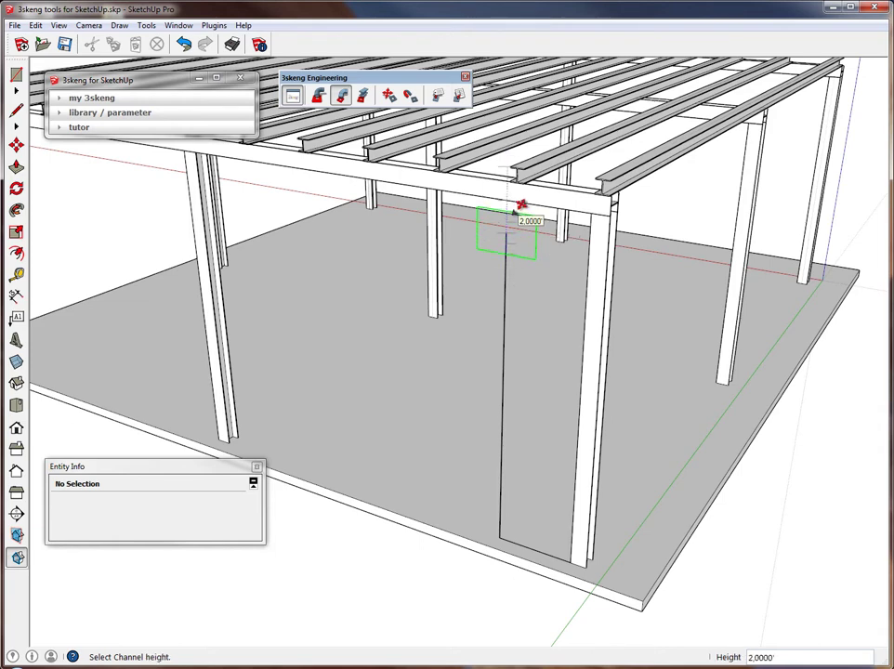
click(515, 211)
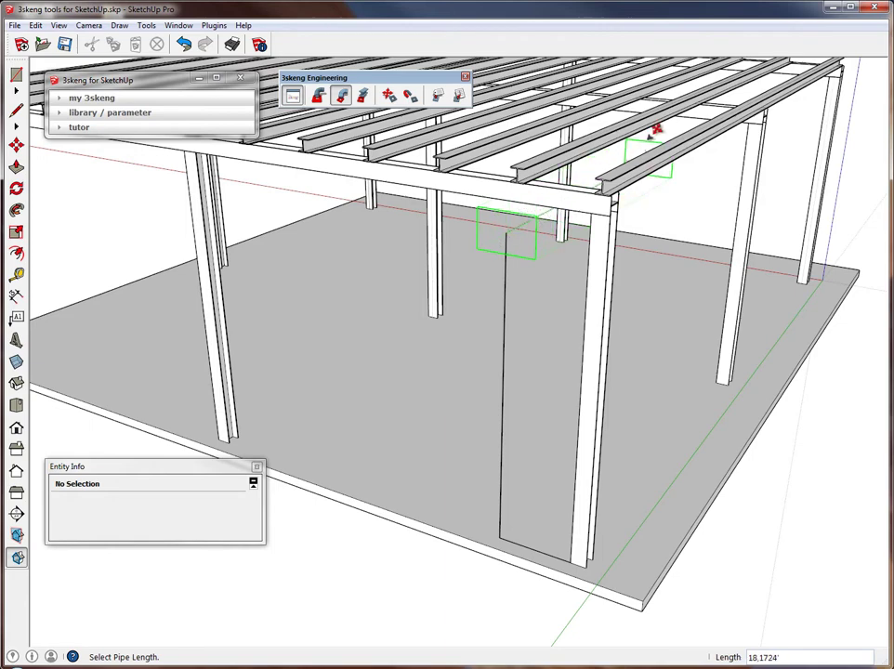
middle_drag(656, 130, 627, 202)
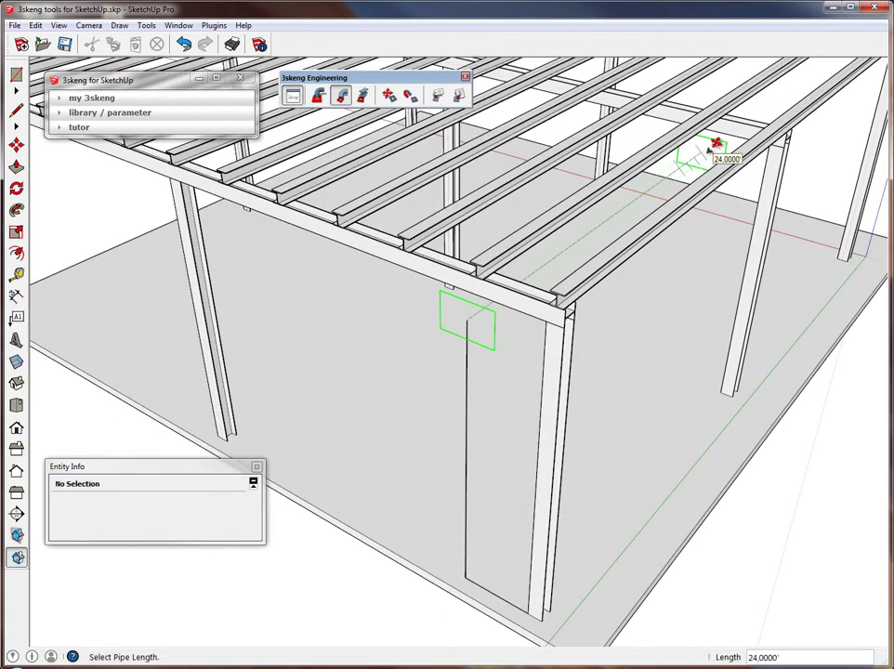
click(715, 142)
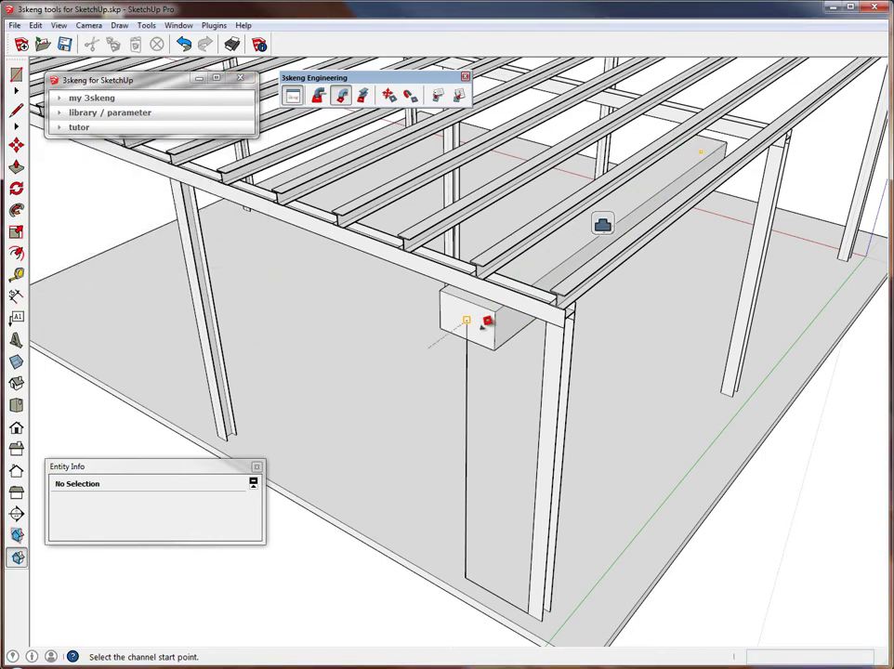
Delete the vertical and ground guide lines beside the corner column.
key(space)
click(475, 582)
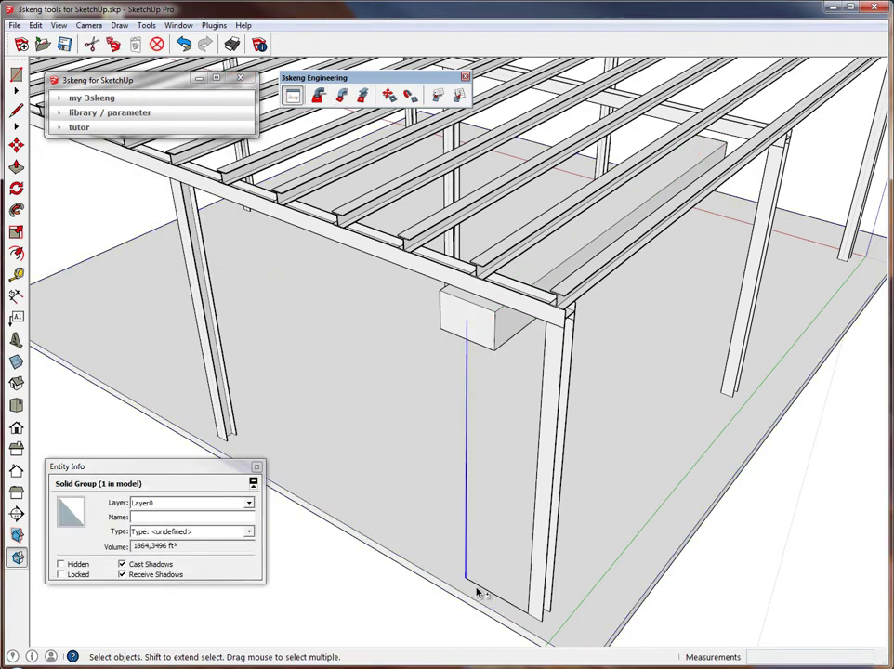
click(478, 587)
click(474, 585)
click(471, 582)
click(467, 578)
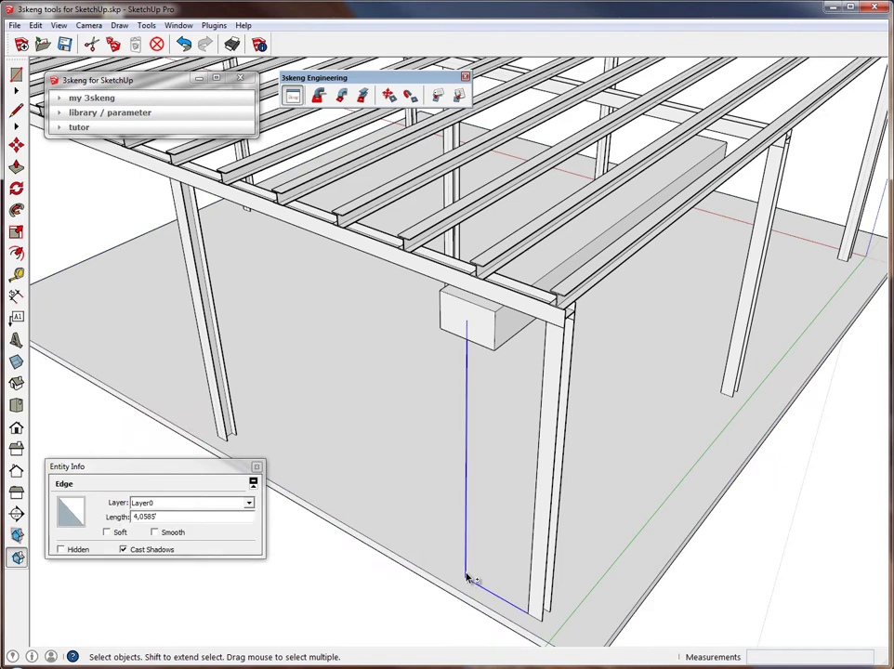
key(Delete)
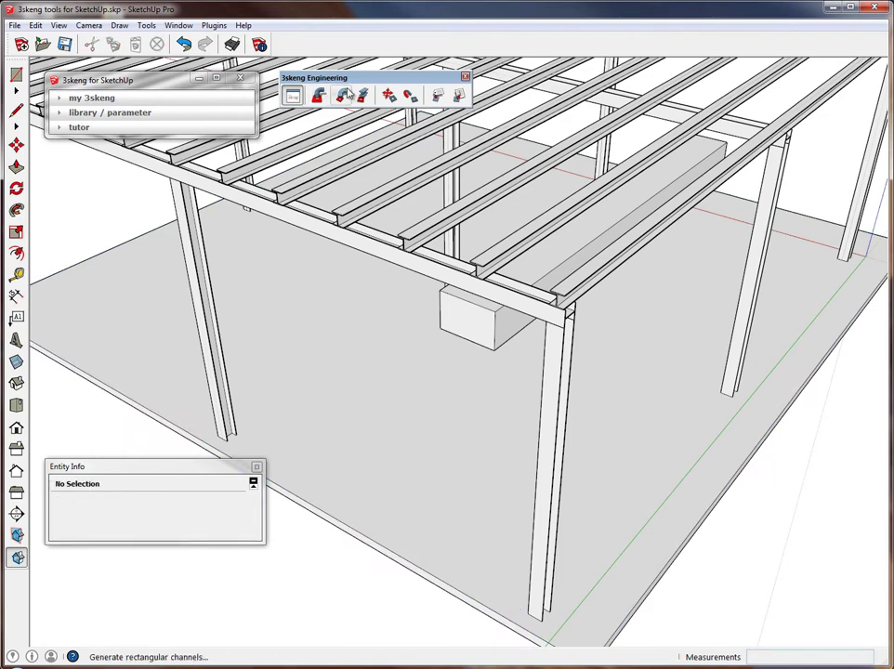
Start a rectangular elbow on the channel's open end at the corner column and rotate it 90° to turn upward.
click(346, 96)
right_click(469, 312)
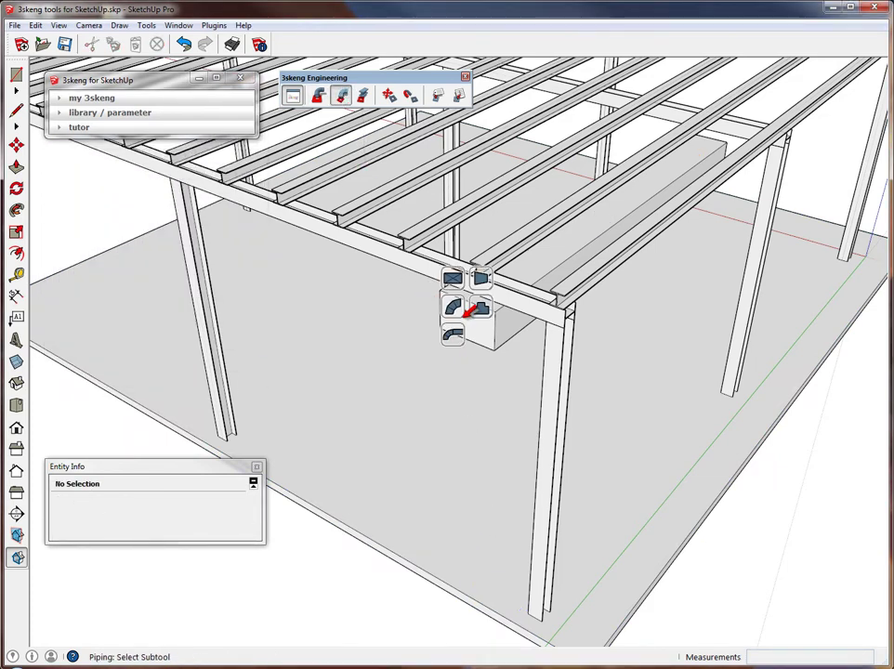
click(455, 310)
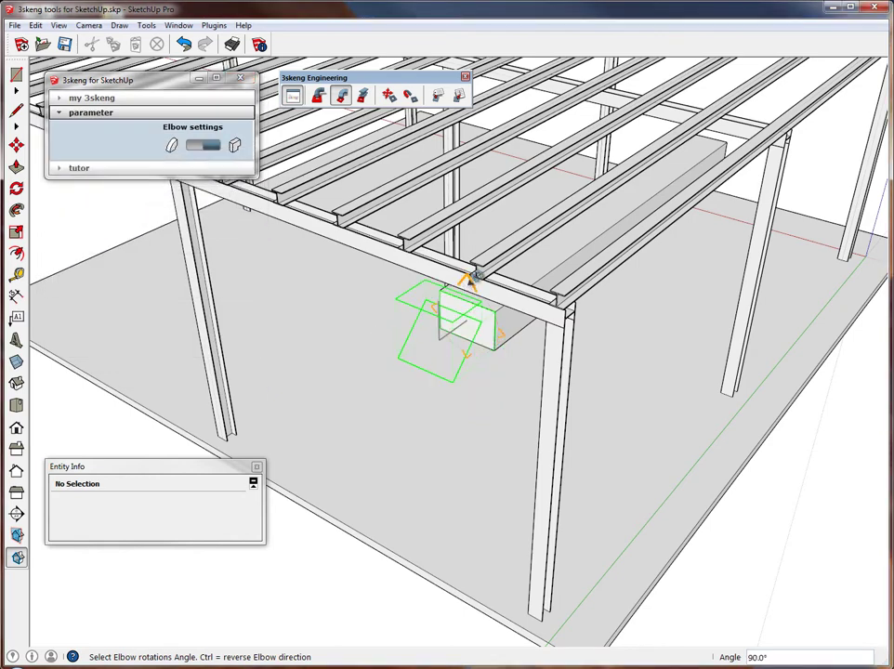
click(475, 276)
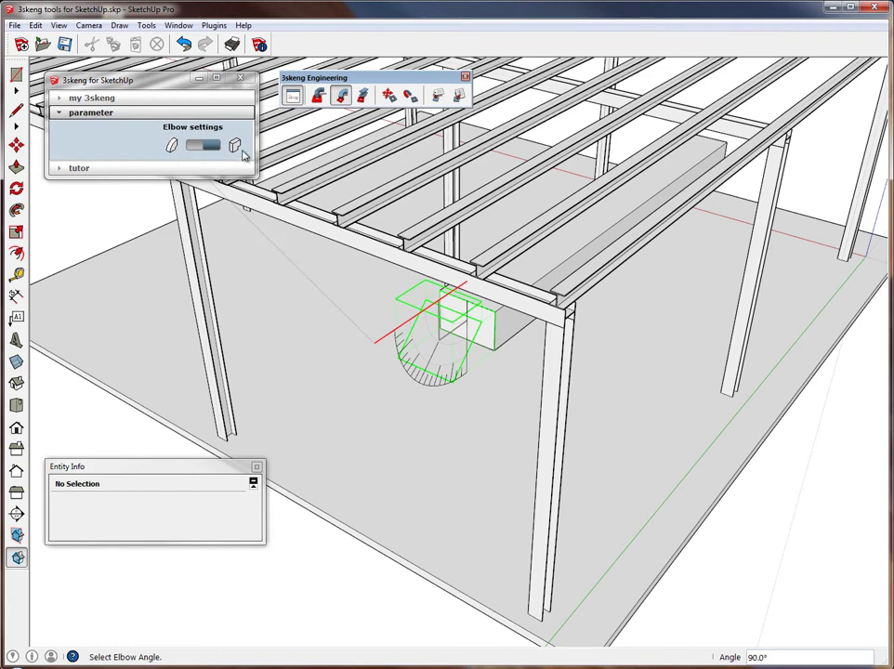
Switch the elbow to the rounded style and place it with a 90° bend and a radius ratio of 1.50.
click(207, 147)
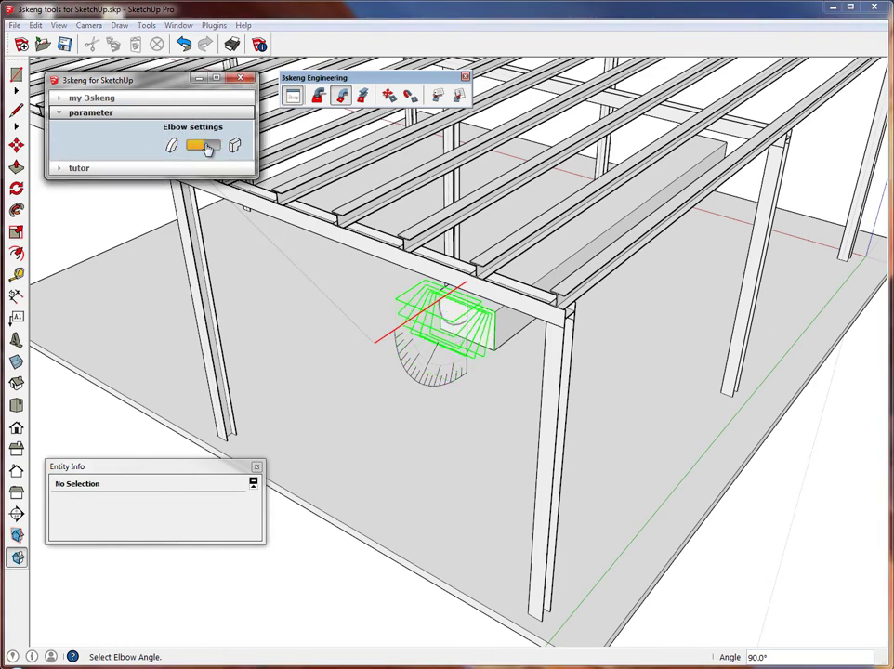
click(207, 146)
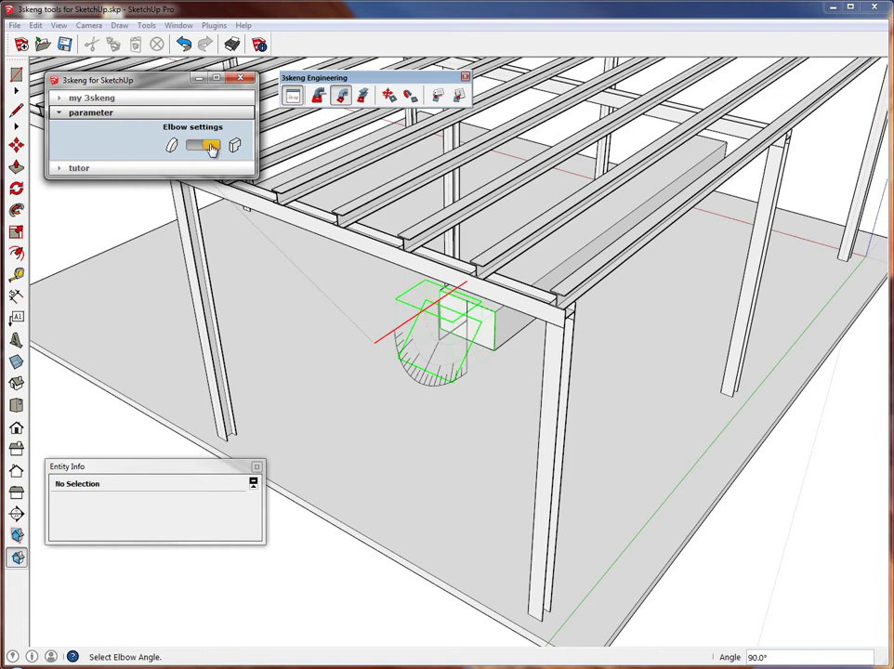
click(210, 147)
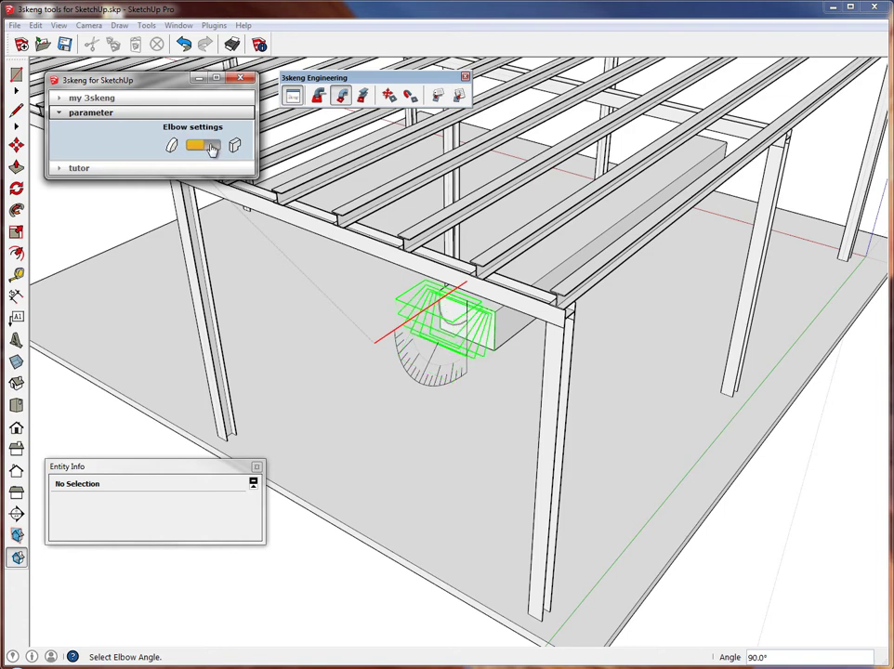
click(210, 147)
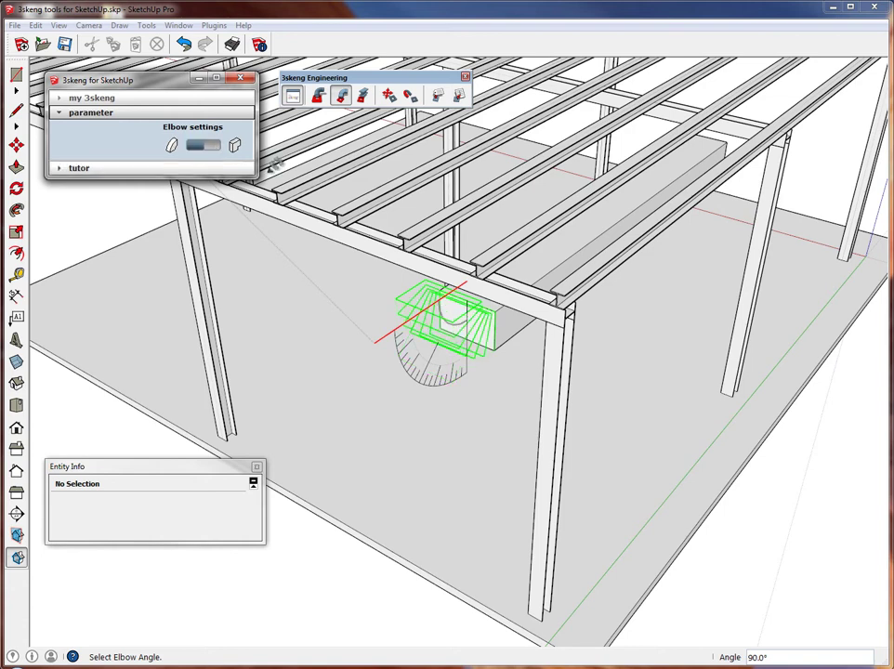
click(412, 312)
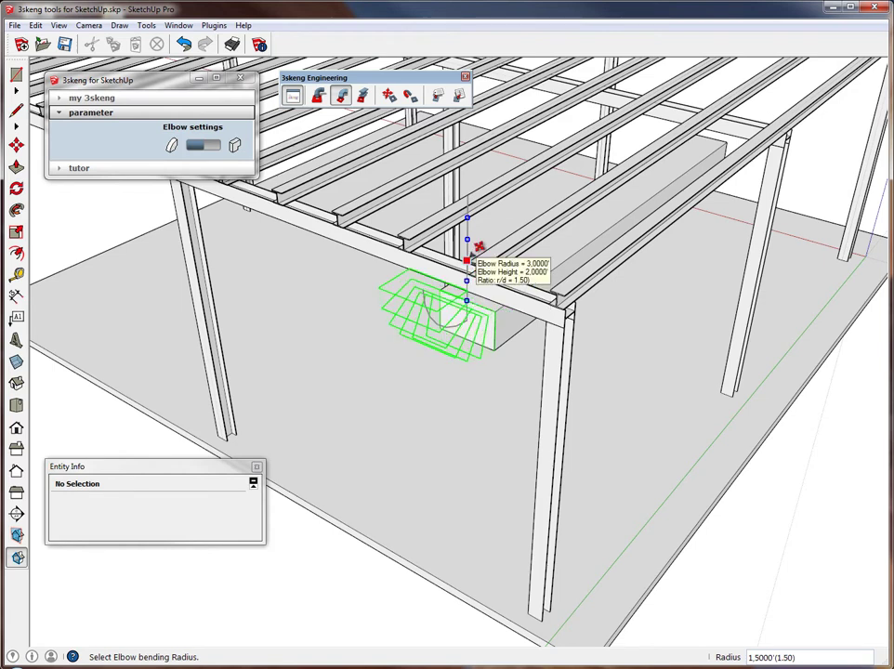
click(476, 249)
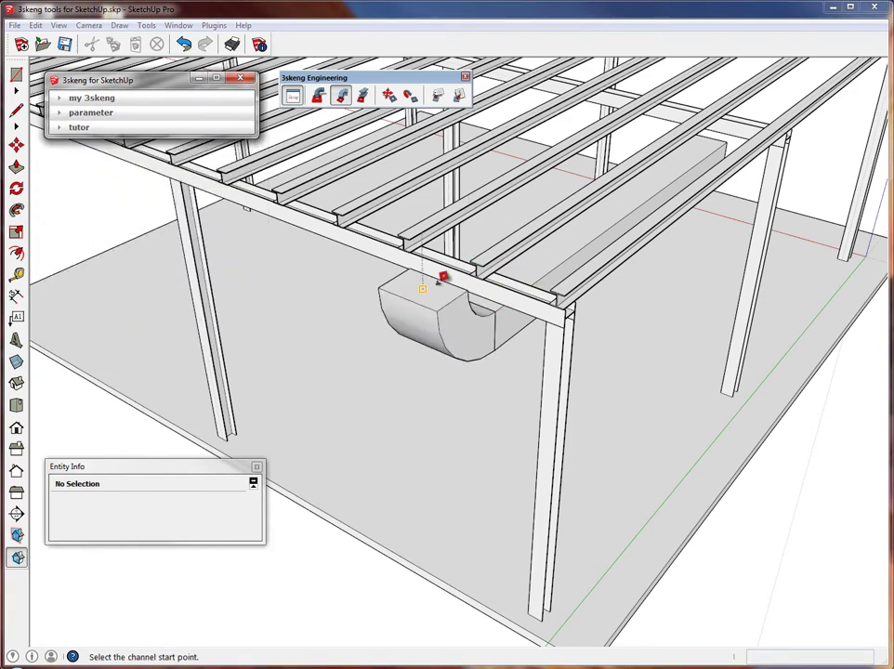
Extend a vertical channel from the elbow's open end up through the roof beams.
mouse_move(435, 262)
click(411, 247)
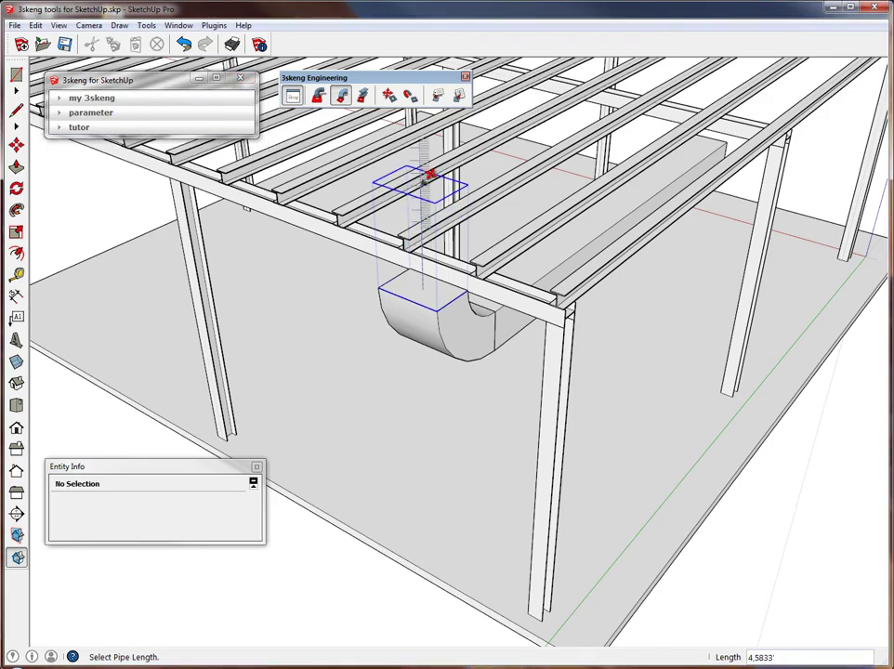
shift+middle_drag(423, 182, 444, 360)
click(438, 205)
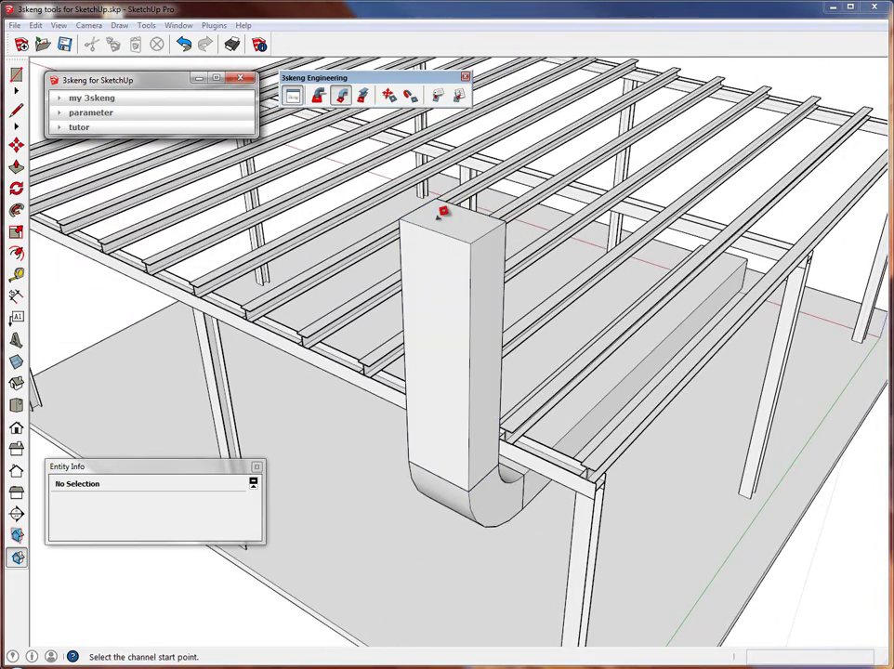
Add a rounded rectangular elbow to the channel's opposite end, turning 90° horizontally toward the building's interior along the red axis.
middle_drag(565, 361, 390, 242)
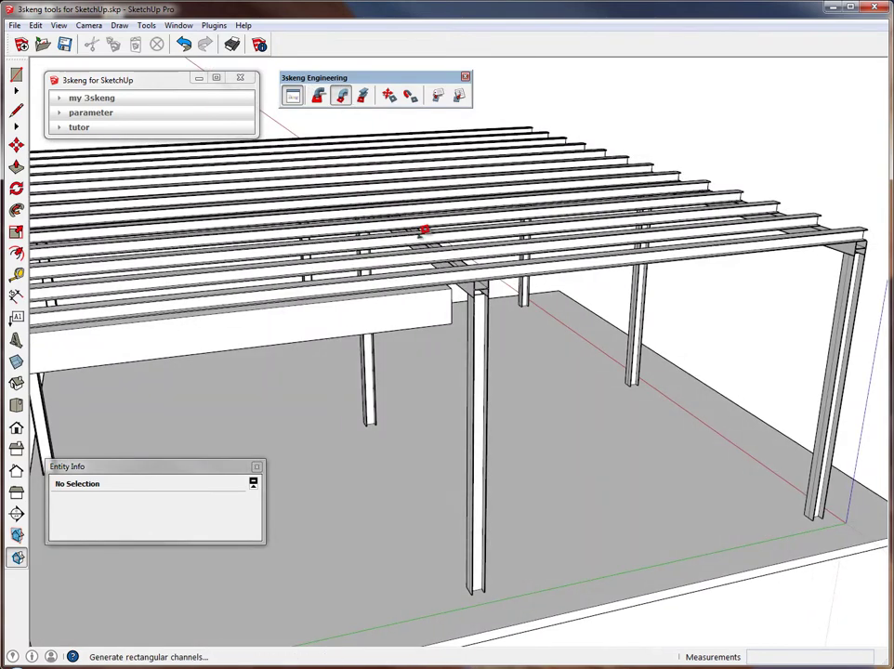
click(340, 94)
click(438, 302)
click(434, 287)
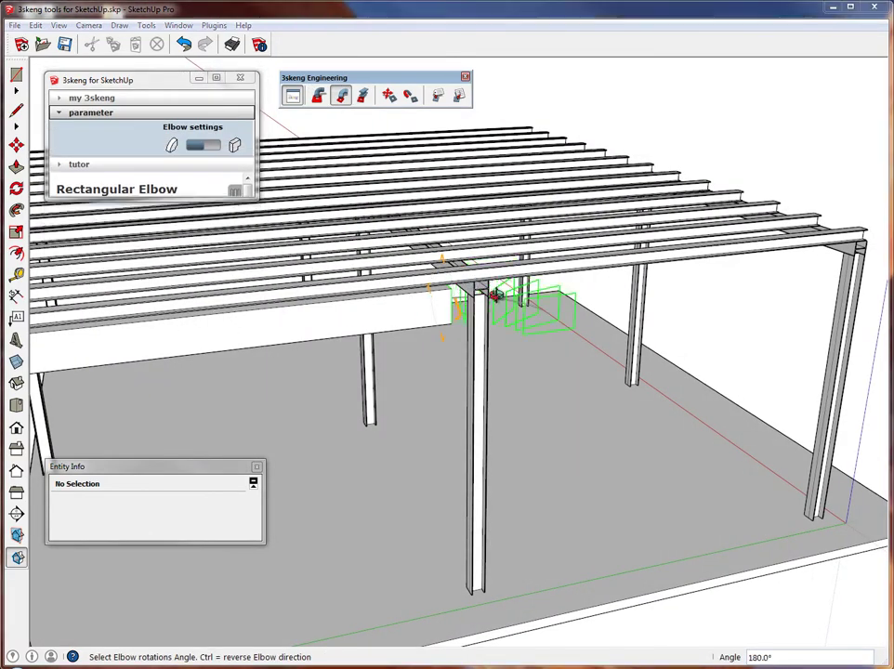
middle_drag(495, 296, 321, 423)
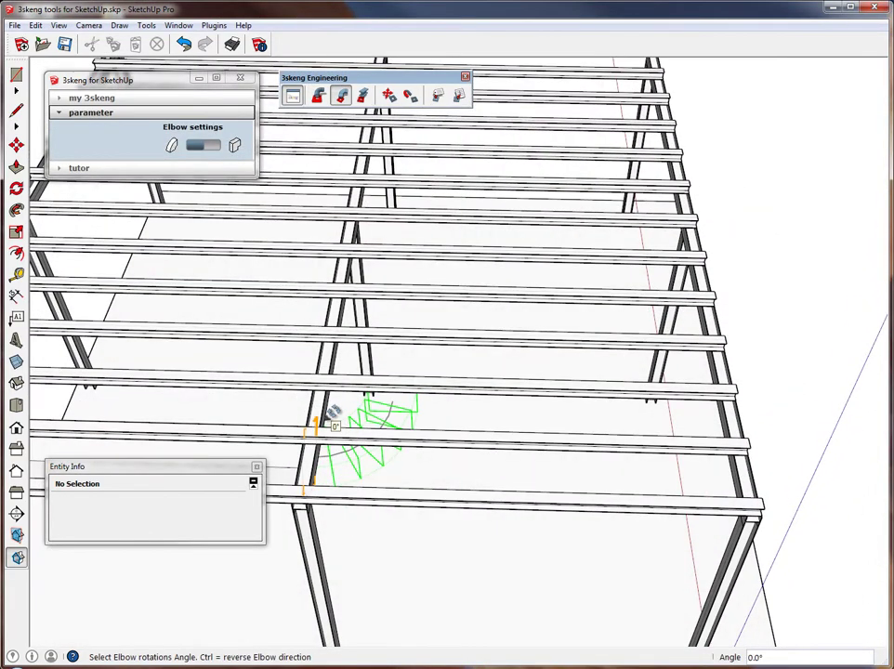
click(332, 414)
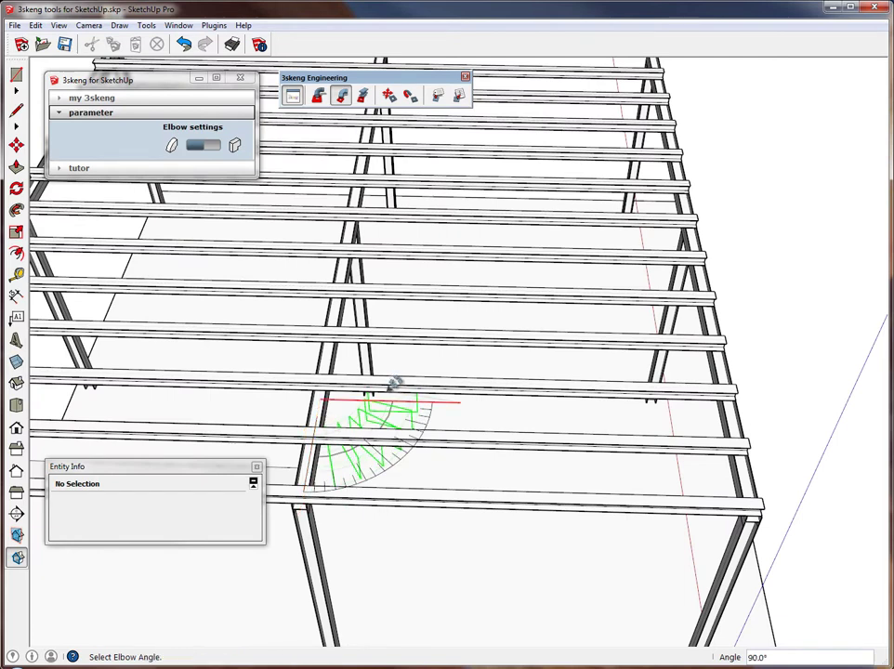
click(394, 384)
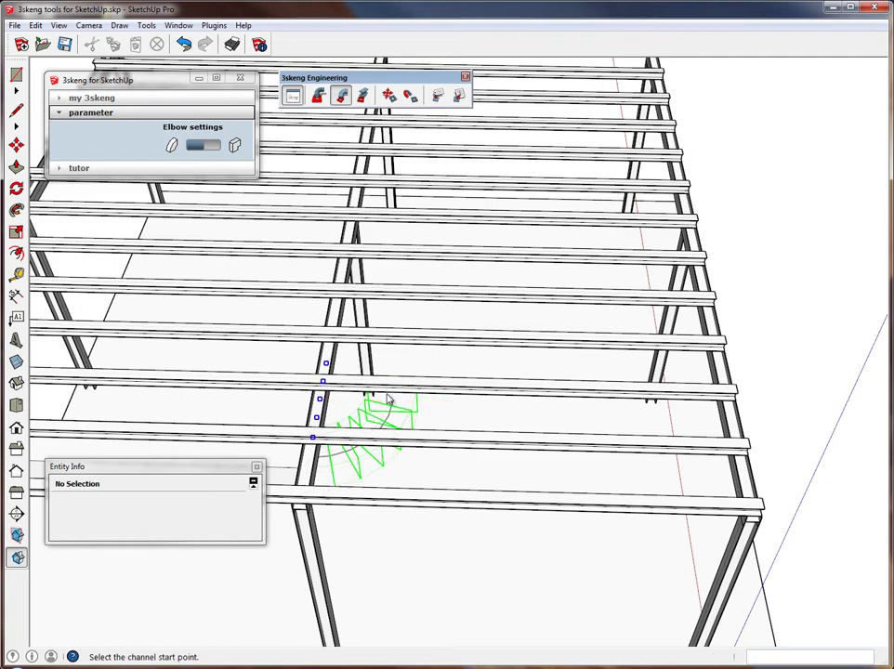
Use the Edit and Rotate Tool to move the horizontal elbow along the green axis to the corner column, lengthening its connected channel.
middle_drag(391, 373, 166, 368)
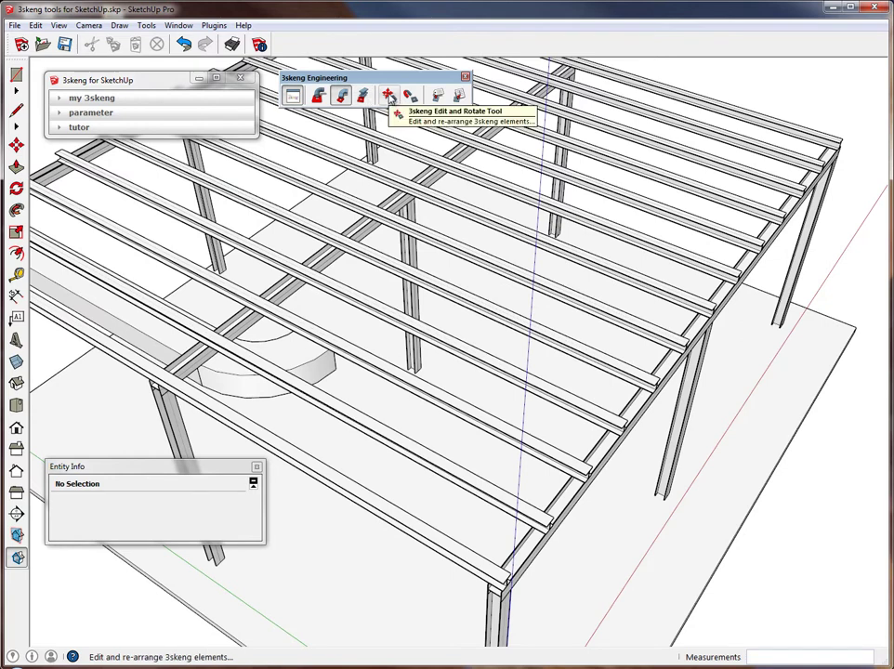
click(390, 97)
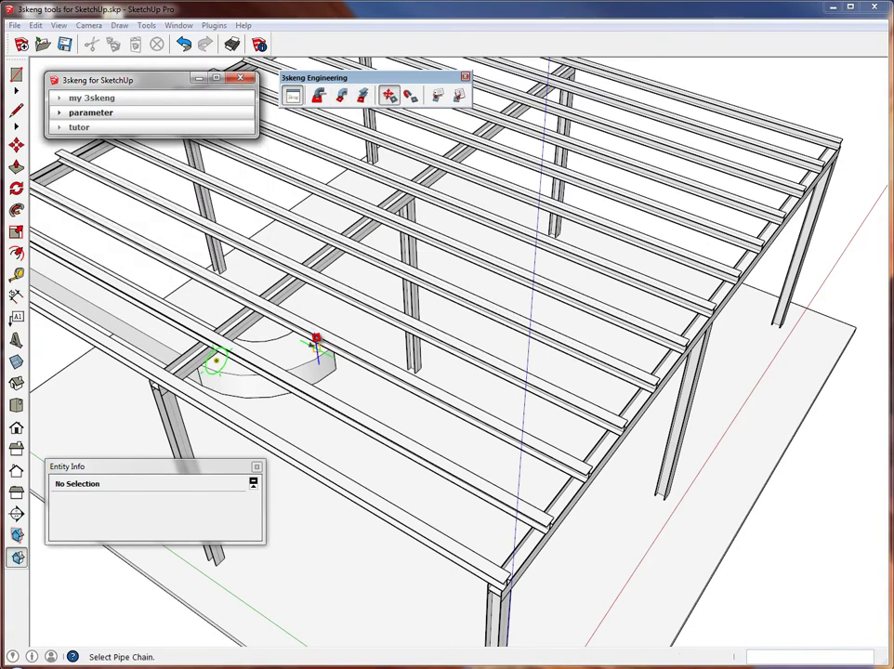
middle_drag(318, 342, 492, 336)
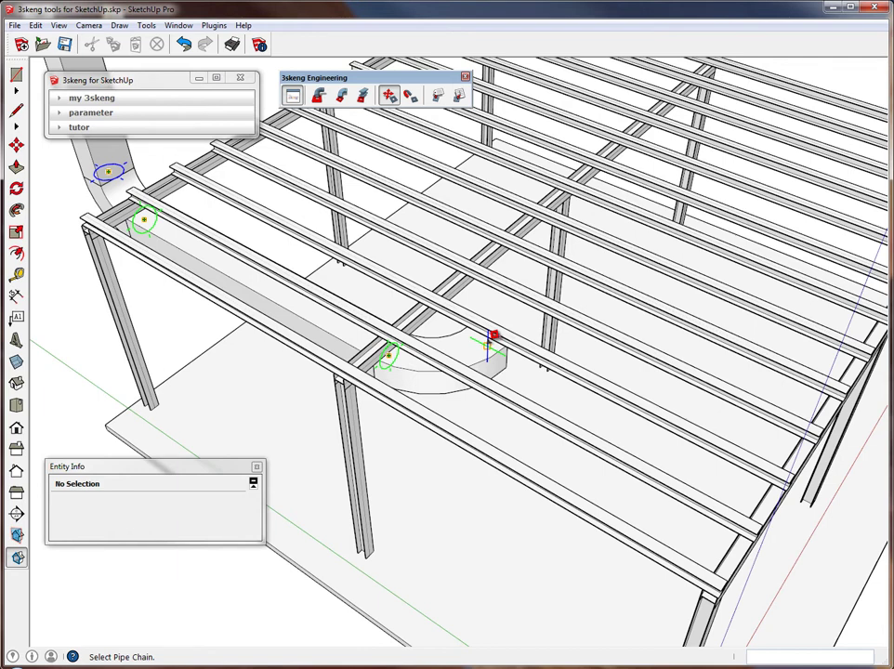
click(492, 340)
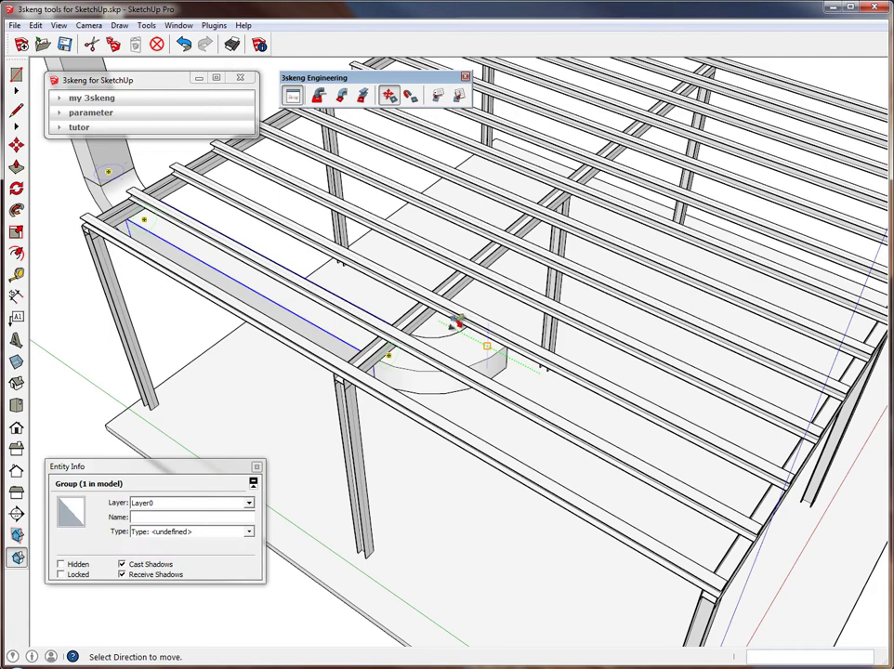
click(456, 324)
middle_drag(519, 371, 531, 336)
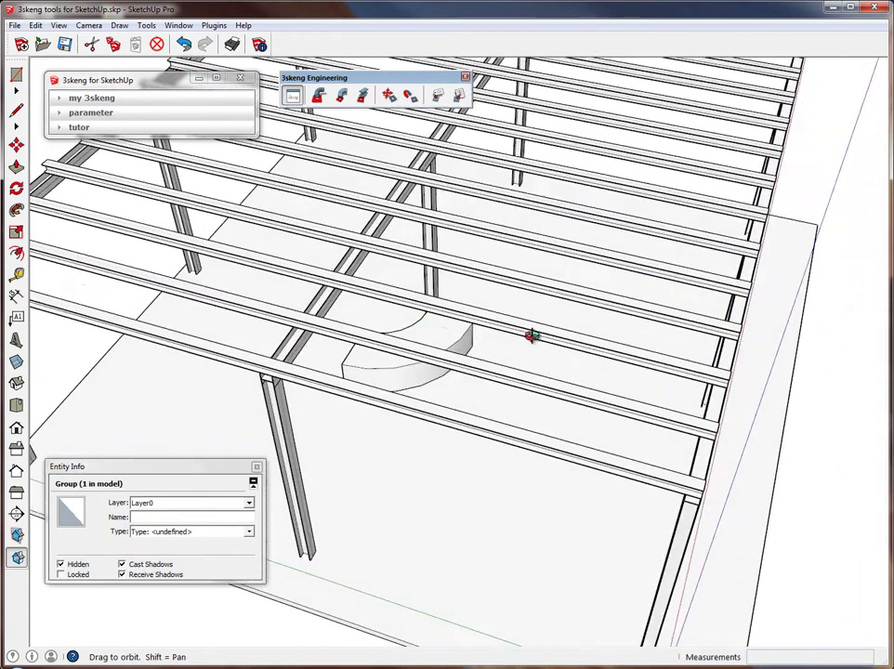
click(691, 485)
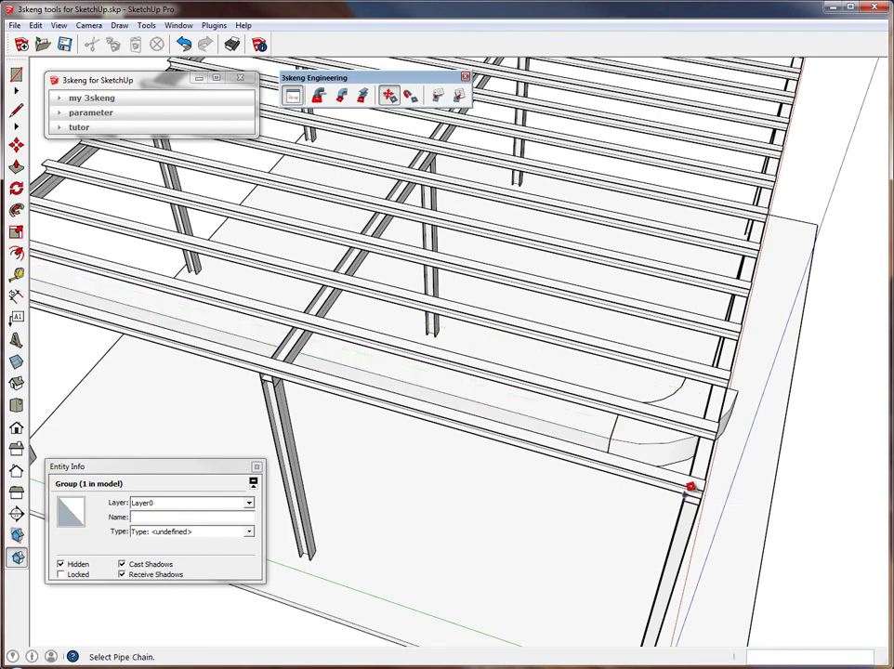
Move the elbow back slightly along the green axis so it sits inside the corner of the steel frame.
click(707, 381)
click(688, 398)
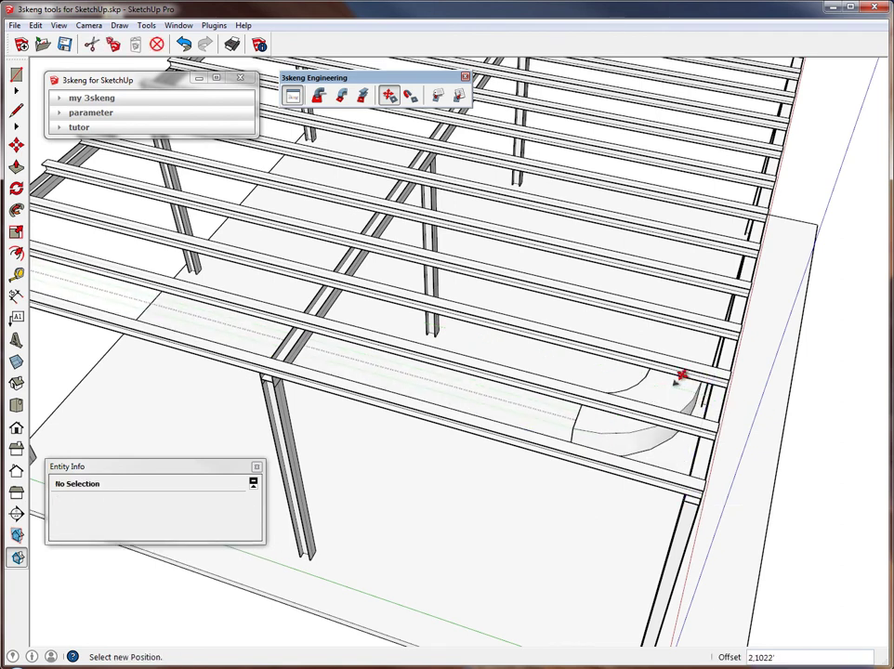
click(680, 374)
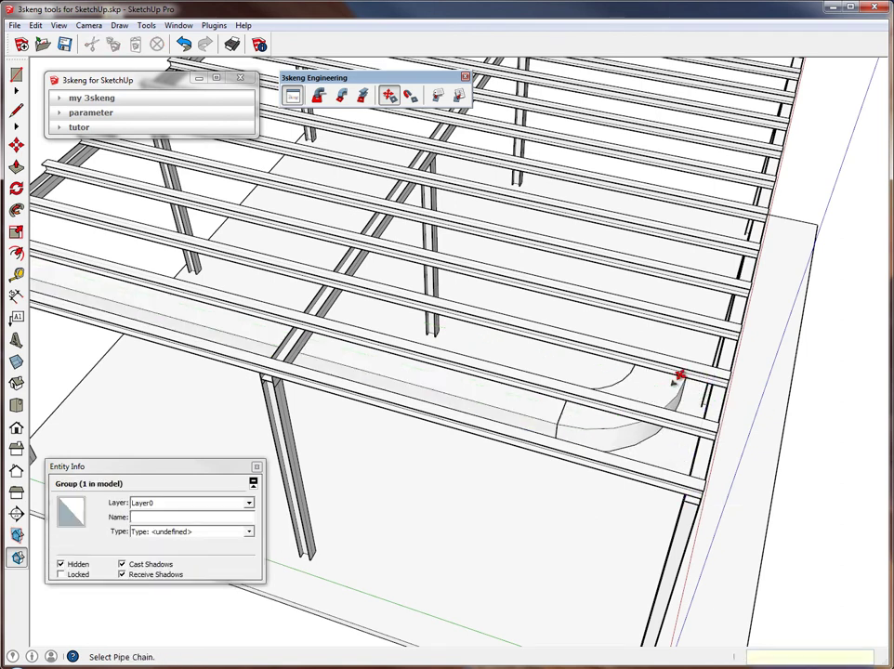
Extend a straight channel about 36' long from the elbow's open end along the red axis toward the far corner column.
click(341, 95)
right_click(688, 369)
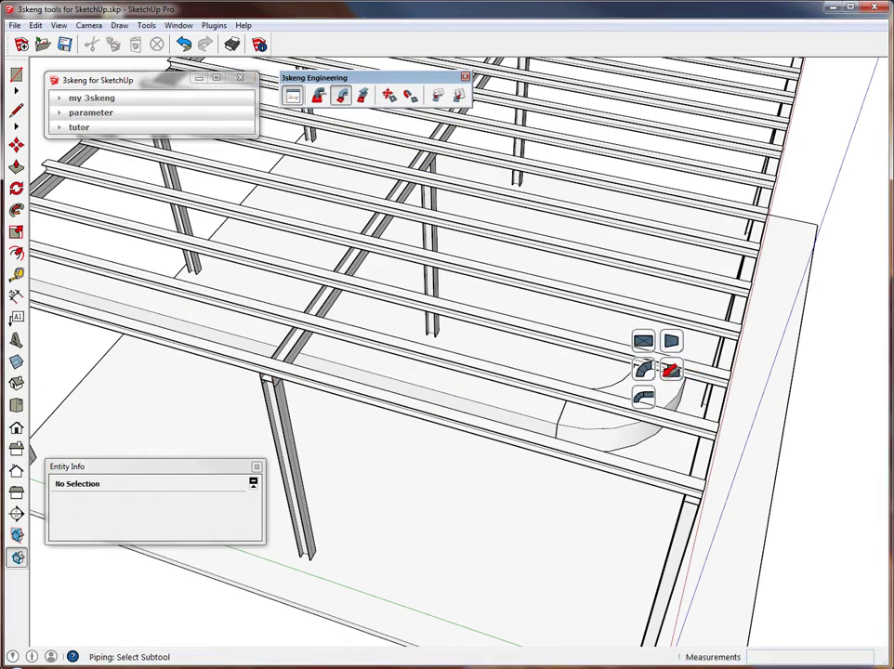
click(643, 342)
middle_drag(644, 343, 562, 463)
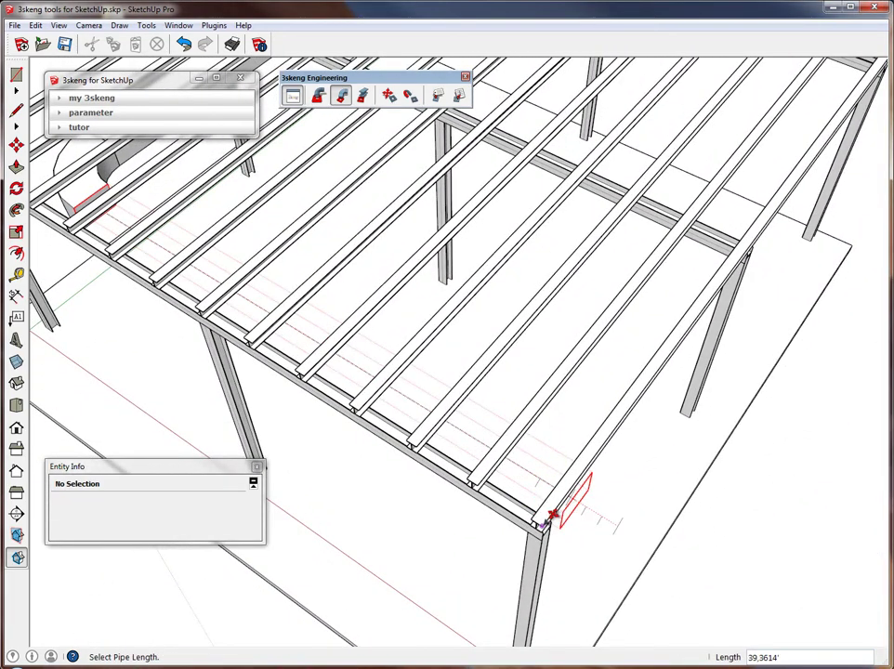
click(524, 474)
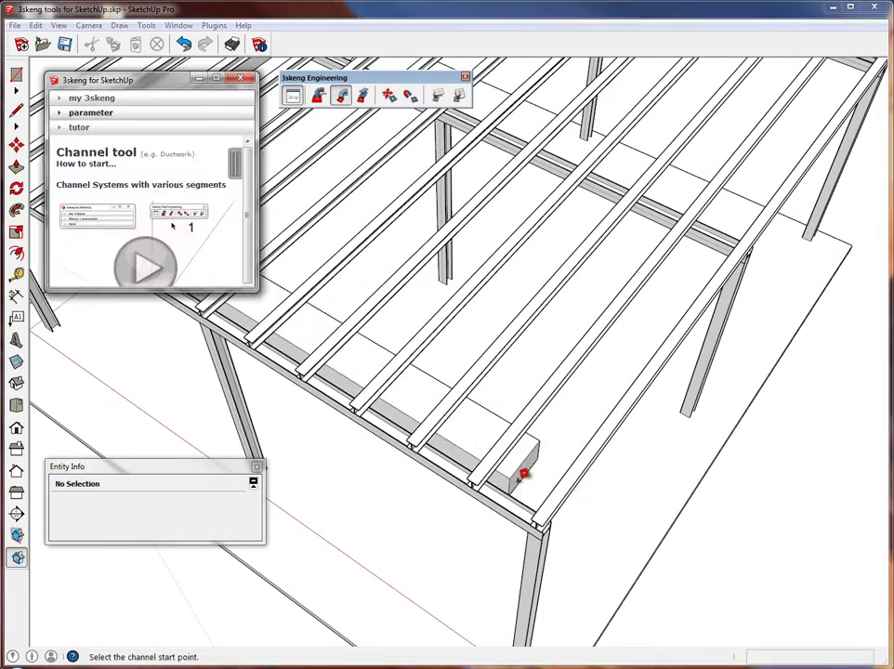
Start a tee on the long straight channel, 3' long, and position it near the middle column.
mouse_move(548, 448)
middle_down()
mouse_move(493, 343)
mouse_move(333, 308)
mouse_move(379, 249)
mouse_move(399, 303)
mouse_move(399, 407)
mouse_move(480, 367)
mouse_move(387, 126)
middle_up()
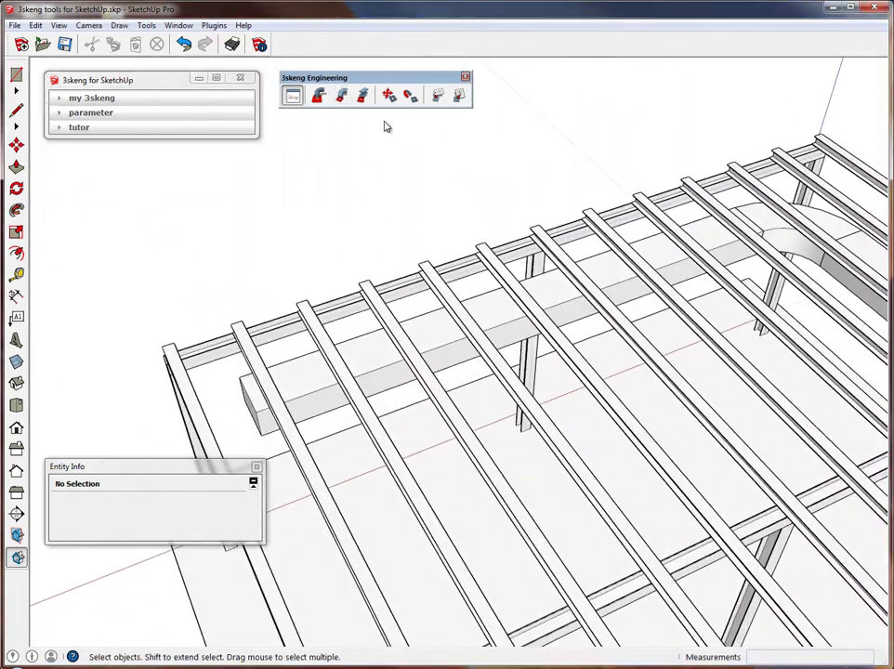
click(340, 97)
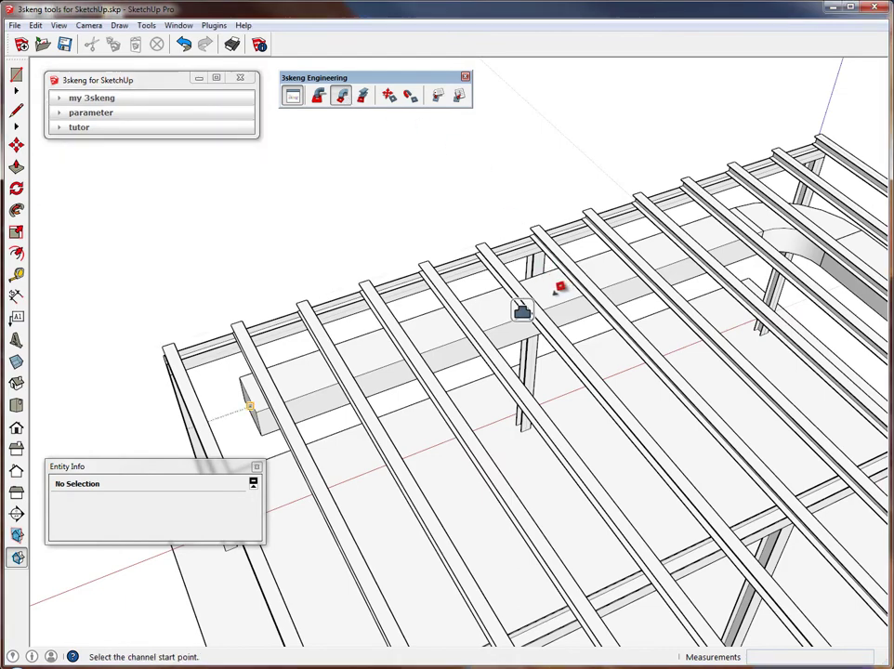
middle_drag(521, 310, 452, 252)
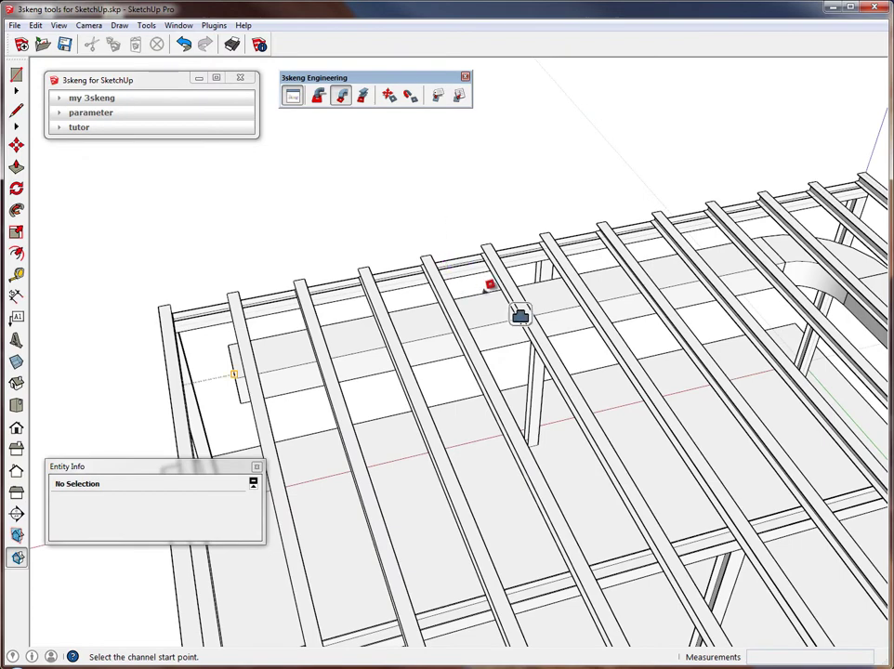
middle_drag(520, 316, 531, 293)
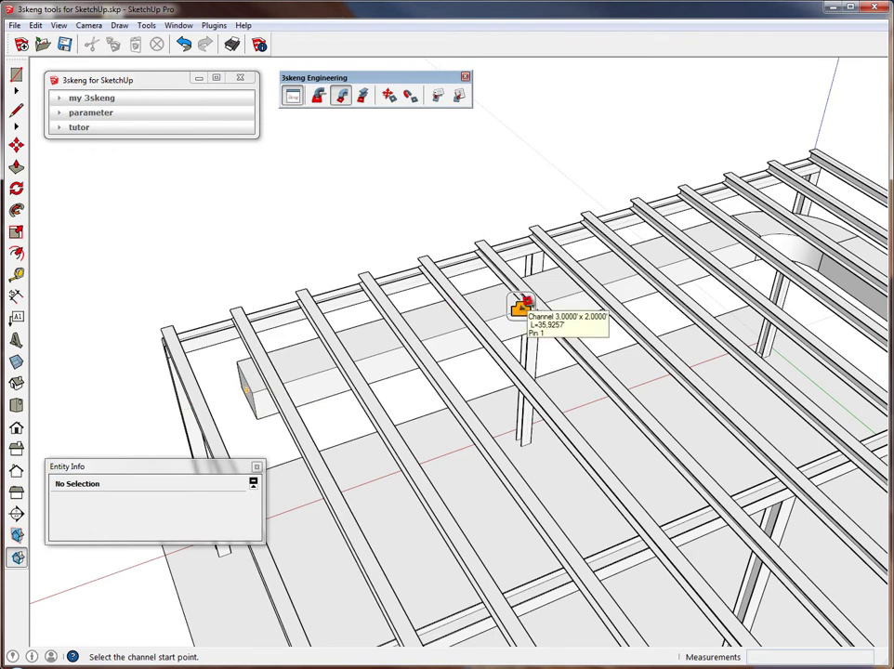
click(521, 305)
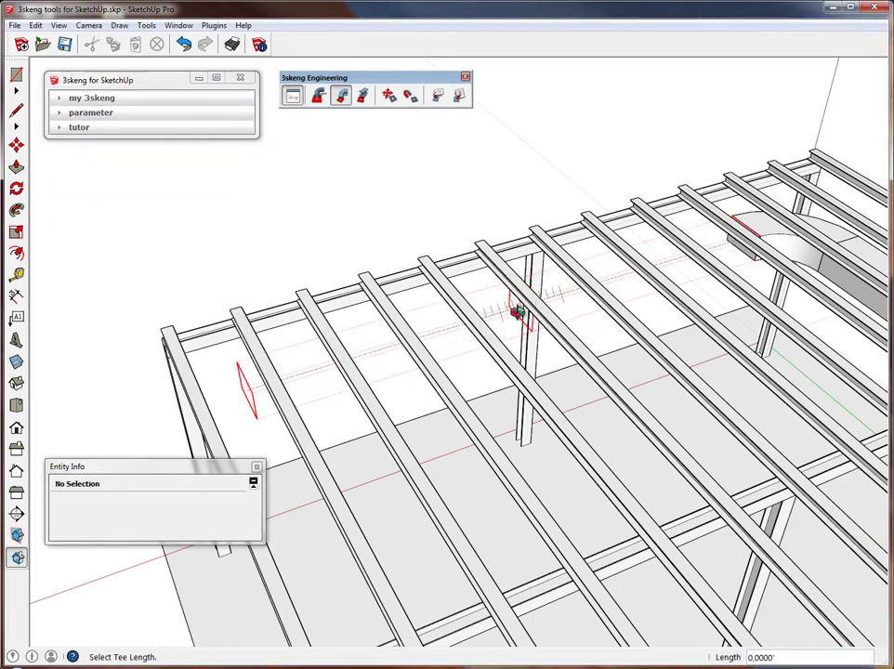
middle_drag(519, 309, 500, 309)
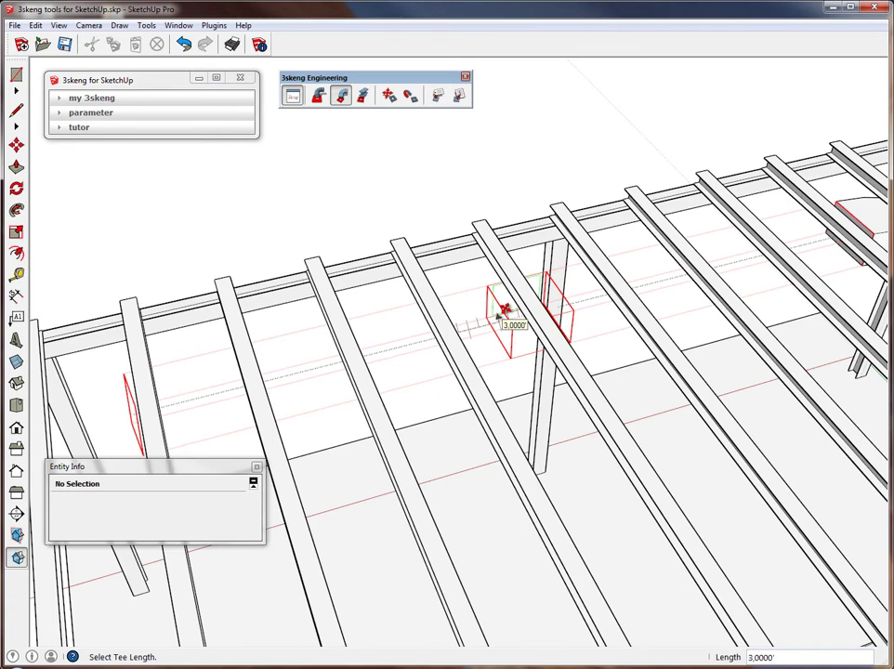
click(504, 308)
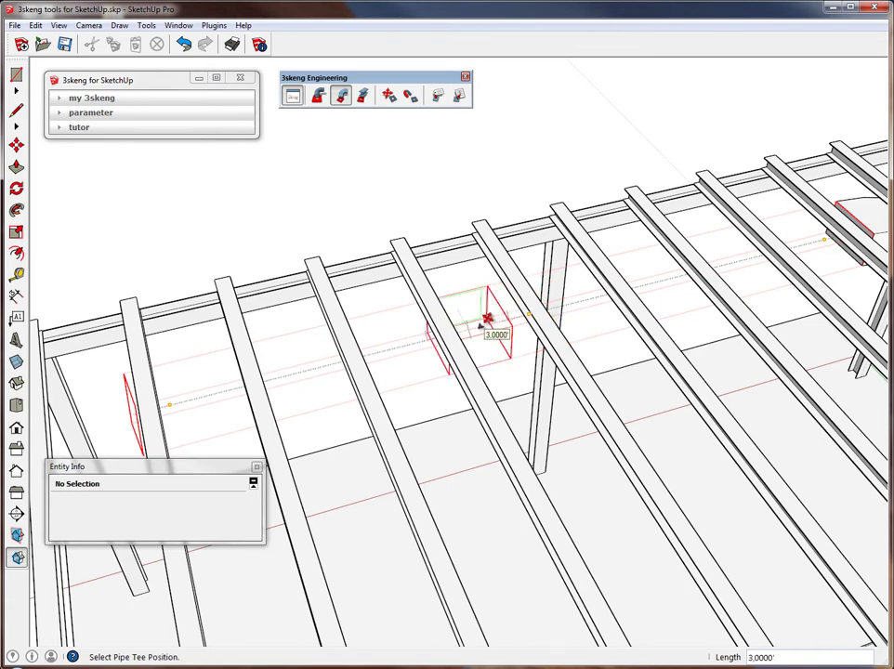
click(481, 316)
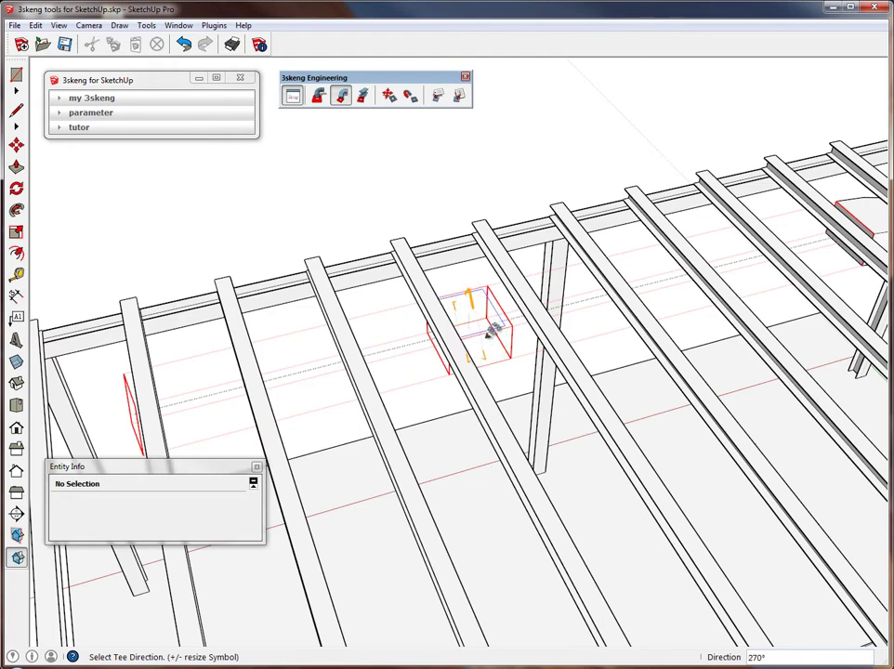
Point the tee's branch horizontally into the building at 180° and build it narrower than the tee, with 2' channel height and 2' tee height.
mouse_move(497, 344)
middle_down()
mouse_move(452, 350)
mouse_move(483, 351)
middle_up()
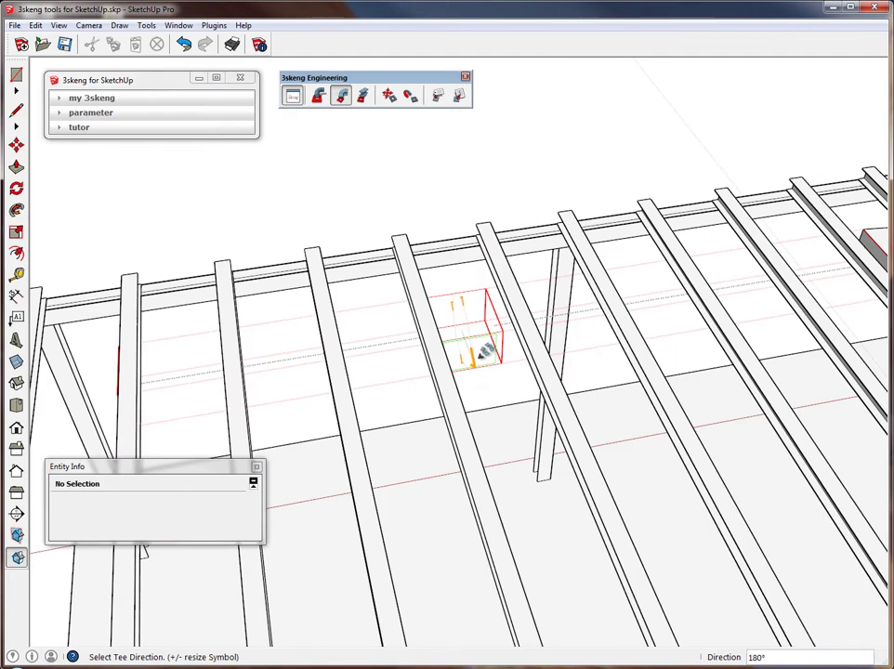
click(480, 355)
middle_drag(479, 365, 354, 453)
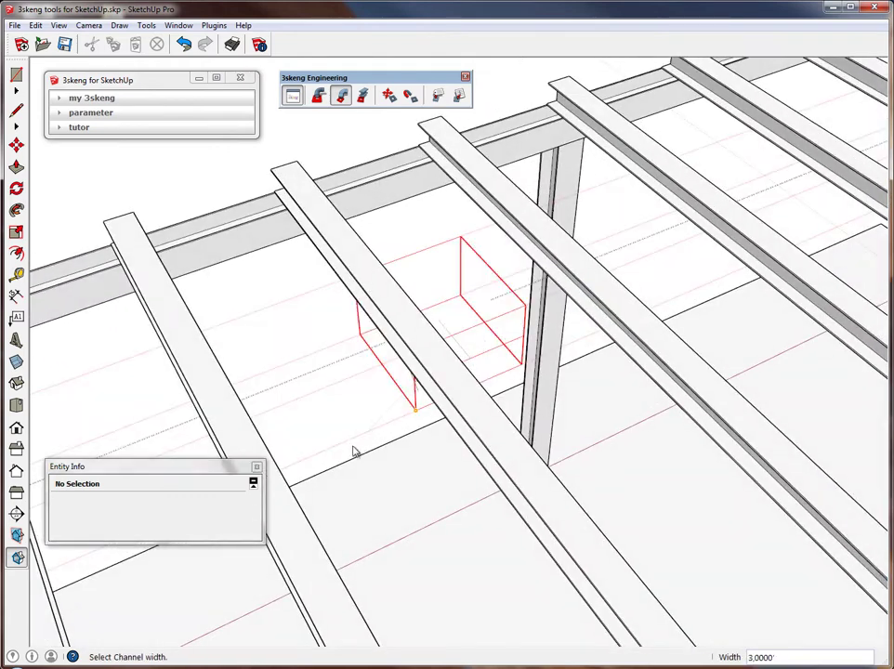
click(509, 339)
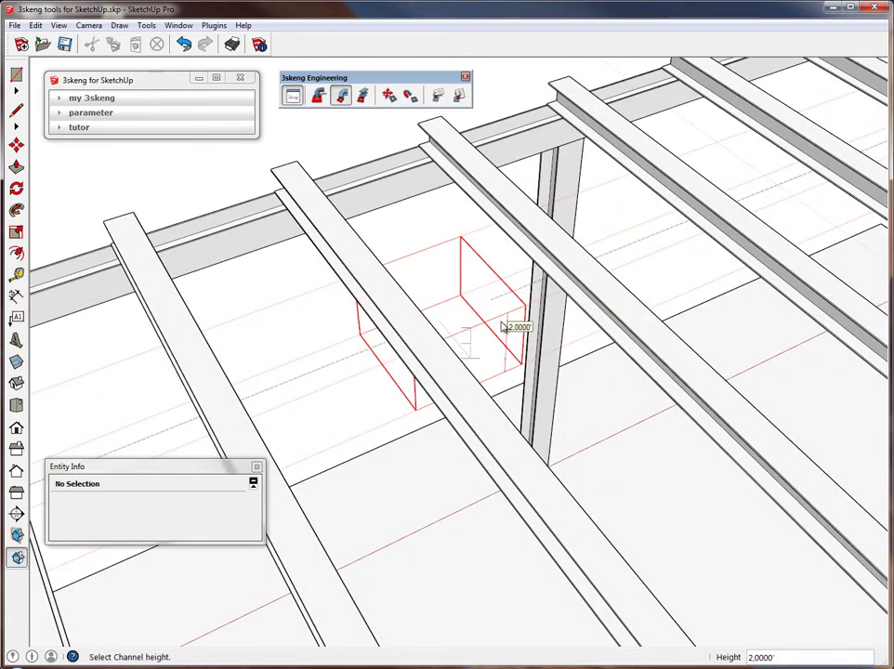
click(506, 311)
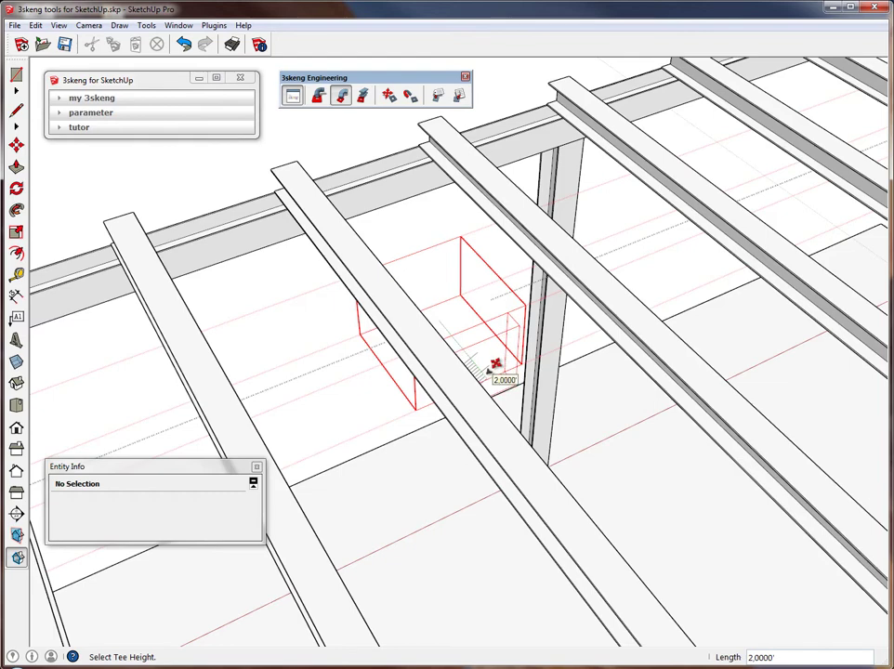
click(496, 361)
middle_drag(513, 353, 465, 345)
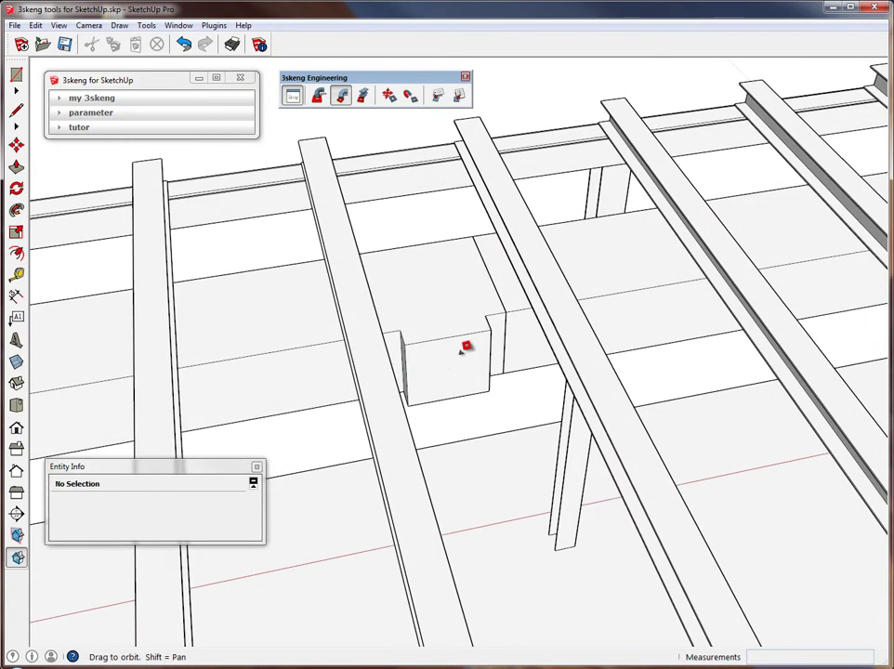
Start a reducer on the tee branch's open end with a length of 1'.
click(341, 97)
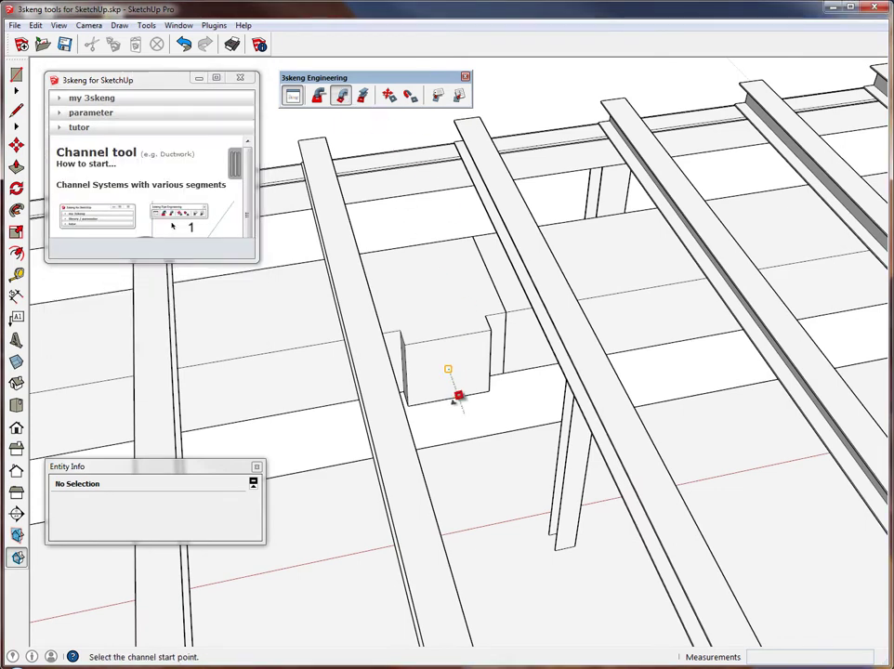
right_click(455, 367)
click(462, 327)
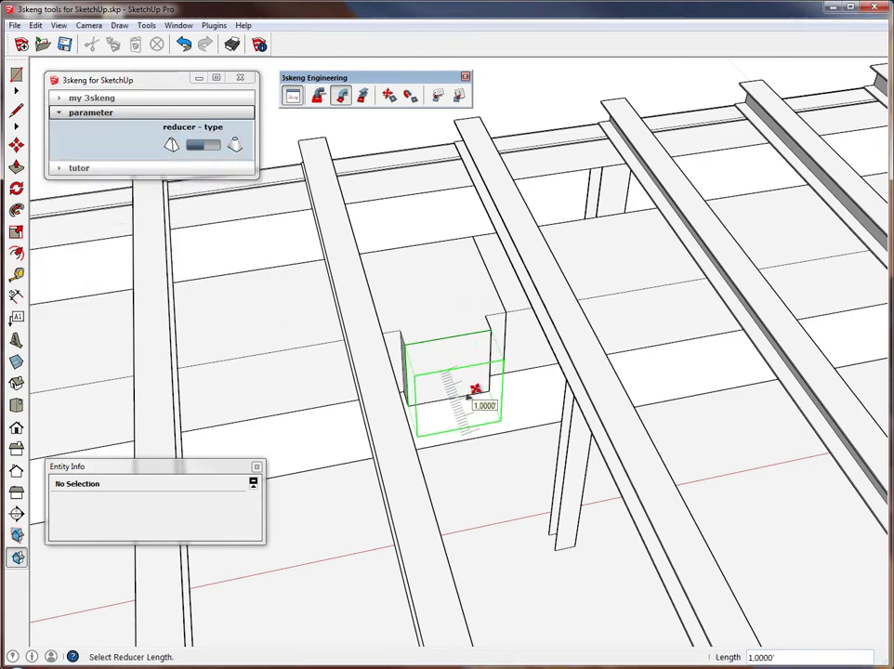
click(469, 396)
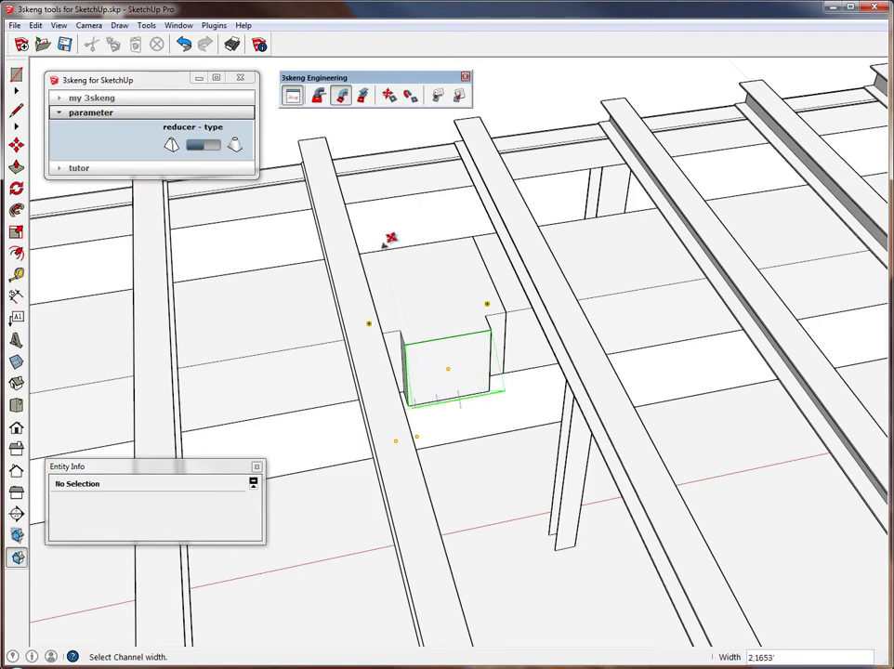
Switch the reducer to the rectangular-to-round type and size its round end as 14" Imperial Steel Ductwork.
click(208, 148)
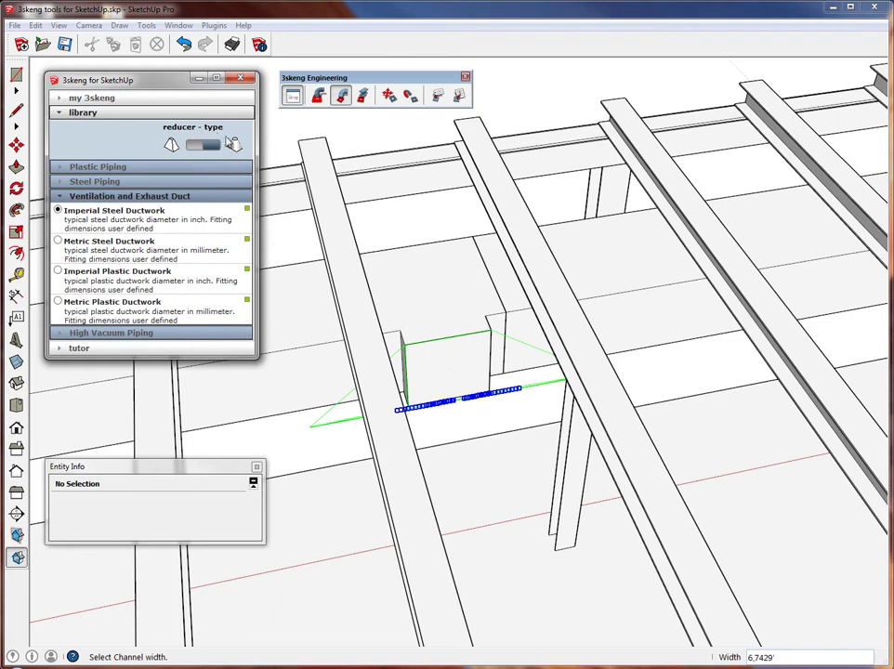
click(210, 144)
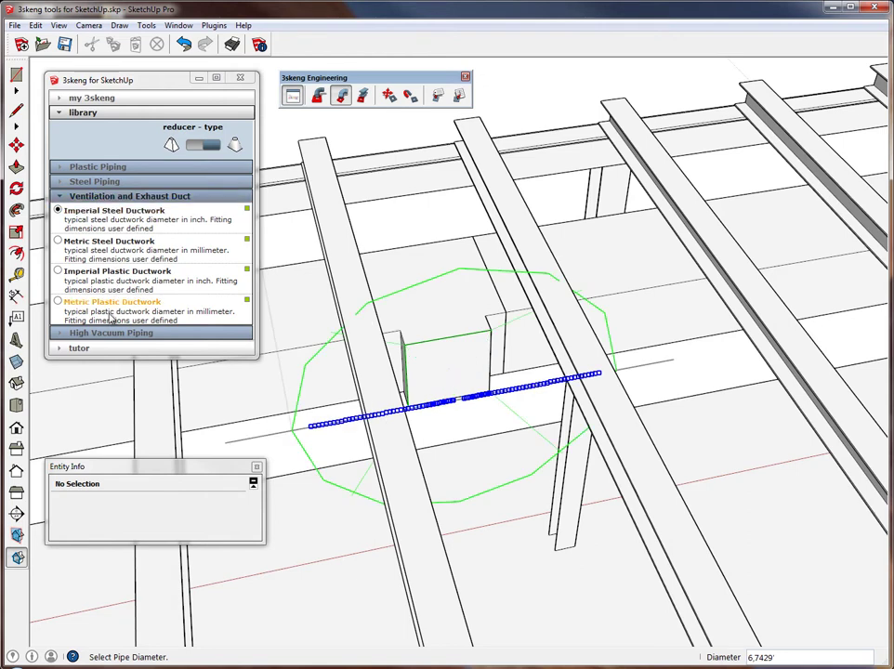
mouse_move(119, 210)
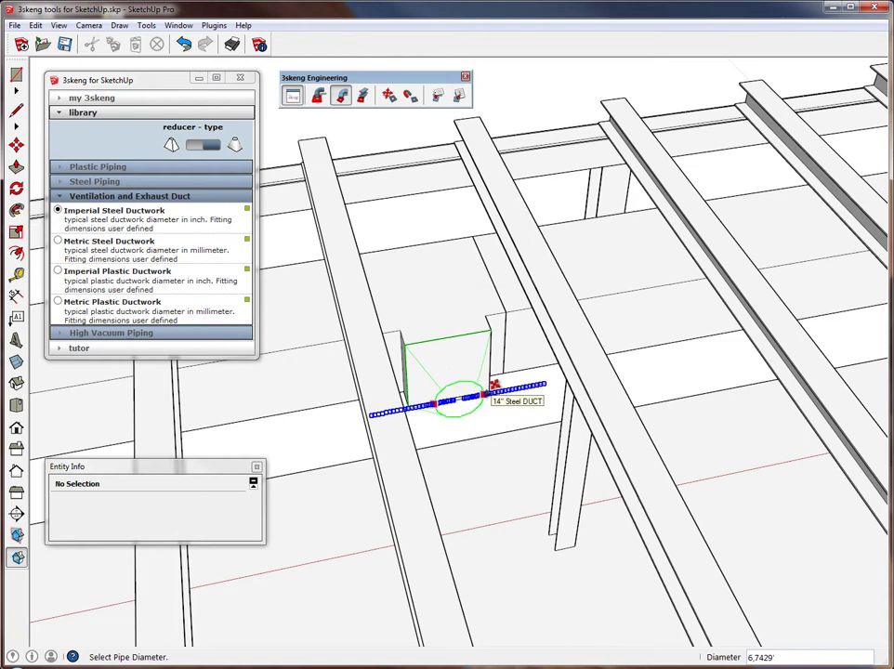
click(495, 384)
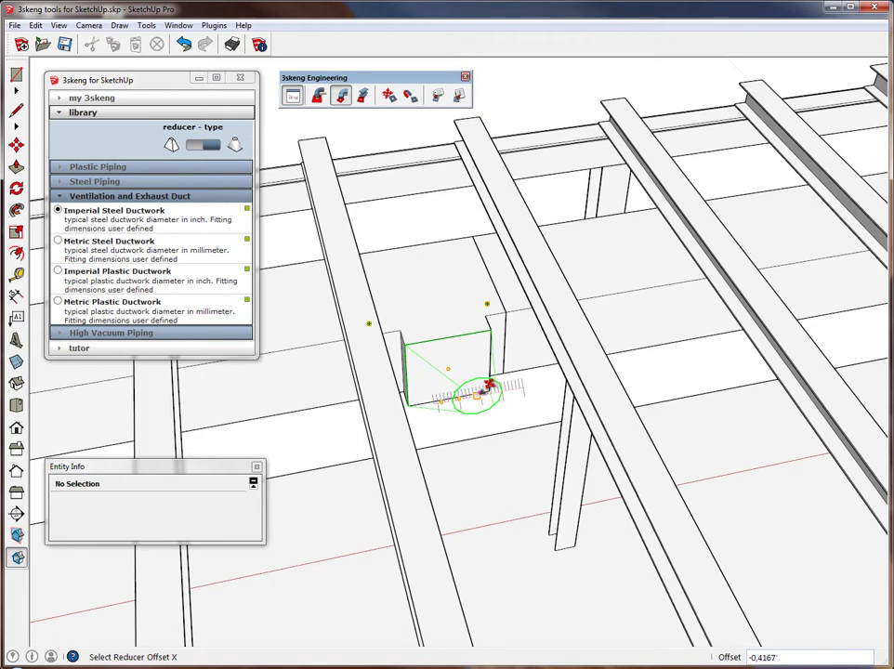
Place the reducer with its round end centred, using zero offset in both X and Y.
scroll(487, 384, up, 4)
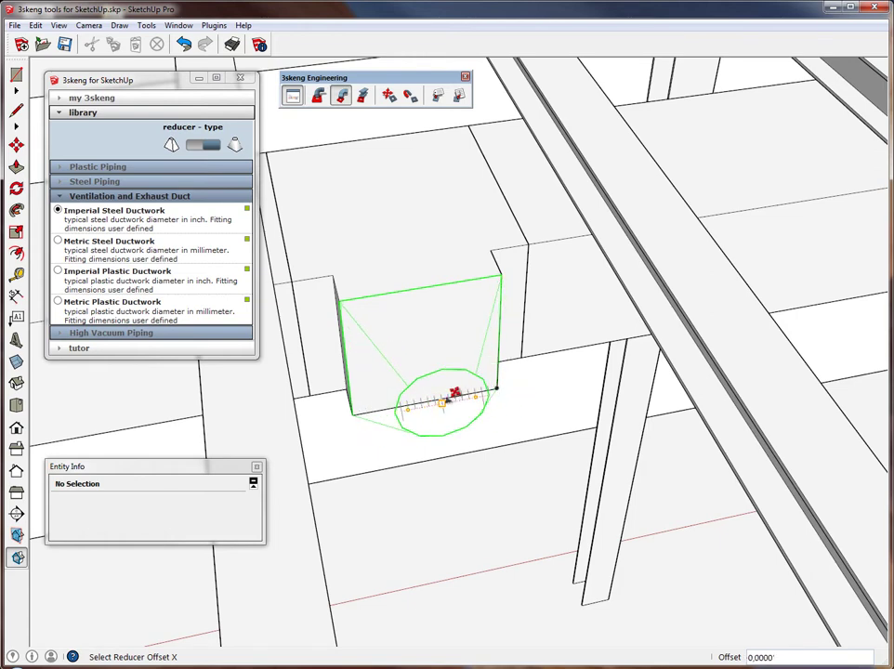
click(445, 401)
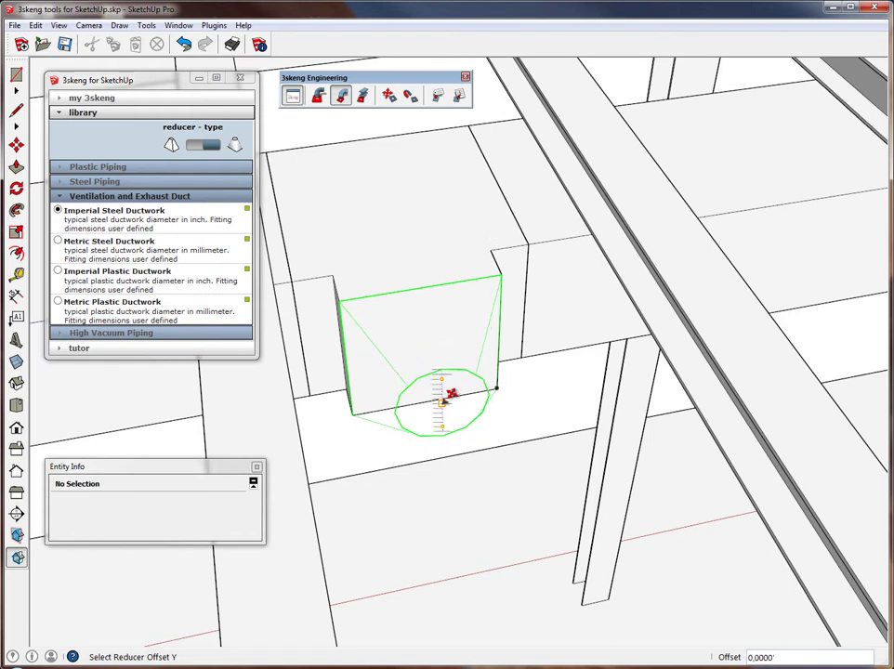
click(447, 398)
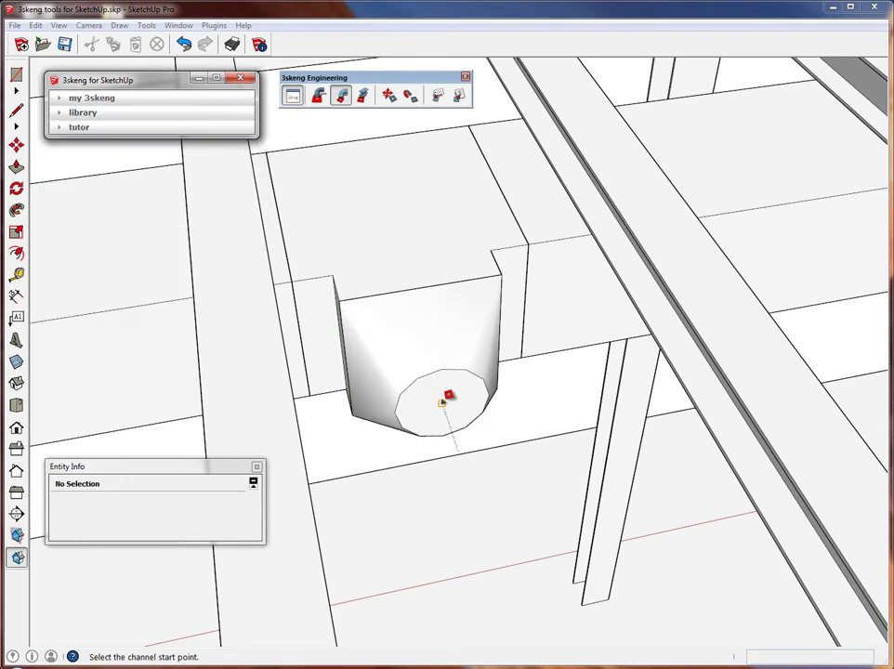
mouse_move(449, 395)
middle_down()
mouse_move(484, 385)
mouse_move(492, 392)
mouse_move(457, 393)
mouse_move(465, 385)
middle_up()
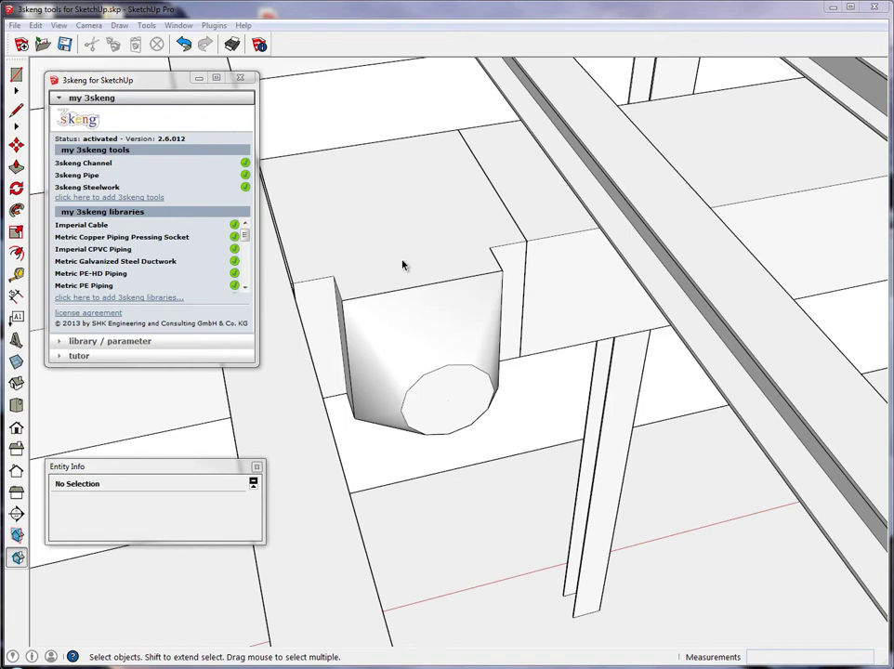
Draw a 3.5' by 7' rectangle on the floor, starting at the corner of the steel column's base.
mouse_move(530, 418)
middle_down()
mouse_move(455, 313)
mouse_move(462, 351)
middle_up()
scroll(573, 392, down, 7)
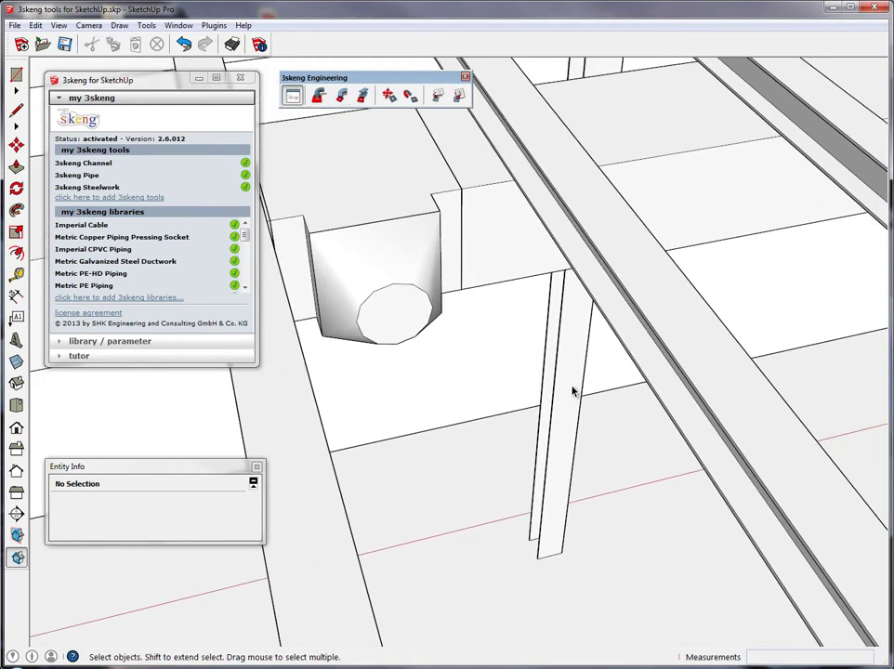
mouse_move(572, 415)
middle_down()
mouse_move(335, 423)
mouse_move(467, 494)
mouse_move(539, 390)
mouse_move(397, 331)
mouse_move(313, 239)
mouse_move(359, 433)
mouse_move(354, 416)
middle_up()
scroll(391, 372, up, 6)
middle_drag(379, 369, 382, 345)
click(16, 74)
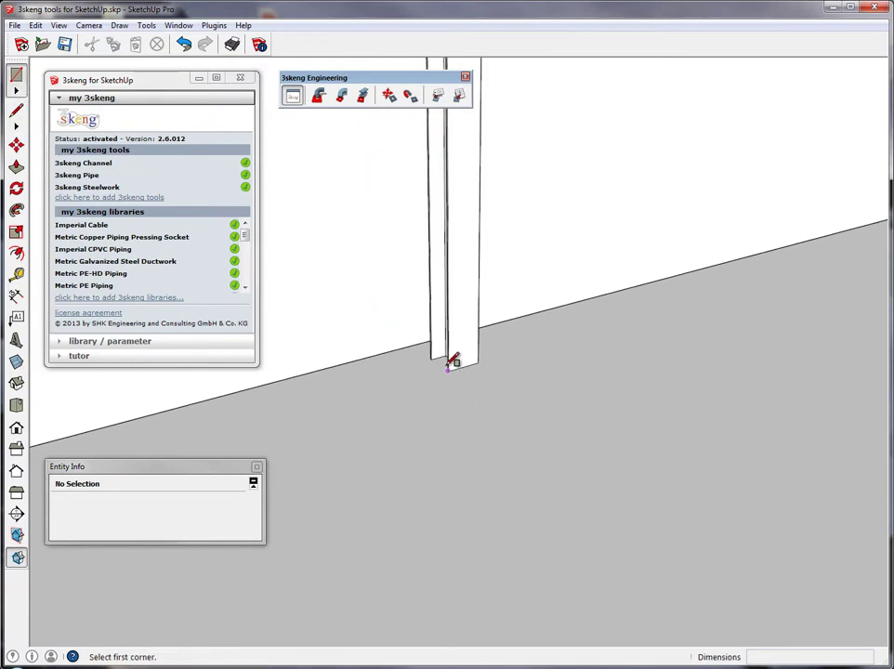
click(448, 368)
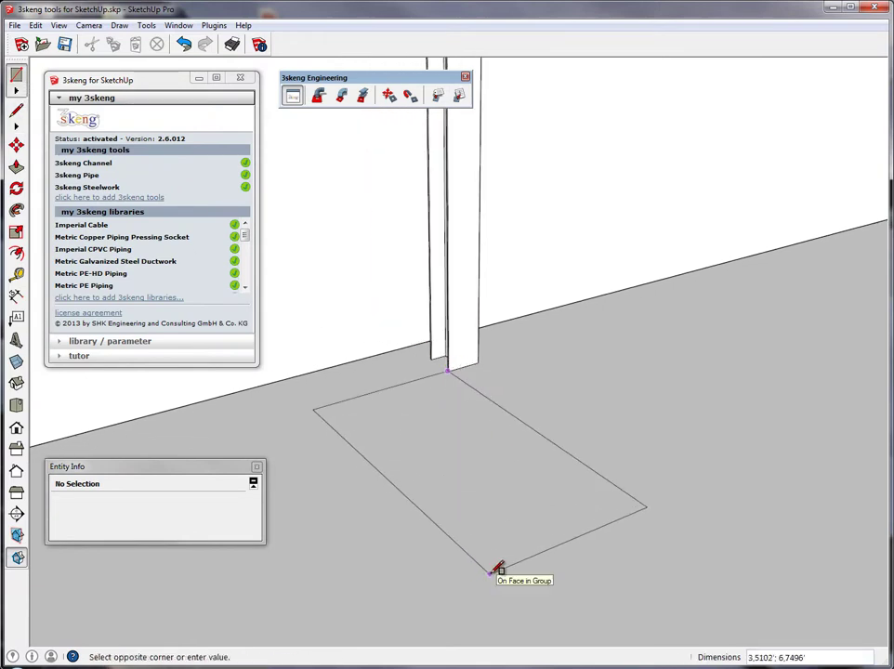
text(3,5;7)
key(Return)
Pull the rectangle up into a box 7' high.
click(16, 165)
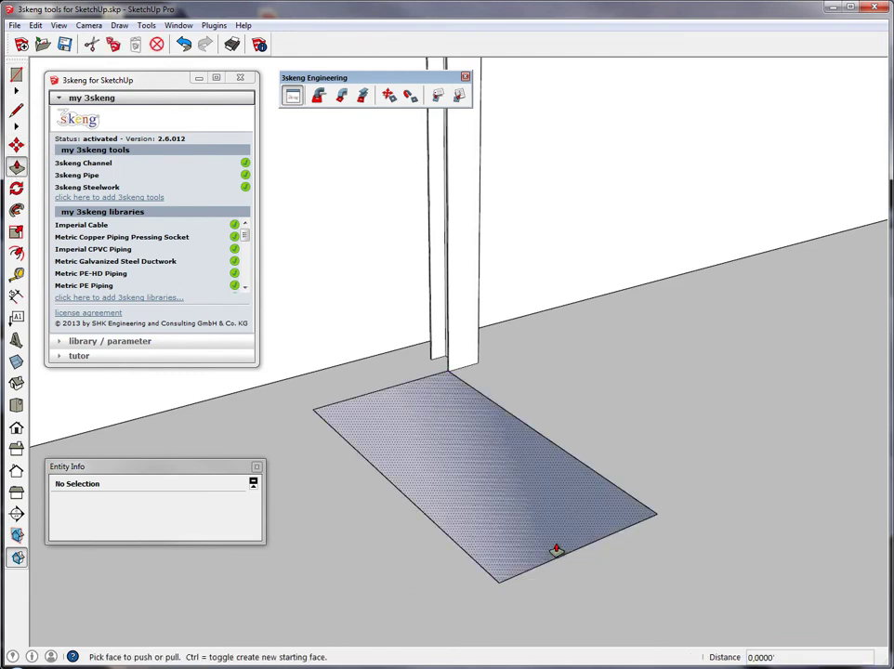
drag(555, 550, 553, 464)
text(7)
key(Return)
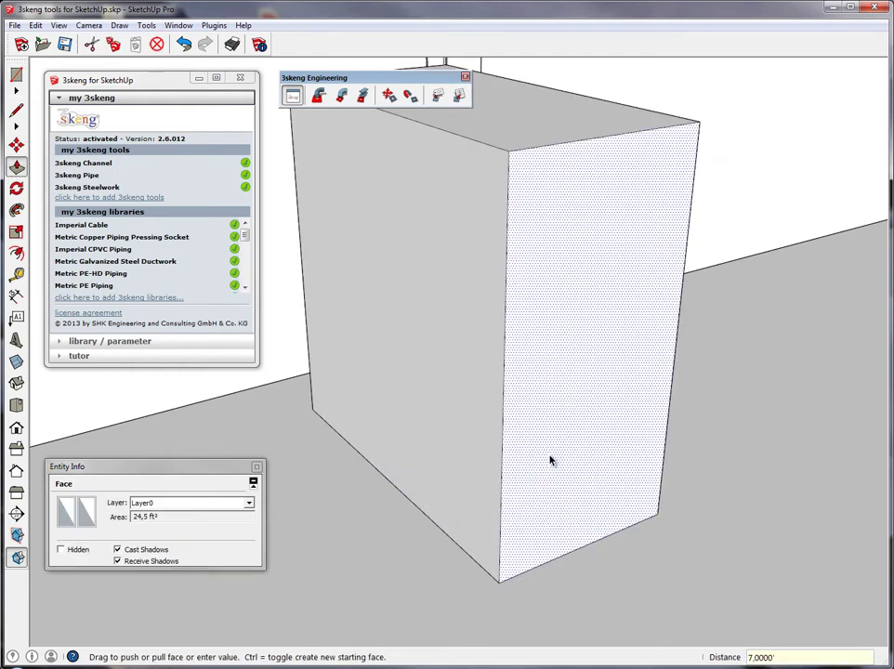
Turn the whole box into a component named Fume Hood.
key(space)
triple_click(579, 296)
right_click(580, 297)
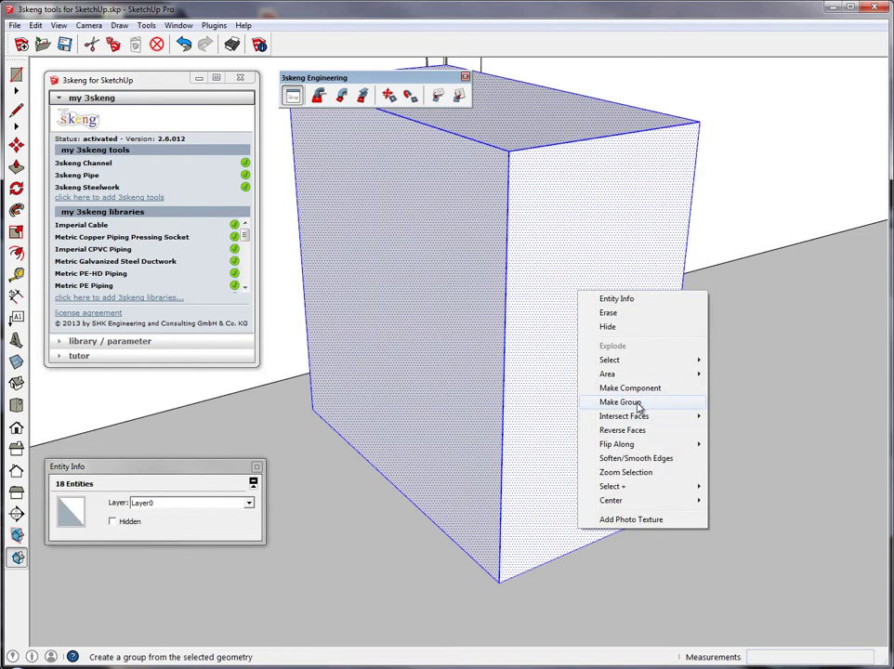
click(640, 388)
text(Fu)
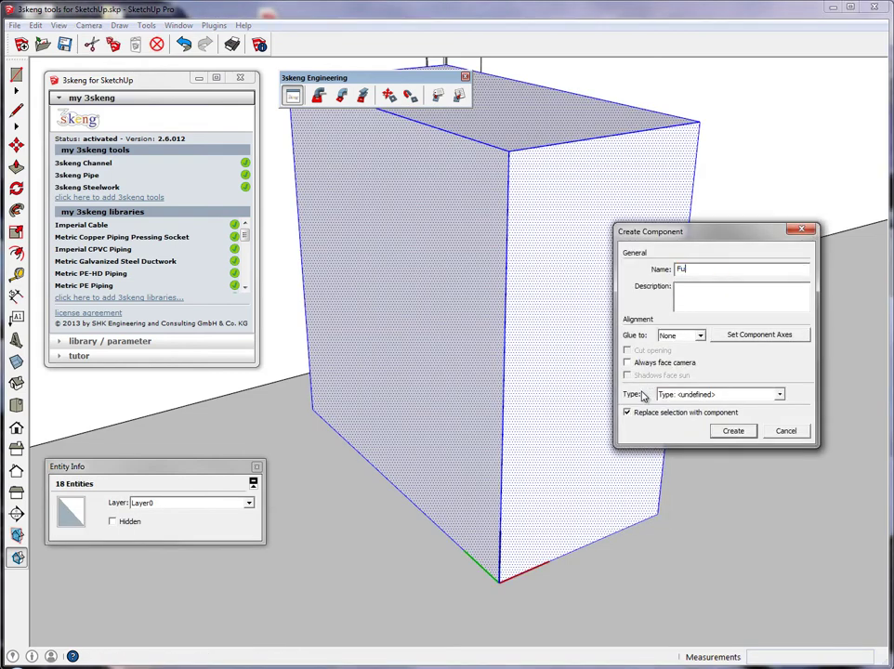
text(me Hood)
key(Return)
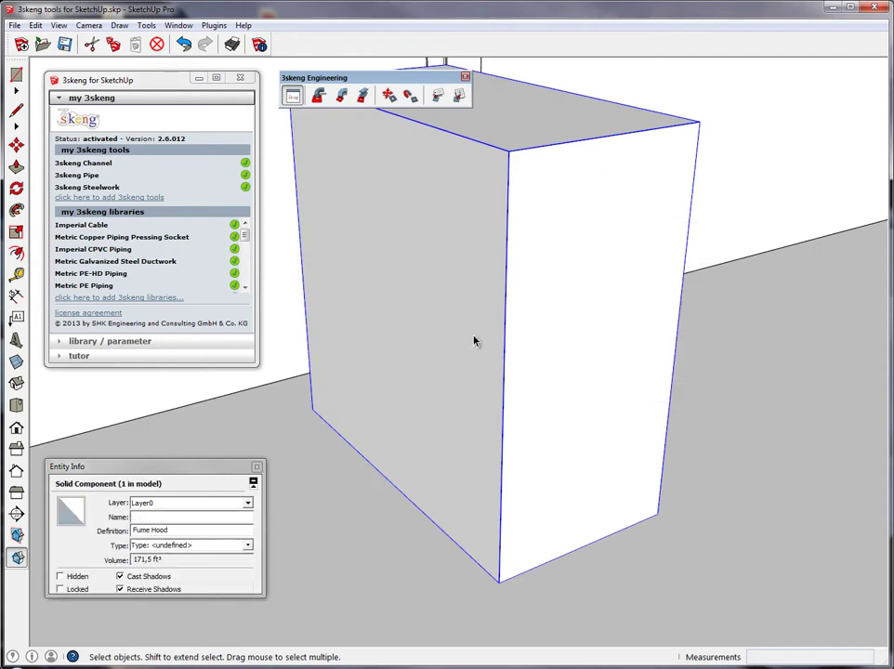
Open the Fume Hood component for editing and draw a horizontal line across its long front face, about halfway up.
middle_drag(475, 339, 613, 327)
double_click(614, 327)
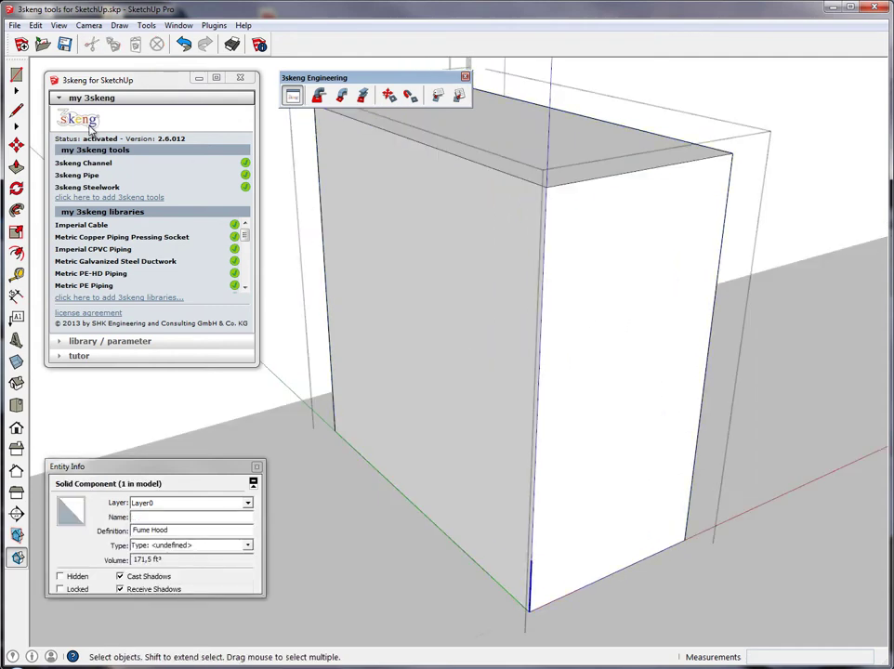
click(16, 110)
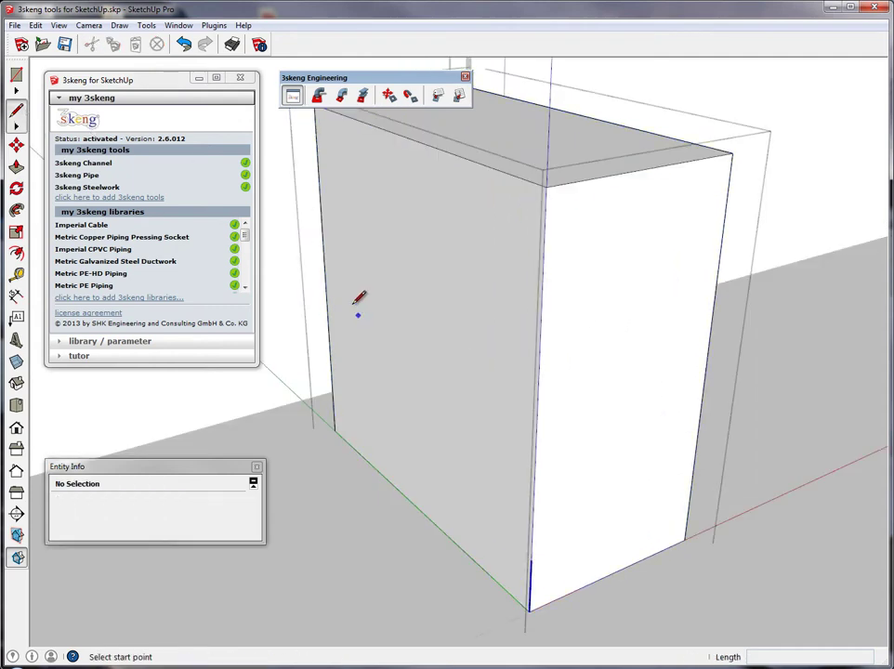
click(323, 251)
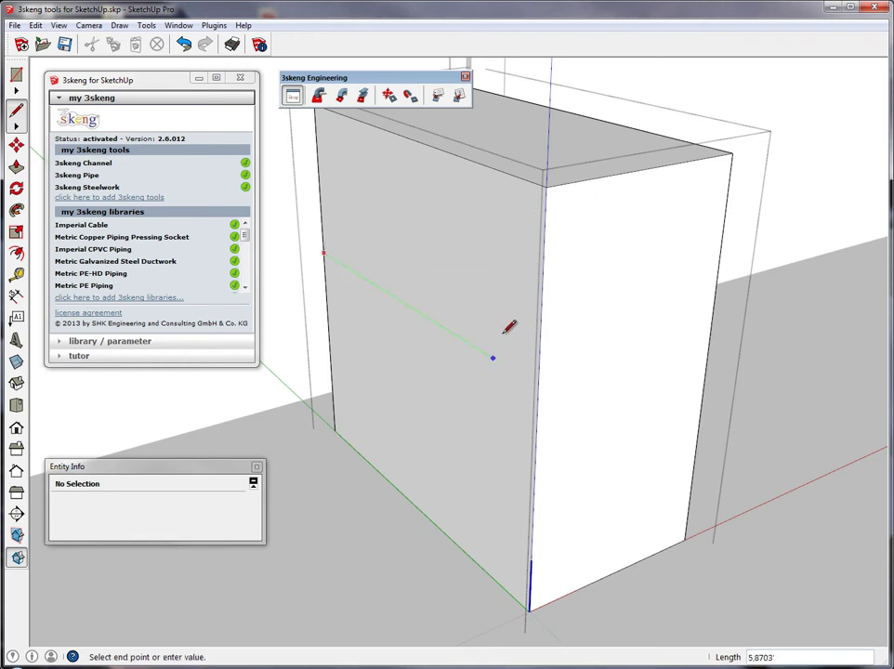
click(549, 197)
key(space)
middle_drag(549, 199, 482, 253)
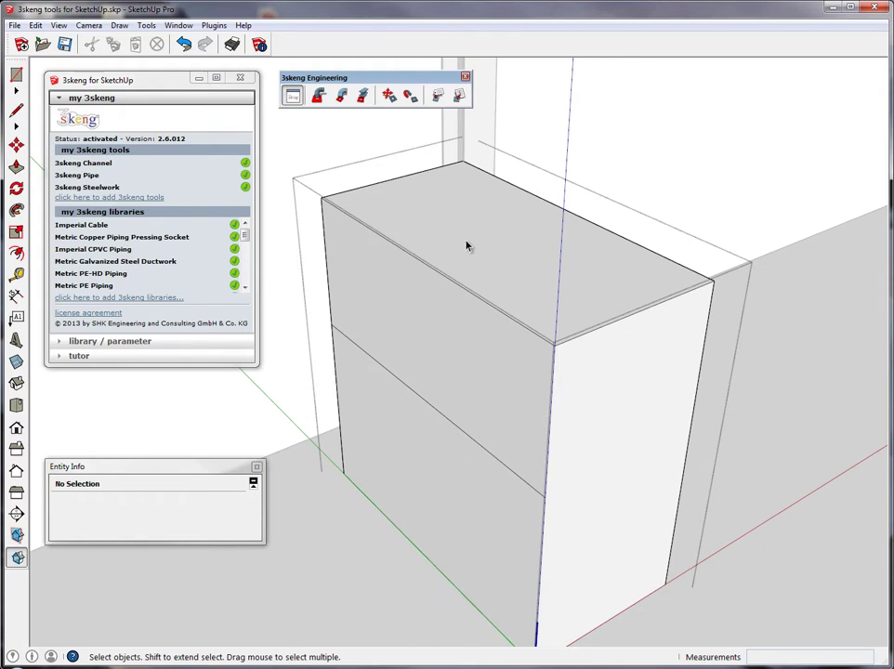
Start a new pipe run using Imperial Steel Ductwork from the Ventilation and Exhaust Duct library.
click(320, 96)
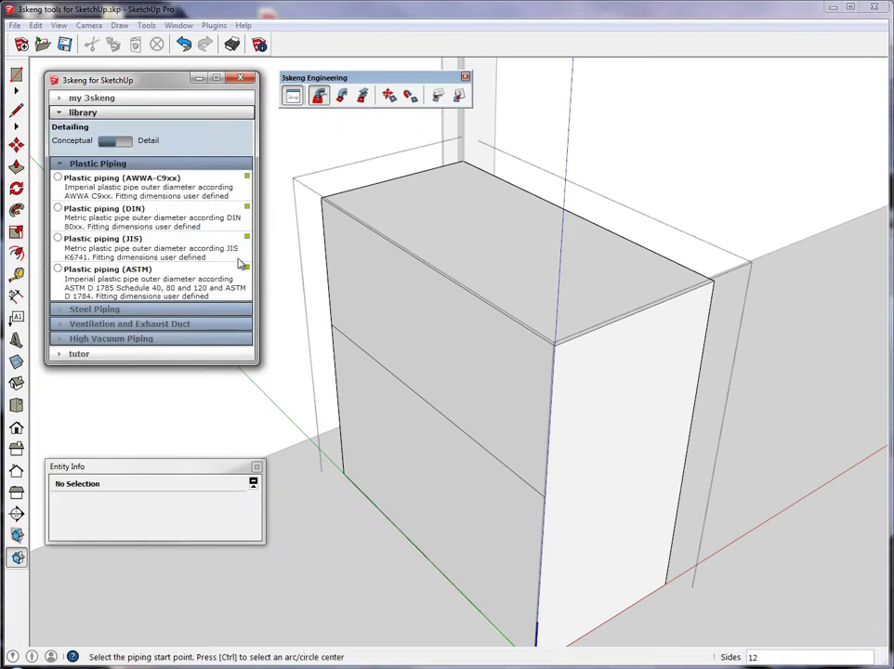
click(137, 315)
click(107, 177)
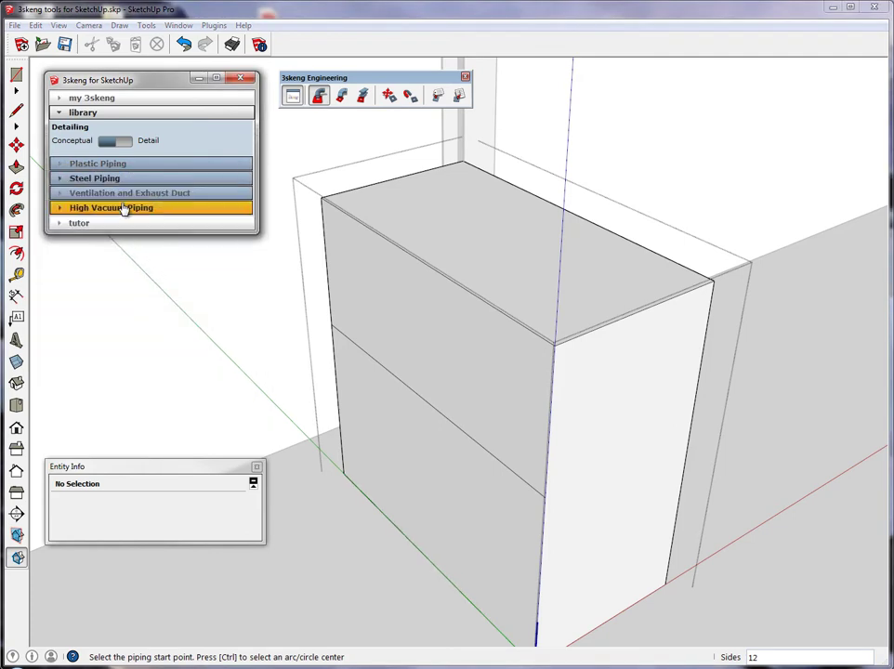
click(120, 192)
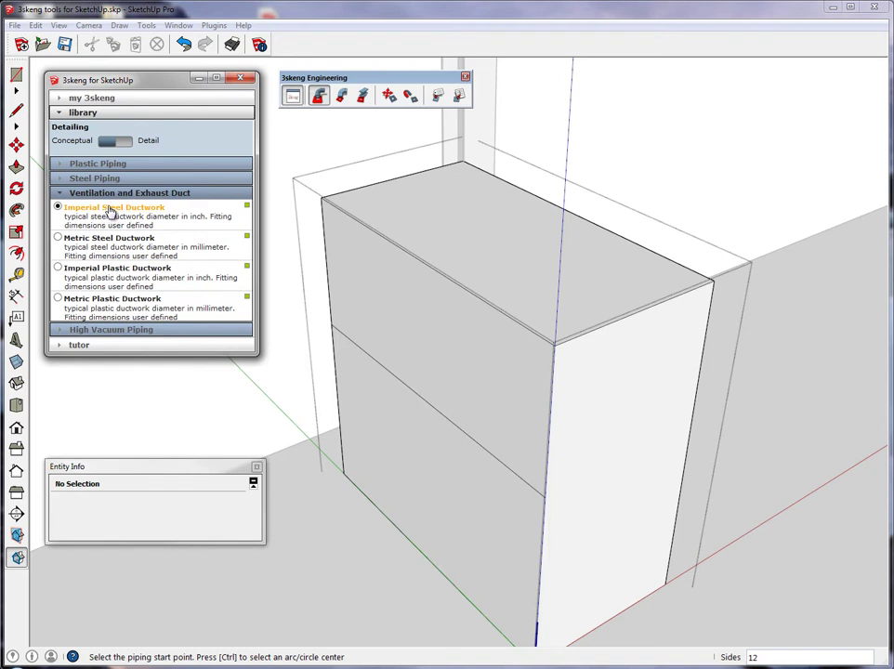
middle_drag(405, 186, 388, 203)
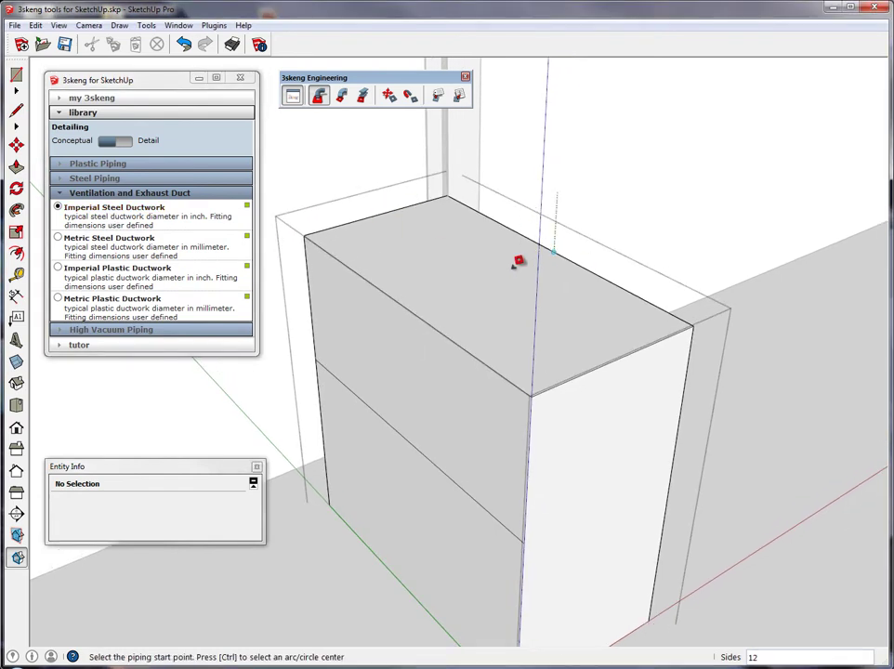
Build a short 6" straight duct stub pointing up from the centre of the fume hood's top face.
click(478, 275)
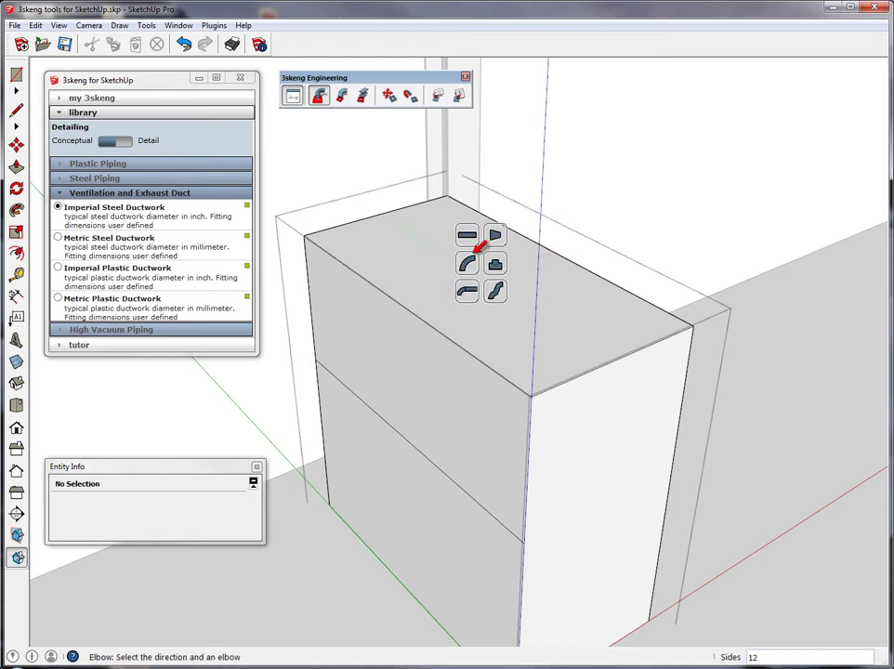
click(472, 230)
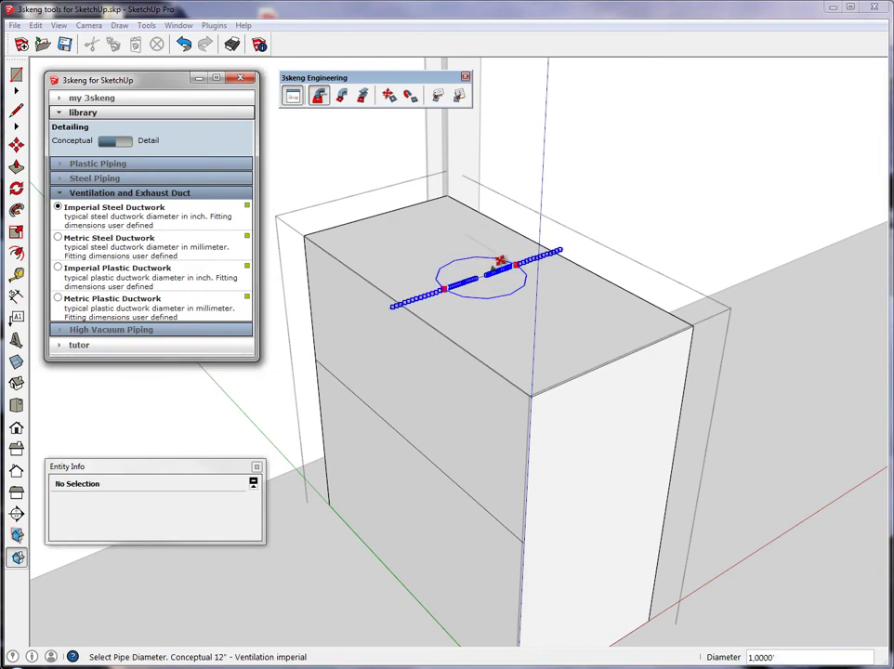
middle_drag(490, 270, 484, 284)
scroll(488, 274, up, 8)
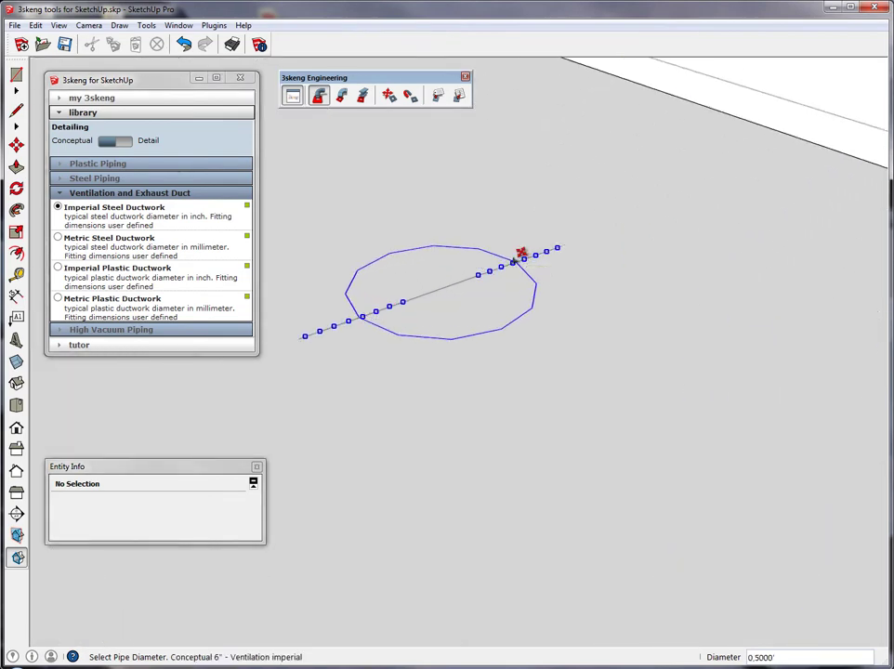
click(521, 254)
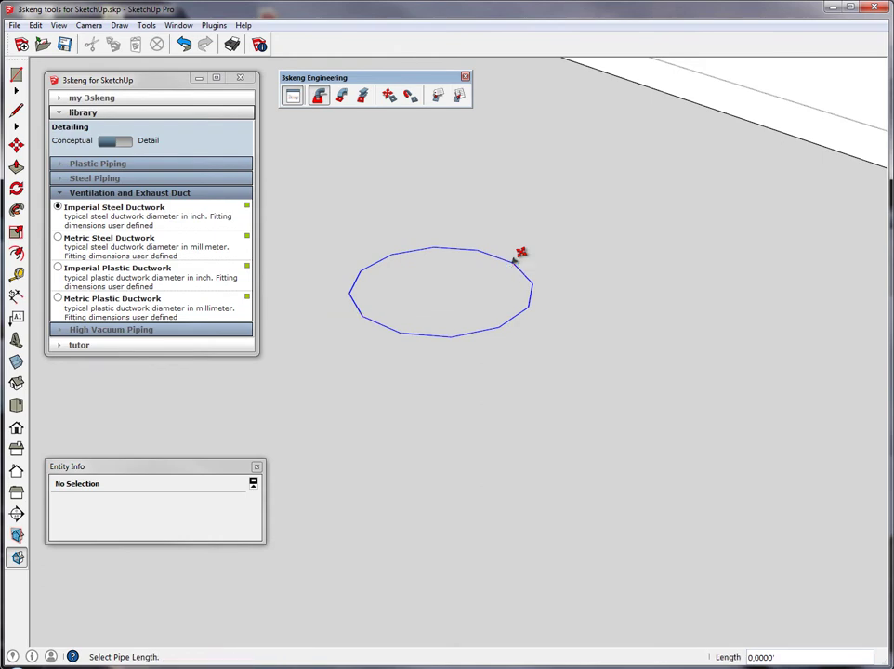
scroll(523, 177, down, 5)
middle_drag(518, 170, 512, 215)
click(518, 206)
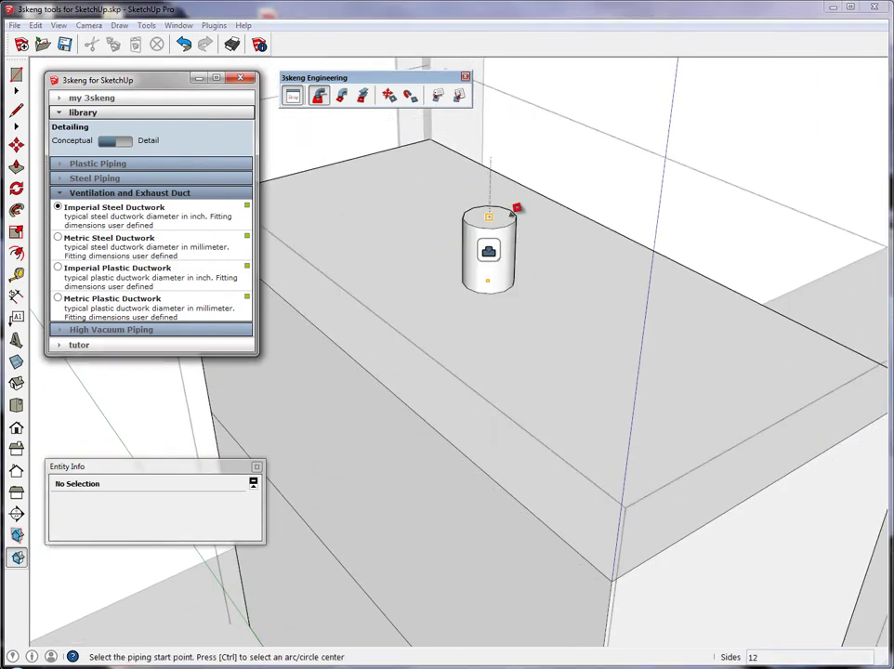
key(space)
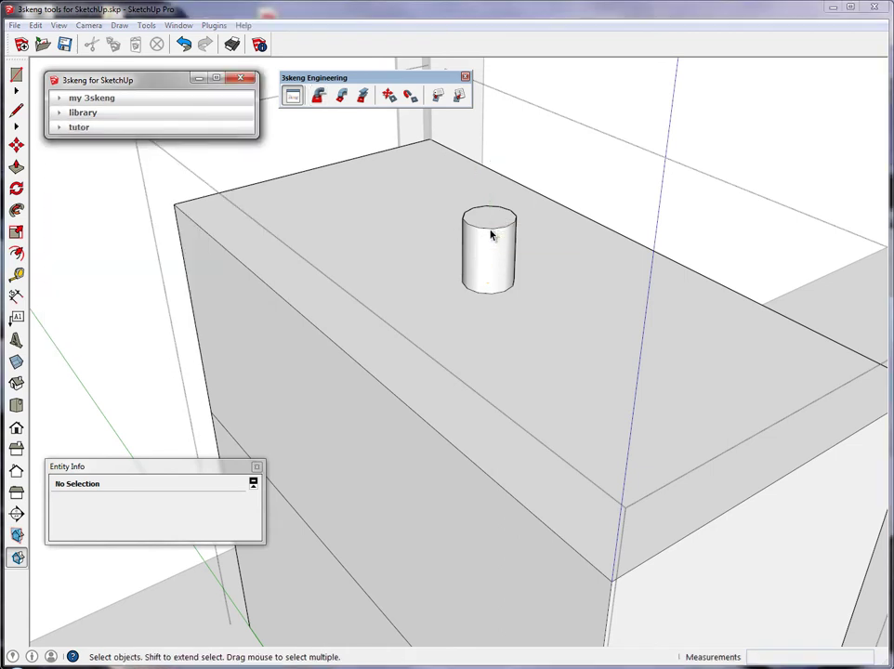
Make the duct stub's Pin 1 visible from outside the component and finish editing the fume hood.
click(503, 221)
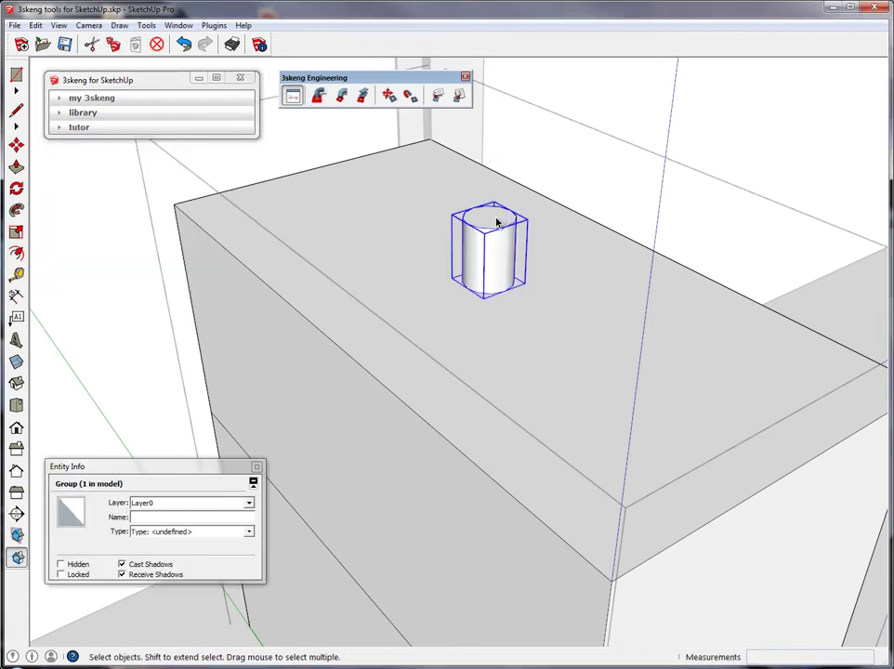
right_click(497, 222)
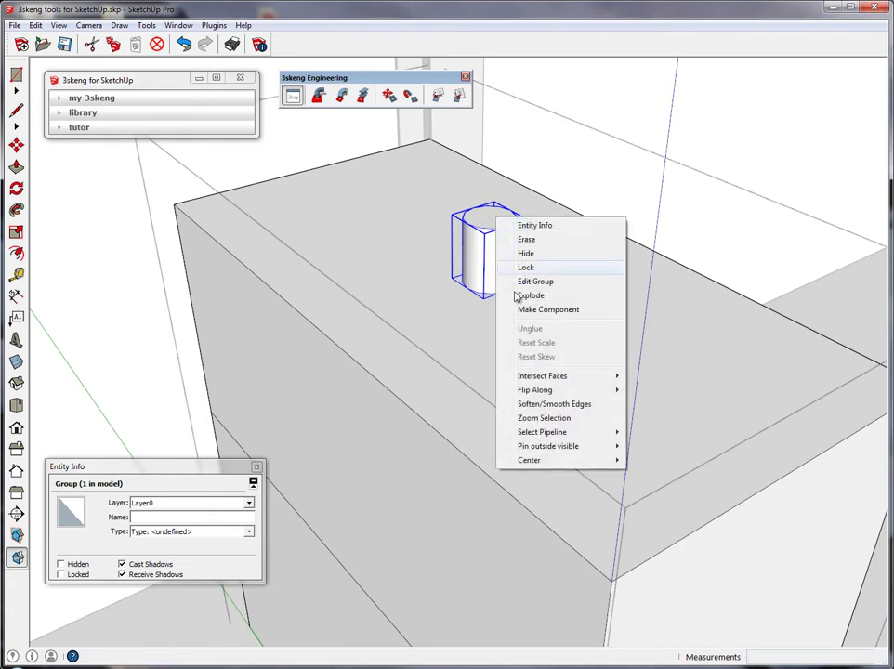
mouse_move(560, 452)
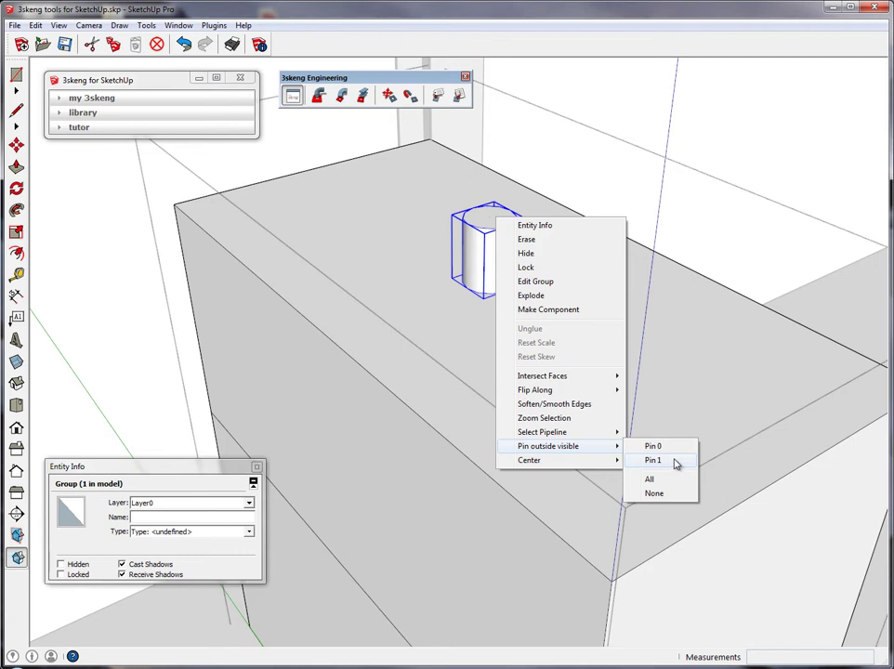
click(656, 460)
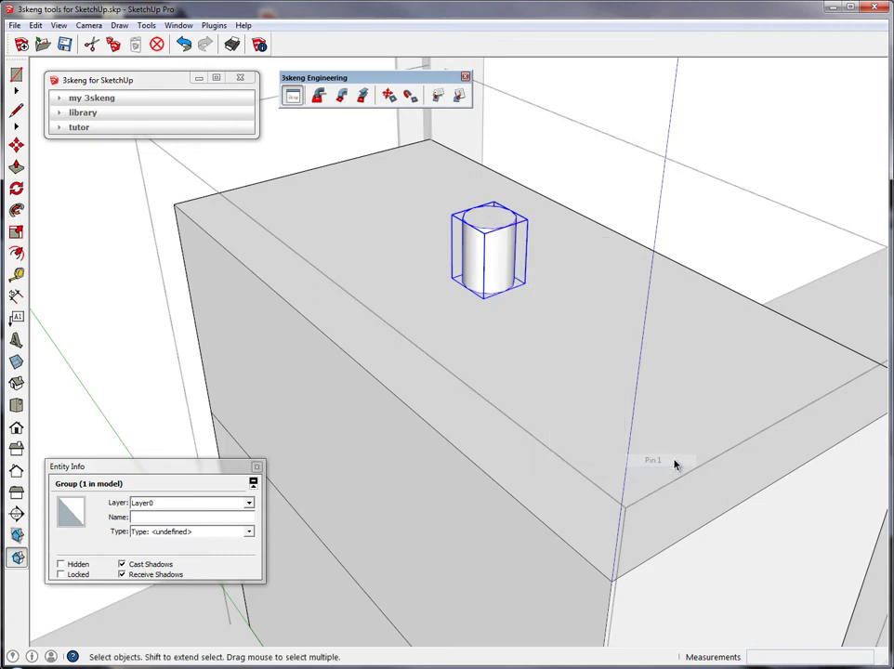
click(729, 153)
Move the Fume Hood component 1' clear of the steel column along the floor.
scroll(639, 267, down, 6)
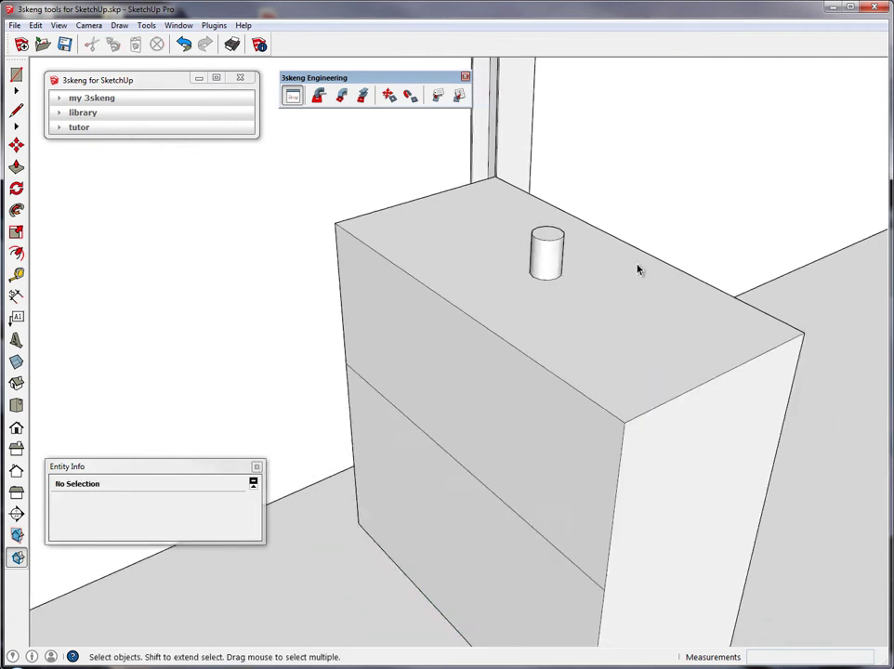
middle_drag(654, 364, 376, 275)
click(373, 273)
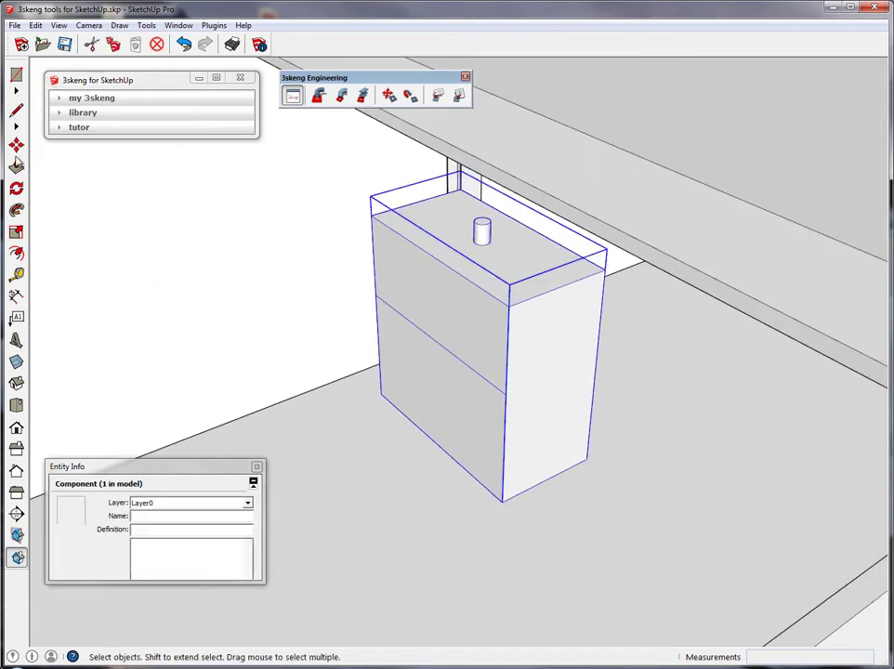
key(m)
click(553, 539)
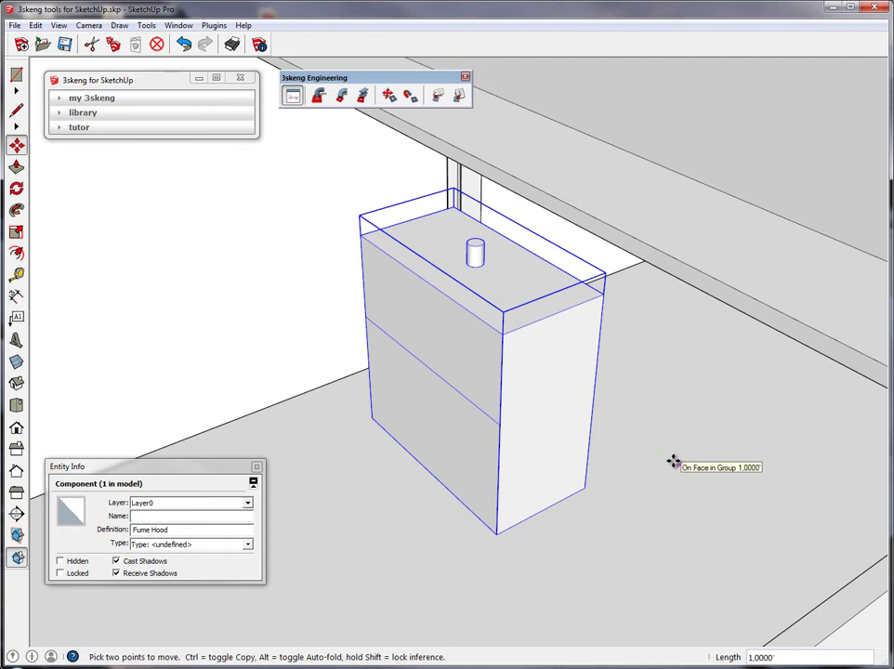
Copy the fume hood end to end along its length and shift the copy 1' further to leave a gap.
click(364, 232)
key(ctrl)
click(501, 336)
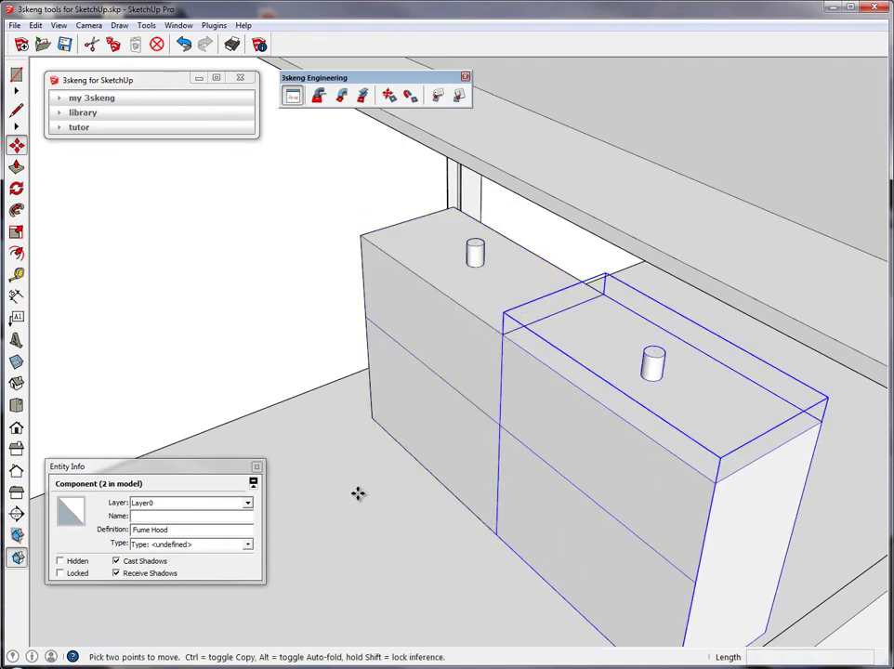
click(365, 511)
text(1)
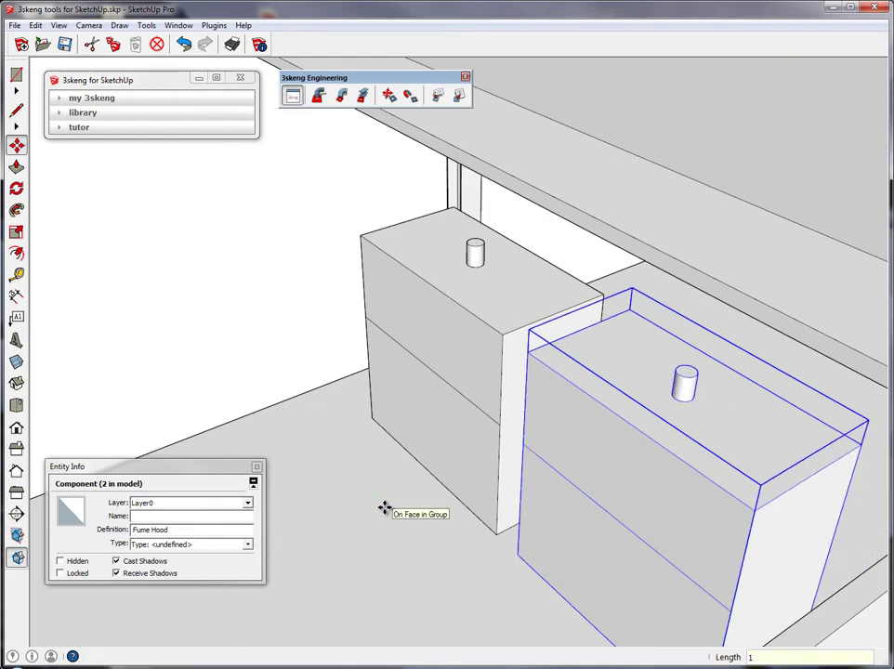
Copy the second fume hood along the row at 8' spacing and repeat the copy as 2x.
scroll(459, 434, down, 5)
middle_drag(588, 421, 433, 361)
click(435, 361)
key(ctrl)
click(572, 471)
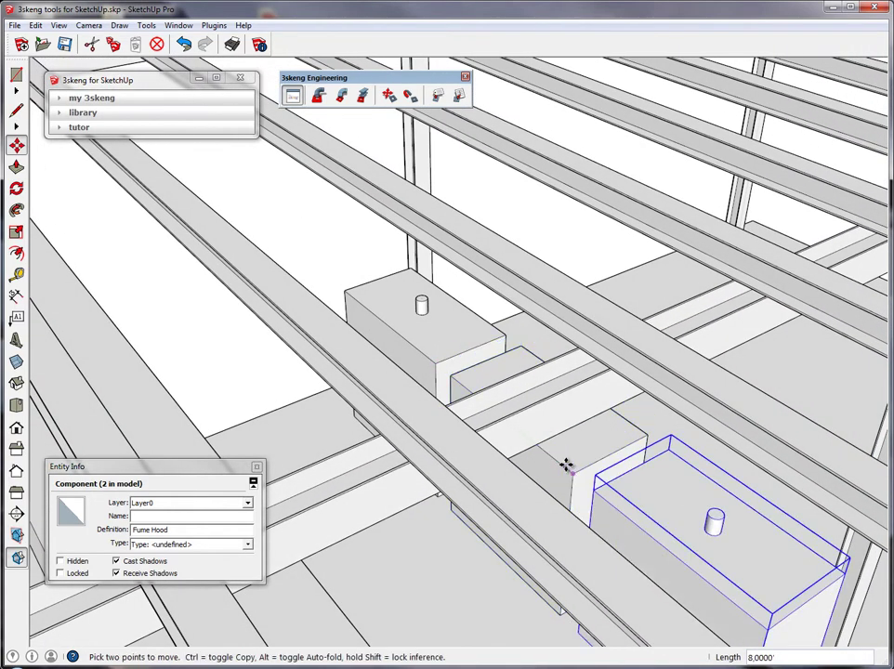
text(2x)
key(Return)
key(space)
Start a duct at the channel's 14" round outlet with a 90° elbow bending downward, rotation 270° and bend radius 1,1667'.
scroll(562, 452, down, 2)
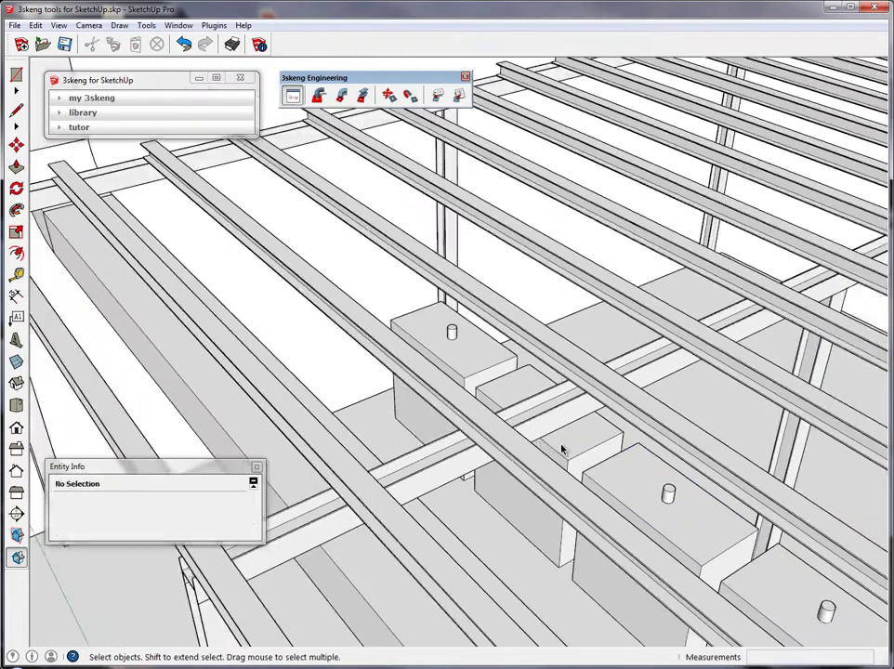
scroll(562, 449, down, 2)
middle_drag(411, 371, 650, 418)
middle_drag(653, 372, 706, 470)
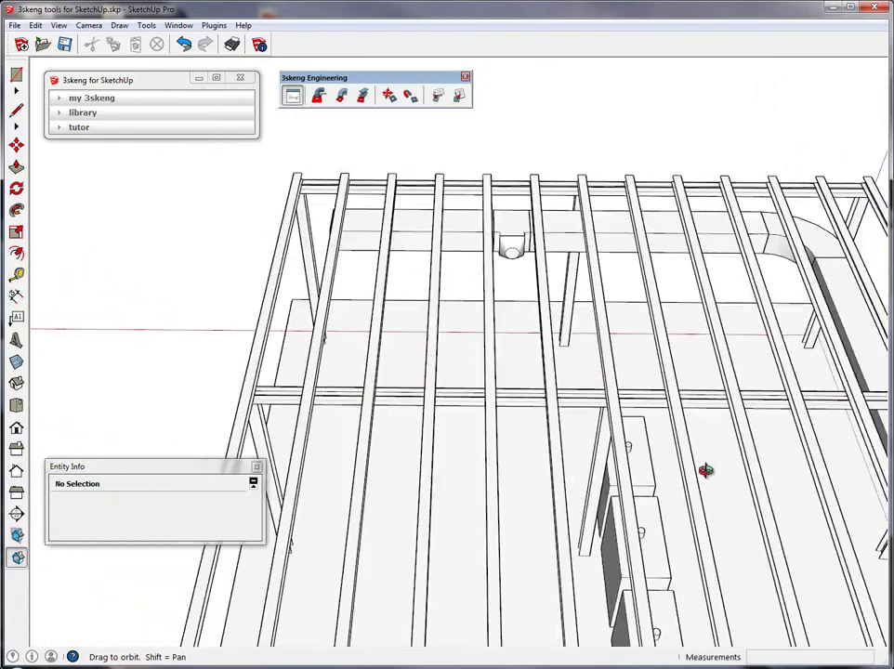
scroll(509, 337, up, 5)
middle_drag(513, 335, 446, 294)
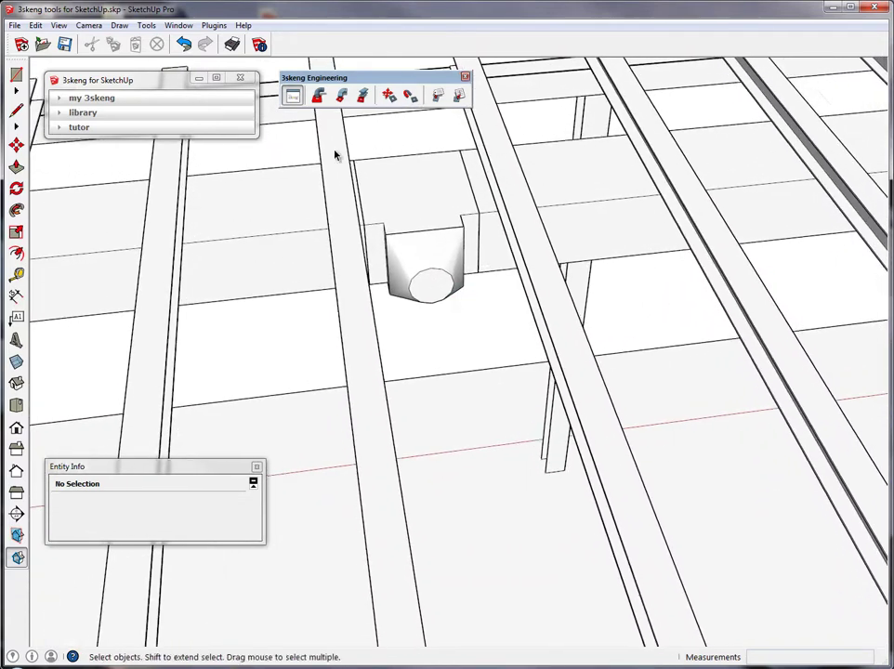
click(319, 97)
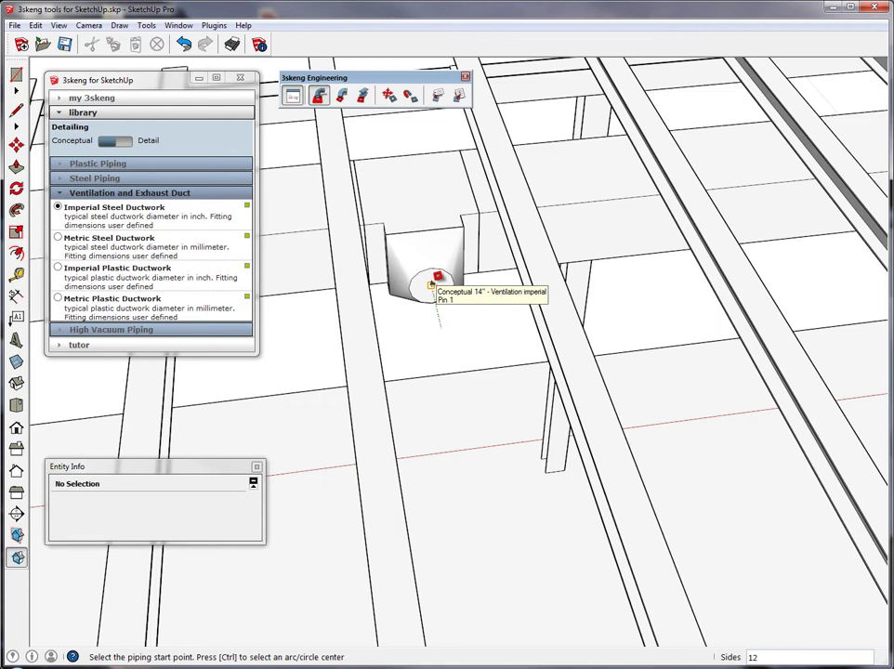
click(433, 284)
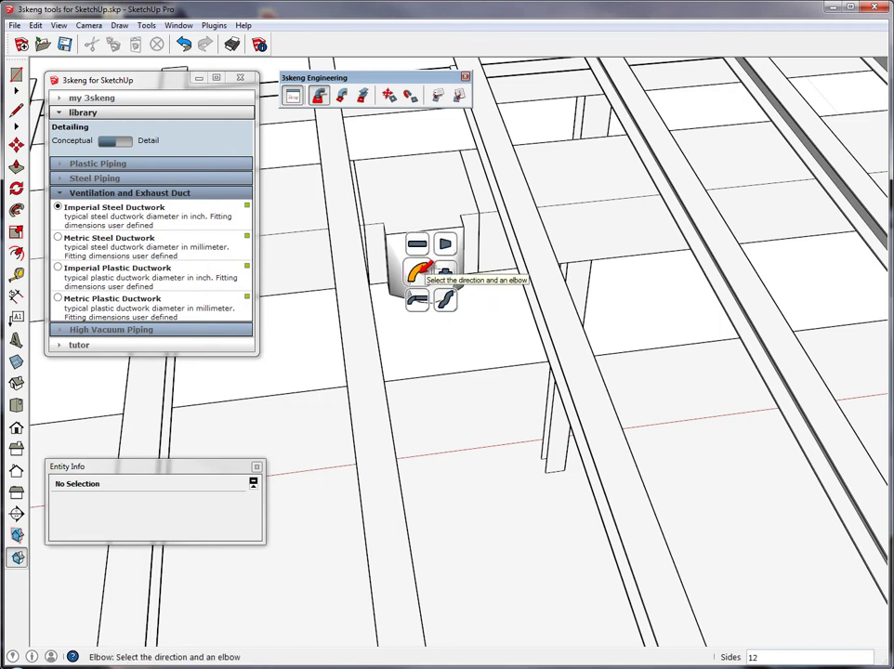
click(420, 272)
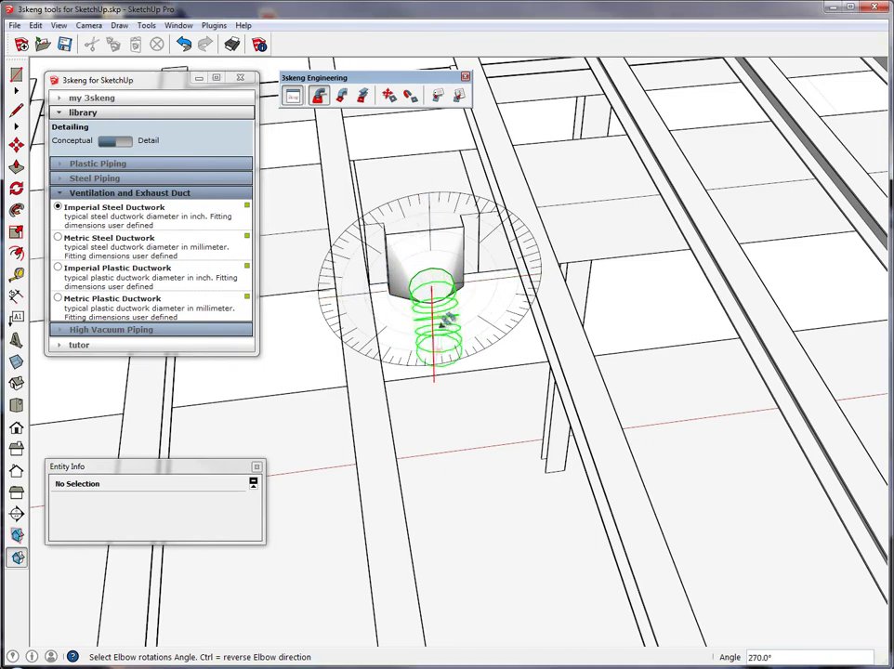
click(447, 319)
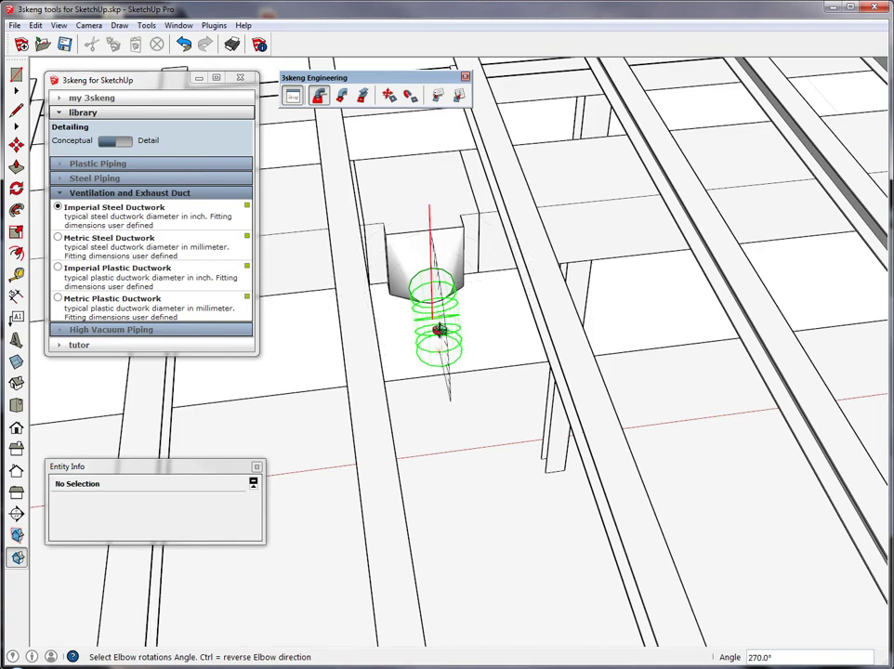
middle_drag(447, 319, 677, 276)
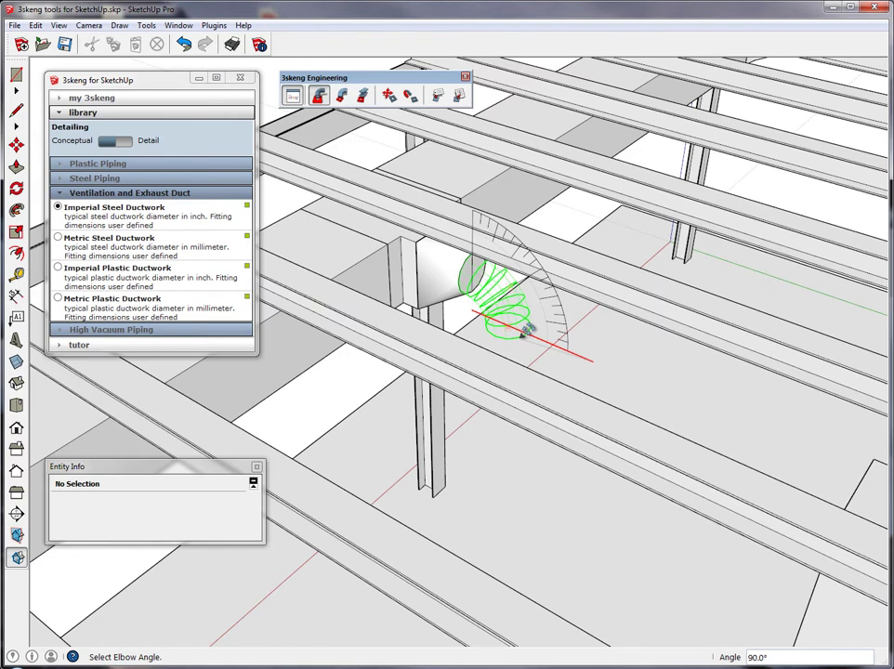
click(475, 323)
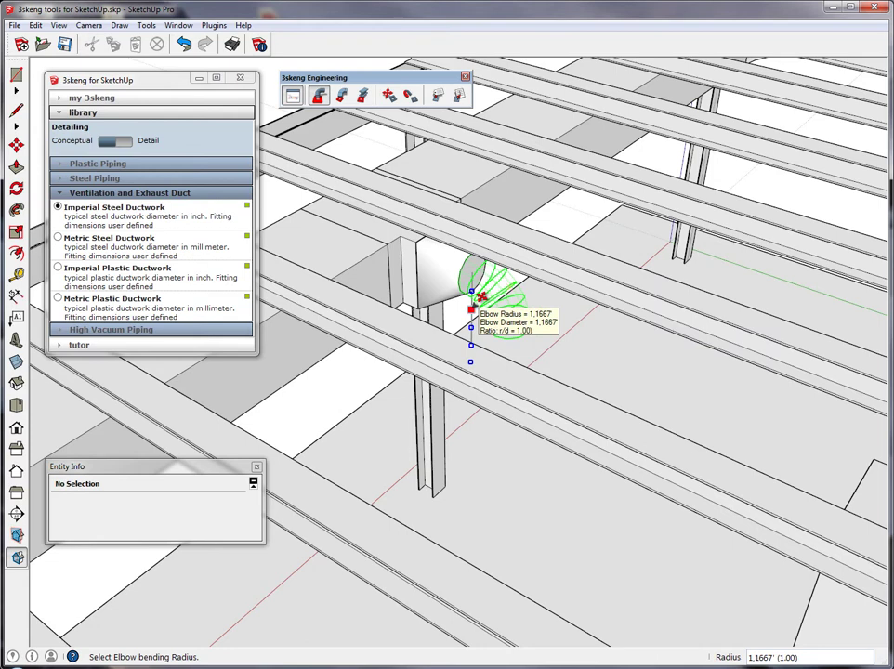
click(481, 298)
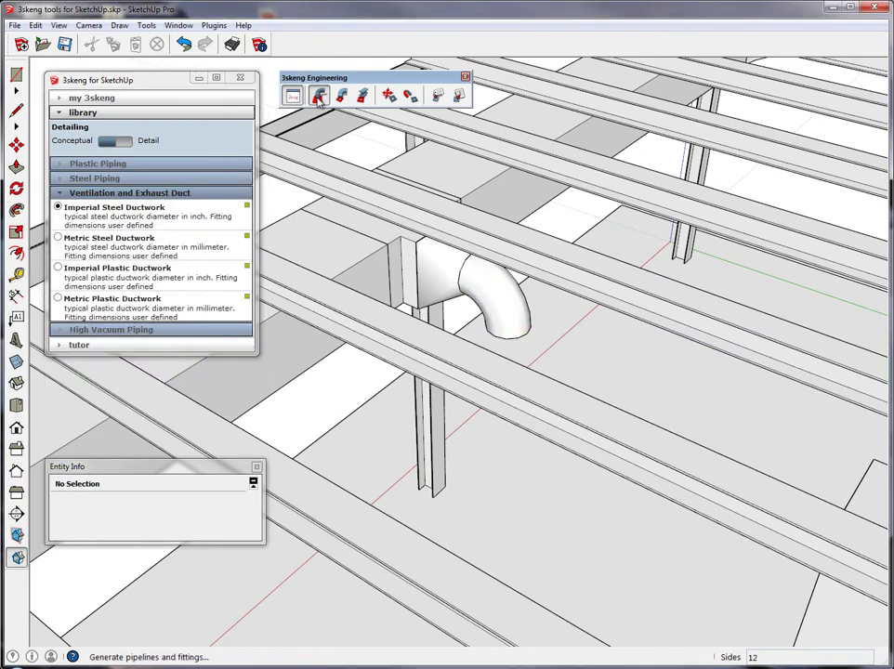
Add a straight vertical duct running down from the open end of the elbow.
click(516, 316)
click(492, 294)
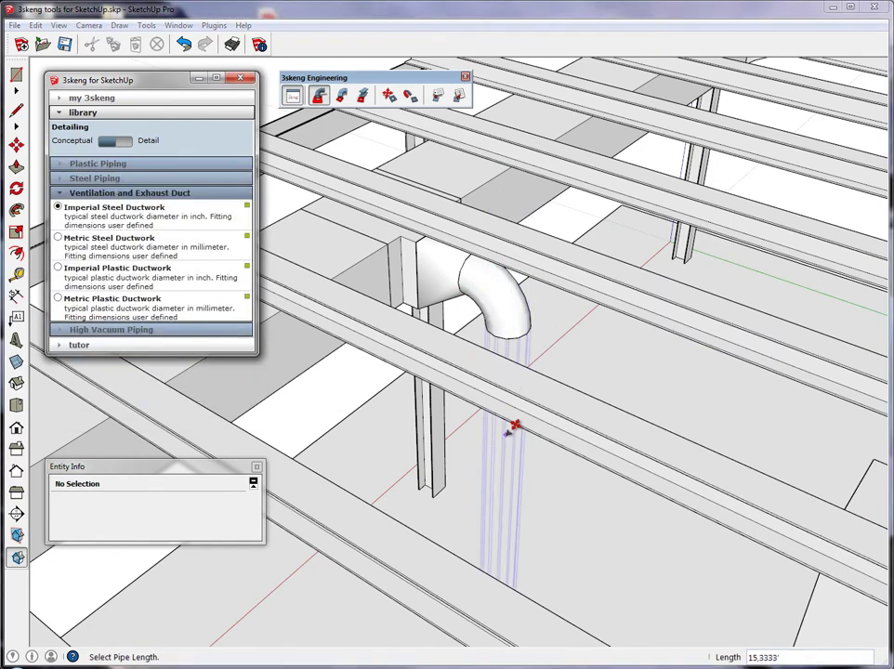
middle_drag(514, 426, 511, 334)
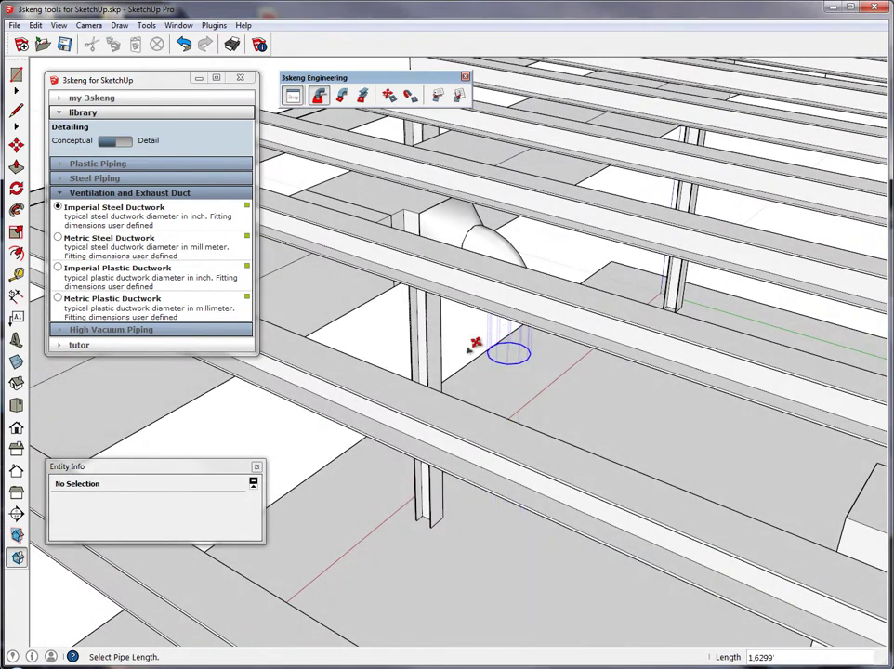
key(Return)
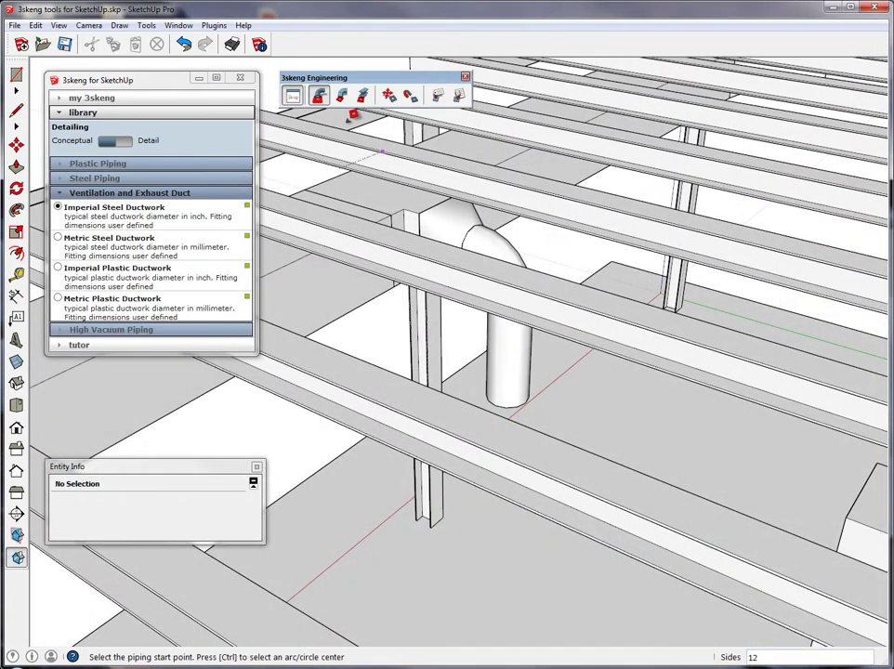
Add an elbow at the vertical duct's lower end, rotated 90° so the run turns horizontally along the fume hood row.
click(319, 96)
click(511, 378)
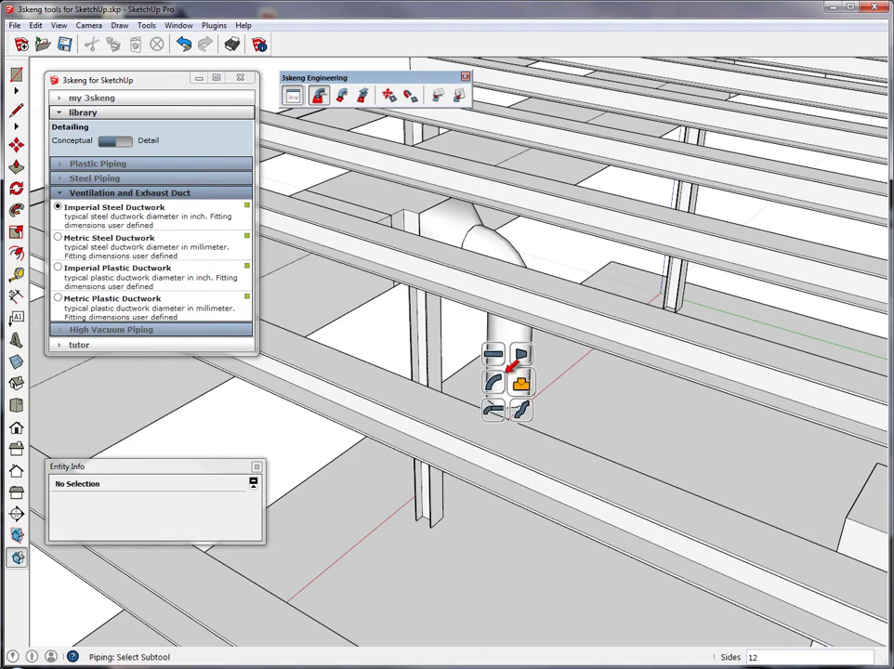
click(497, 386)
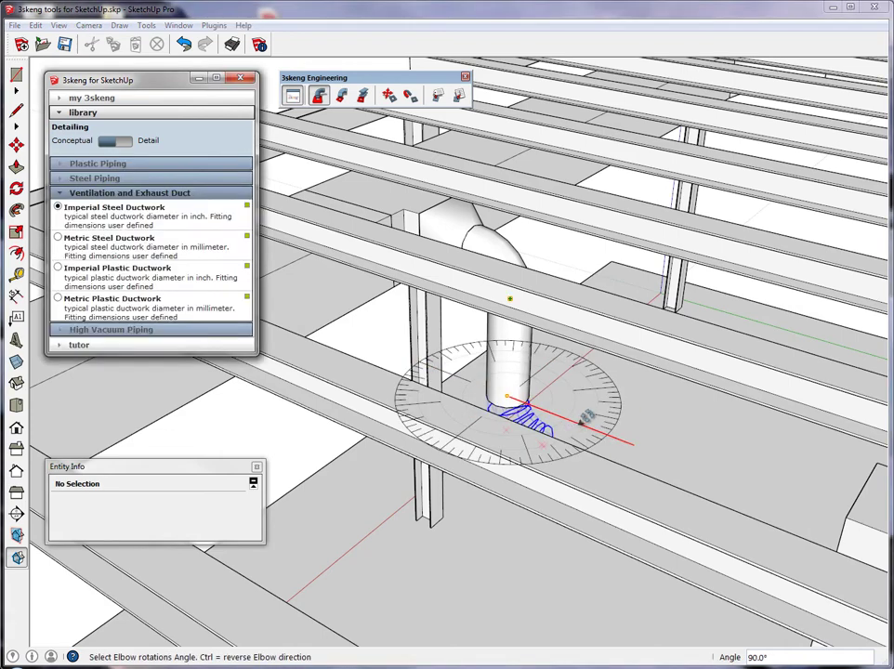
click(600, 416)
click(618, 417)
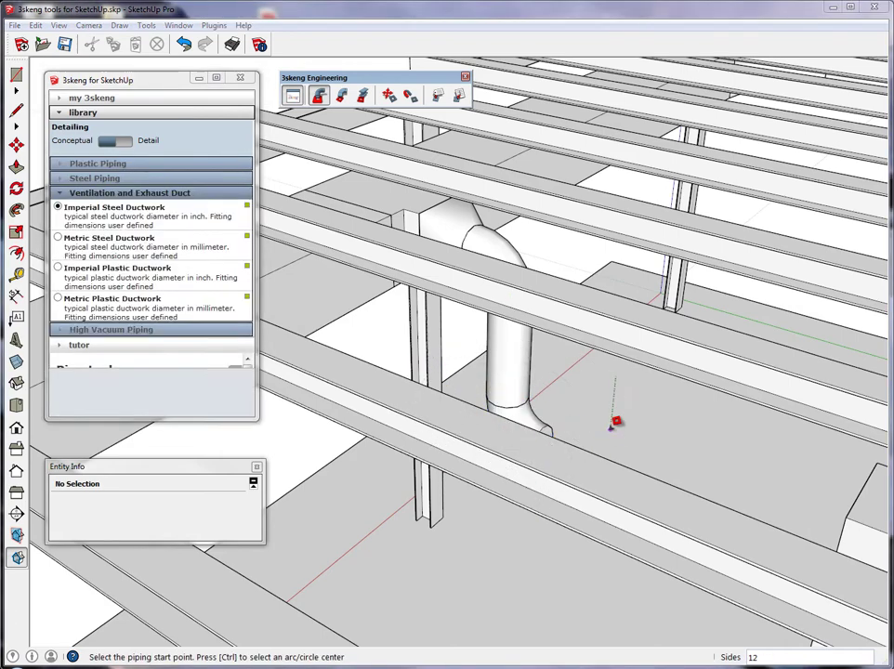
Extend the lower elbow with a straight horizontal duct 6' long.
middle_drag(587, 420, 548, 440)
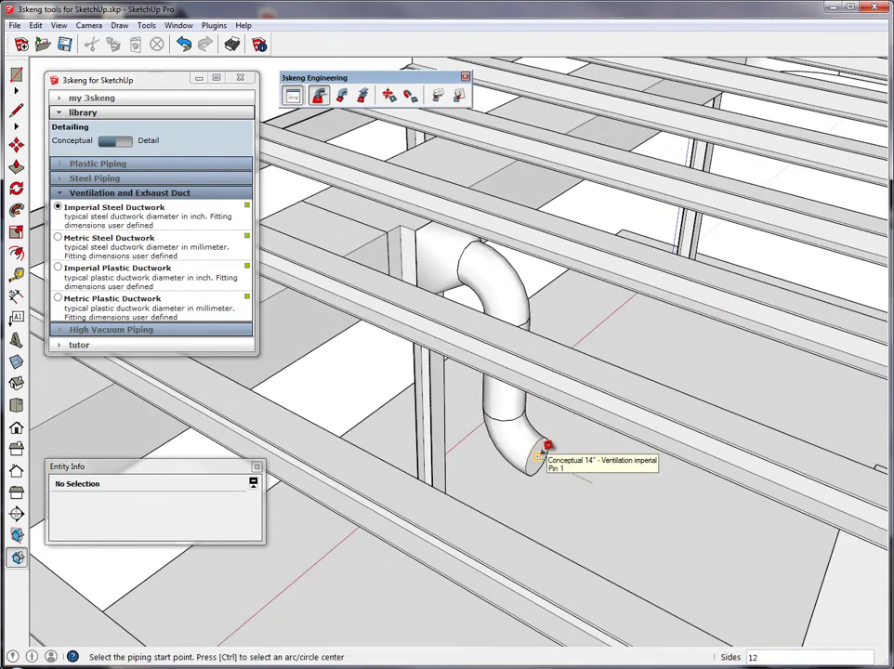
click(546, 443)
click(523, 416)
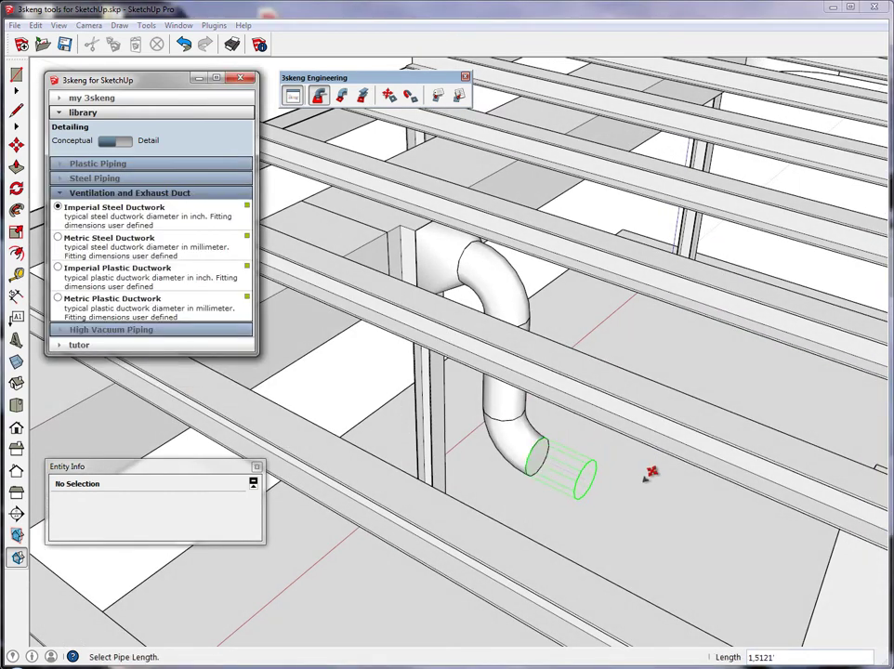
text(6)
key(Return)
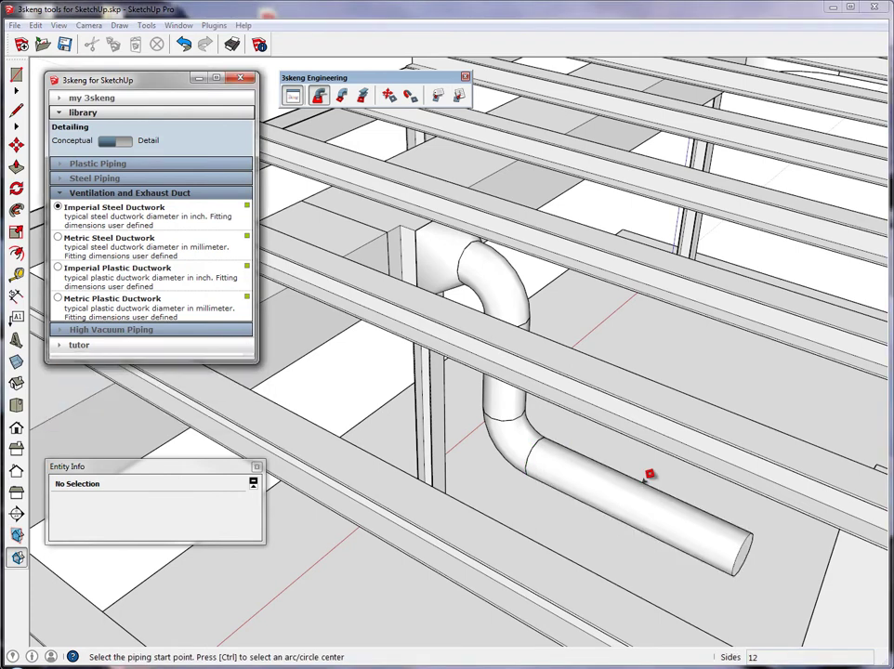
Add a tee to the horizontal duct's end with 2' main length and a sideways branch 1' long, matching the fume hood's 6" stub.
click(319, 96)
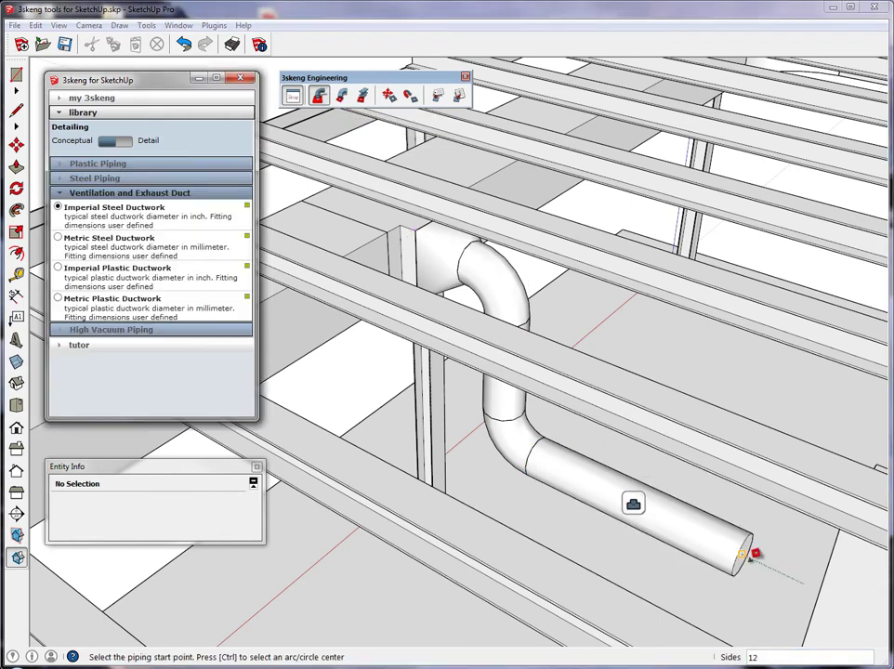
click(753, 551)
click(755, 544)
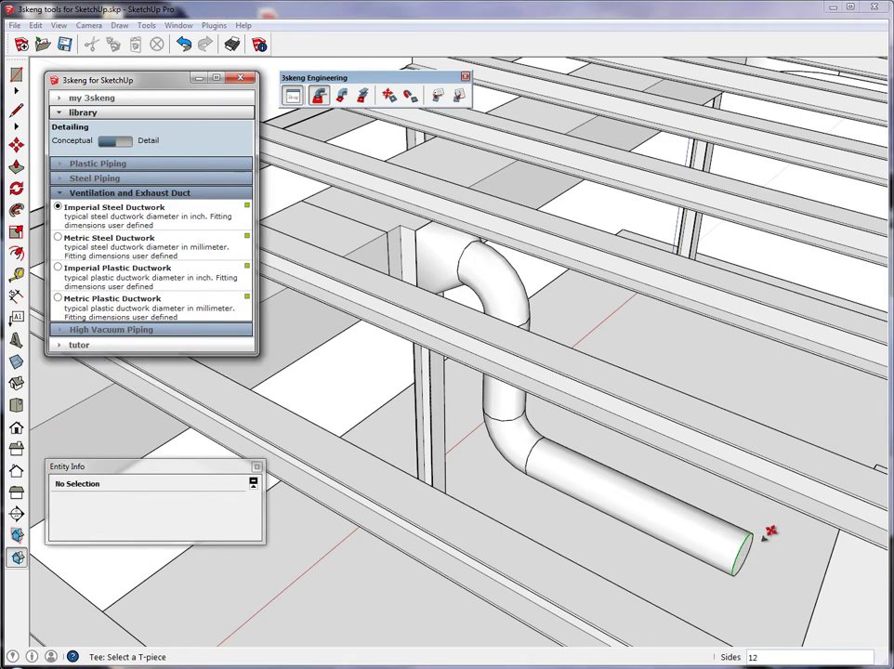
middle_drag(768, 531, 623, 462)
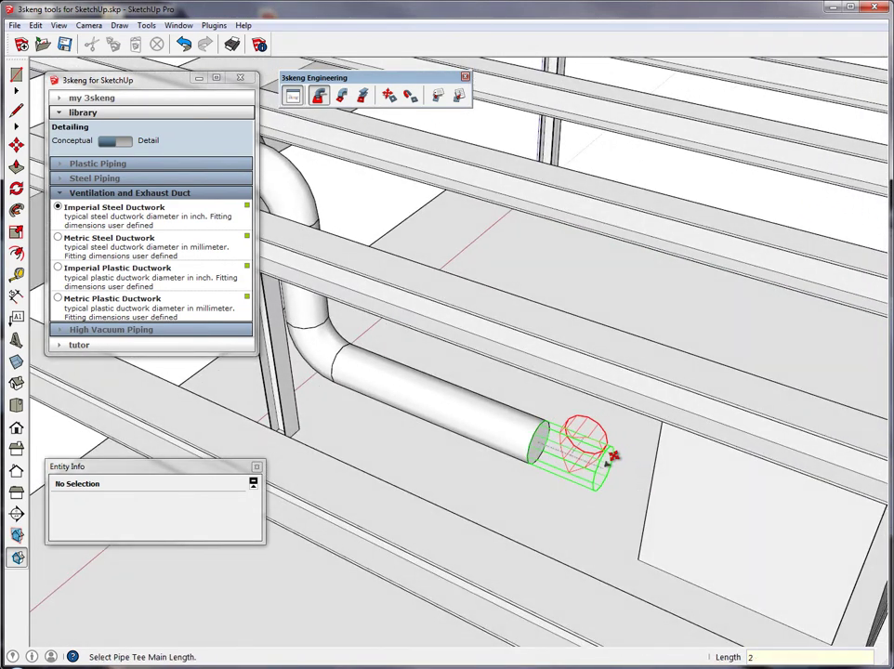
key(Return)
middle_drag(604, 453, 611, 407)
click(557, 429)
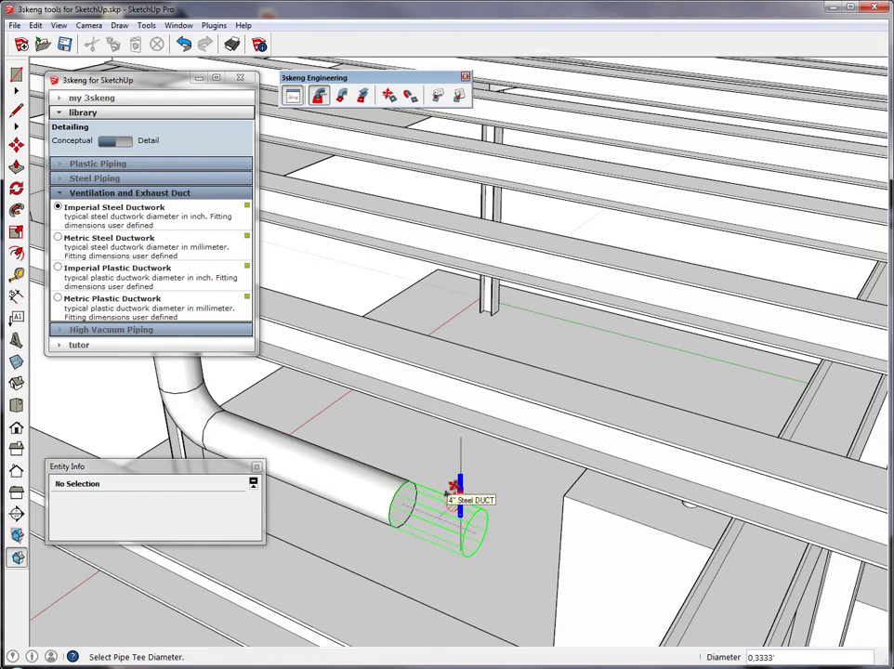
scroll(458, 488, up, 2)
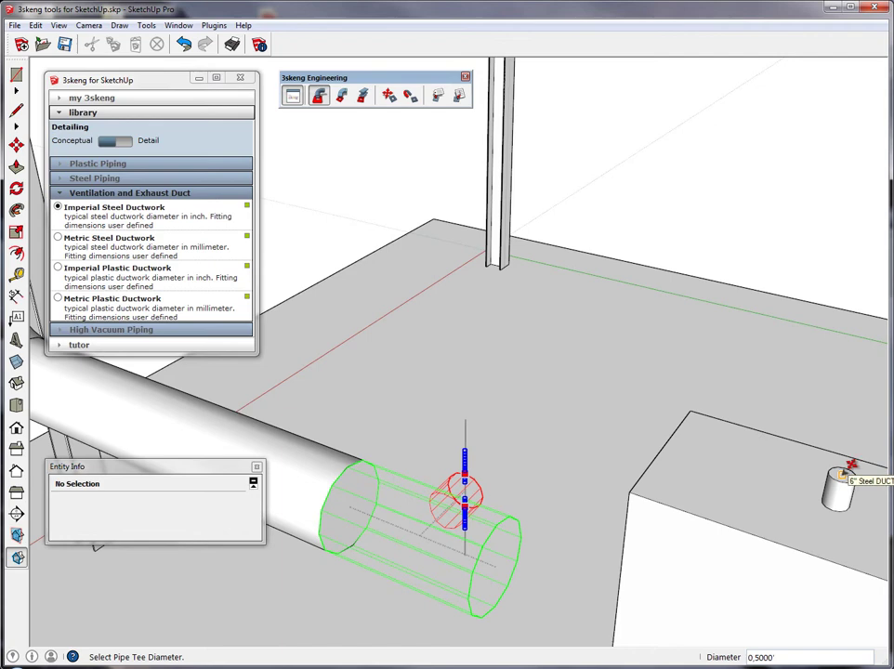
click(851, 467)
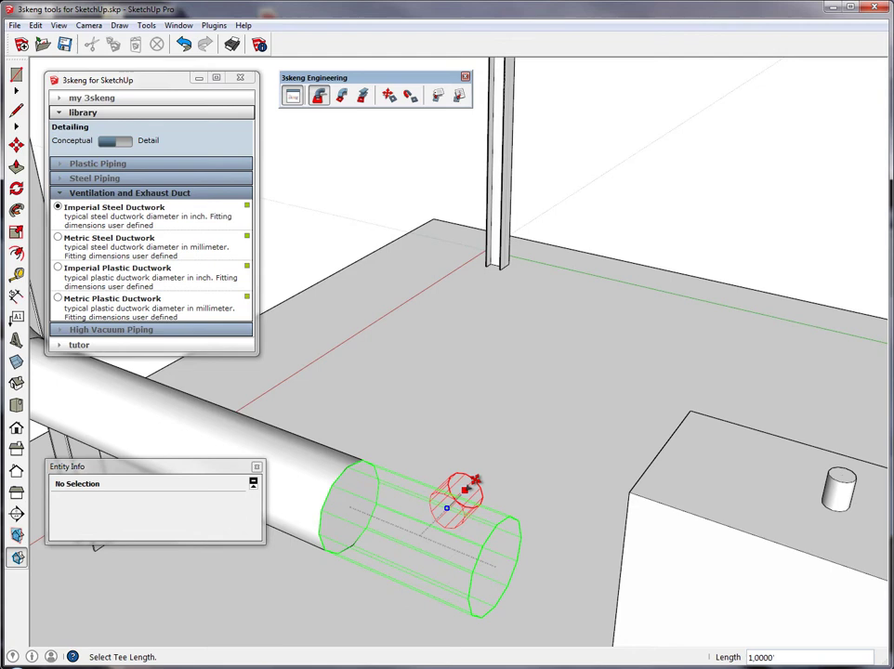
click(473, 481)
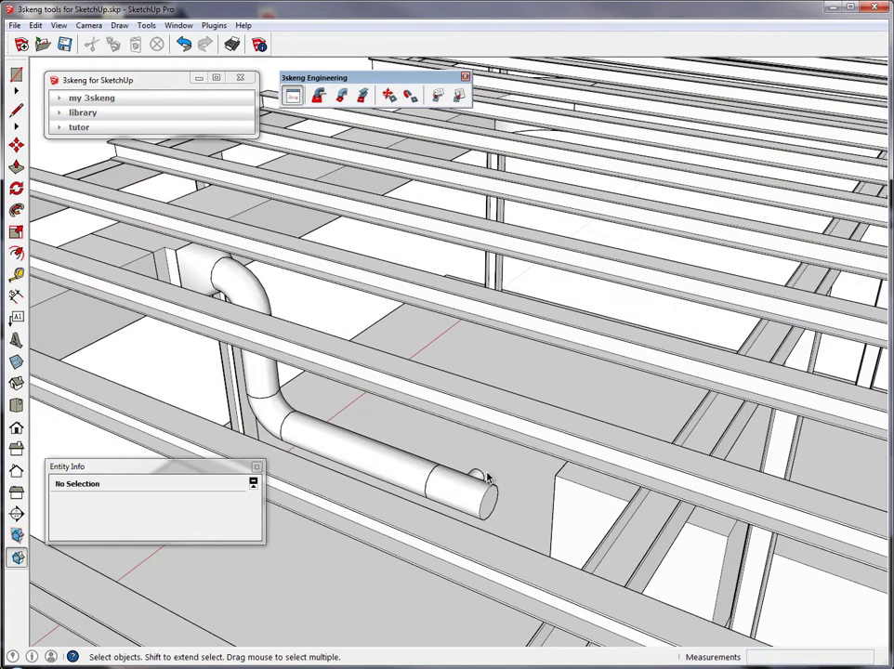
Copy the straight horizontal duct together with its tee and connect the copy's Pin 0 to the open end of the tee.
click(407, 484)
shift+click(462, 497)
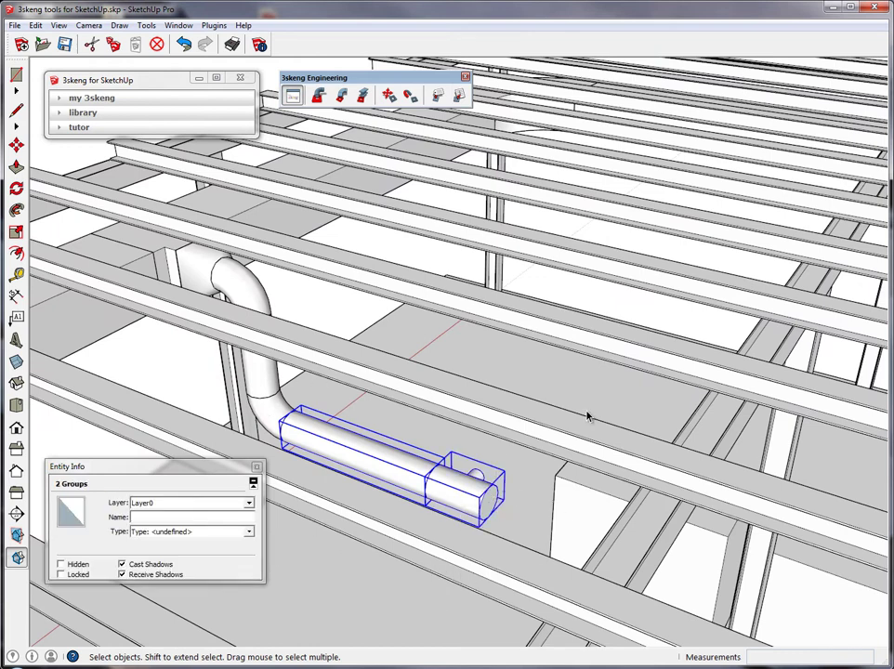
click(412, 96)
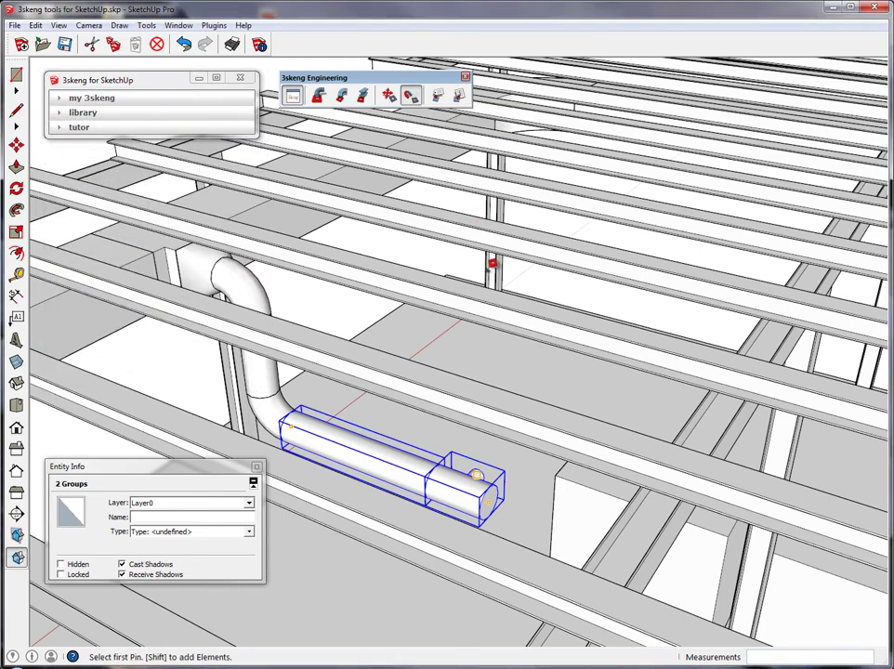
click(299, 417)
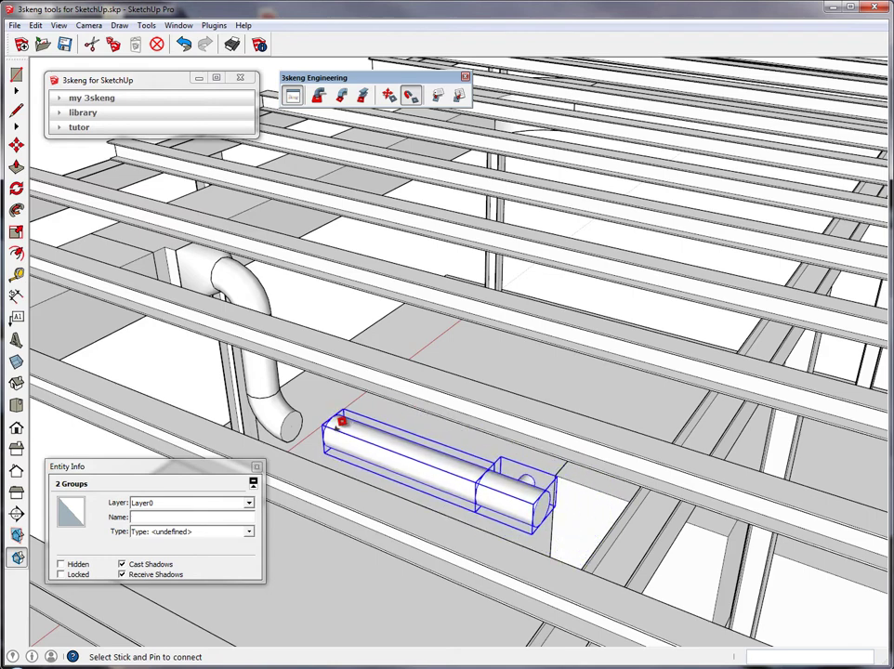
click(335, 439)
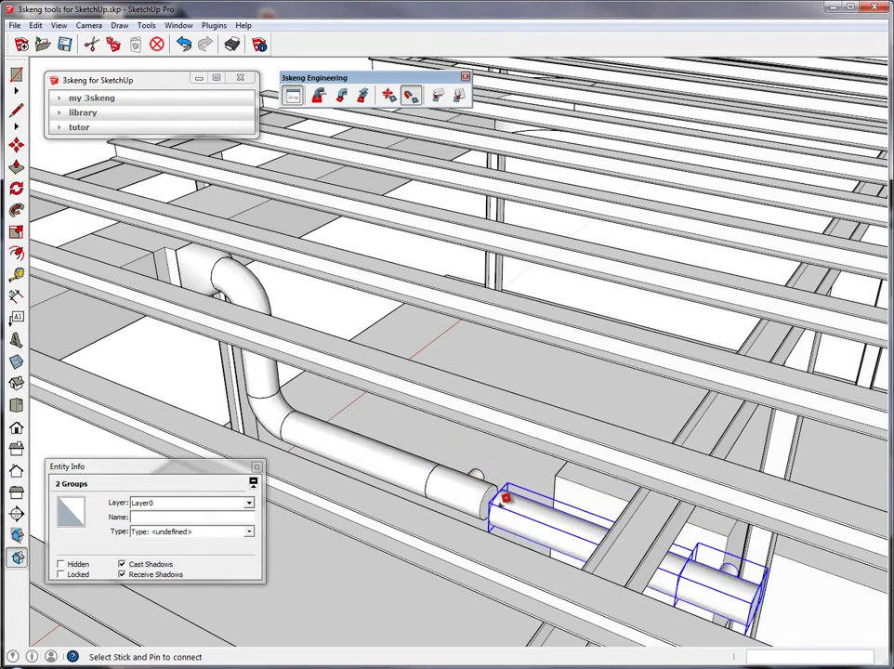
click(493, 490)
key(space)
Copy both straight ducts with their tees as one set and connect it to the last tee to extend the run along the hoods.
click(484, 490)
scroll(484, 491, down, 4)
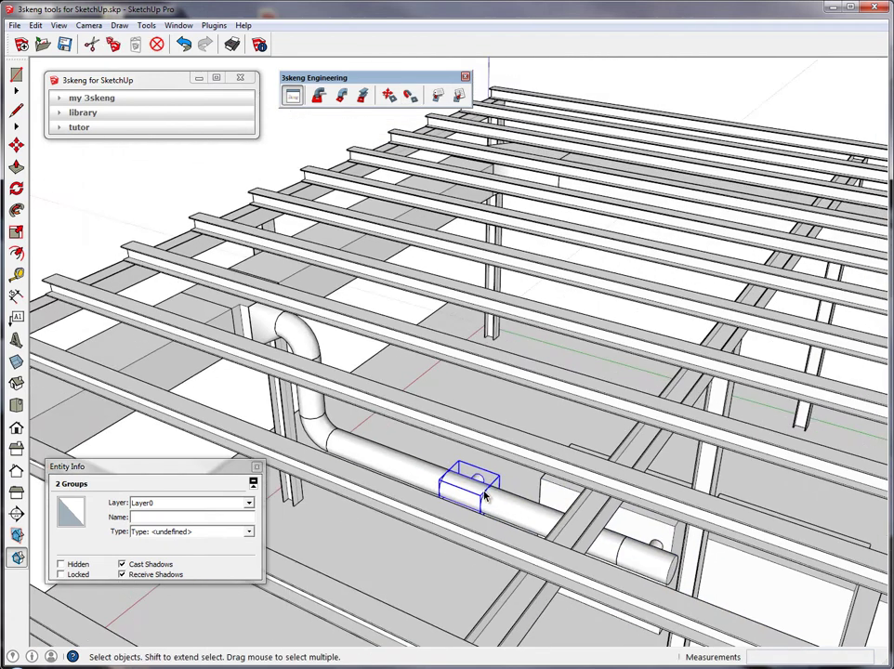
shift+middle_drag(431, 482, 374, 462)
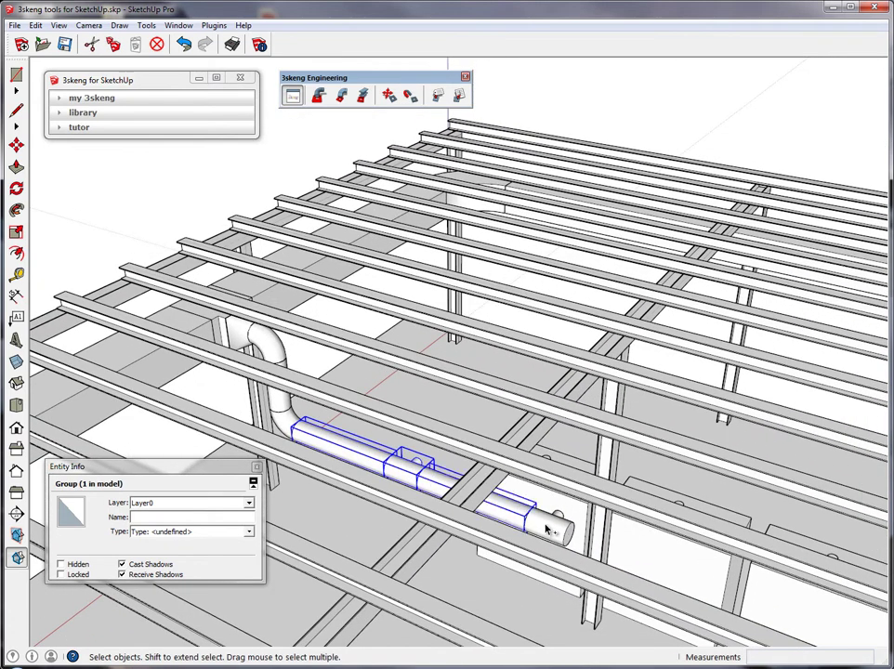
click(411, 94)
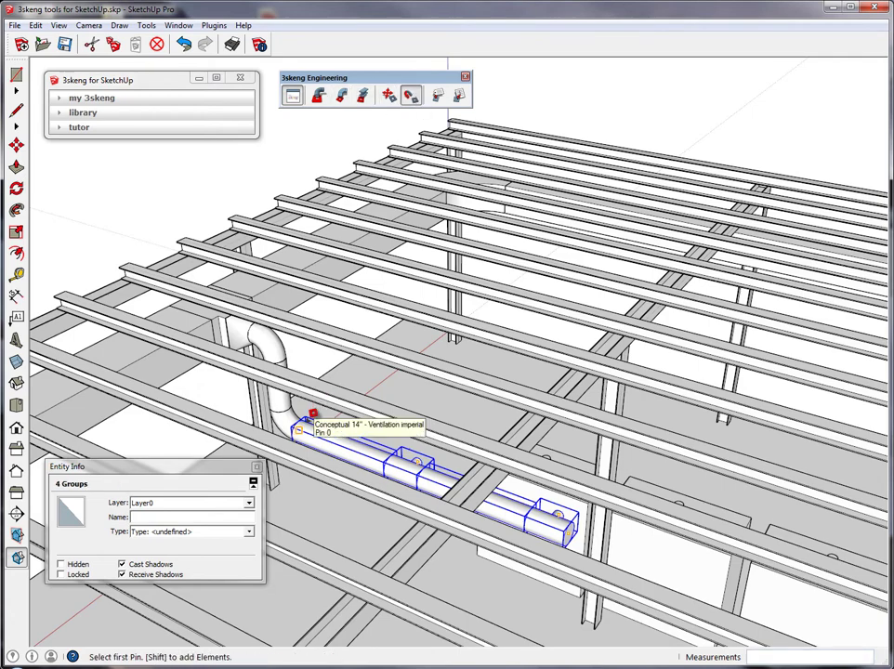
click(312, 413)
click(581, 525)
key(space)
scroll(615, 522, down, 3)
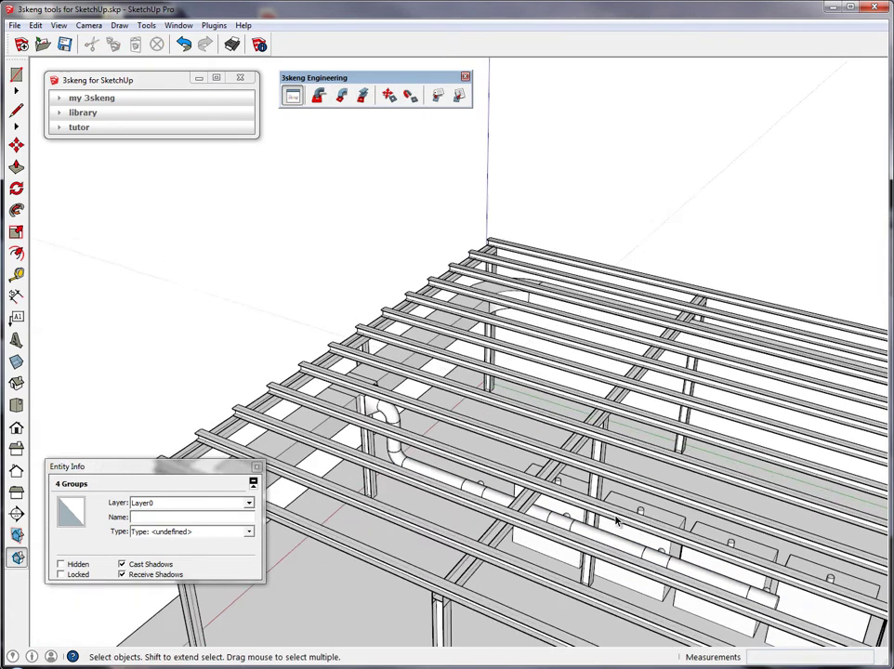
middle_drag(615, 523, 468, 544)
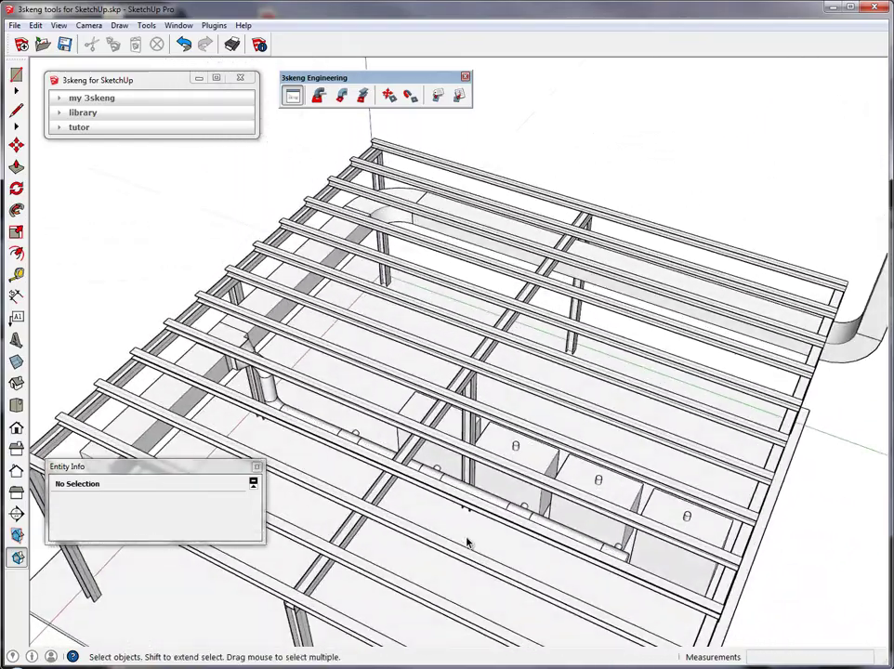
Run a straight vertical duct upward from the stub of the fume hood nearest the main duct's lower elbow, ending below the main duct.
middle_drag(612, 507, 469, 232)
scroll(381, 427, up, 3)
middle_drag(381, 428, 402, 397)
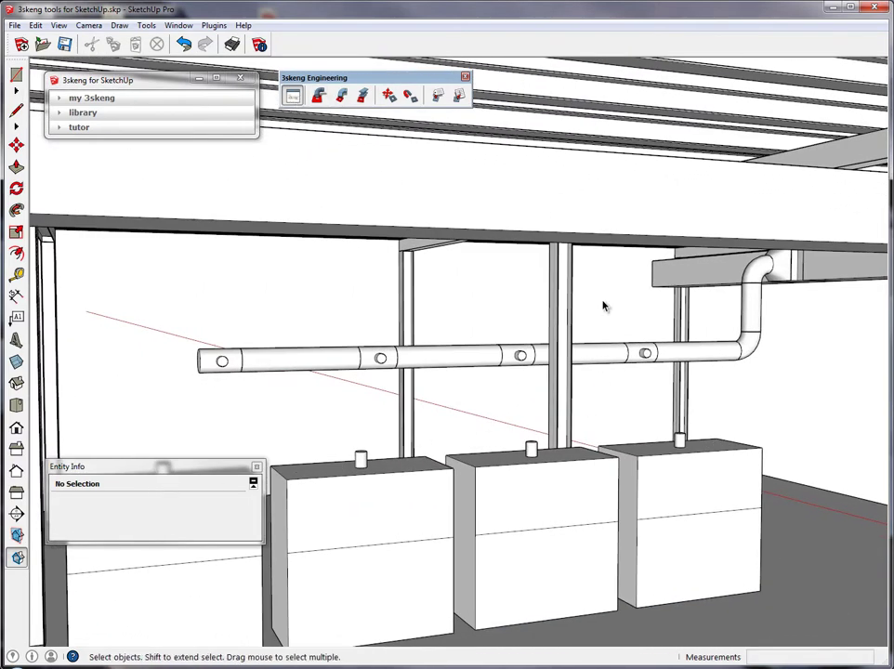
middle_drag(605, 247, 650, 316)
scroll(692, 366, up, 3)
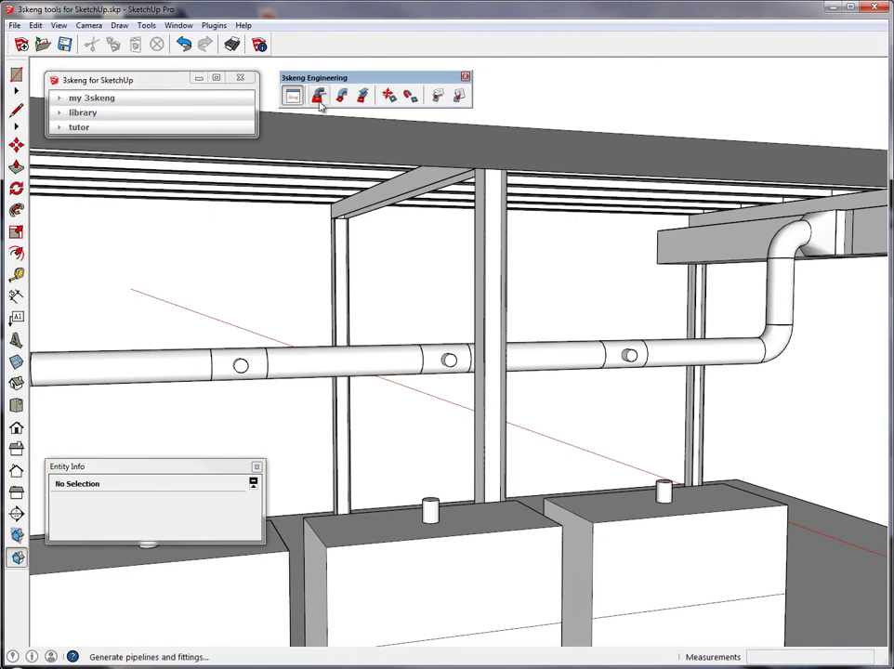
click(318, 97)
click(665, 479)
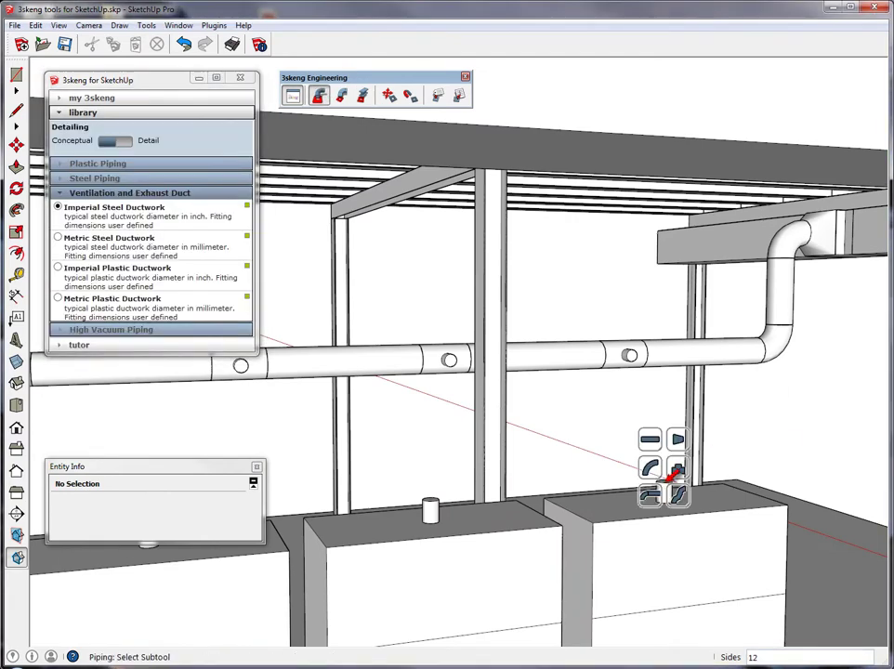
click(652, 435)
click(673, 392)
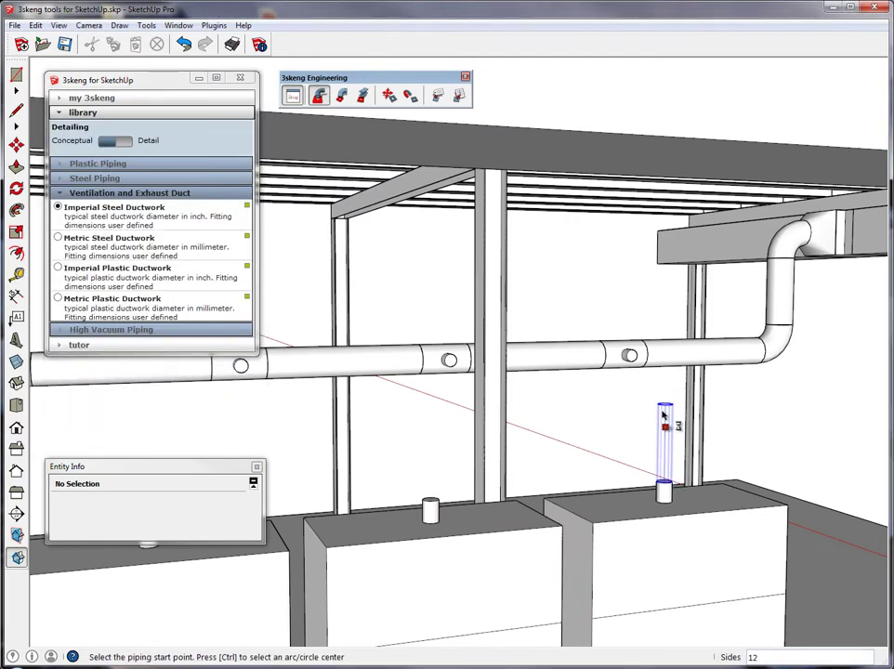
Add a 90° elbow to the top of the vertical hood duct with a rotation angle of 270°.
middle_drag(664, 409, 614, 391)
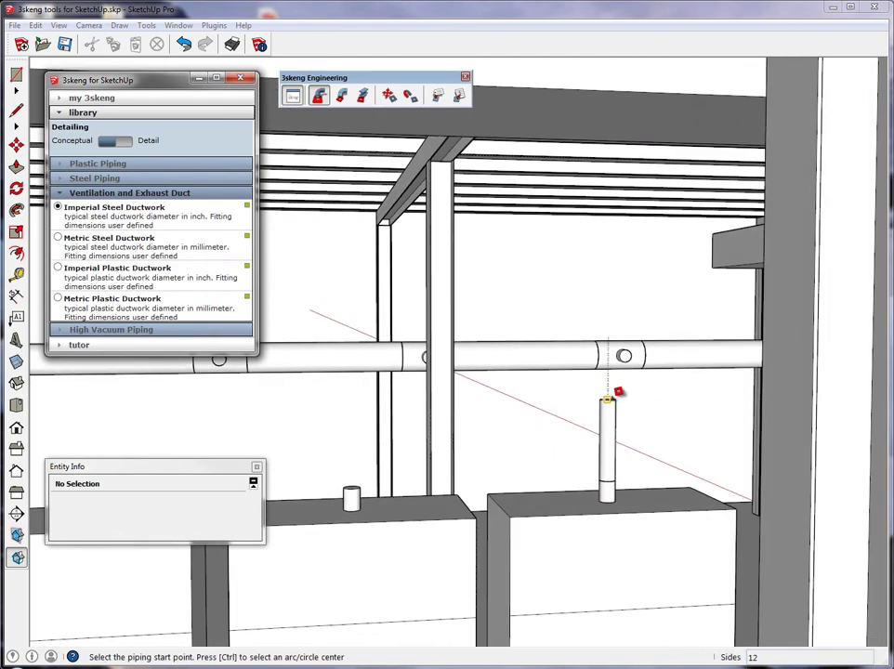
click(609, 395)
click(602, 376)
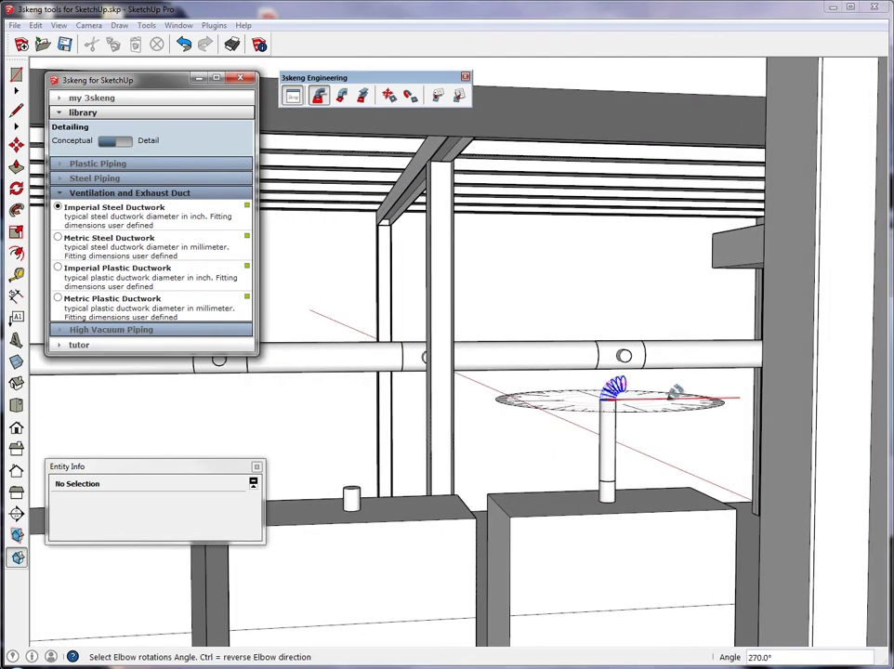
click(672, 390)
click(697, 384)
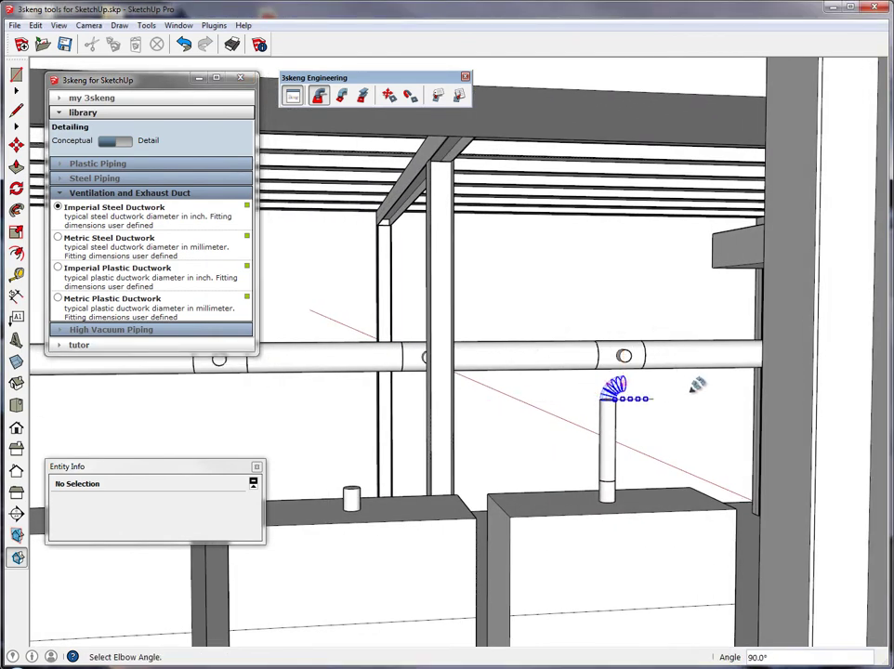
click(629, 402)
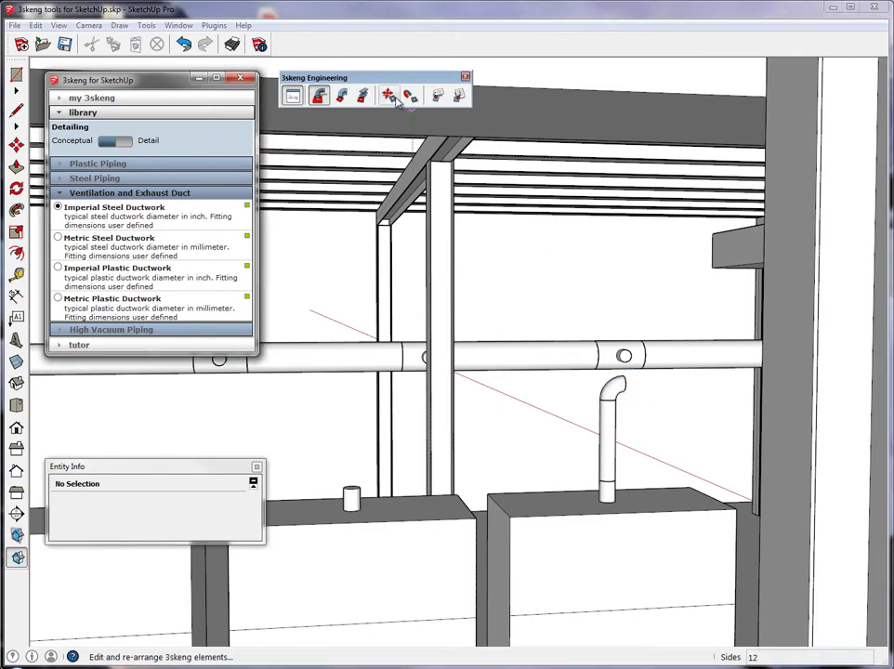
Move the new elbow vertically with the 3skeng edit tool, stretching the hood duct toward the height of the tee's branch.
click(390, 95)
click(624, 376)
click(619, 313)
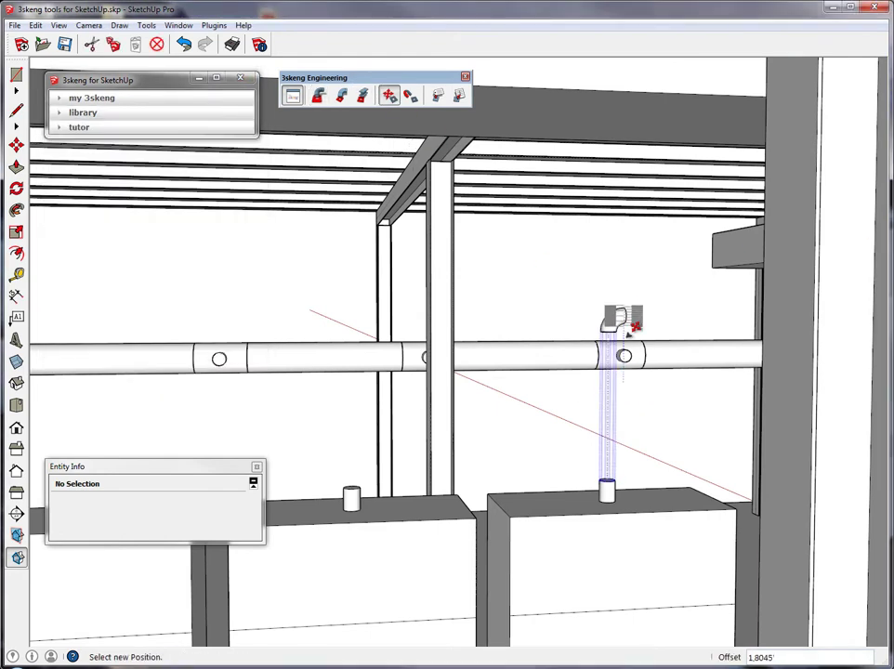
Move the riser's elbow to the height of the header's branch outlet and extend a short horizontal pipe from it.
scroll(625, 356, up, 3)
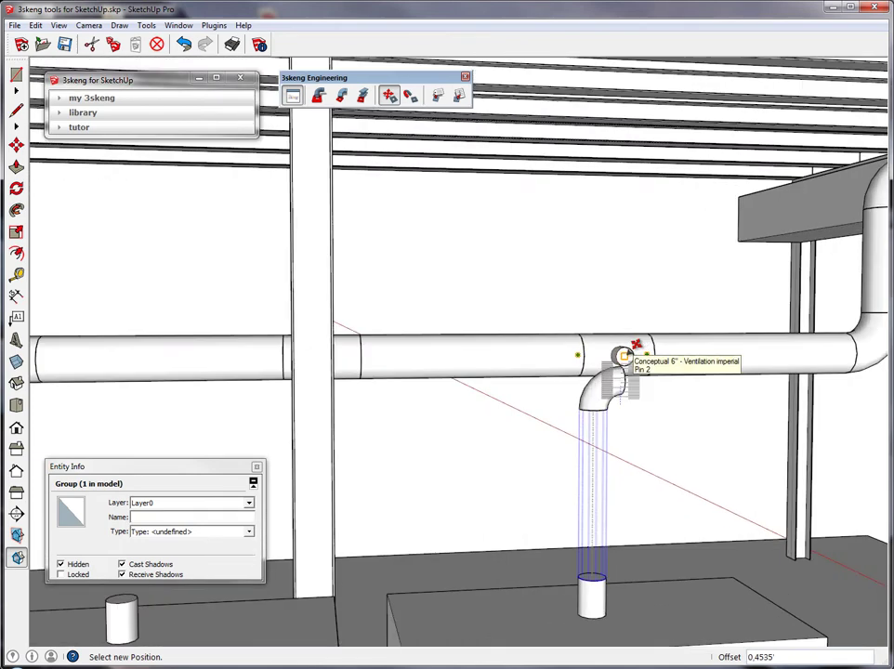
click(625, 356)
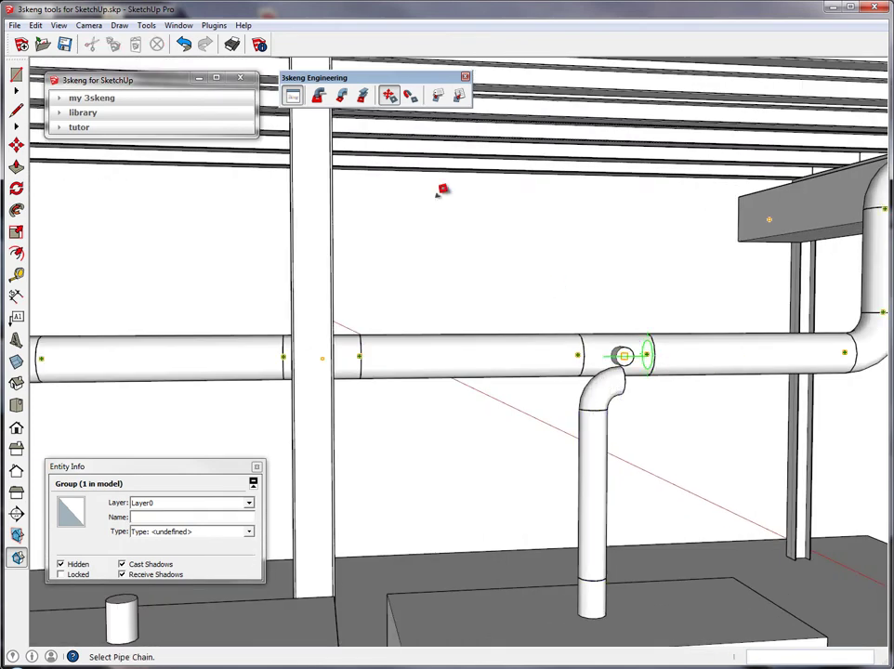
click(319, 95)
click(632, 379)
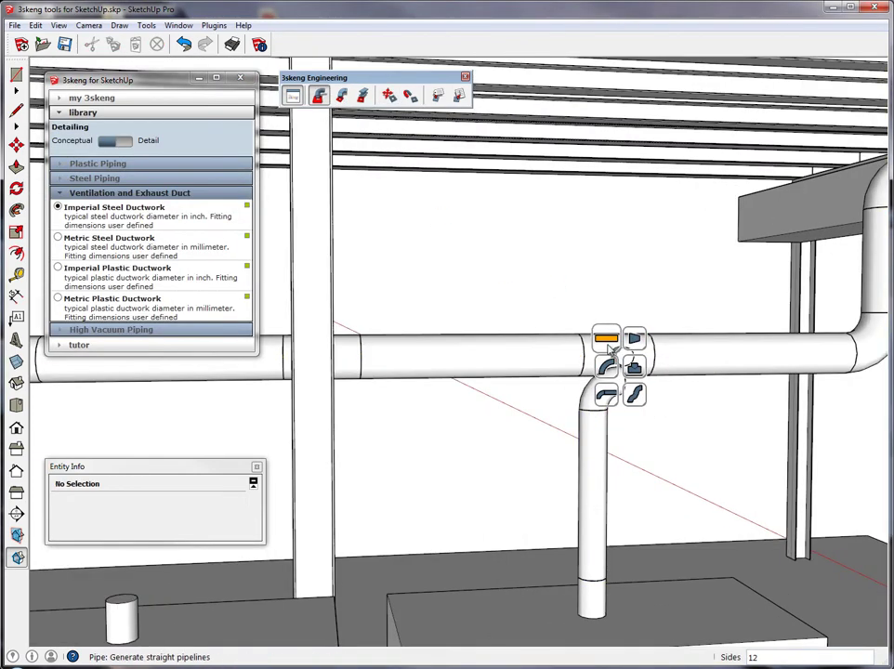
click(602, 359)
click(684, 381)
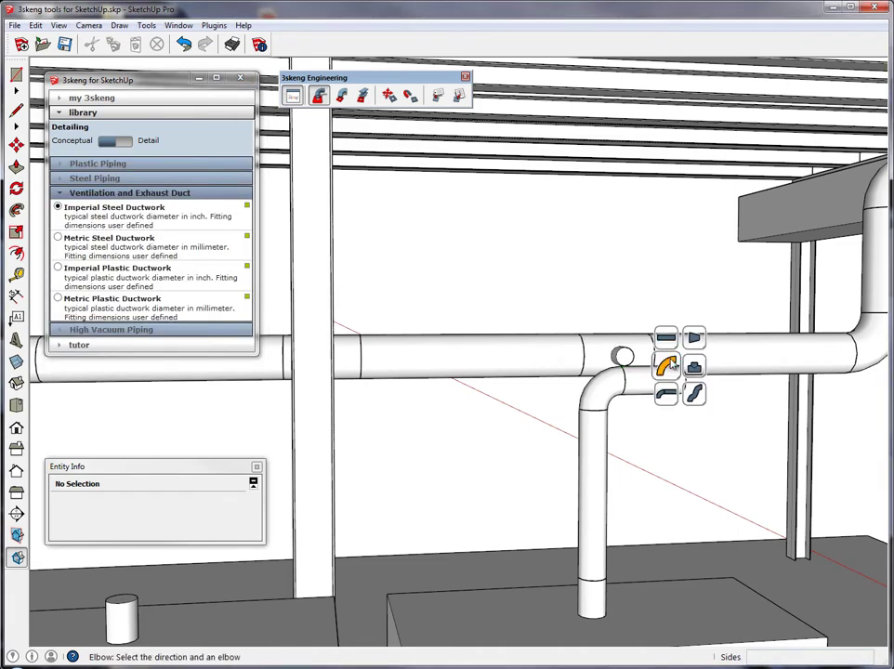
Add a 90° elbow at the end of the horizontal pipe and move it into line with the header's branch outlet.
click(663, 365)
click(655, 355)
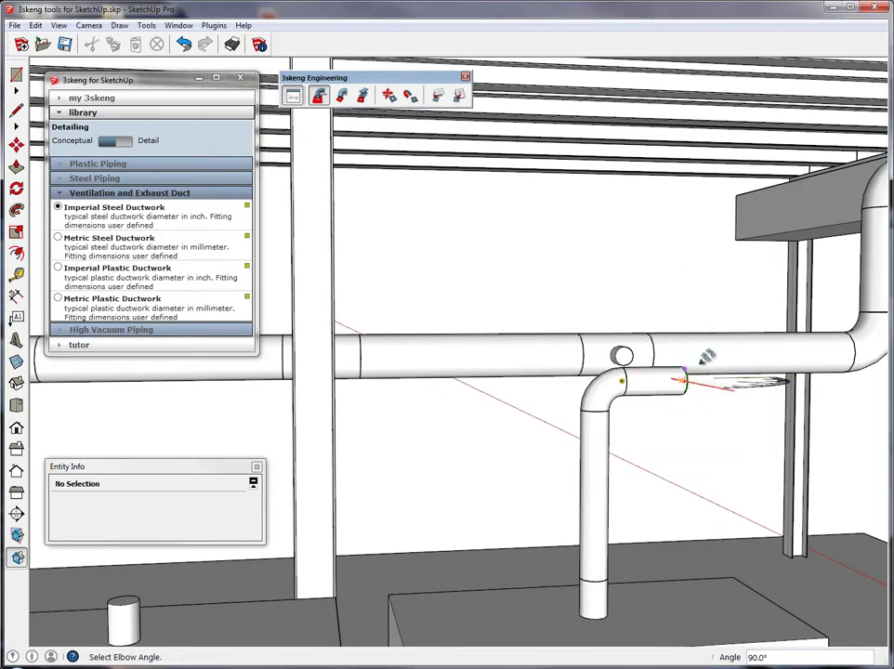
click(716, 359)
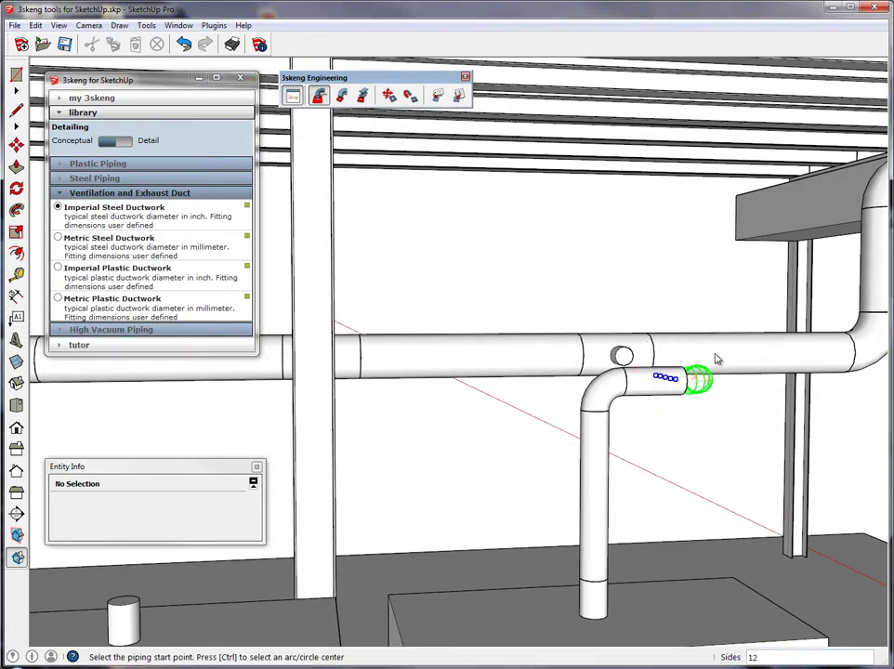
click(388, 95)
click(695, 365)
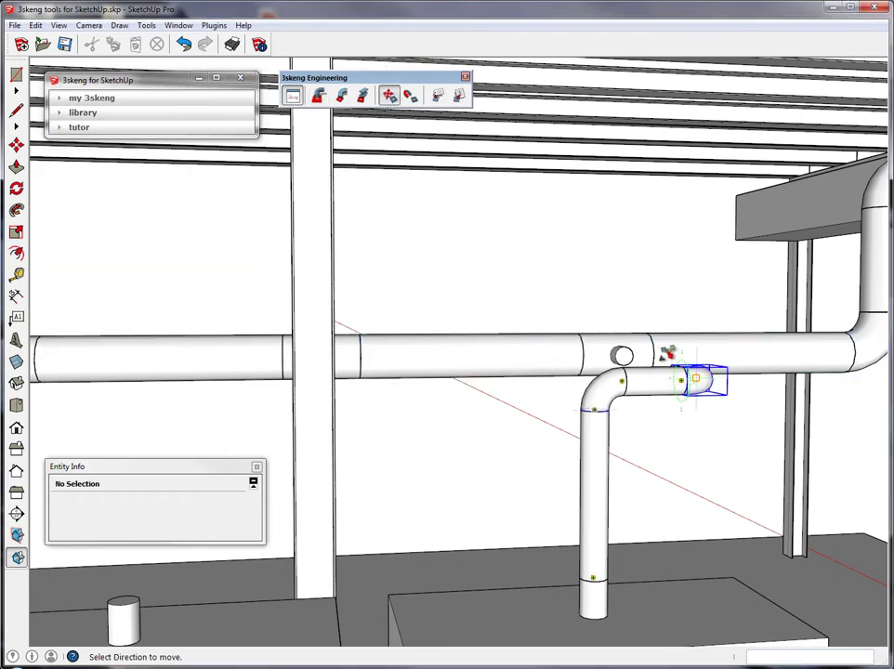
click(624, 354)
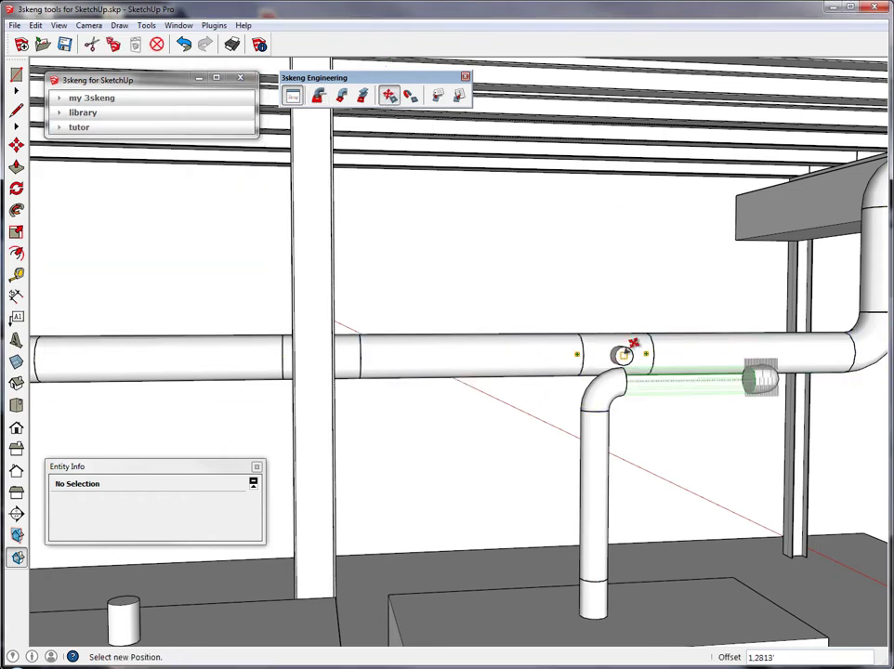
click(631, 344)
Connect the end elbow to the header's branch outlet with a straight pipe.
click(317, 95)
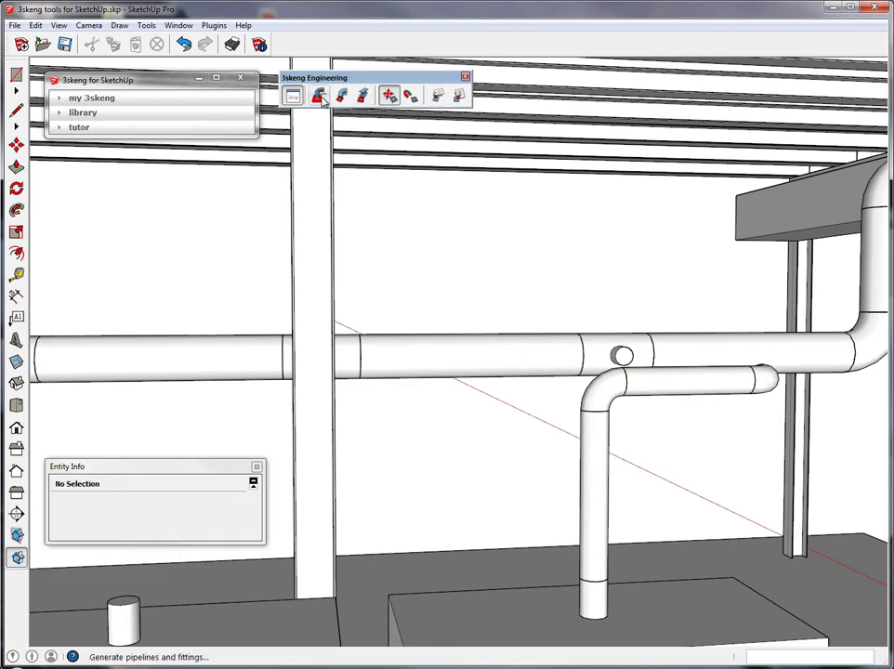
click(771, 361)
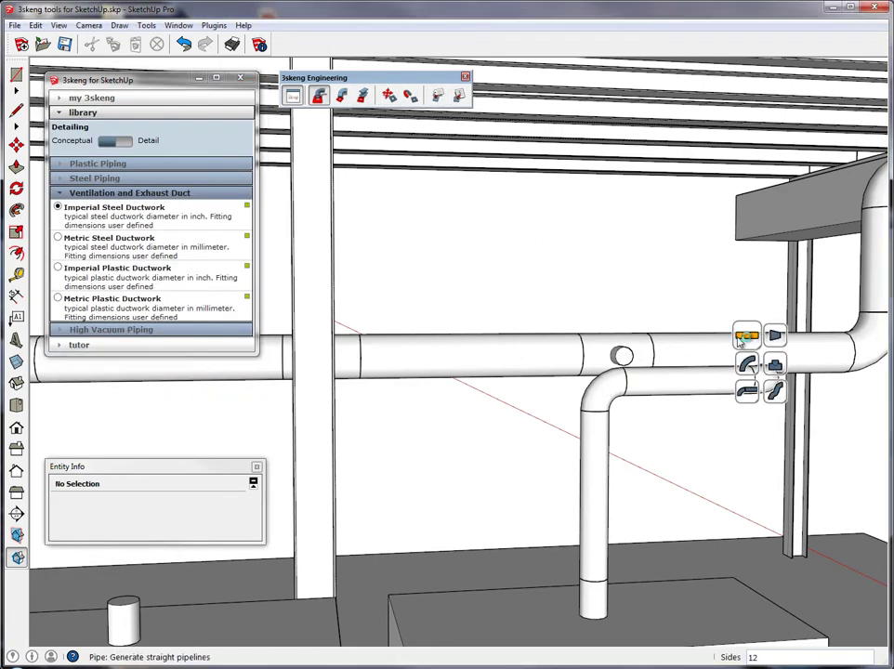
middle_drag(743, 344, 633, 360)
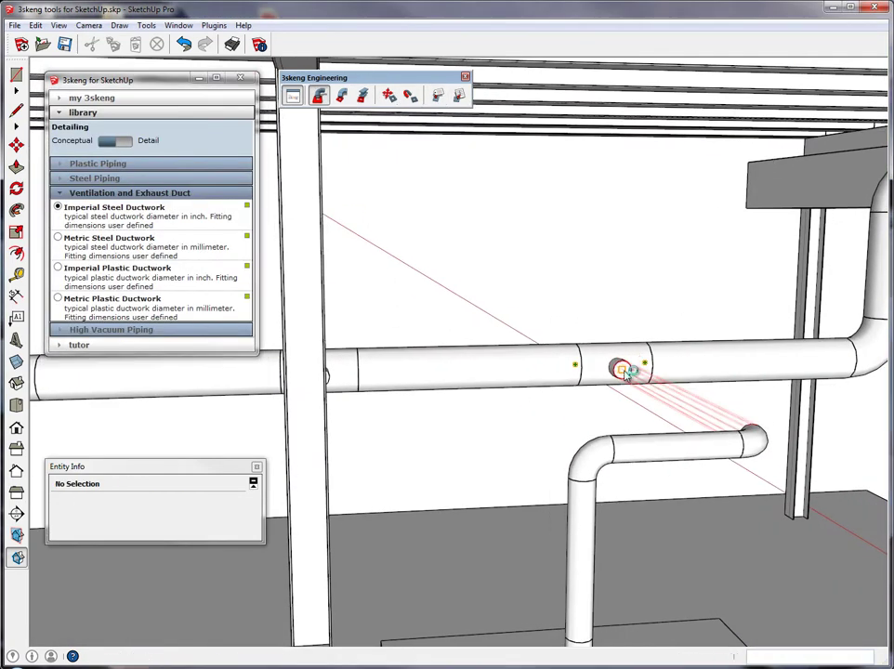
click(632, 361)
key(space)
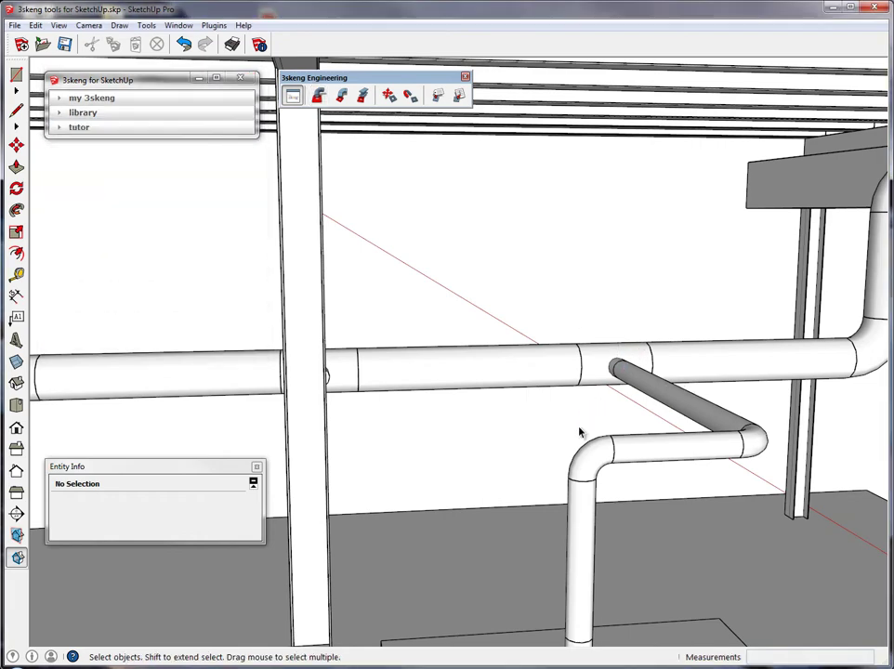
Draw a vertical pipe with an elbow from another machine's outlet stub, ending level with its header branch outlet.
shift+middle_drag(579, 431, 625, 423)
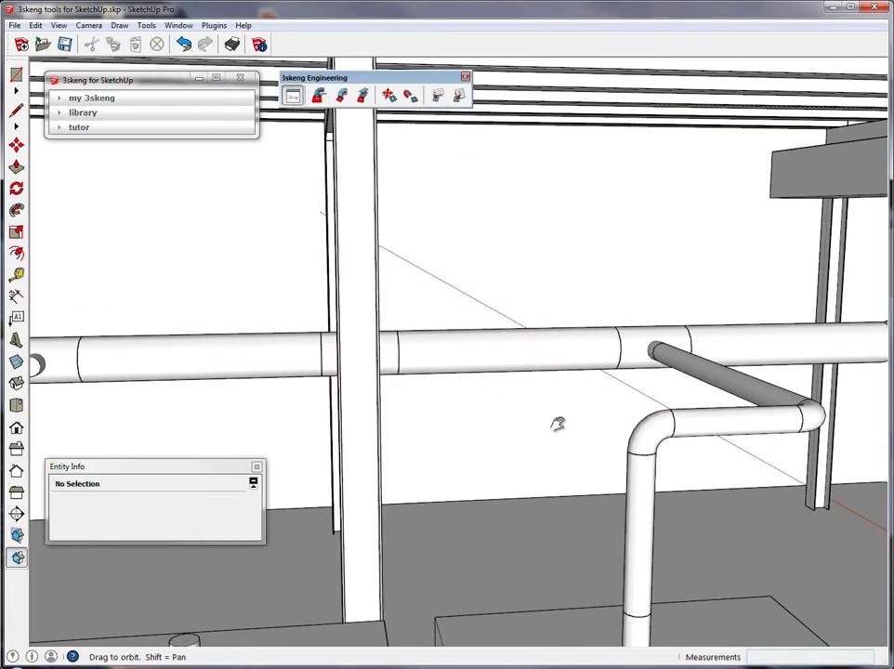
middle_drag(560, 425, 684, 402)
click(318, 95)
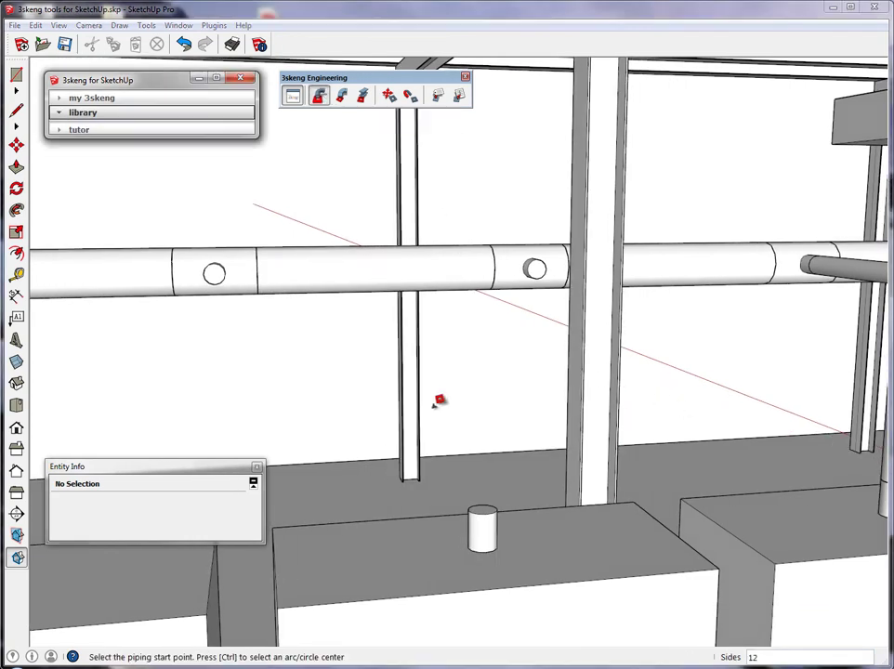
middle_drag(439, 399, 615, 403)
click(583, 474)
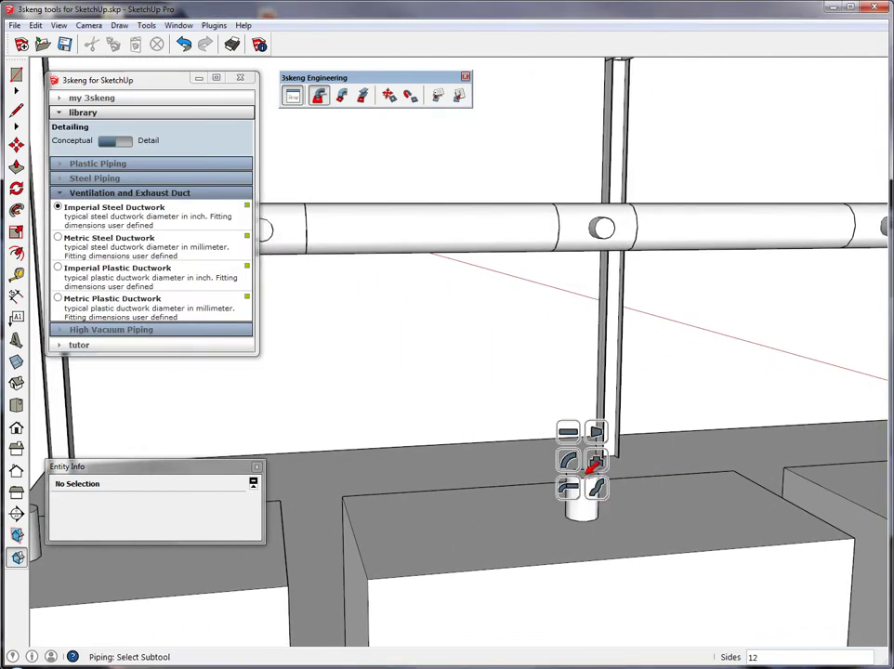
click(569, 462)
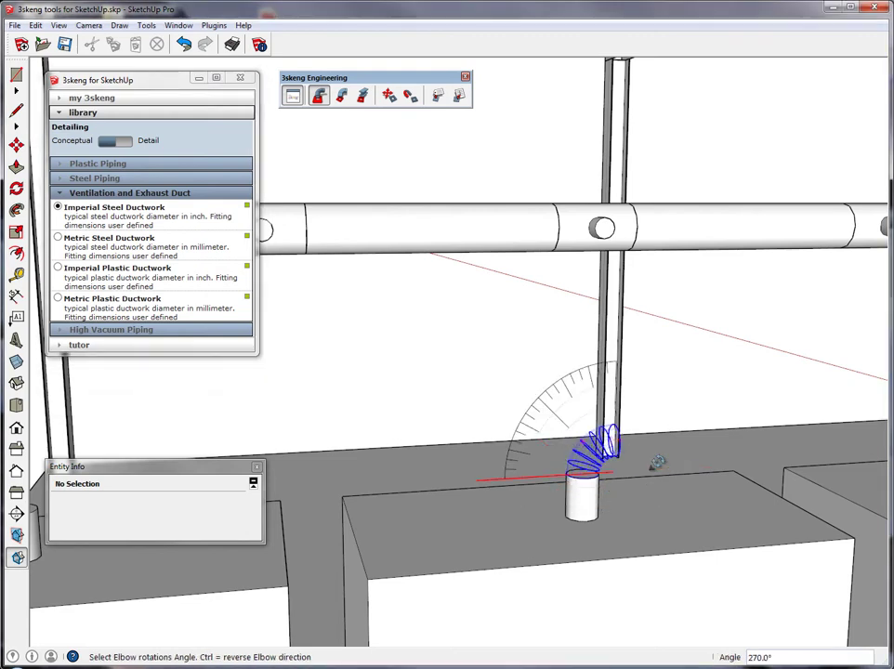
click(667, 404)
click(683, 372)
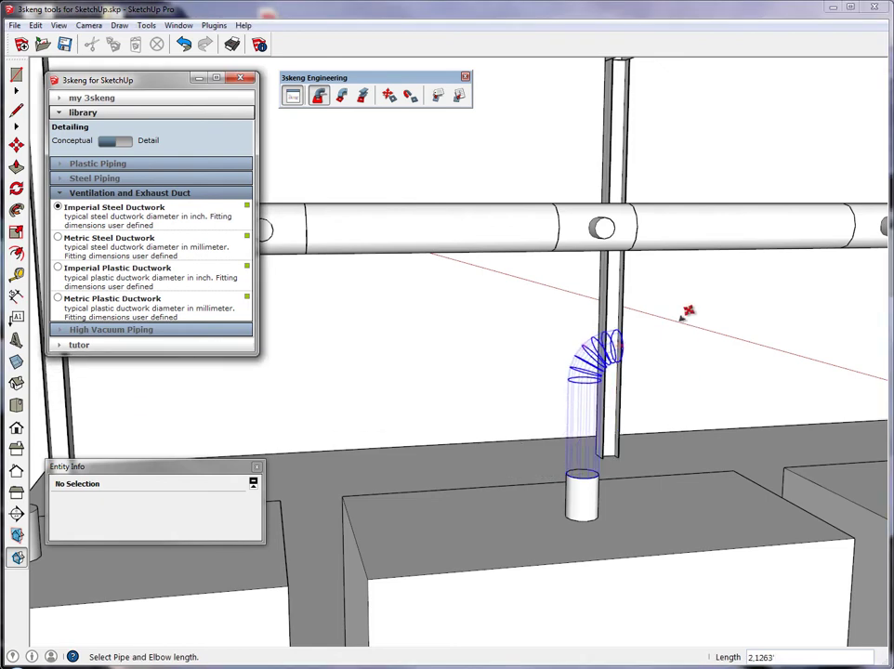
click(604, 228)
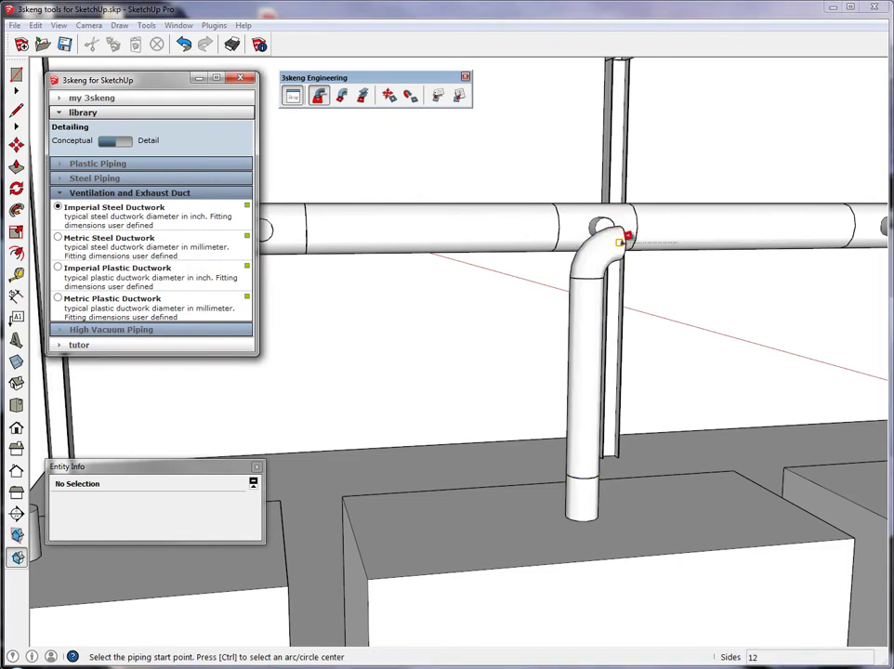
Add a horizontal pipe from the new riser's elbow, ending in a second elbow that faces and aligns with the header branch outlet.
click(607, 263)
middle_drag(637, 240, 613, 223)
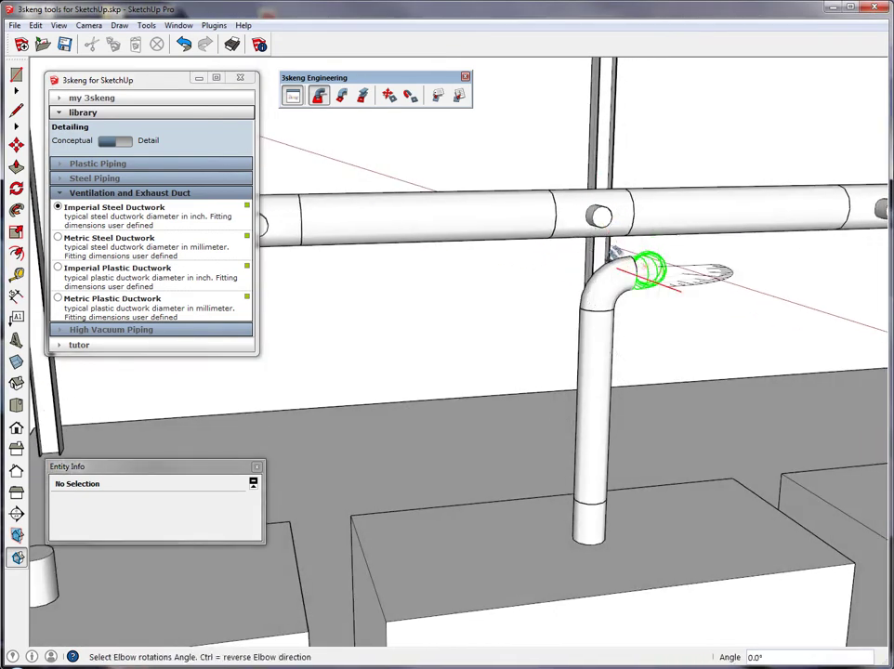
click(591, 236)
click(585, 240)
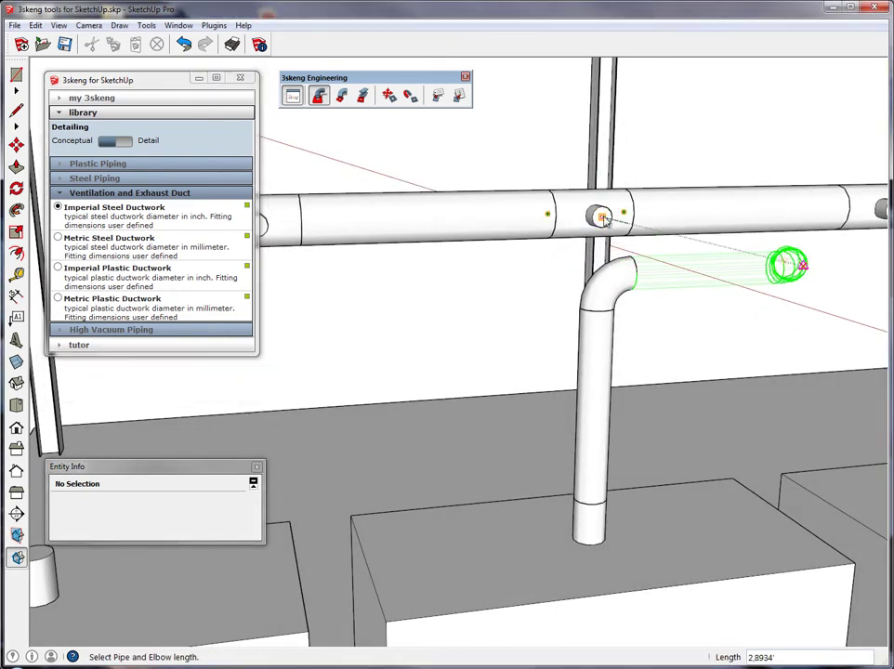
click(786, 263)
Draw a straight pipe from the second elbow to the header's branch outlet to close the run.
click(786, 250)
click(772, 220)
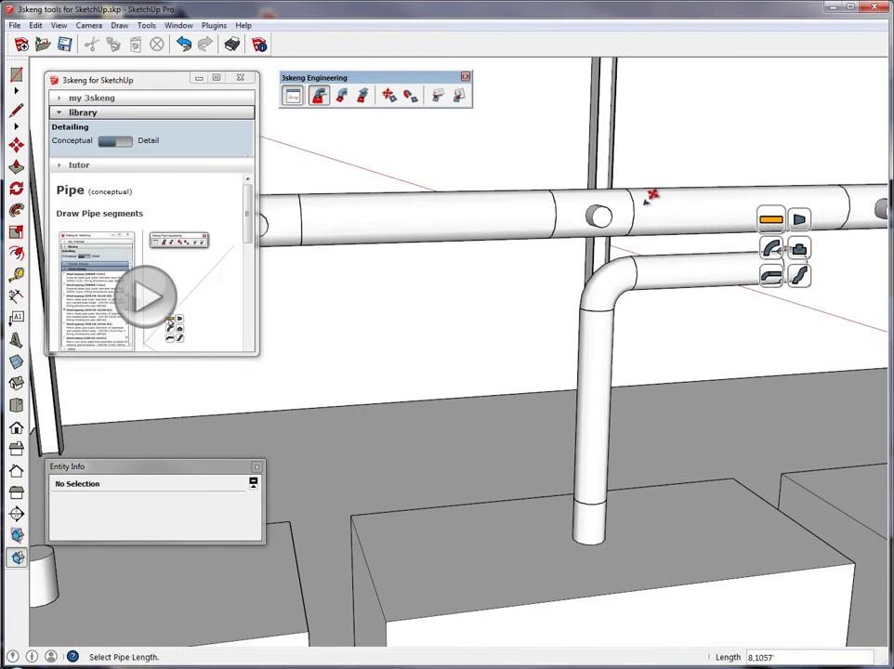
click(603, 217)
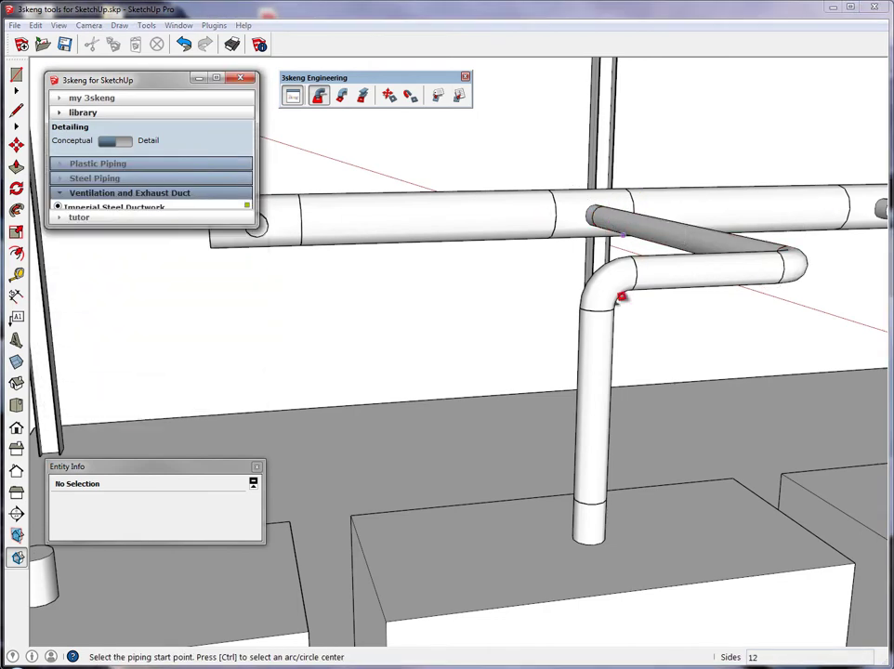
click(534, 11)
key(space)
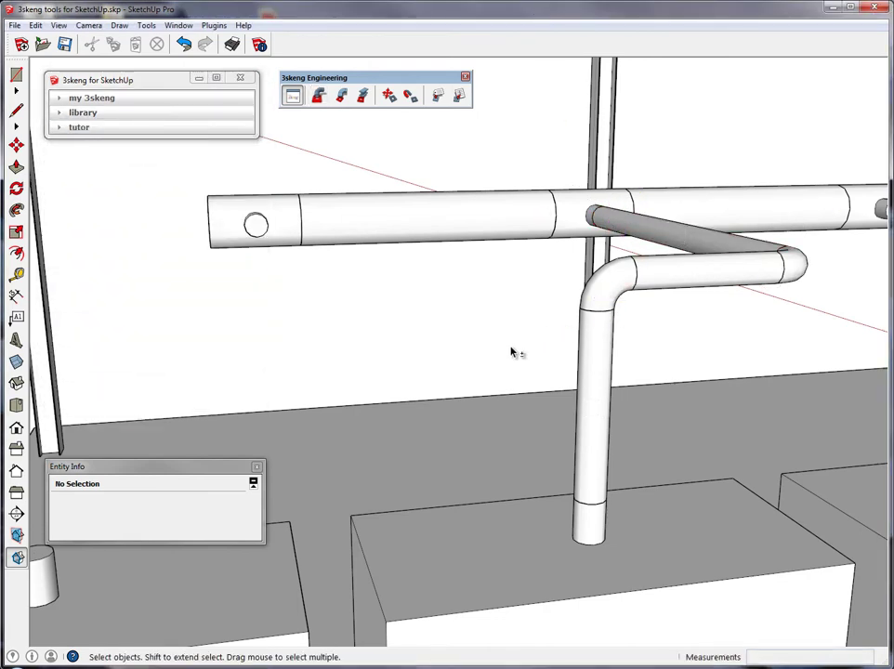
Autopipe from the stub below the header's open end to the branch outlet, using the route with a 90° r/d 1.0 elbow.
middle_drag(513, 352, 639, 335)
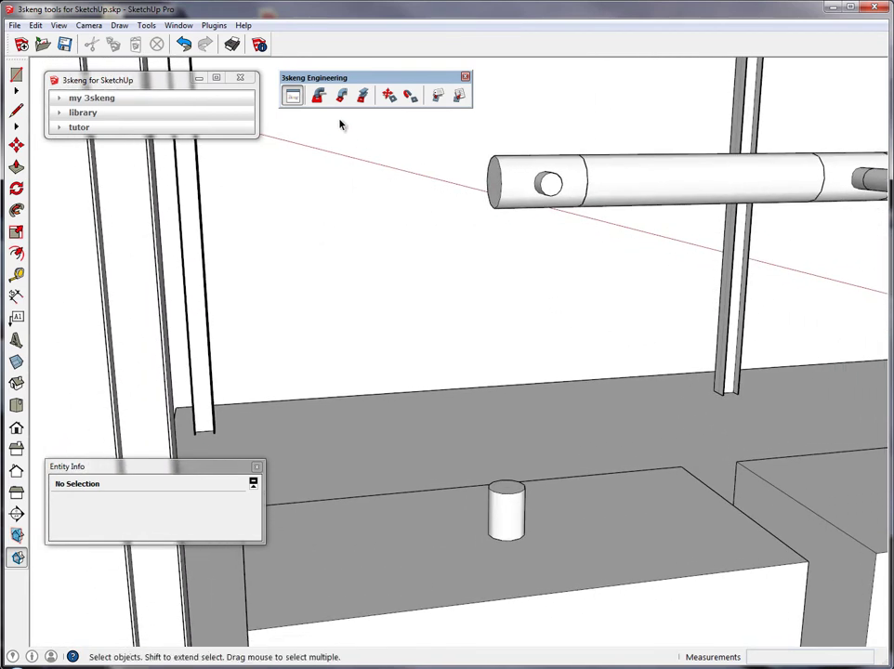
click(318, 96)
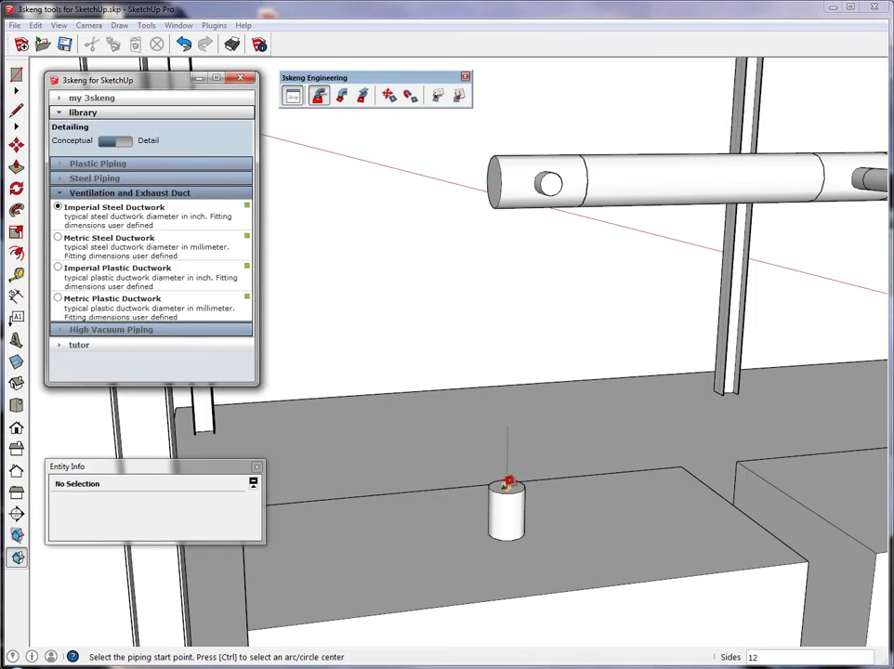
click(512, 481)
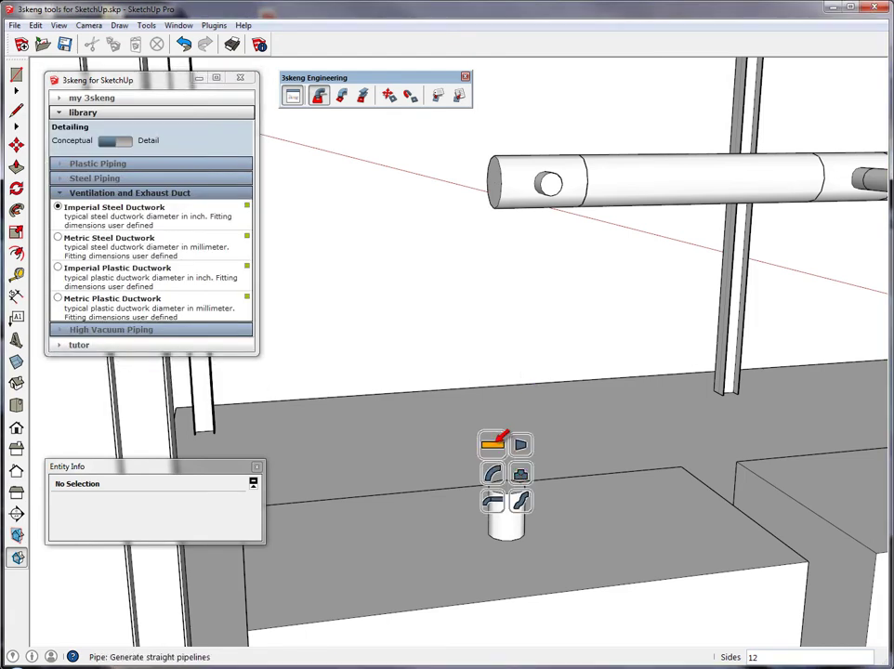
click(492, 442)
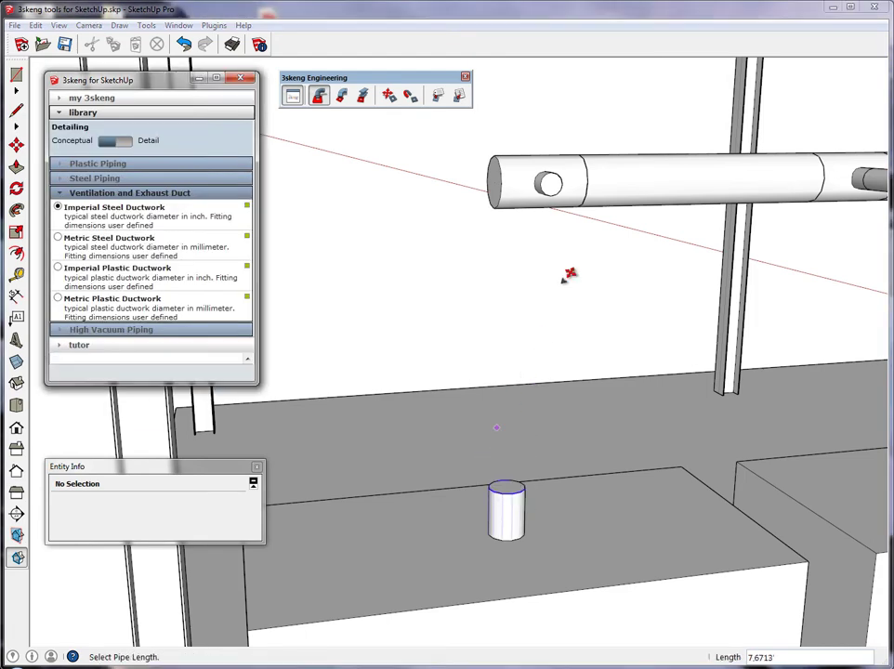
click(551, 184)
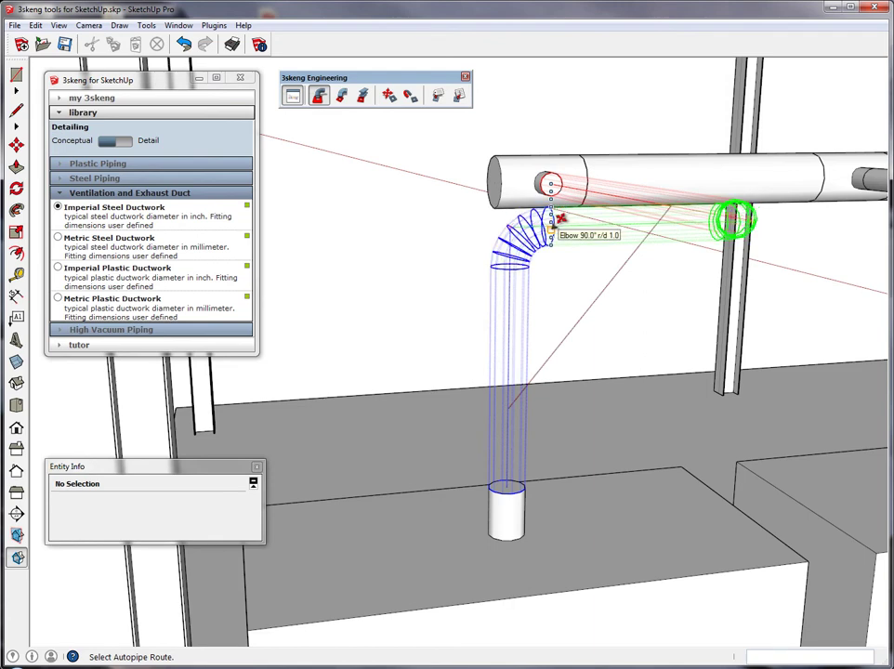
click(560, 218)
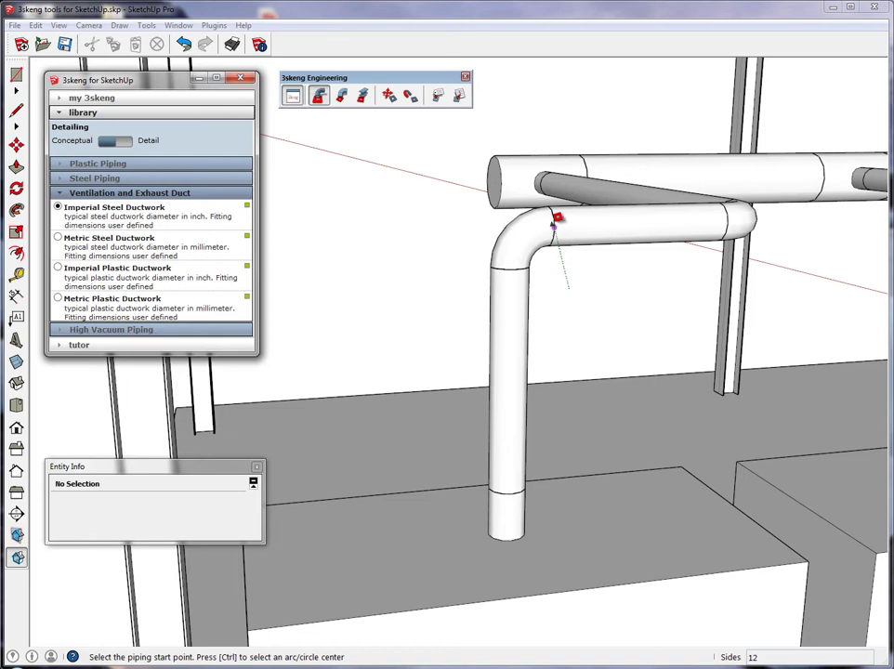
key(space)
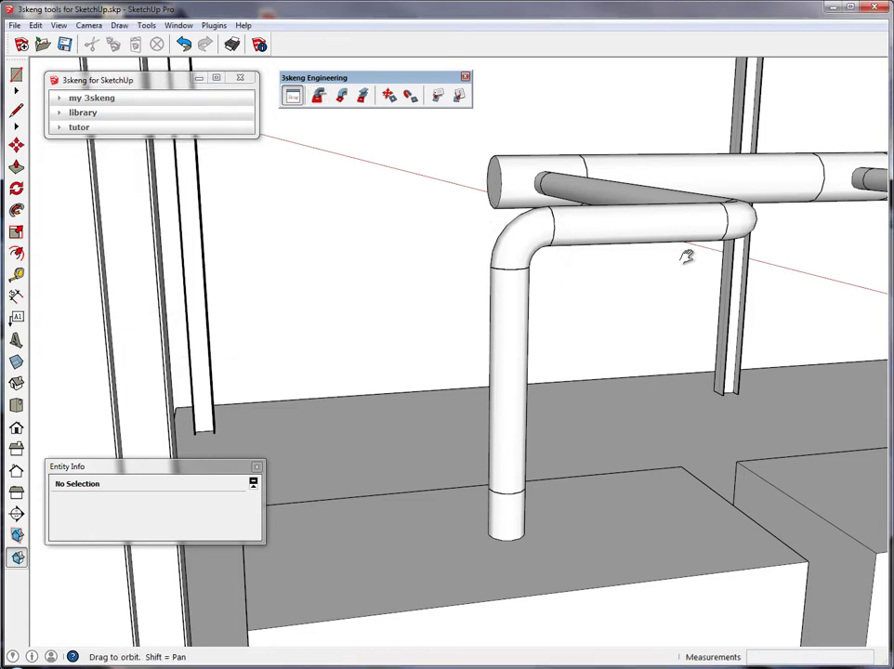
Connect the remaining machine's outlet stub to its header branch outlet with a flex pipe.
middle_drag(685, 255, 535, 312)
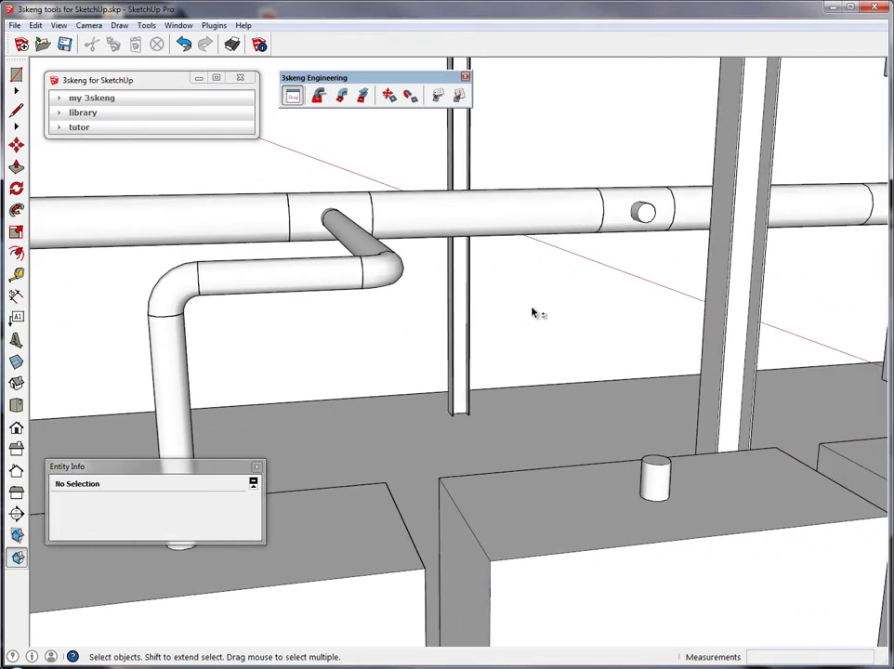
middle_drag(647, 324, 581, 254)
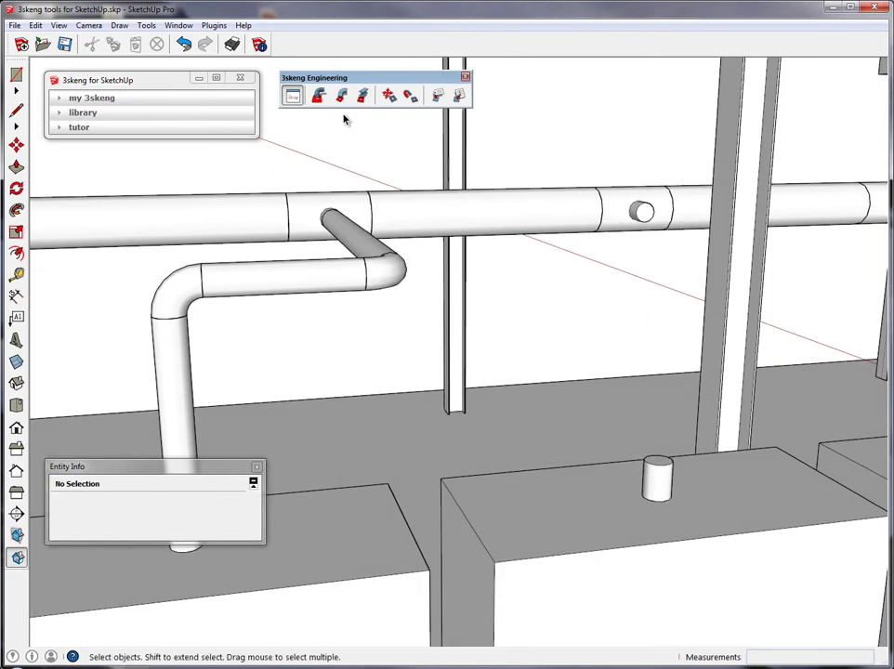
click(318, 95)
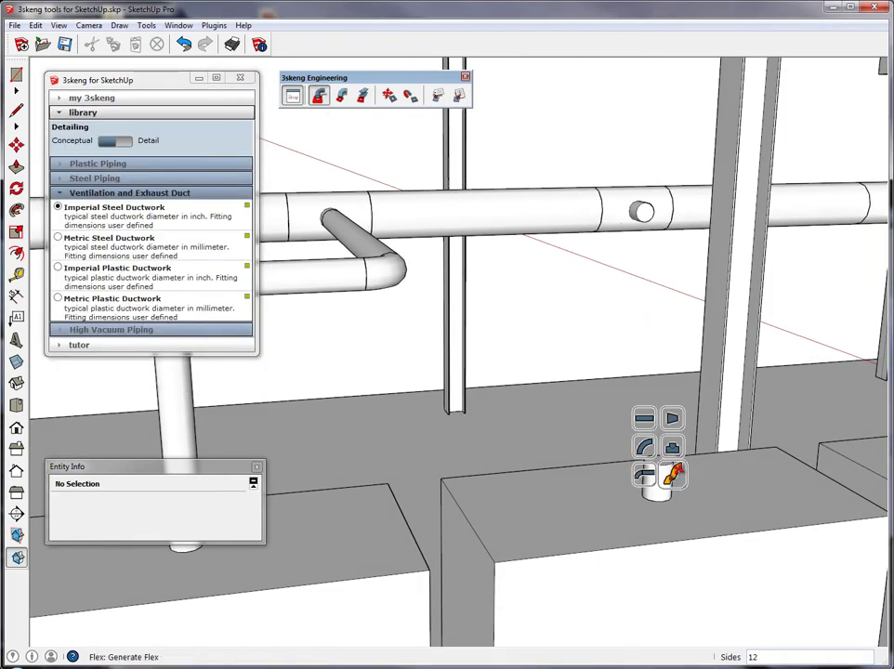
click(673, 474)
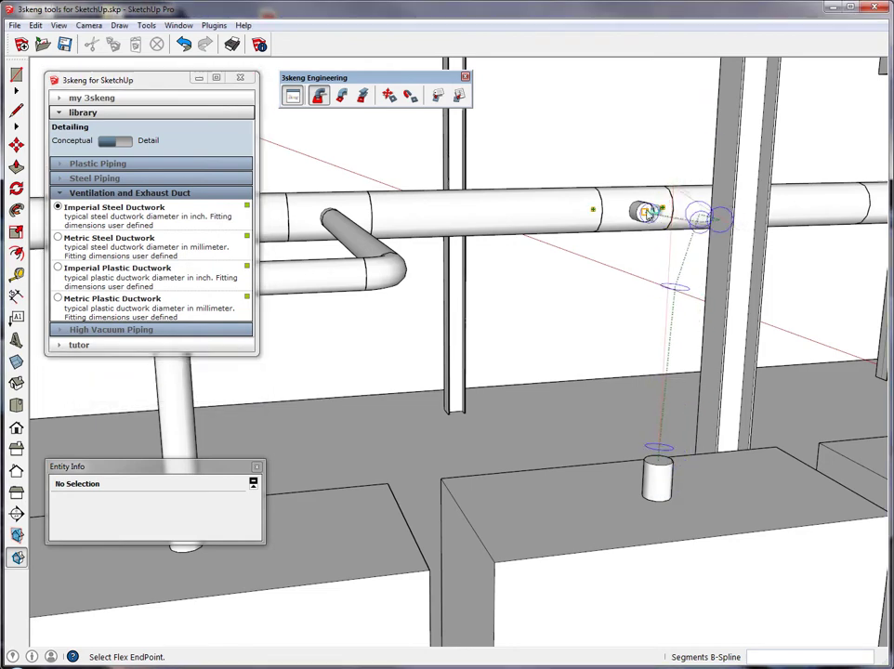
click(648, 212)
middle_drag(678, 235, 681, 336)
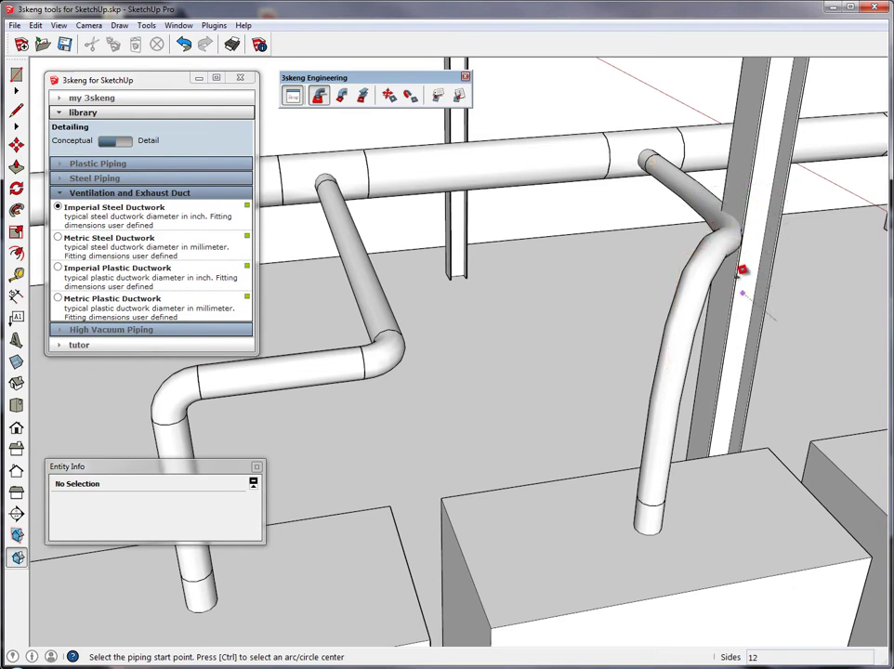
Edit the flex pipe by adding a flex point in its upper section and placing it close to the header branch outlet.
click(396, 100)
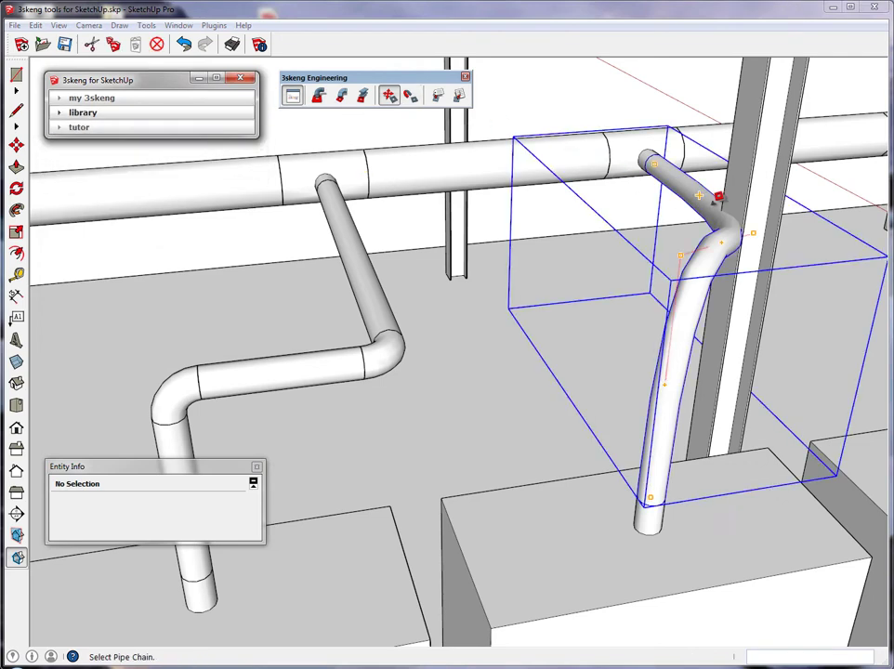
click(699, 195)
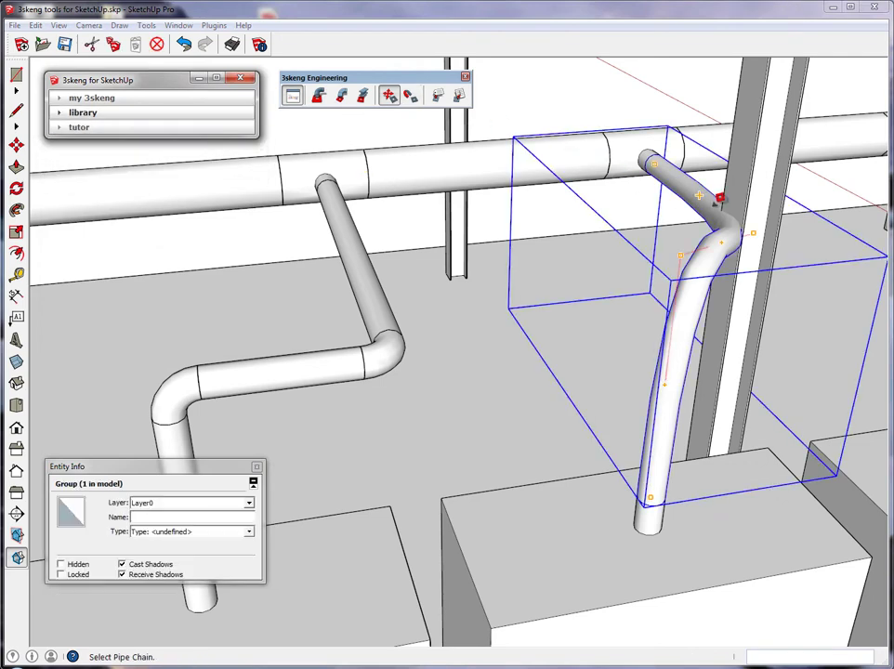
click(698, 195)
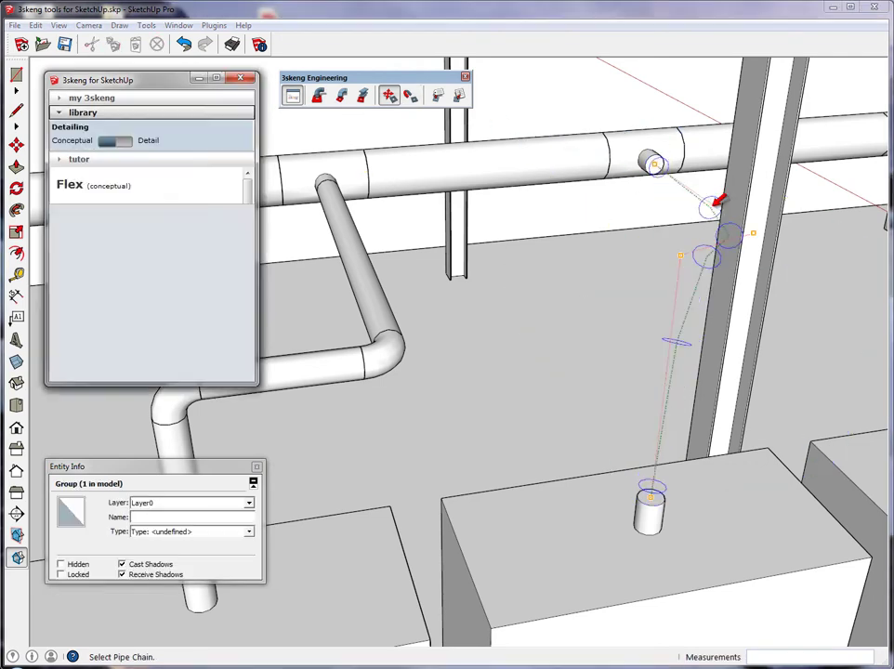
click(693, 177)
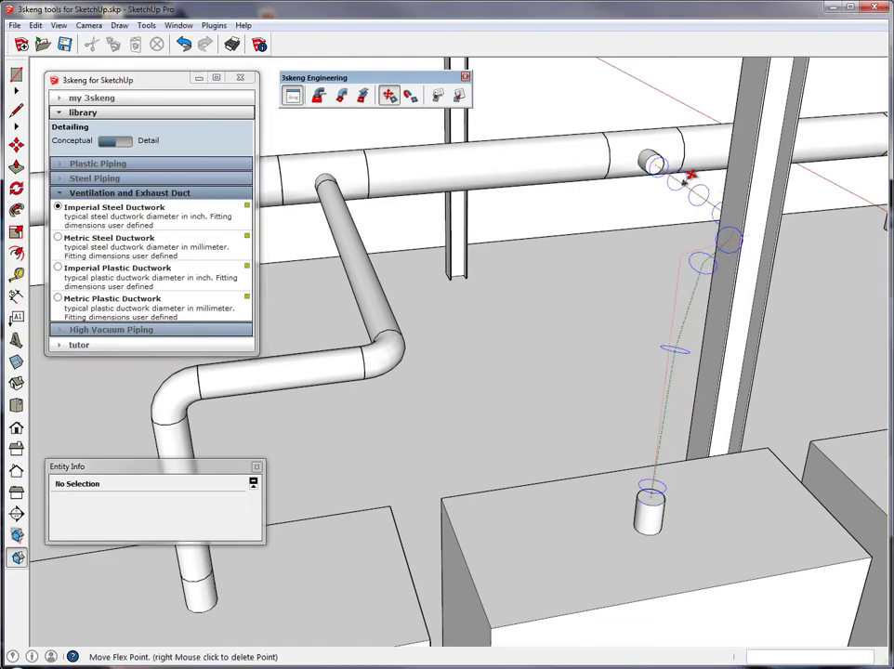
click(673, 178)
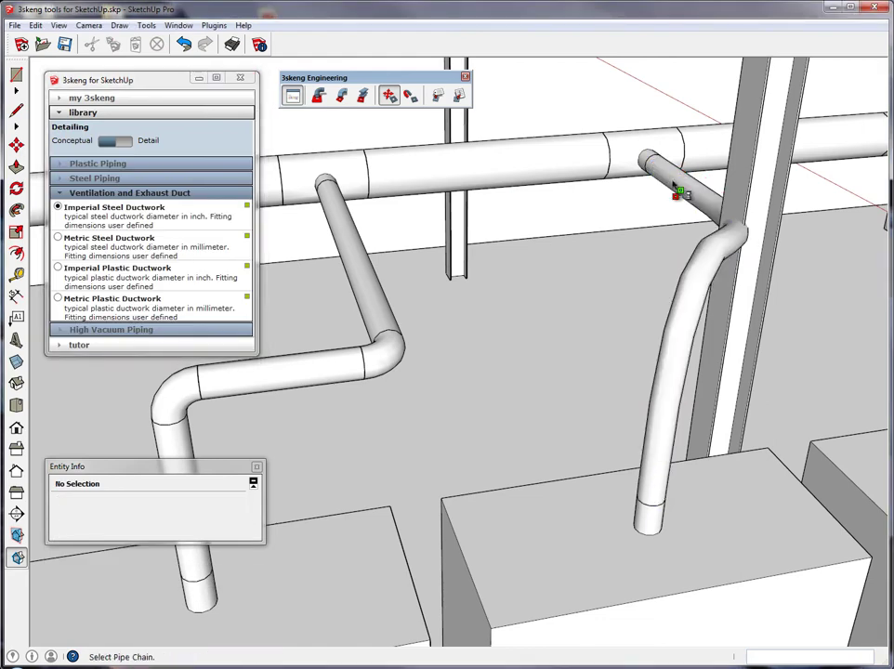
Move the flex pipe's outer bend point inward, away from the steel column, to reshape the curve.
click(717, 193)
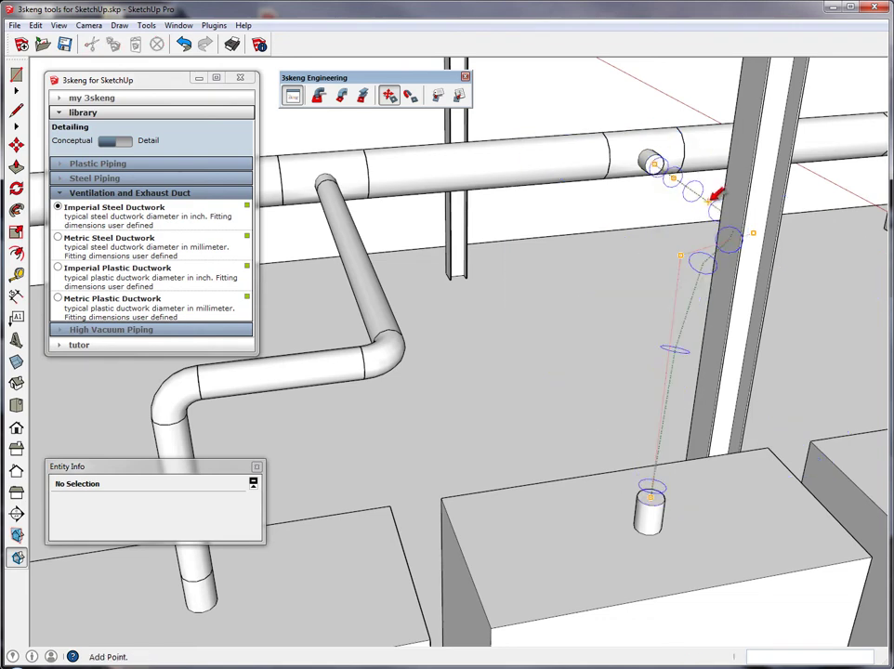
click(754, 231)
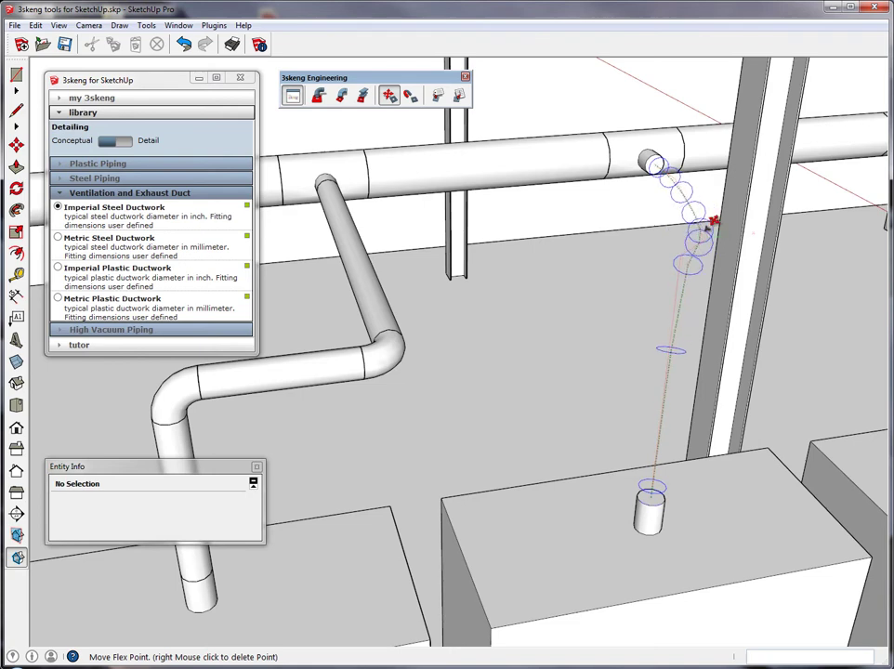
click(703, 226)
key(space)
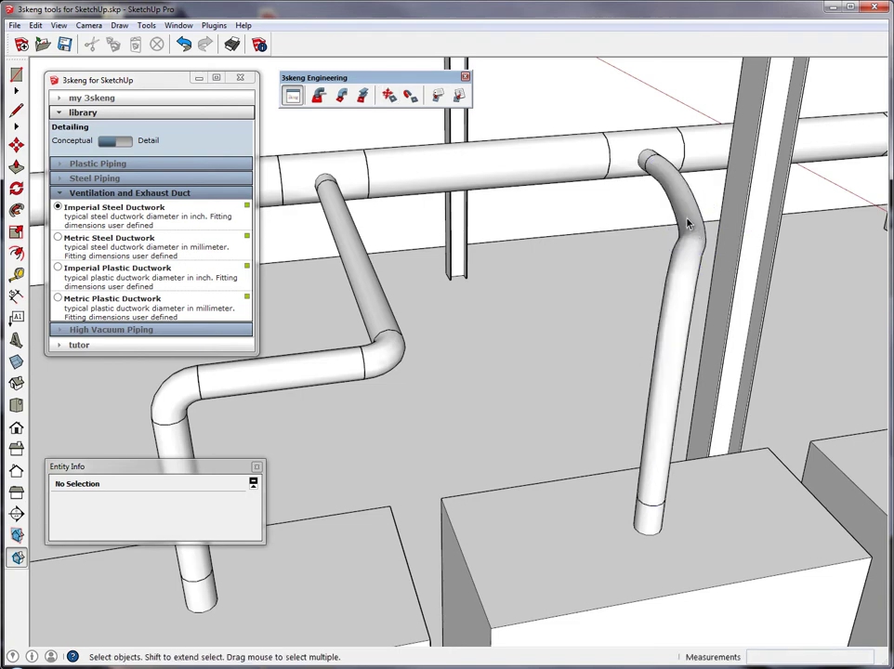
Delete the flex pipe and autopipe from the machine stub to the header branch outlet, using the route with 90° r/d 1.0 elbows.
middle_drag(655, 224, 693, 234)
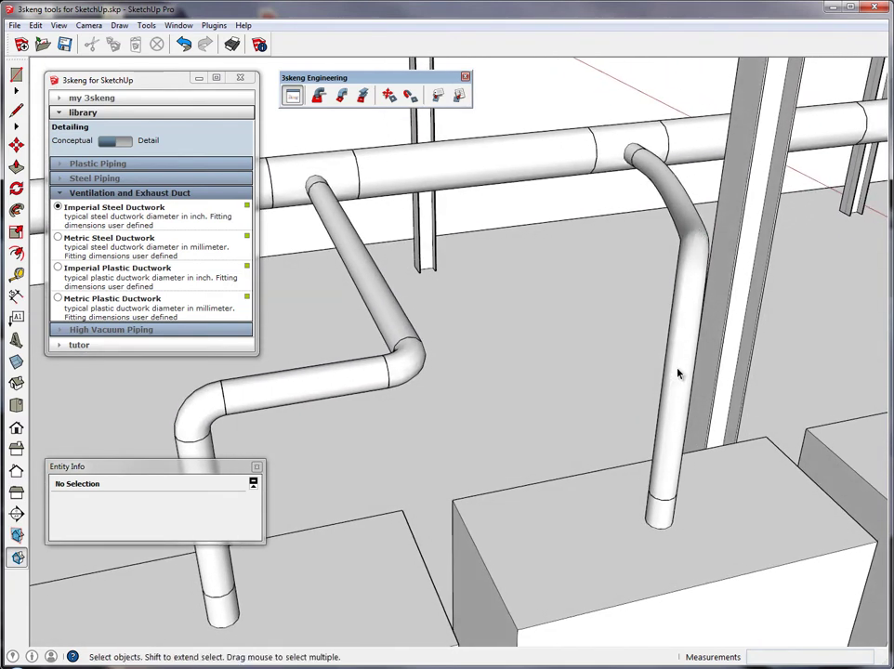
click(679, 372)
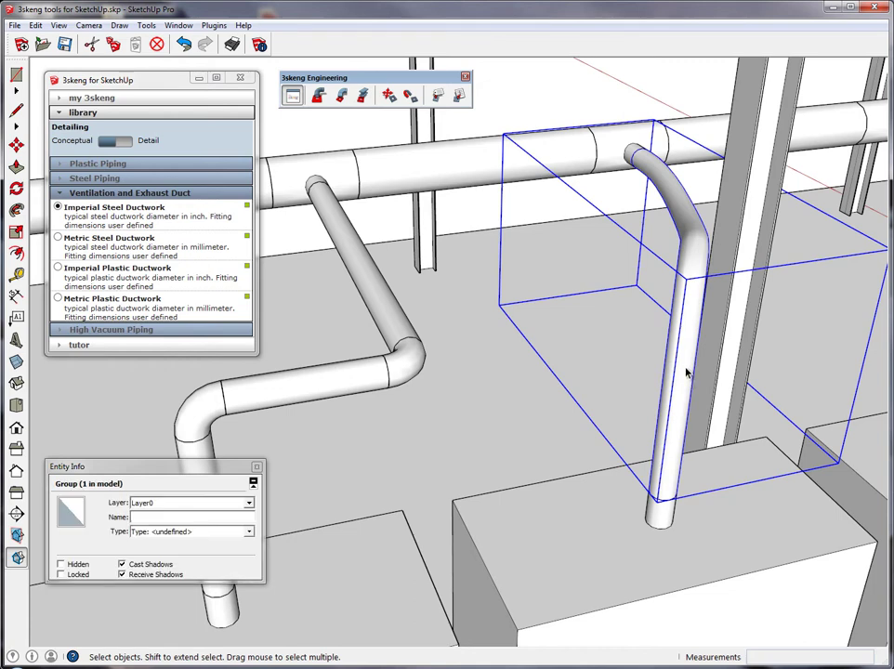
key(Delete)
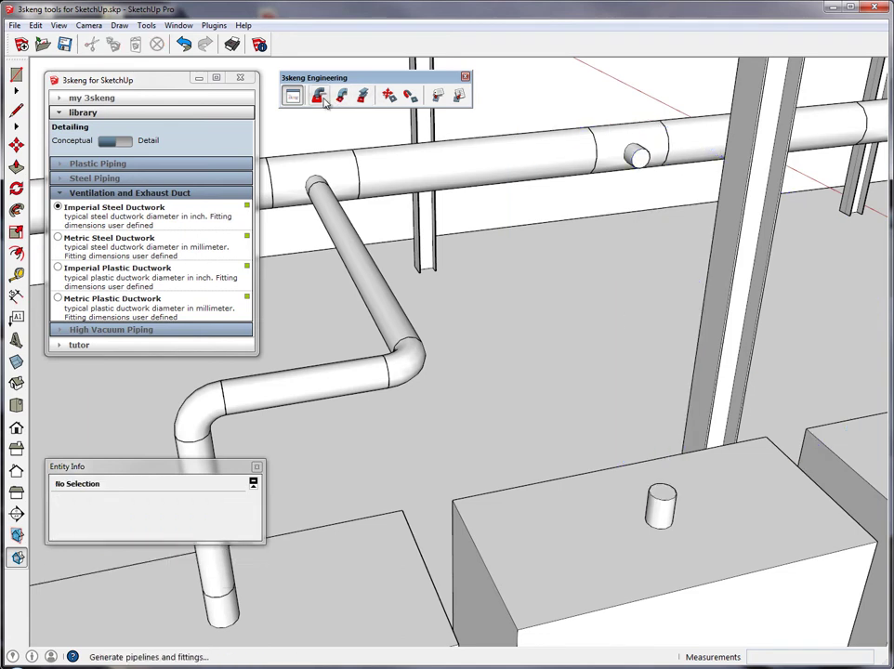
click(317, 94)
click(667, 478)
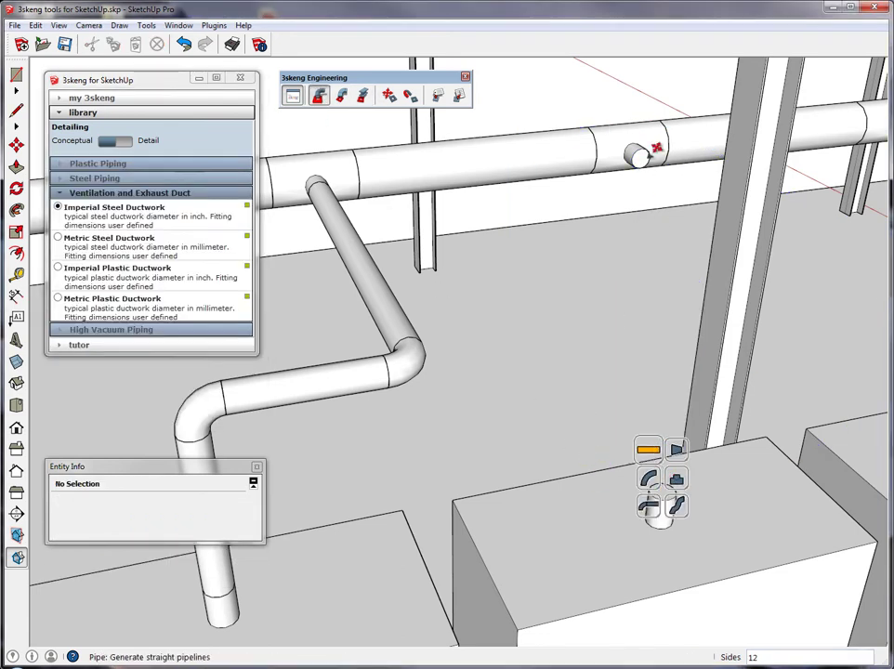
click(647, 449)
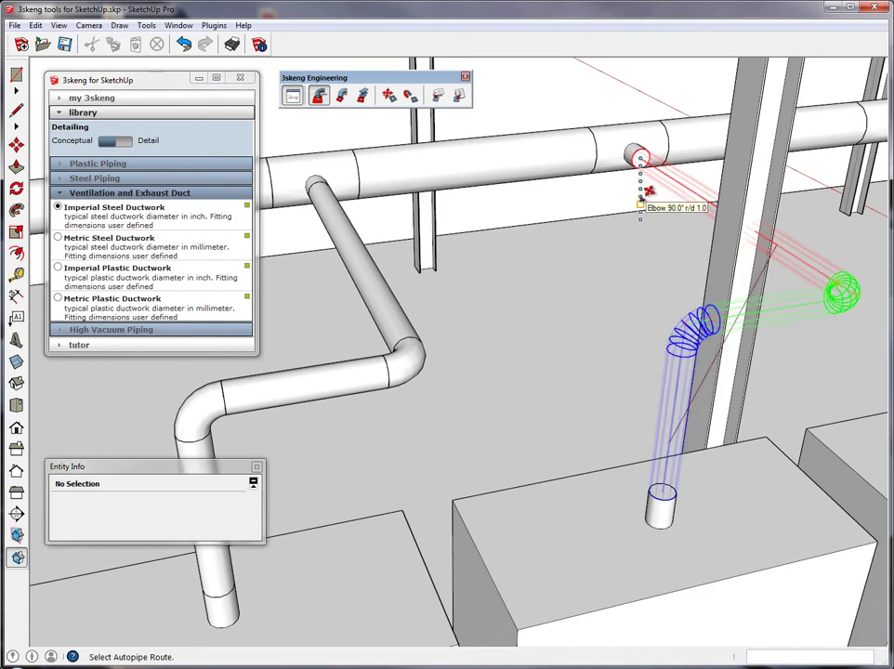
click(640, 199)
Shift the new run's header branch fitting about 20.4 inches along the header toward the neighbouring branch, clear of the steel column.
click(389, 95)
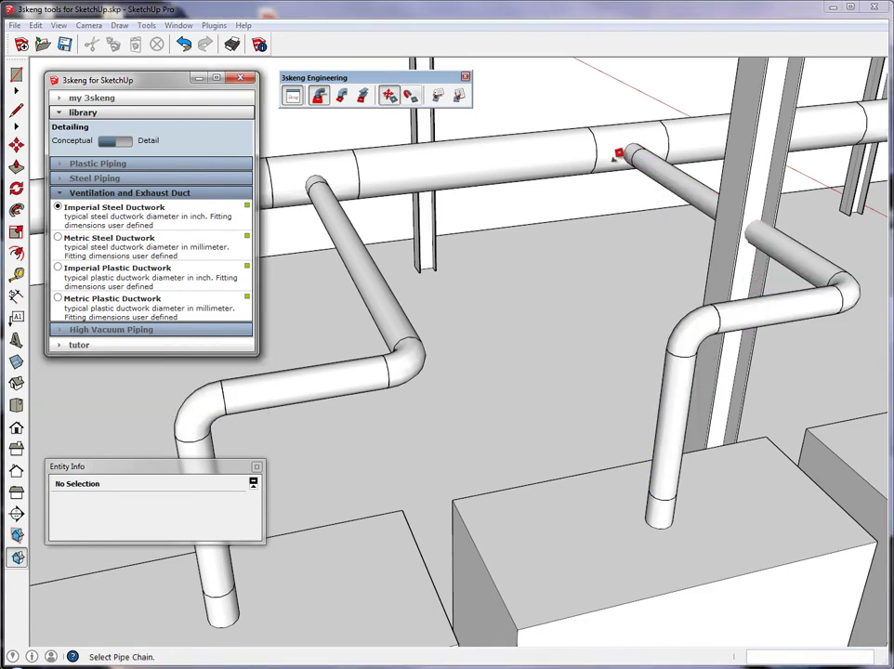
click(640, 155)
click(565, 152)
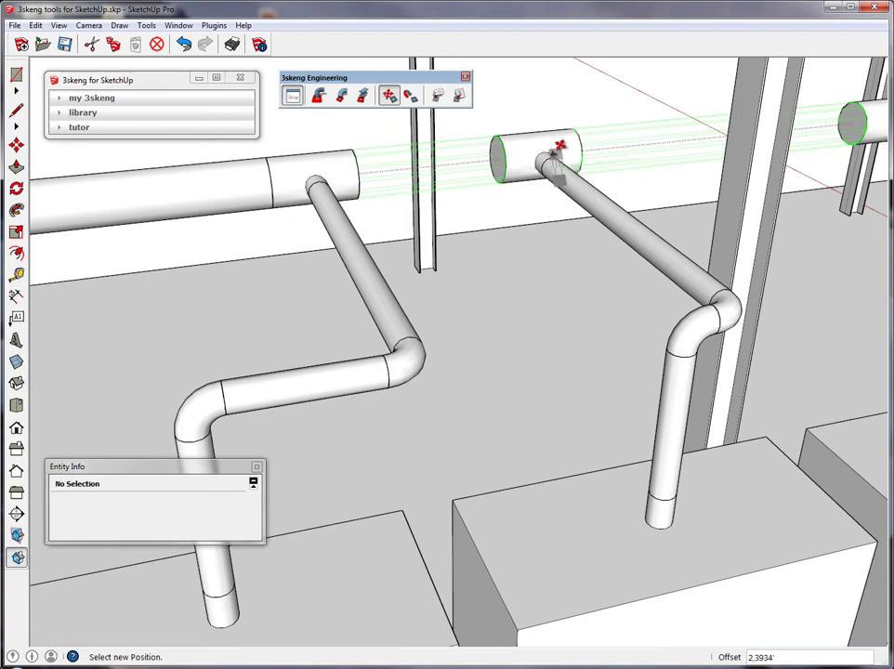
click(580, 147)
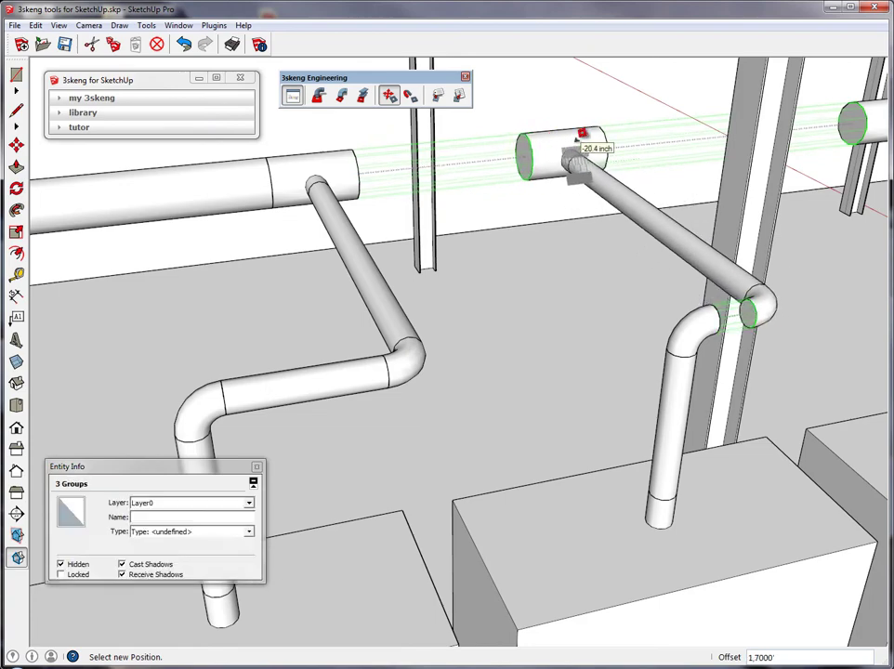
key(space)
Move the entire ventilation header about 34.6 inches horizontally toward the machines, with its connected pipes adjusting.
middle_drag(576, 255, 477, 223)
scroll(563, 269, down, 5)
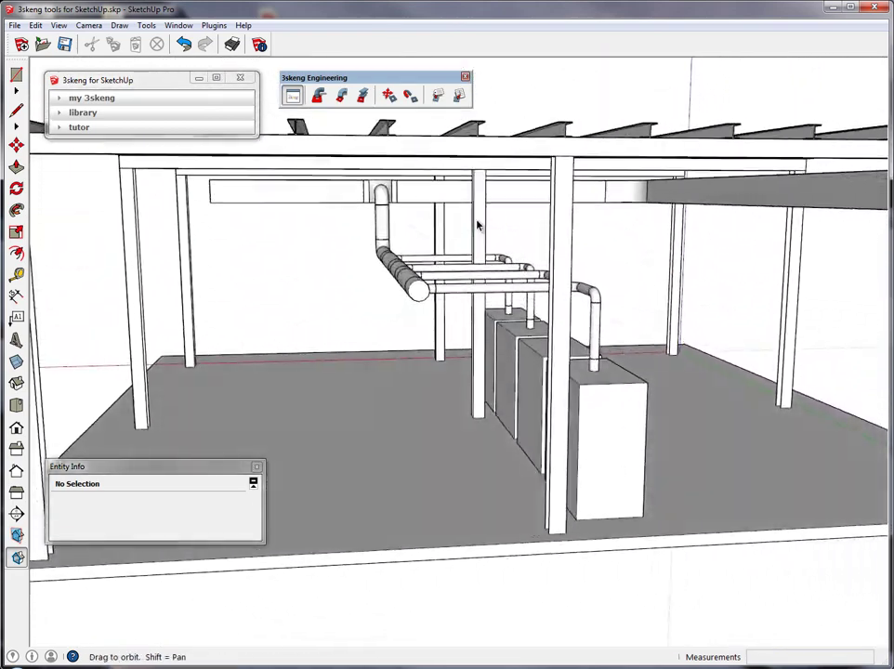
scroll(437, 206, up, 3)
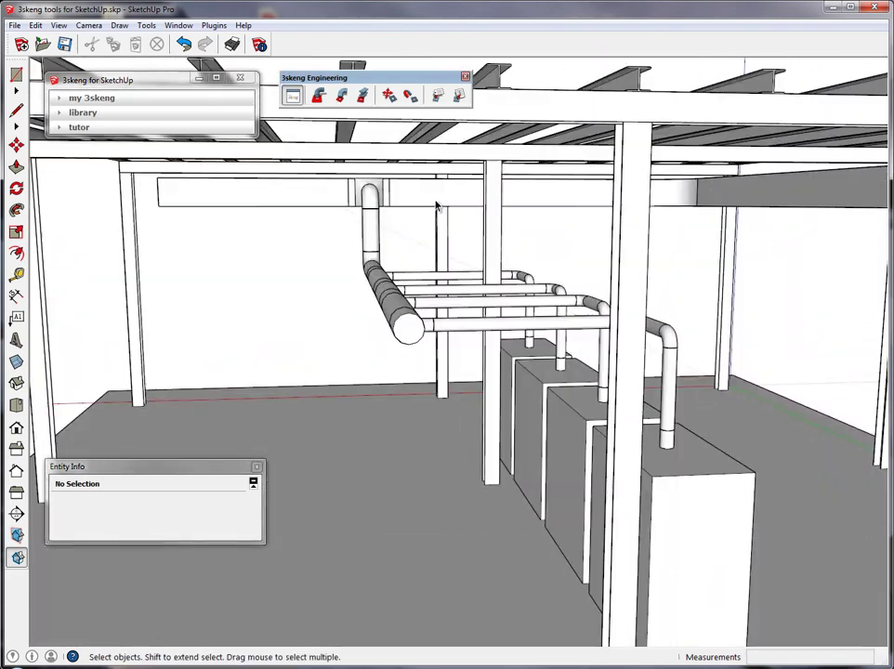
click(390, 95)
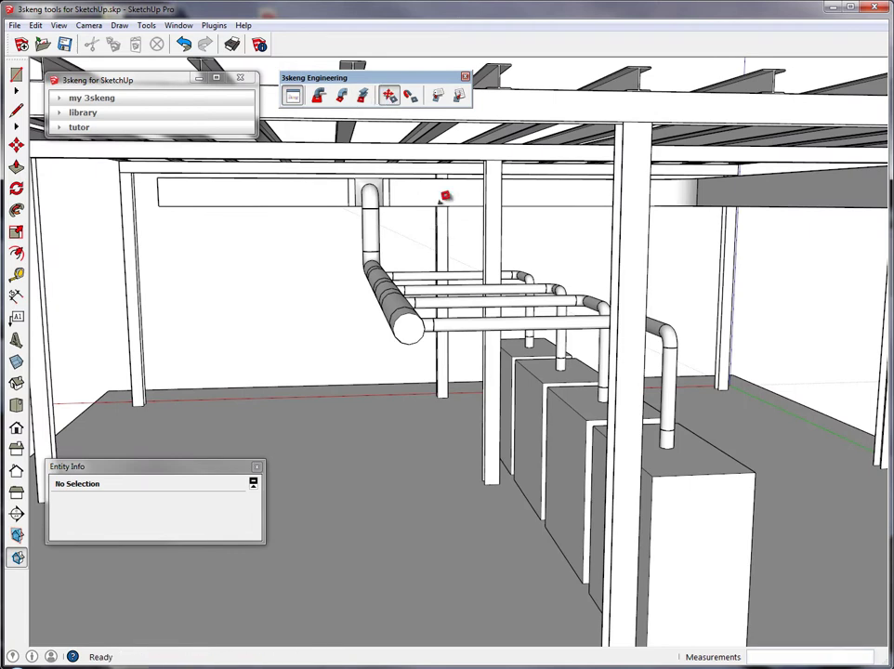
click(409, 323)
click(327, 313)
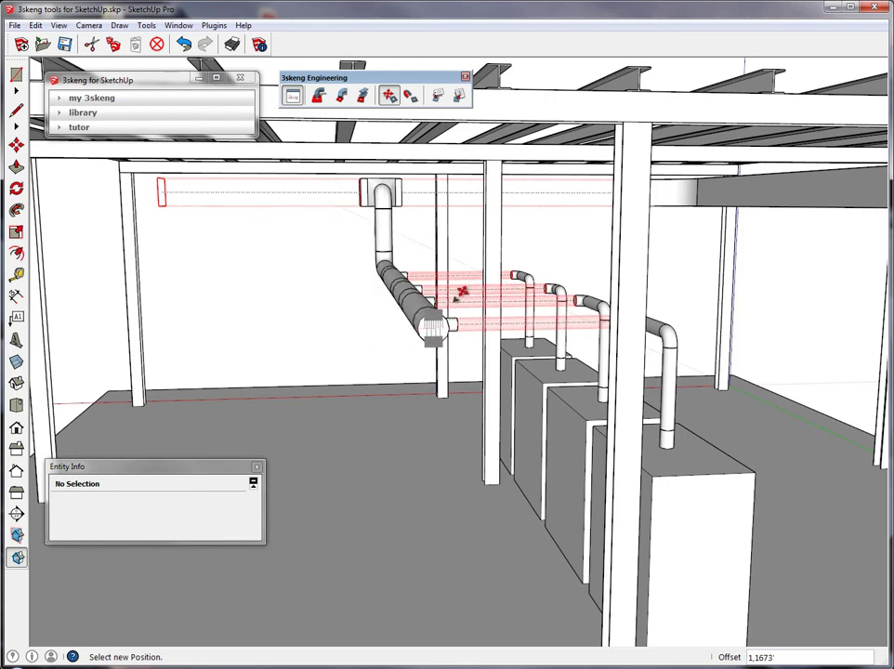
mouse_move(397, 247)
middle_down()
mouse_move(347, 255)
mouse_move(400, 232)
middle_up()
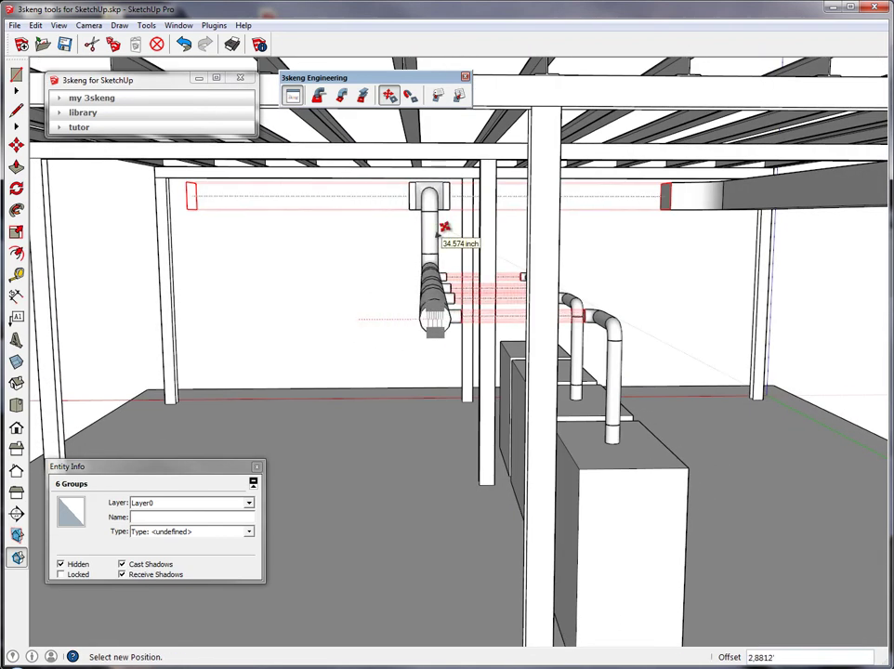
click(442, 229)
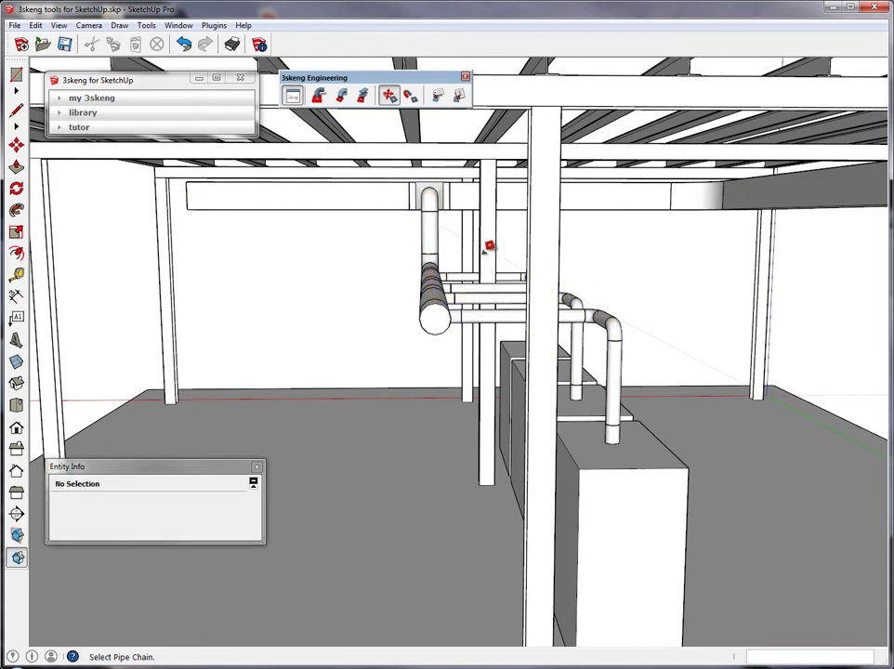
key(space)
Lower the roof joists together with the main beam and columns of the row at the duct end of the building.
middle_drag(475, 286, 280, 251)
scroll(482, 314, down, 5)
scroll(471, 265, down, 5)
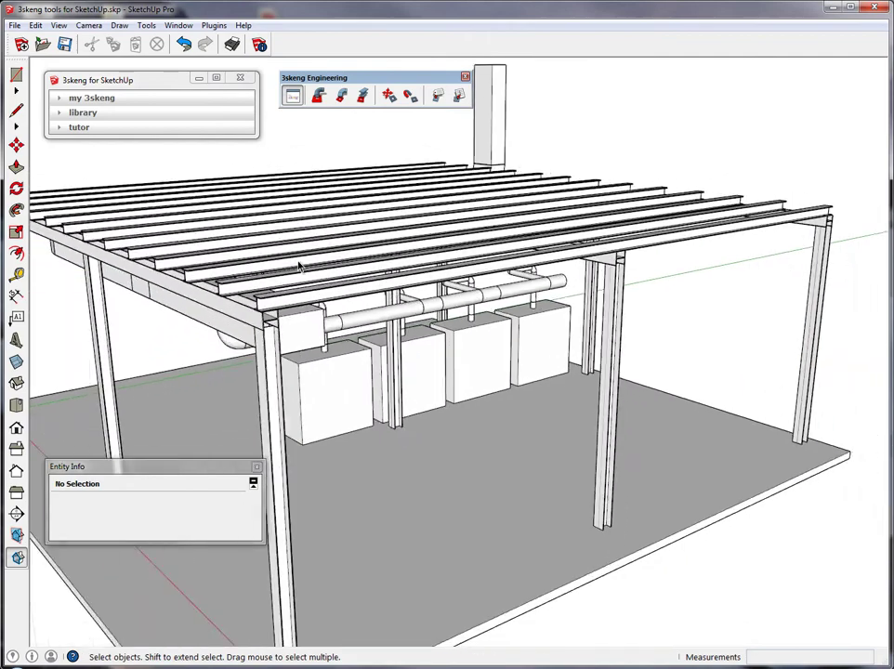
middle_drag(470, 264, 322, 284)
scroll(363, 283, down, 4)
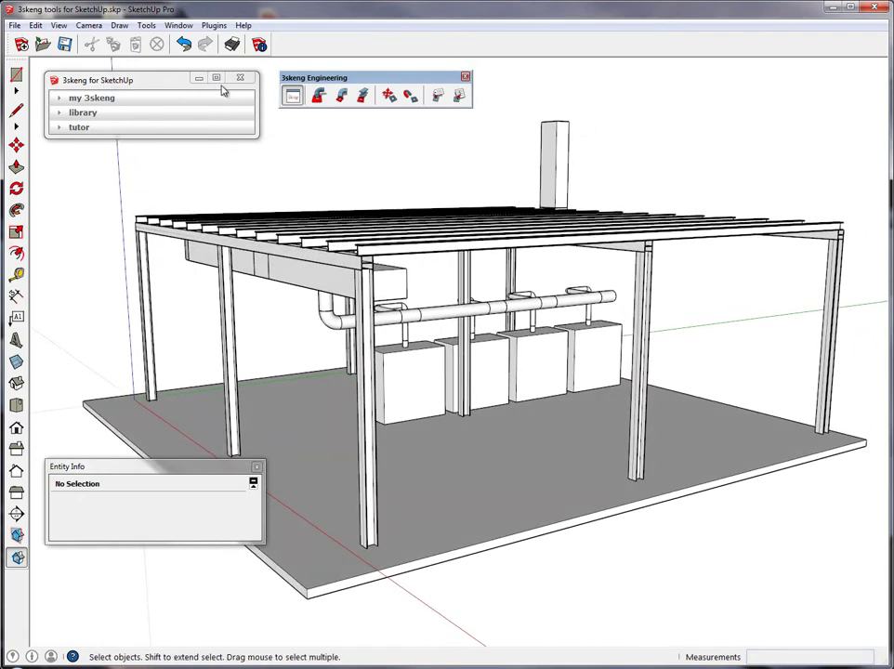
click(389, 97)
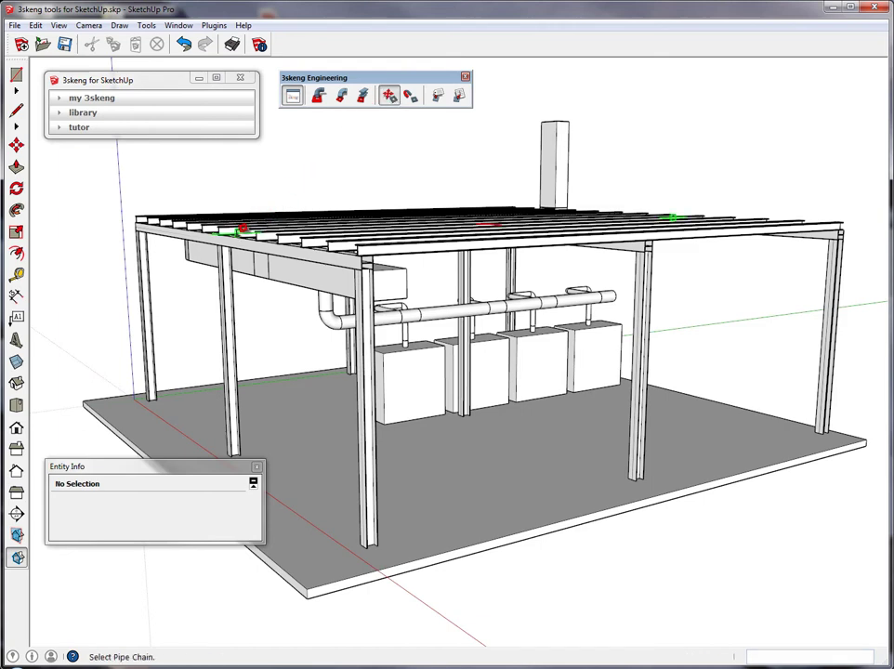
click(236, 235)
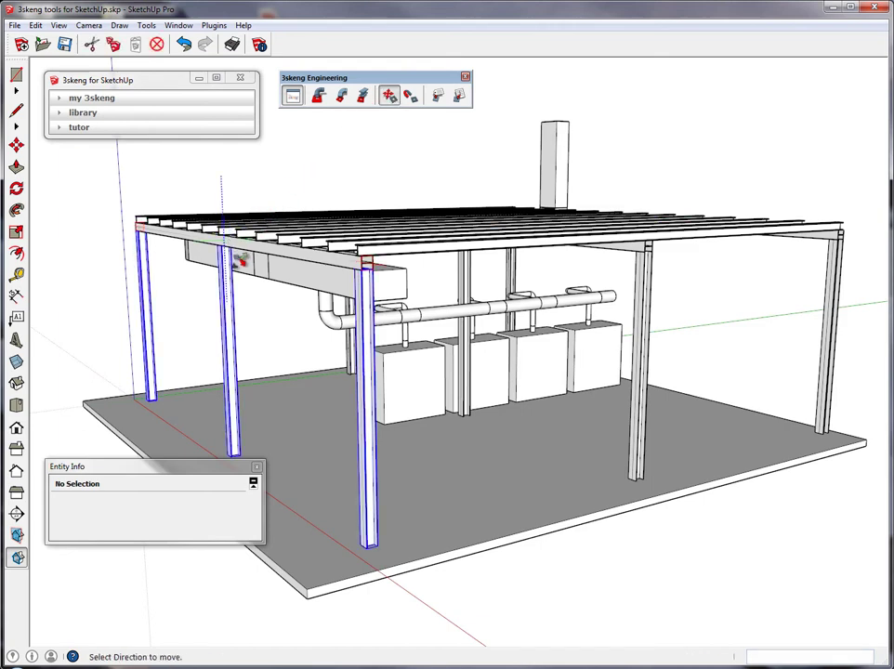
click(243, 281)
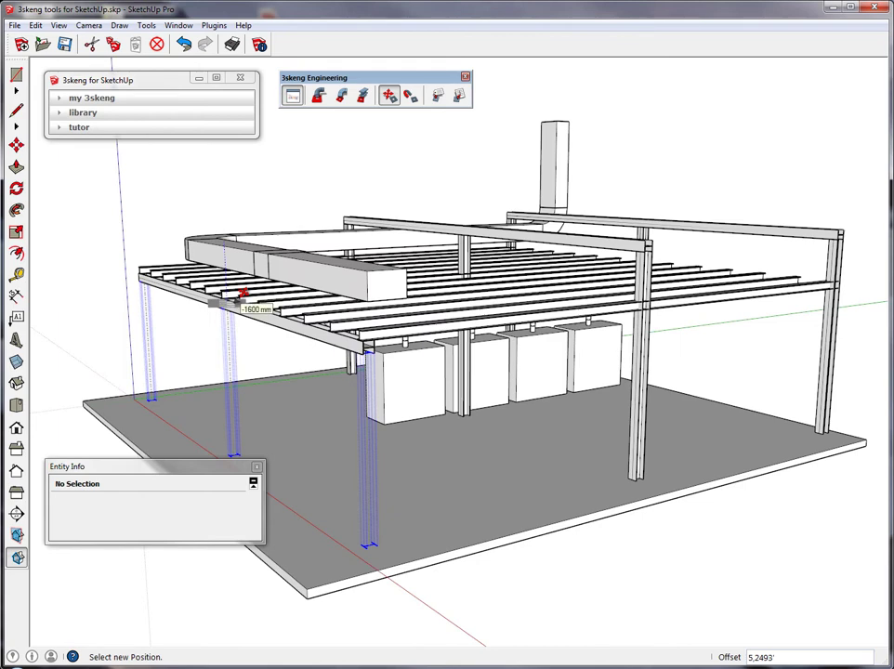
click(243, 296)
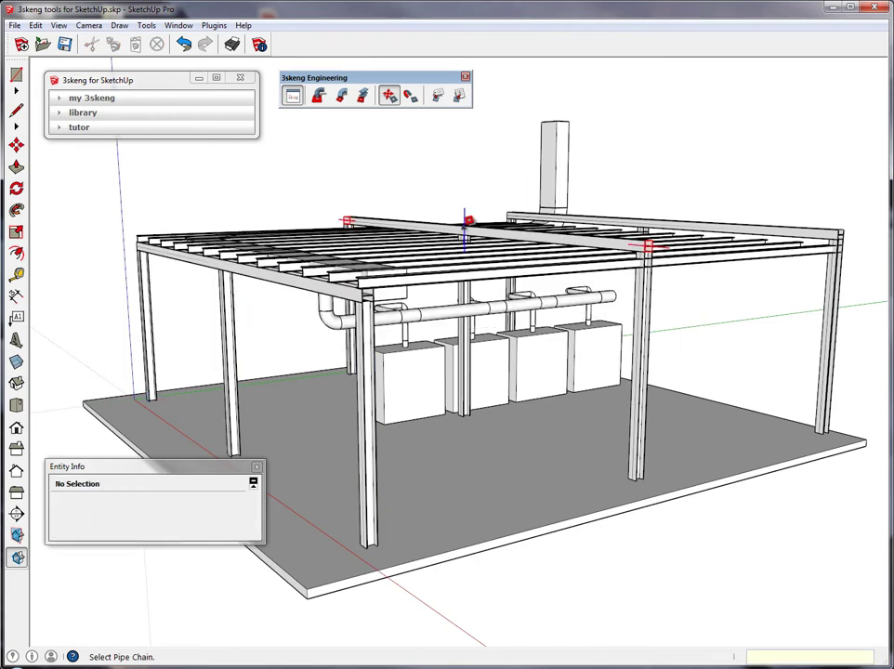
Lower the main beams of the middle and far column rows to match the lowered roof joists.
click(467, 230)
click(467, 266)
click(467, 283)
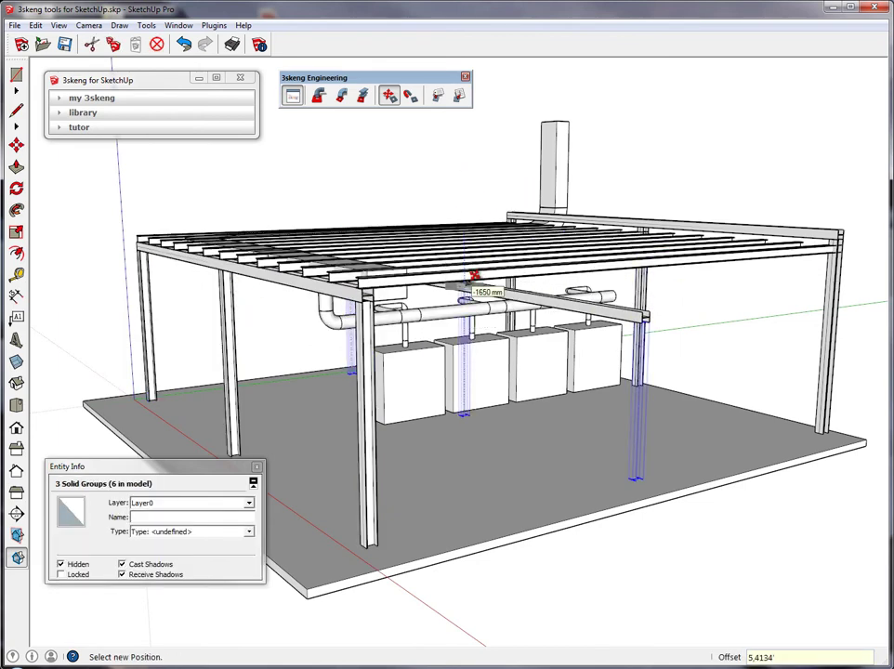
click(649, 207)
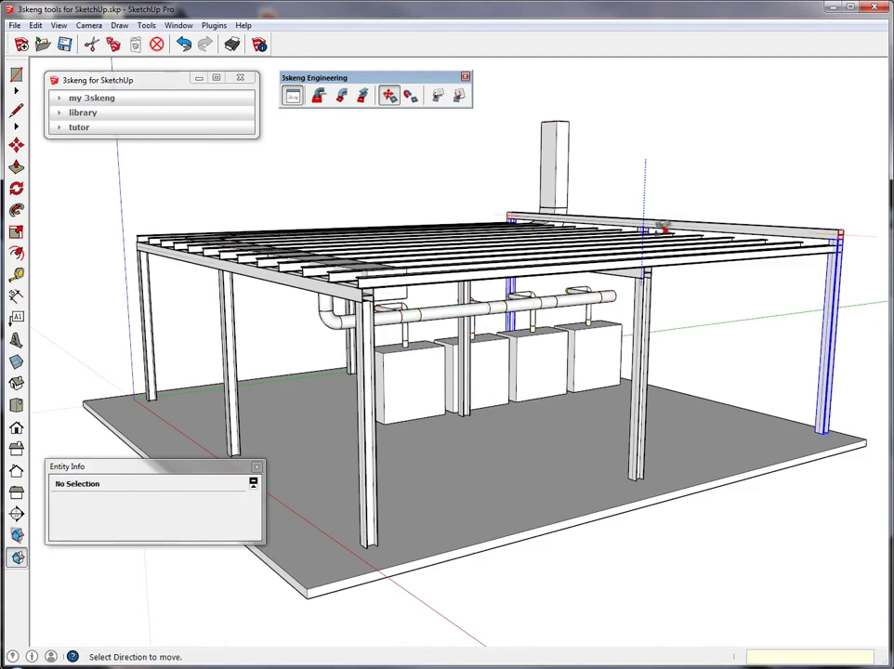
click(661, 229)
click(666, 238)
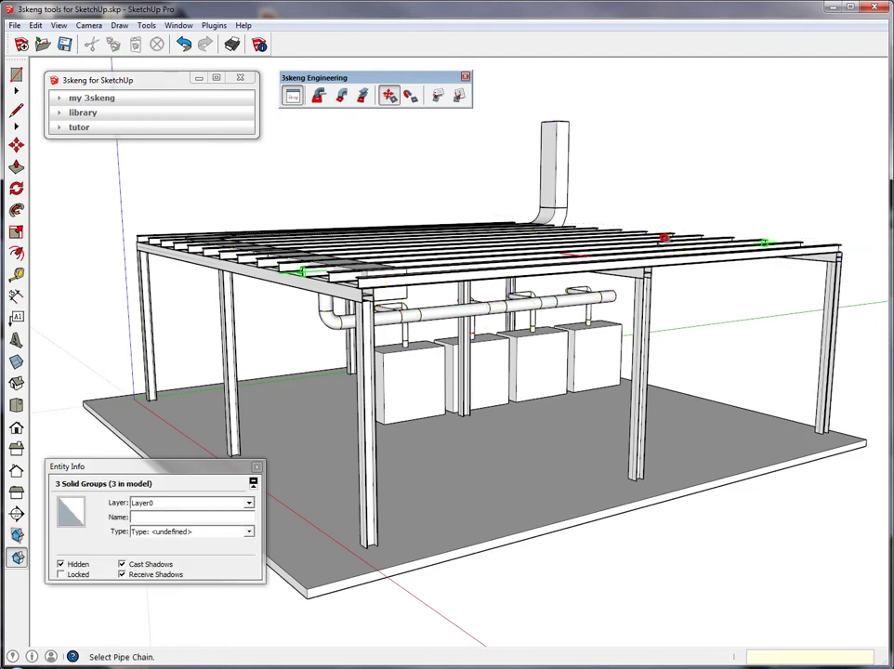
Move the rectangular exhaust duct straight down so it sits below the lowered roof beams, keeping its header connection.
middle_drag(559, 299, 274, 251)
scroll(295, 266, up, 2)
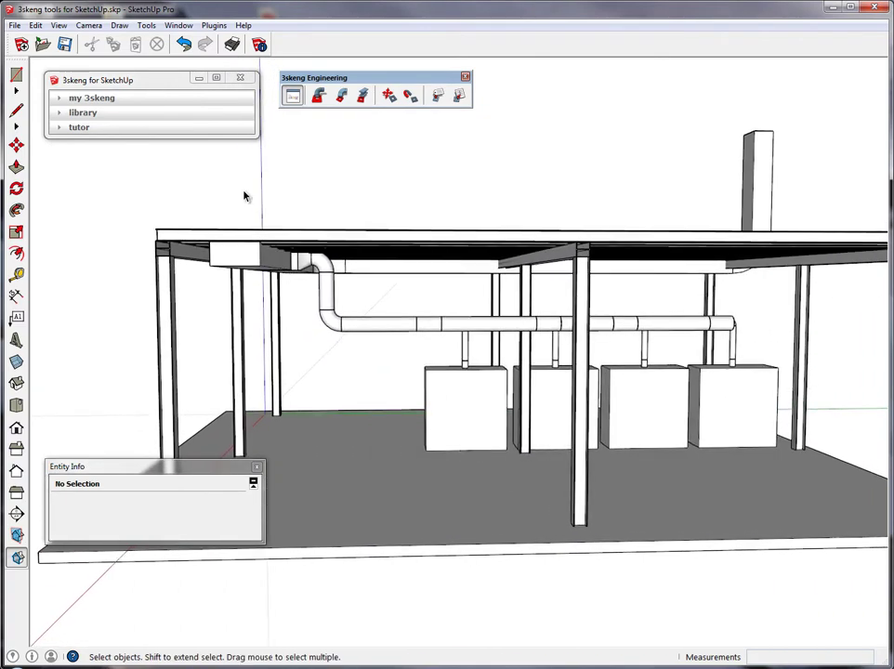
click(389, 95)
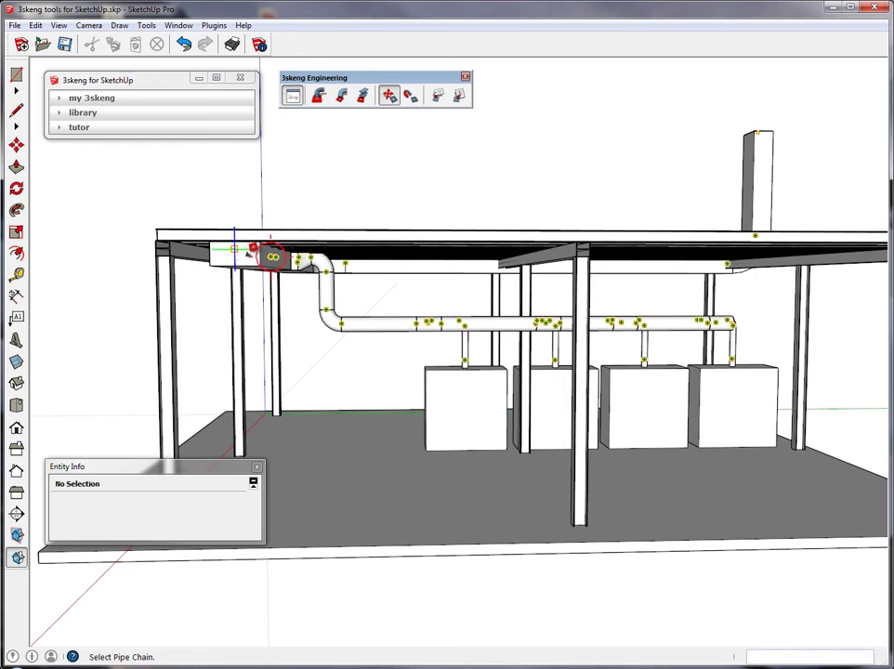
click(257, 258)
click(256, 281)
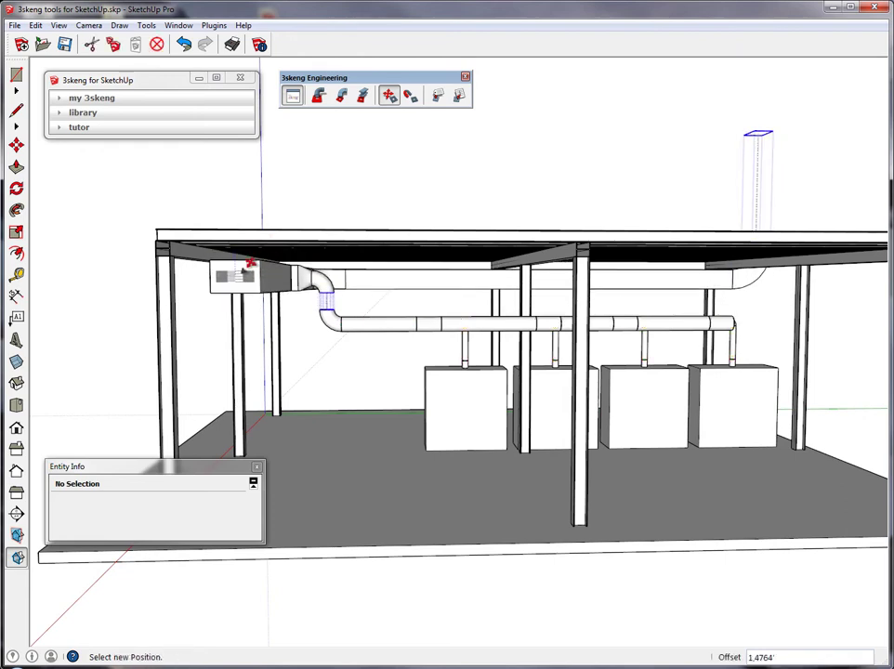
click(249, 269)
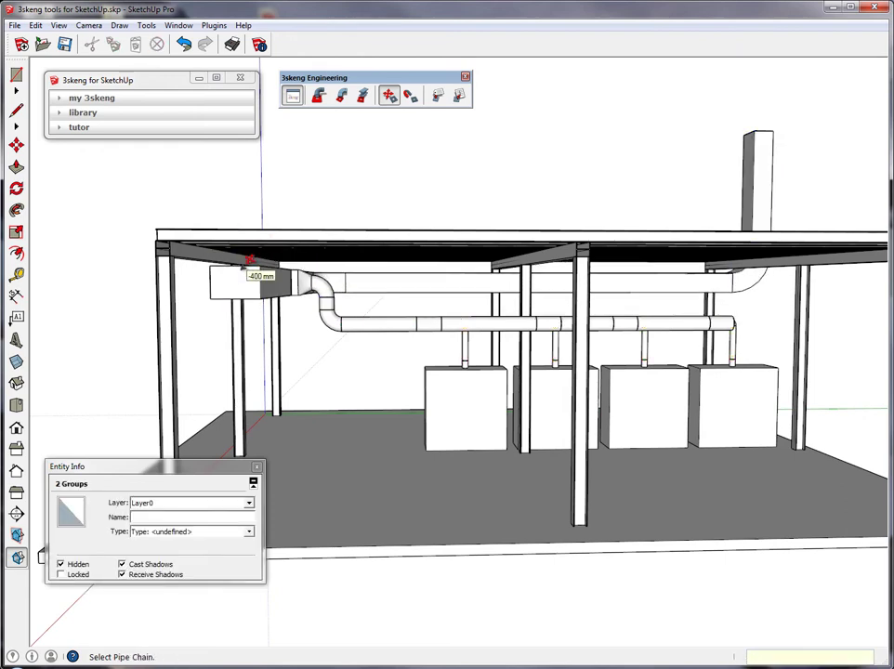
Lower the ventilation header by 1 foot together with its connected pipes.
click(734, 319)
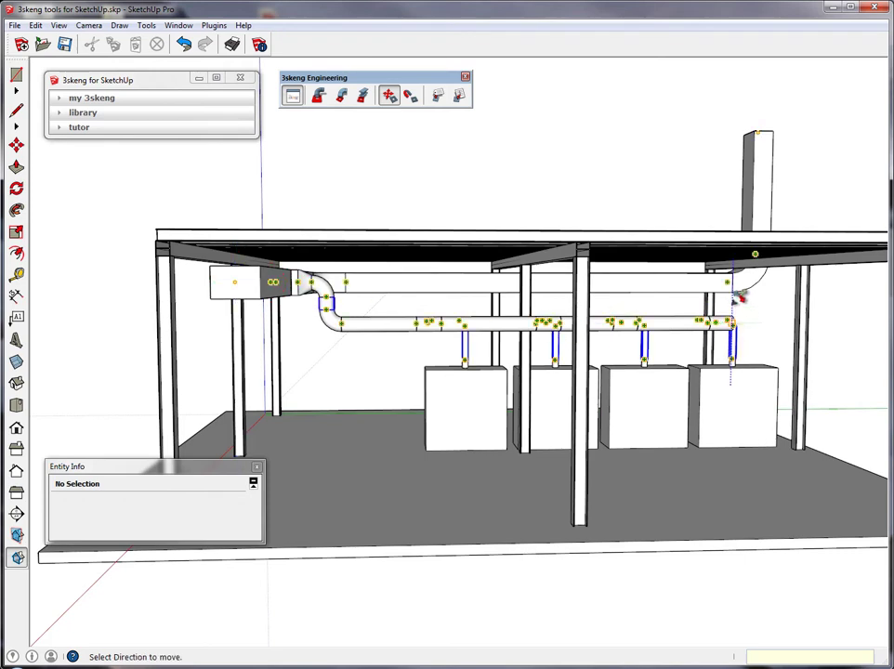
click(733, 292)
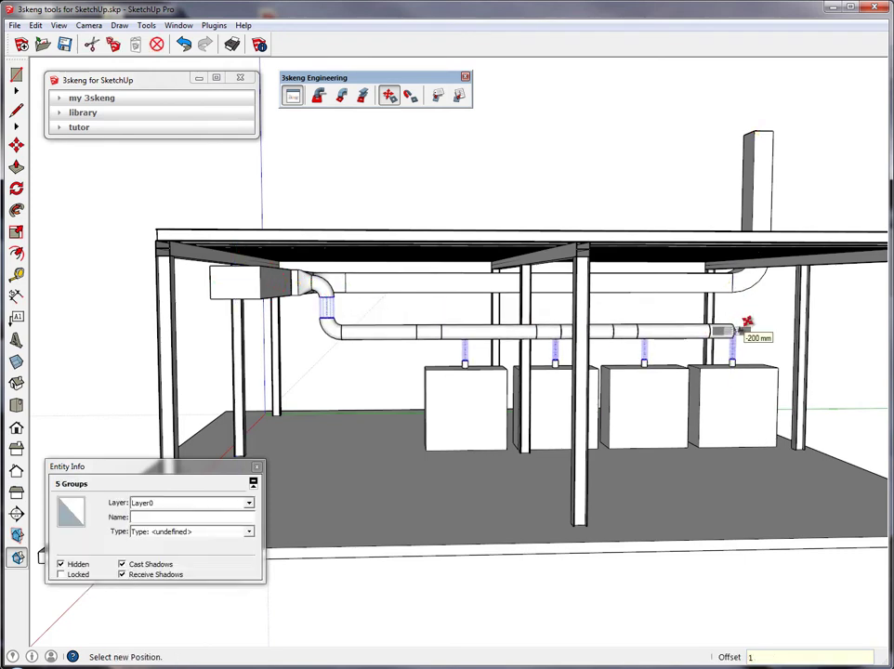
click(741, 331)
key(space)
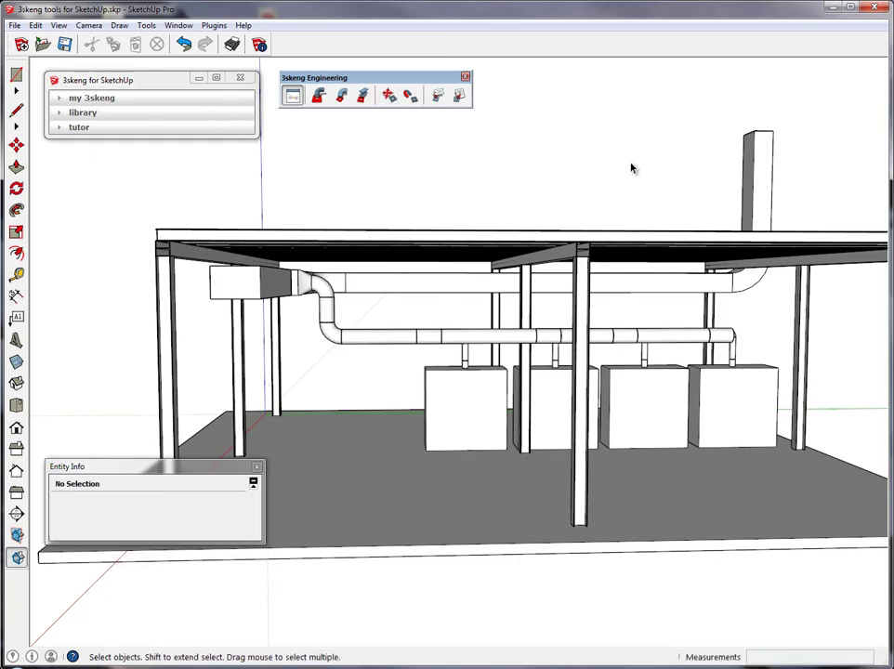
middle_drag(631, 168, 569, 370)
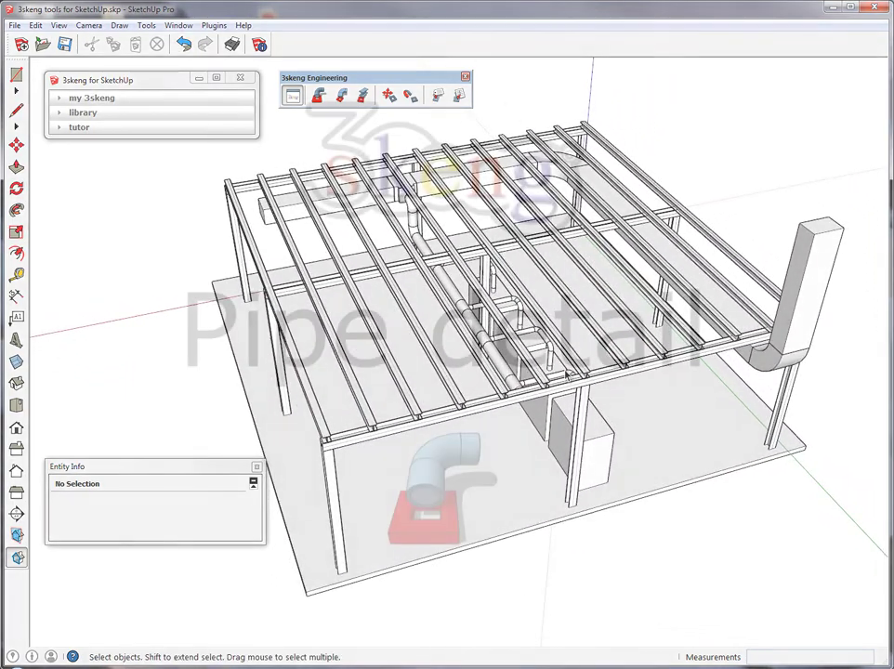
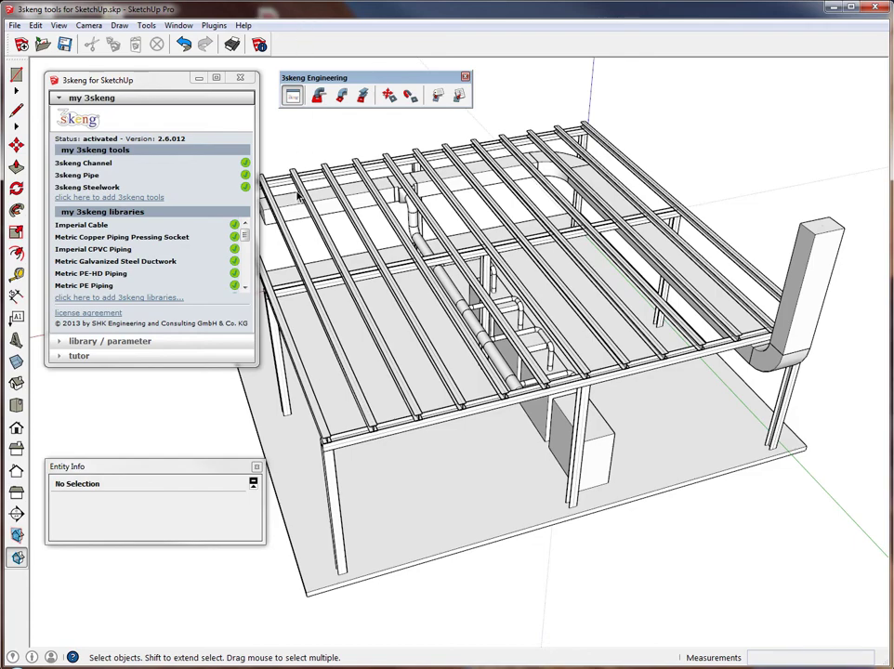
Open the end machine's component for editing and set the piping library's detailing level to Detail.
middle_drag(301, 230, 848, 93)
scroll(342, 369, up, 6)
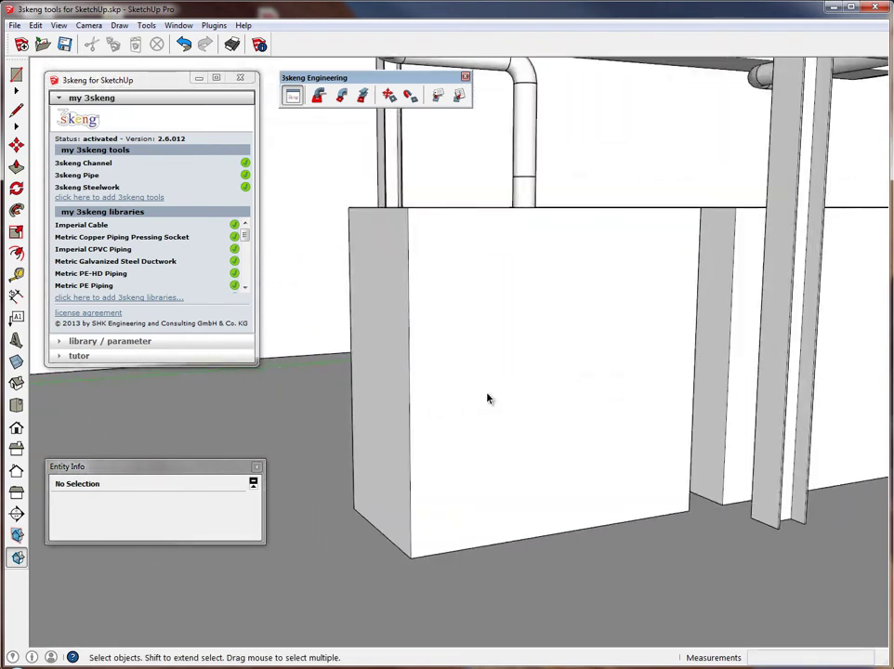
double_click(490, 399)
click(319, 97)
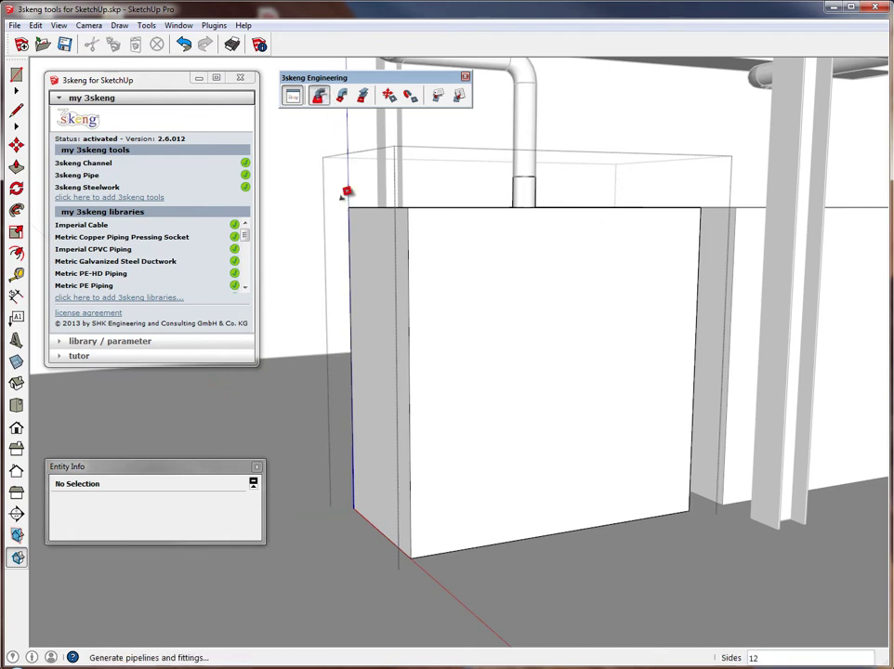
middle_drag(358, 197, 247, 179)
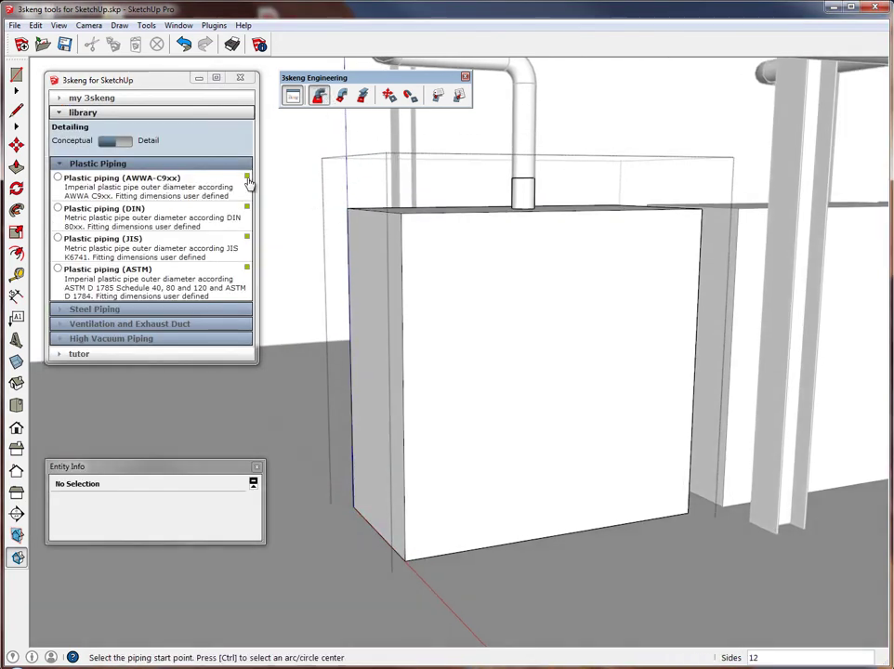
click(126, 144)
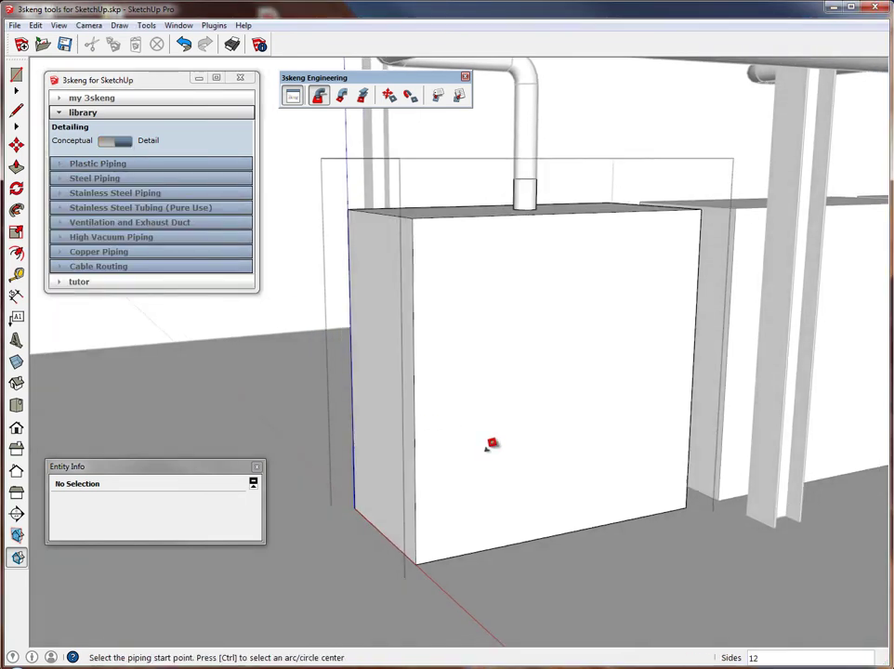
Start a straight pipe near the lower corner of the machine's front face, using CPVC Pipe (in), S80 ASTM F-441.
scroll(490, 445, up, 2)
right_click(468, 444)
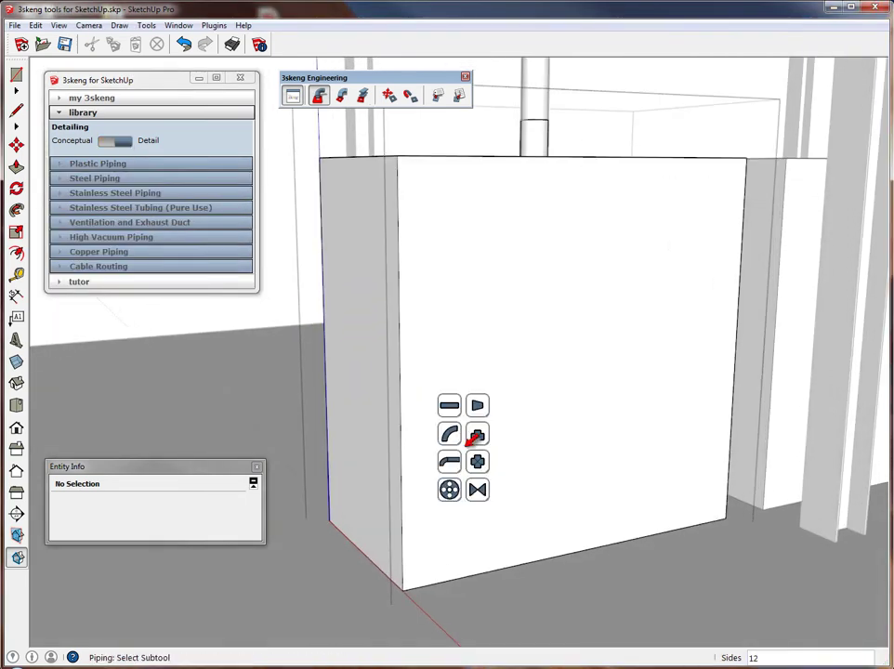
click(450, 407)
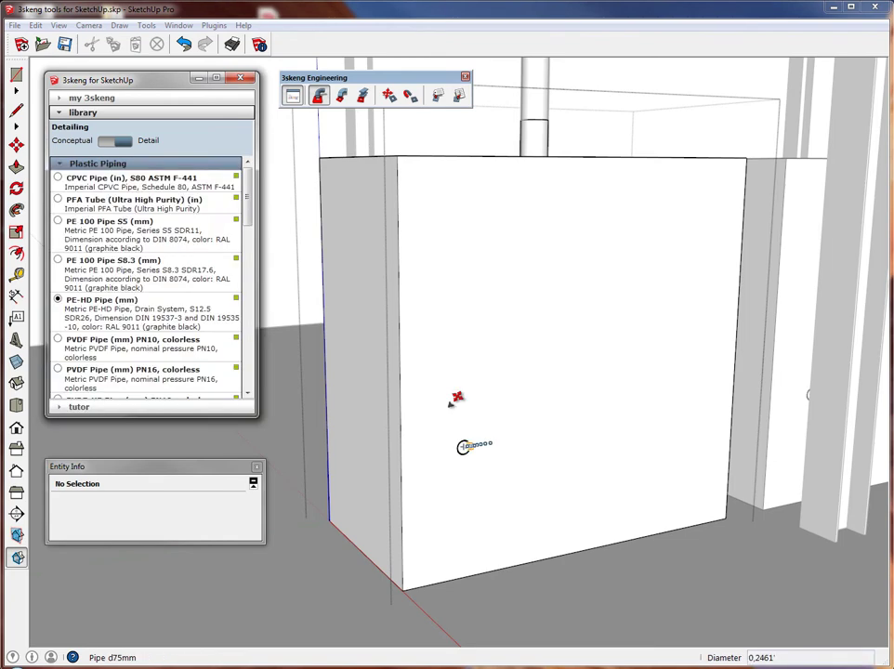
middle_drag(471, 444, 458, 451)
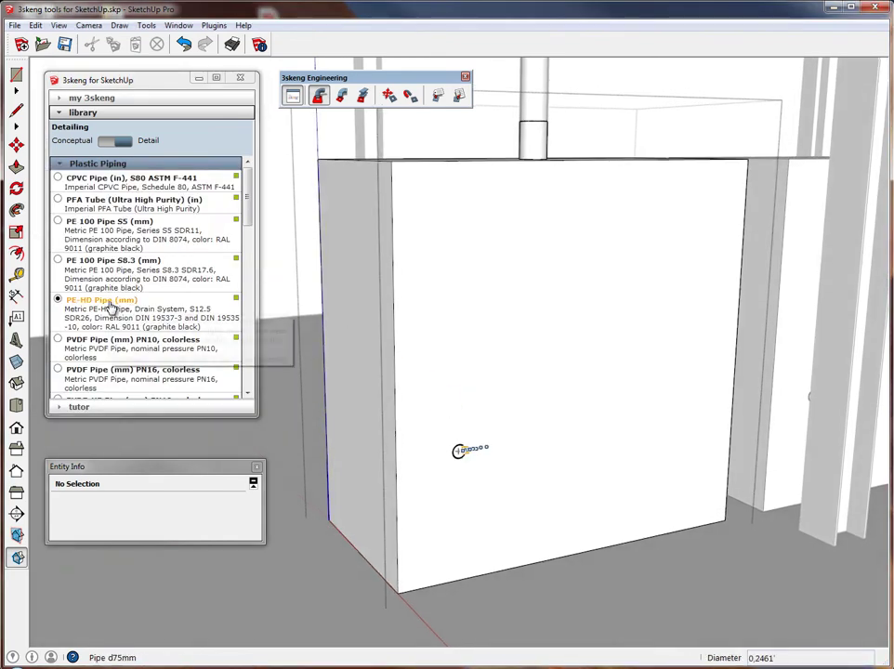
click(97, 185)
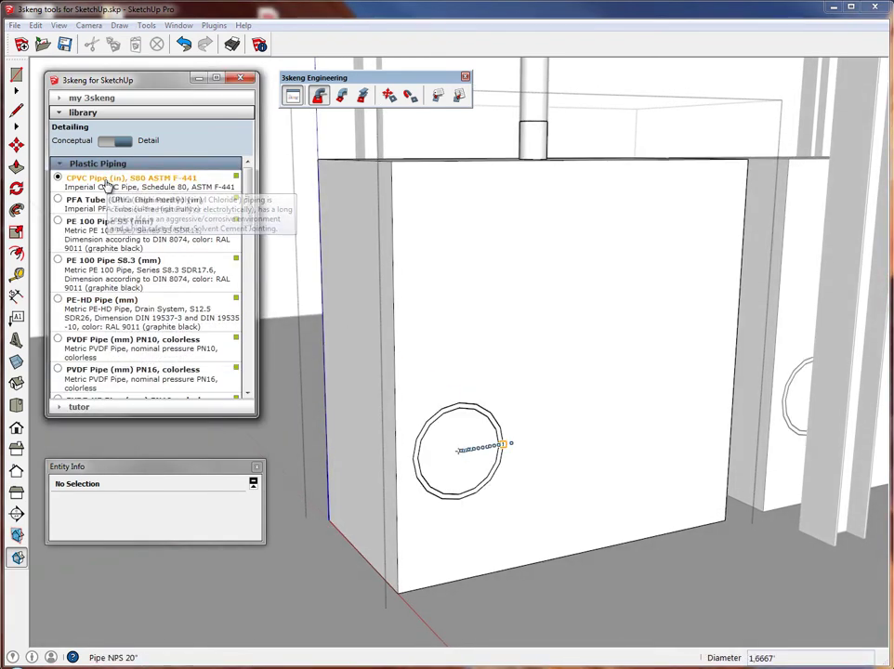
Size the CPVC pipe to NPS 1" and extend it as a short stub out of the machine's front face.
middle_drag(420, 446, 459, 455)
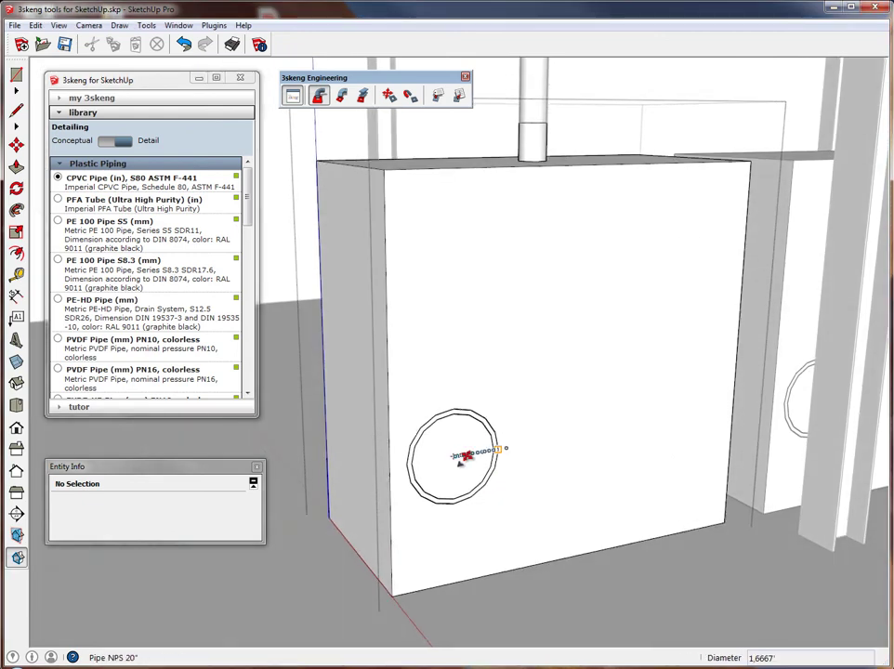
scroll(459, 451, up, 5)
scroll(460, 451, up, 1)
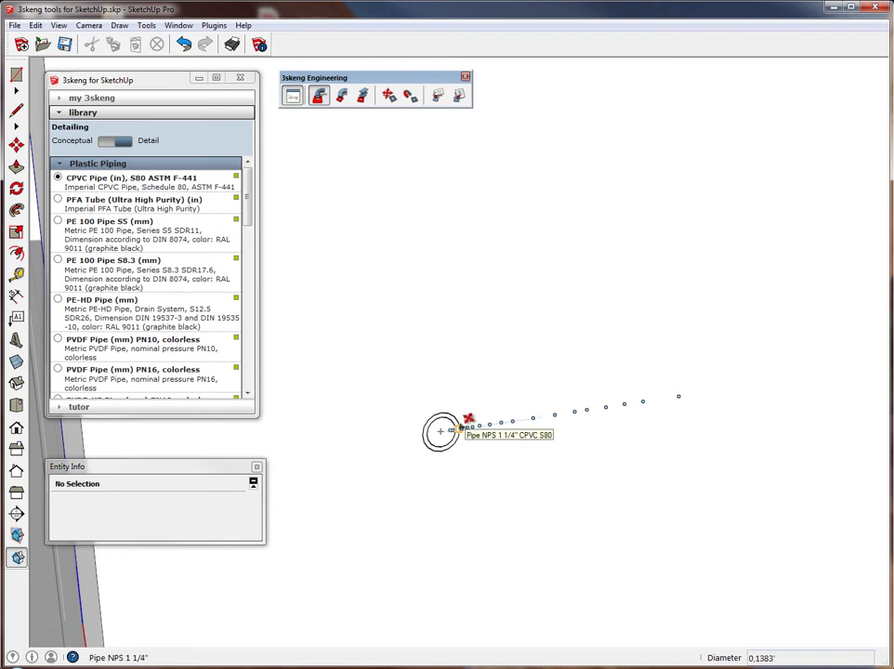
click(466, 420)
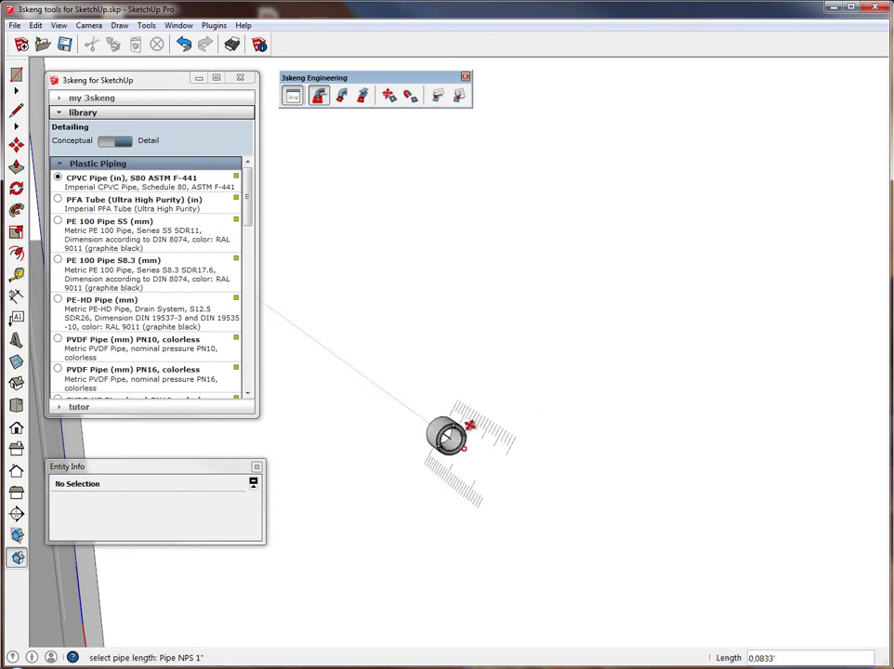
click(465, 446)
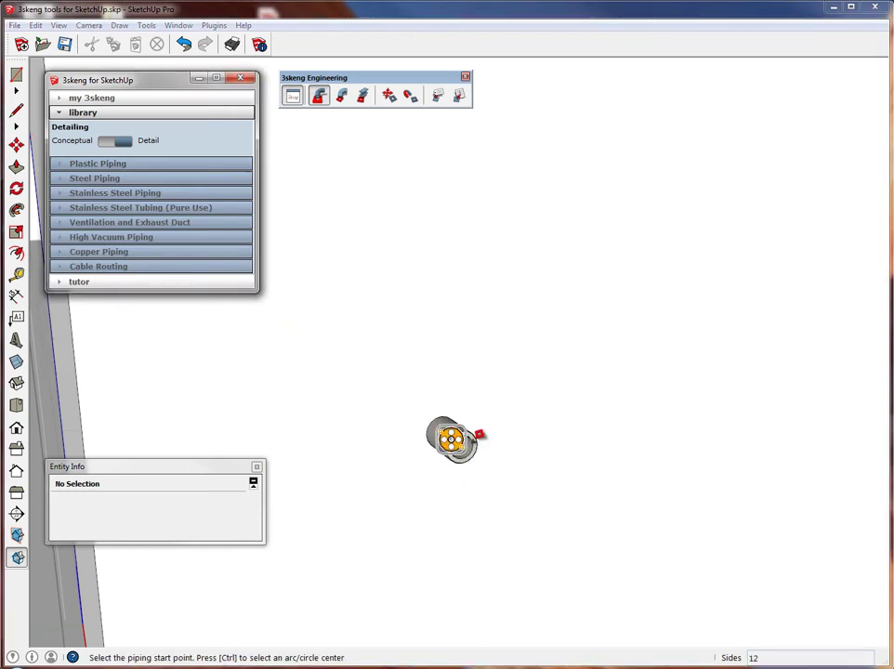
Attach a female NPS 1" CPVC Threaded Union (in), S80 to the open end of the pipe stub.
mouse_move(450, 439)
middle_down()
mouse_move(469, 434)
mouse_move(463, 446)
middle_up()
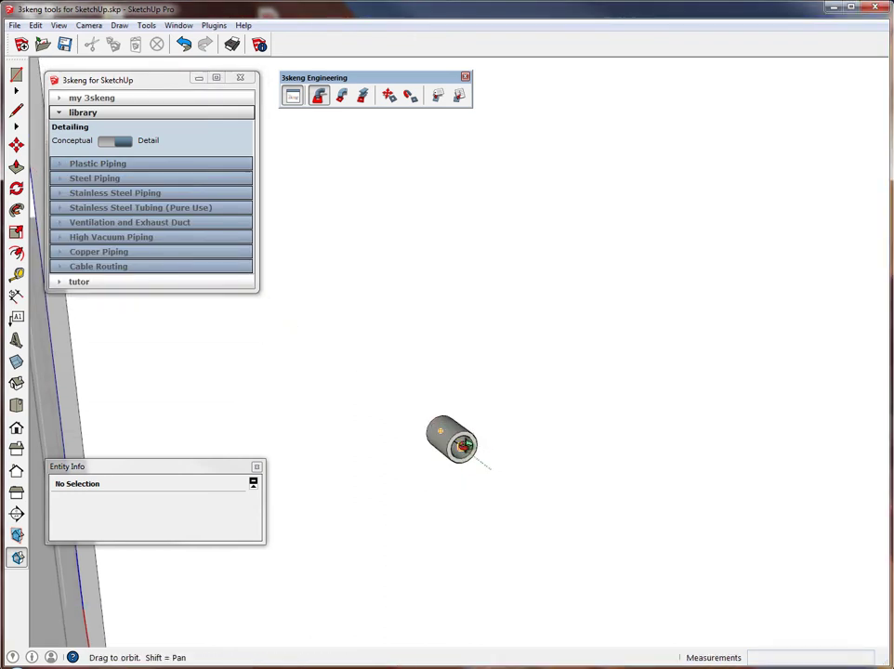
click(458, 444)
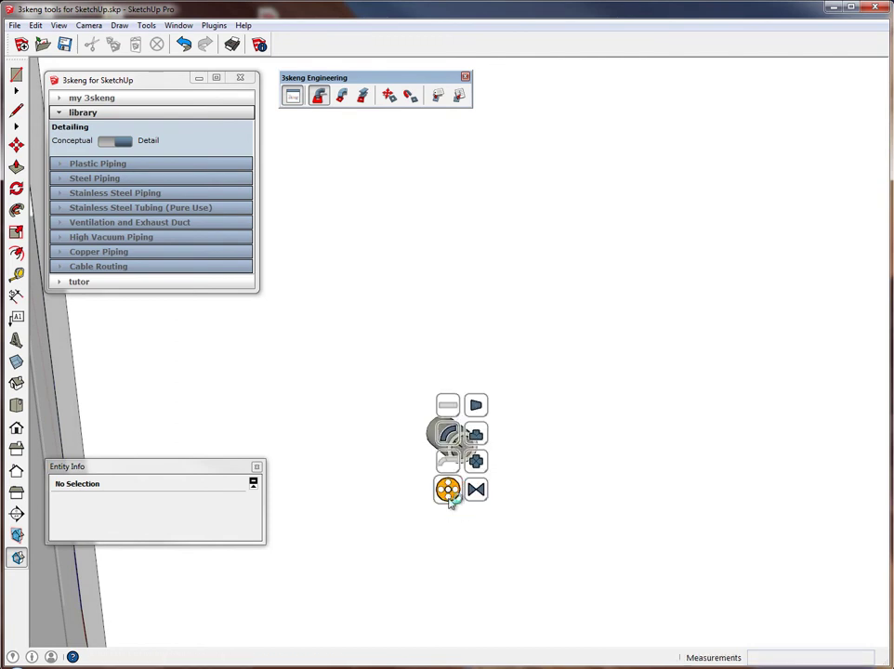
click(448, 493)
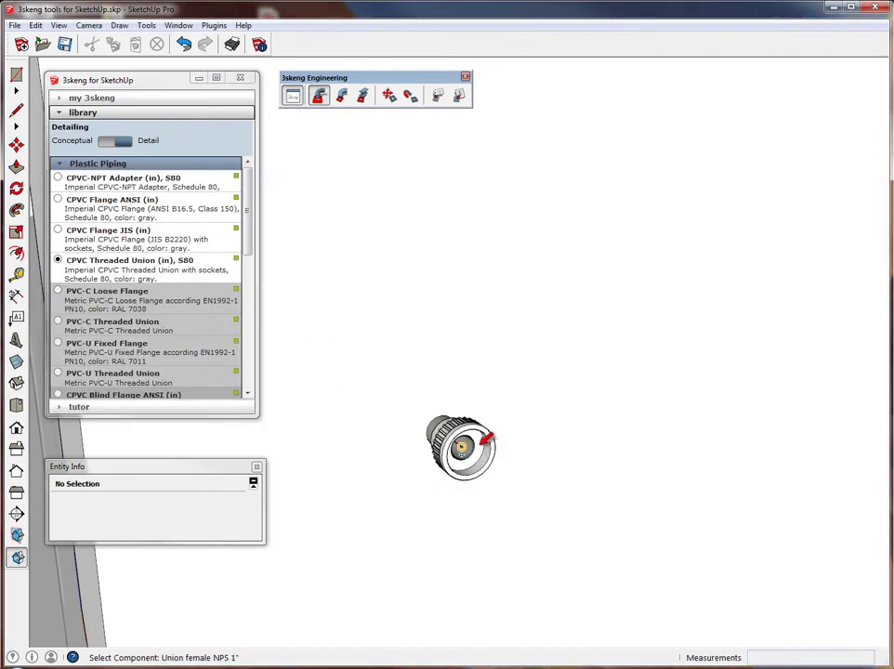
click(460, 447)
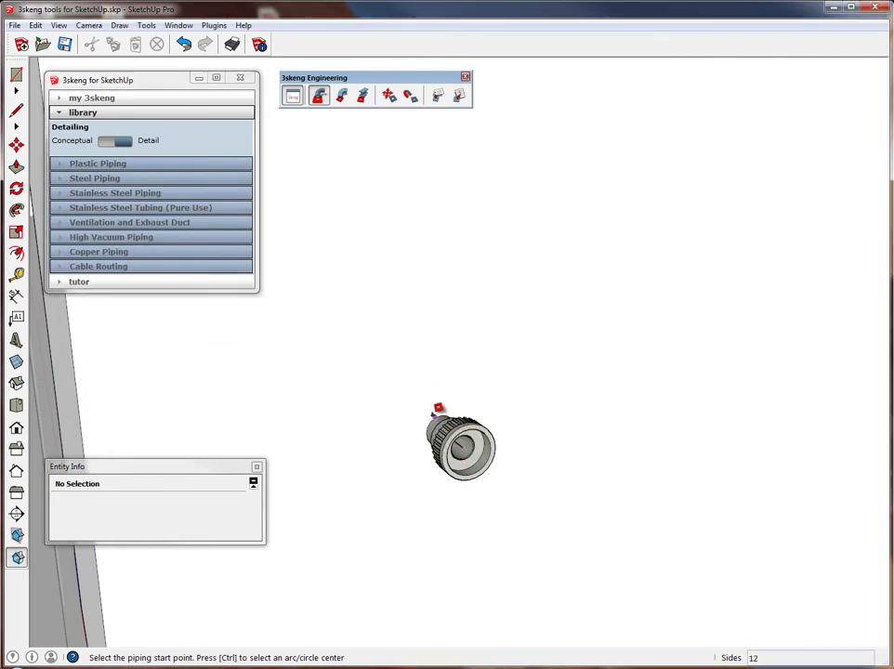
Copy the pipe stub and its union vertically upward on the machine's front face.
key(space)
key(ctrl+a)
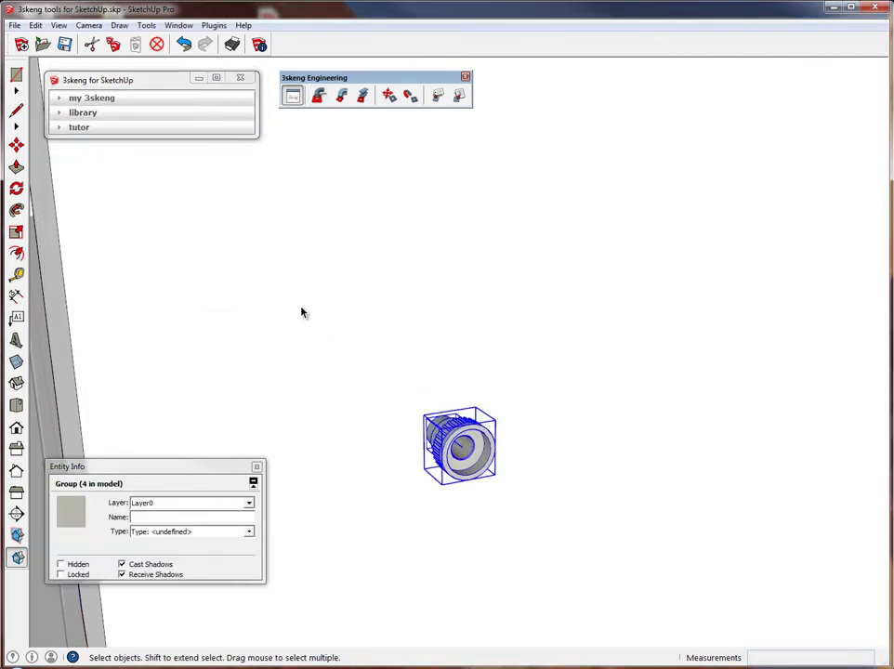
click(16, 147)
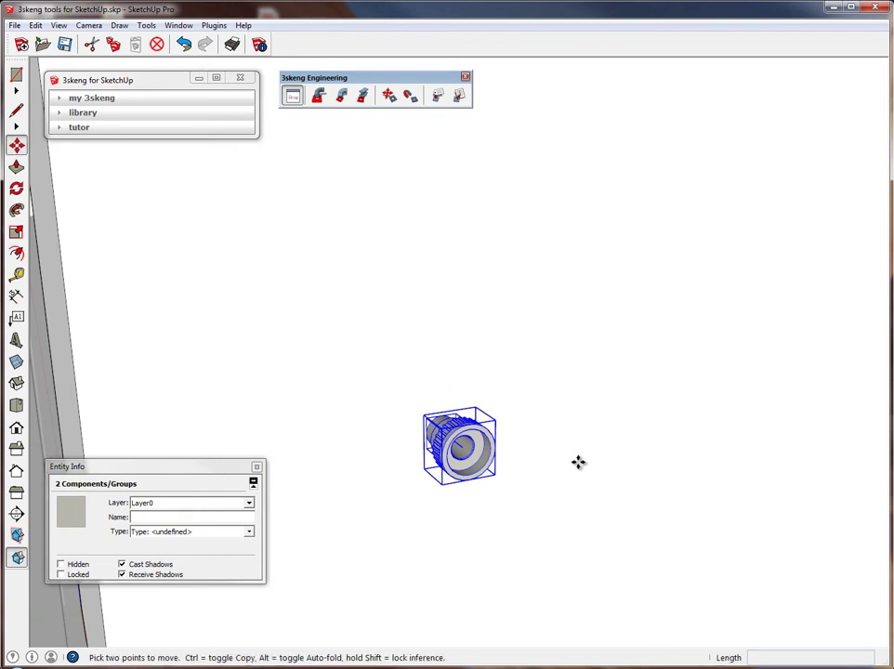
click(578, 462)
key(ctrl)
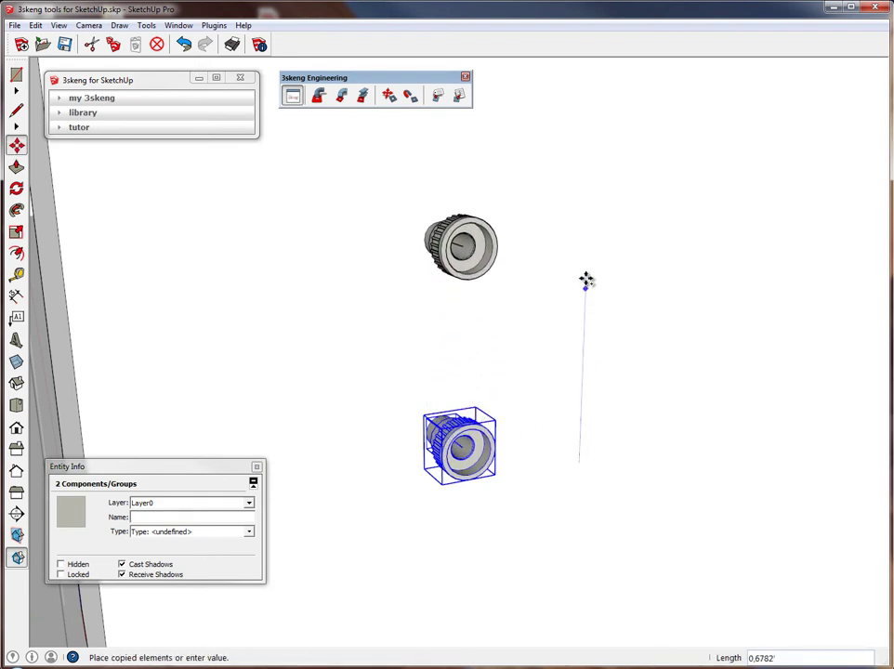
click(585, 270)
Copy the upper stub and union 0.5 feet horizontally across the machine's front face, then clear the selection.
click(449, 325)
key(ctrl)
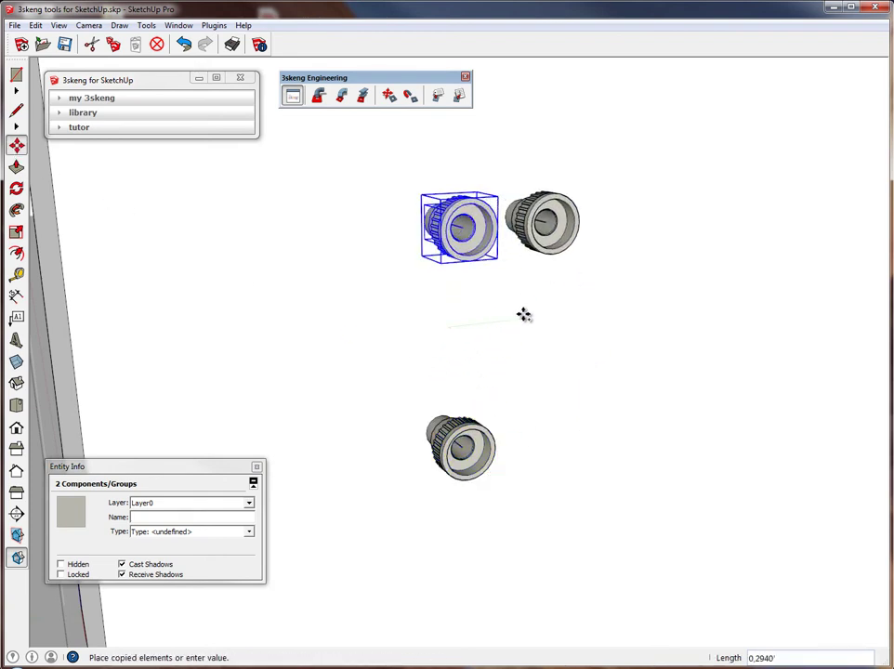
key(Return)
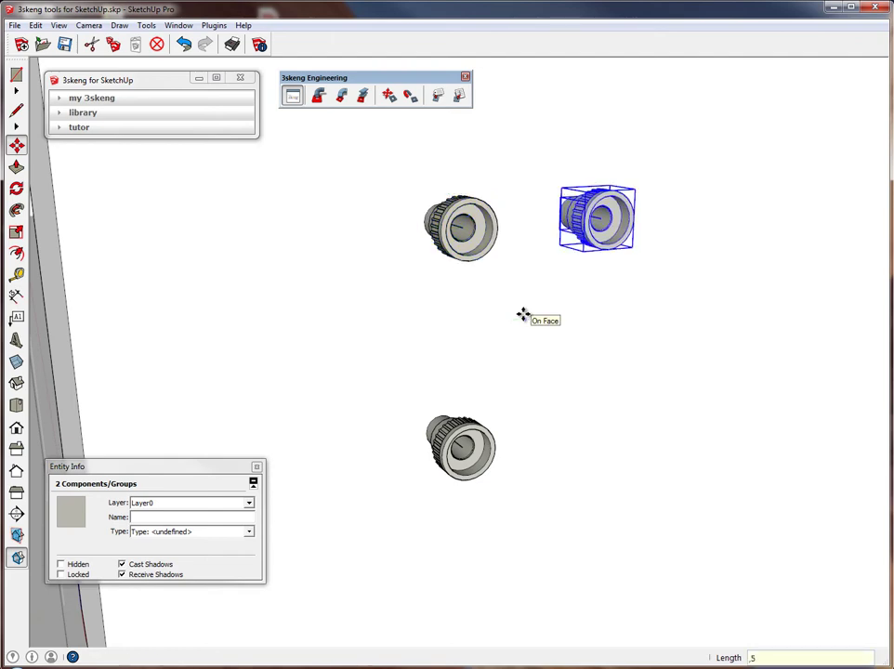
key(space)
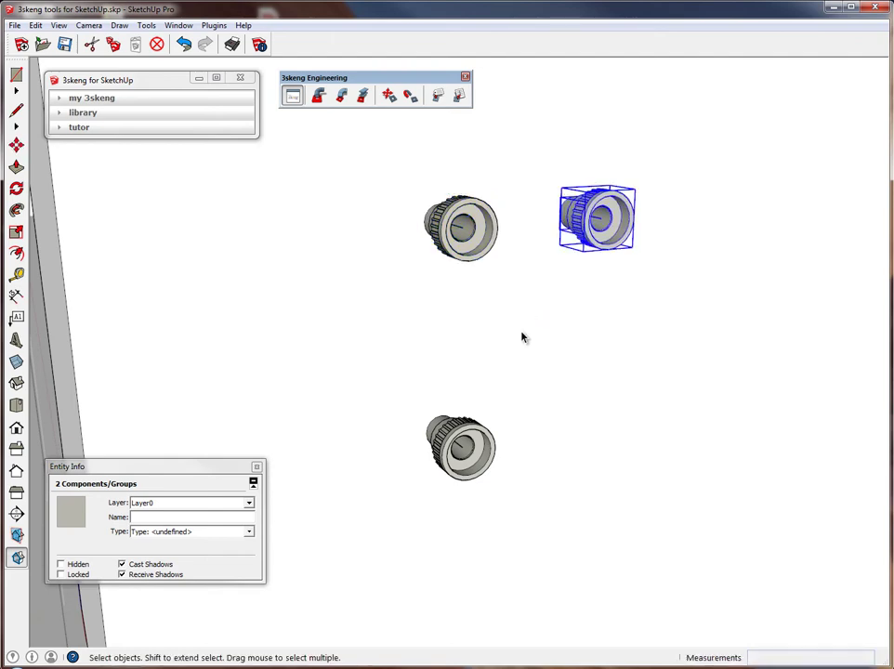
click(525, 354)
key(ctrl+t)
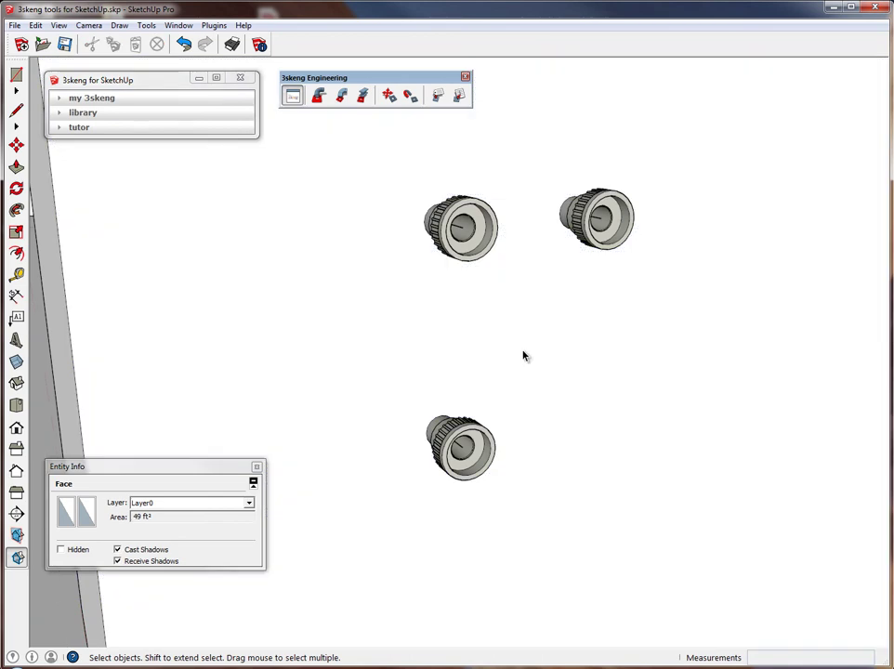
Connect a mating CPVC Threaded Union (in), S80 to the lowest of the three unions on the machine.
scroll(525, 354, down, 3)
scroll(525, 357, down, 3)
middle_drag(513, 349, 317, 302)
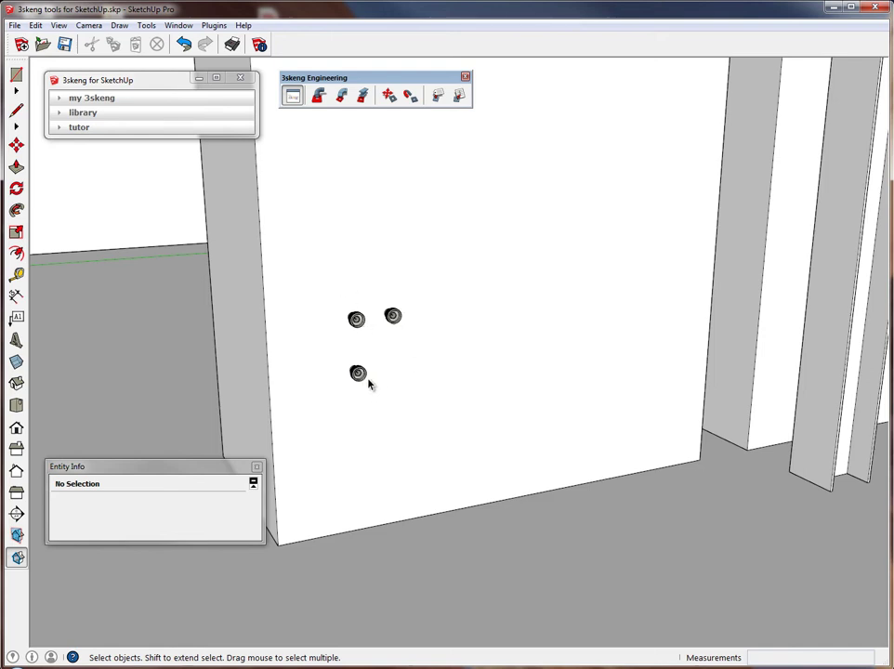
click(318, 97)
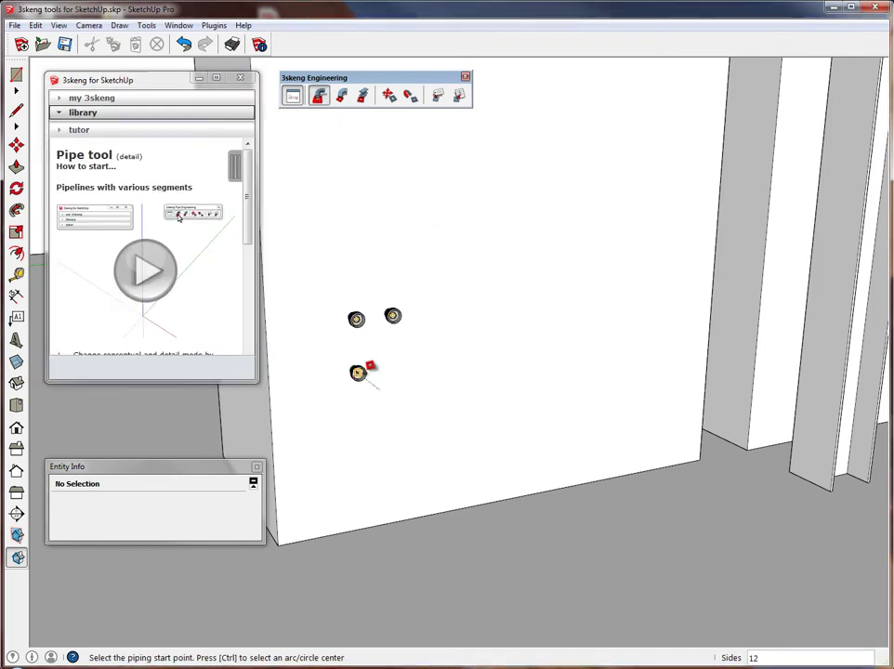
click(364, 372)
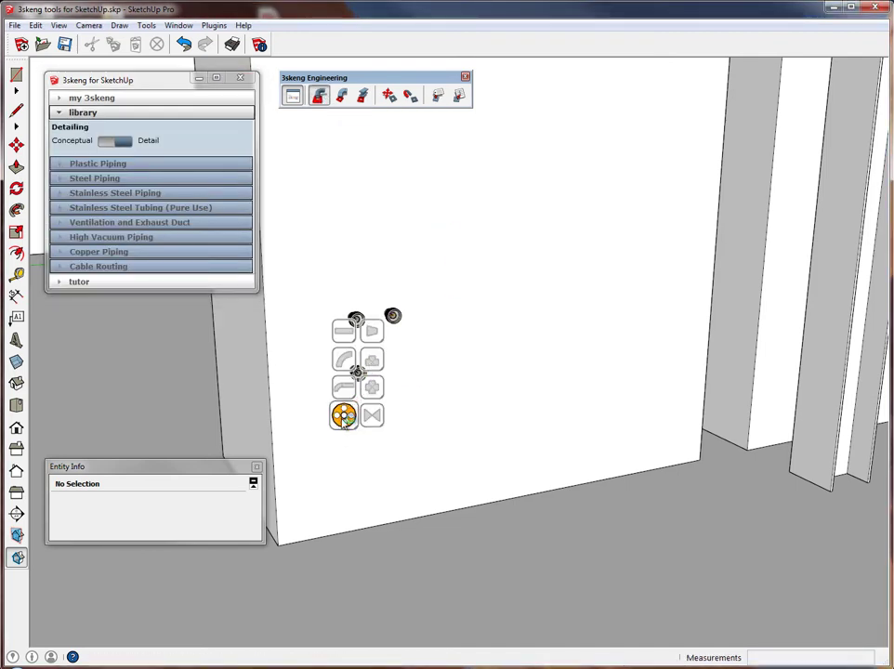
click(345, 413)
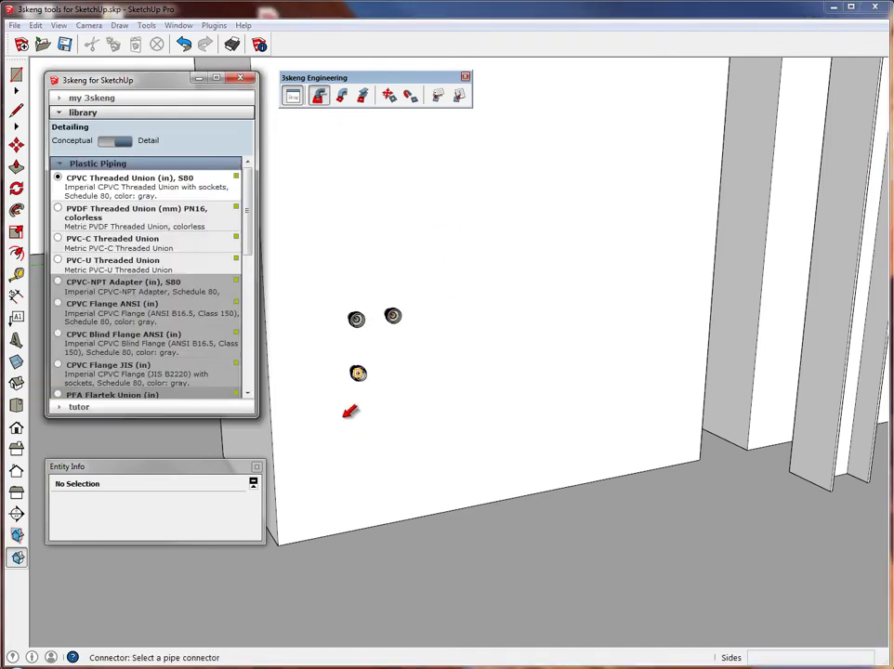
click(359, 372)
Add a 90° NPS 1" elbow pointing downward to the lowest union, about 0.48 feet out to the corner.
middle_drag(362, 375, 392, 380)
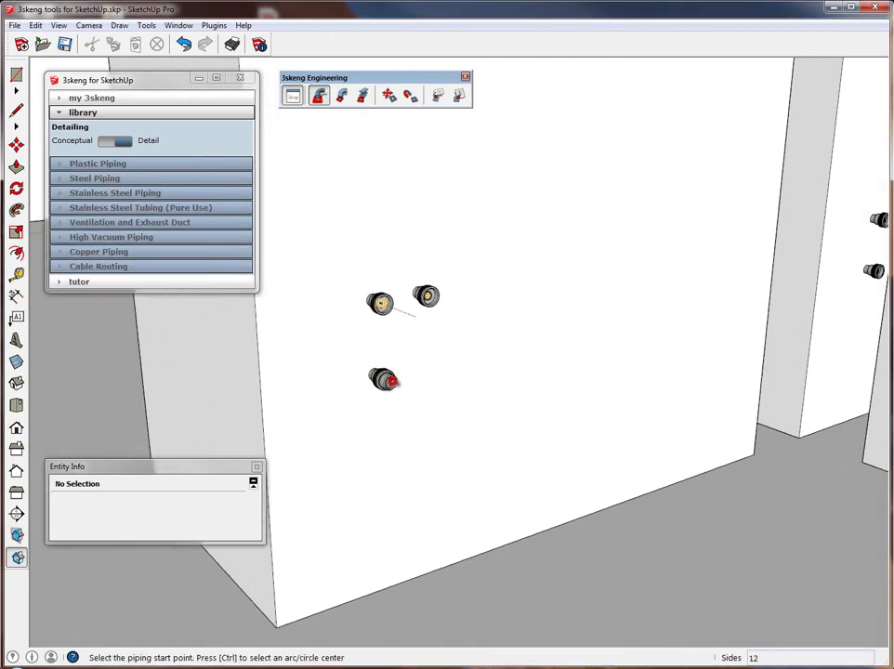
scroll(392, 380, up, 2)
click(381, 385)
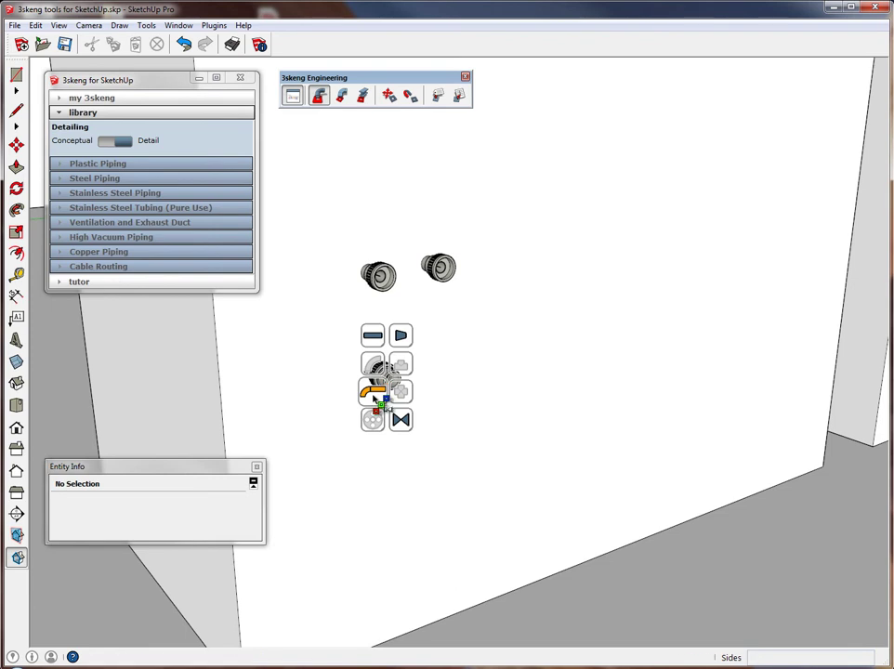
click(373, 393)
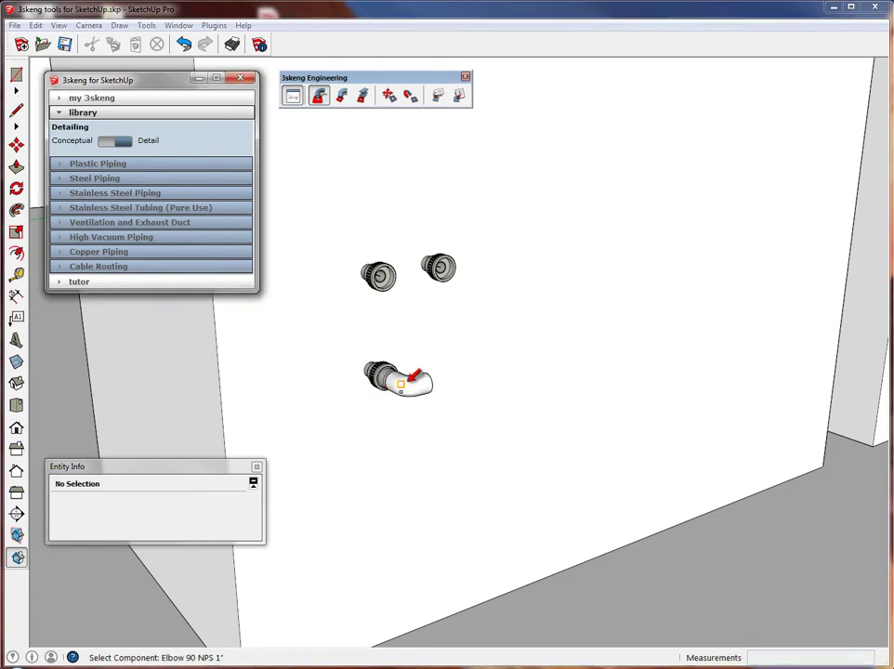
click(401, 382)
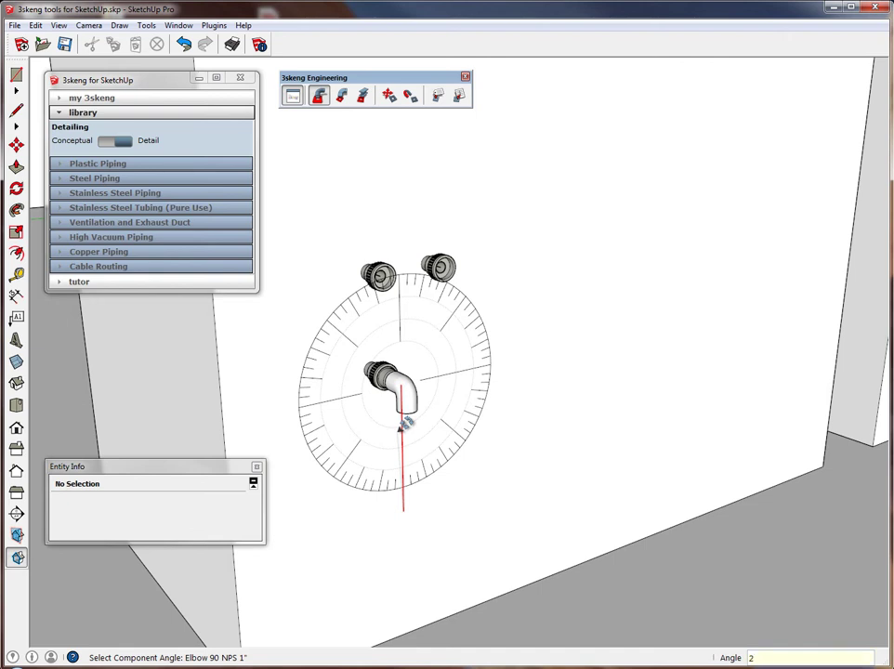
click(405, 424)
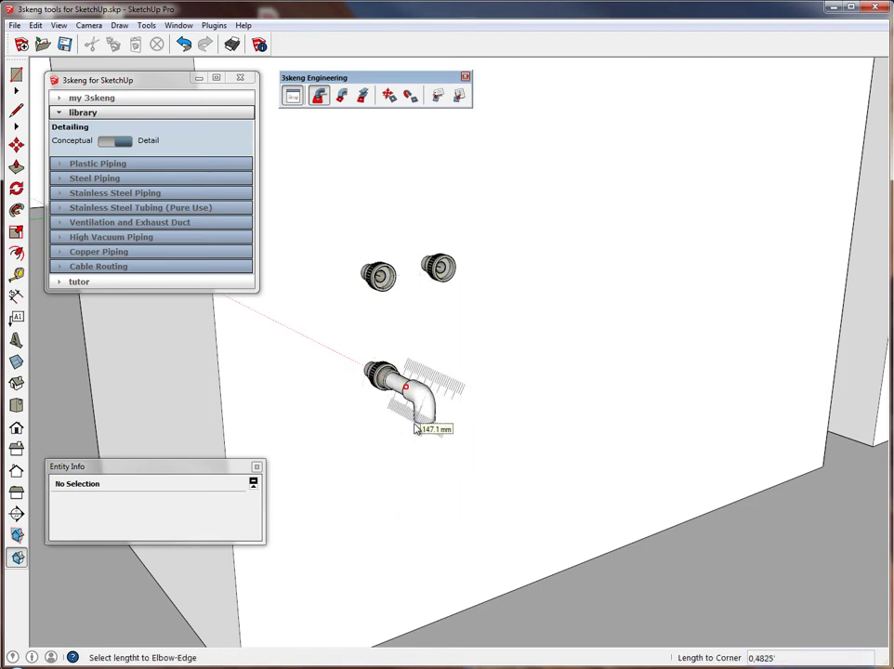
click(420, 440)
Extend the pipe down from the elbow and end it with a 90° NPS 1" elbow at 270°, turned along the machine fronts.
right_click(438, 410)
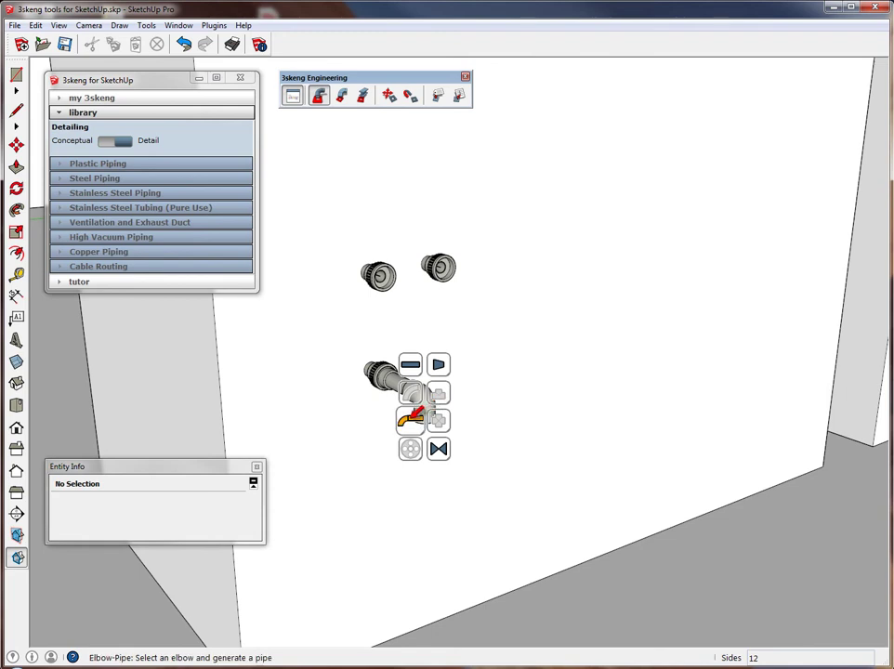
click(412, 425)
click(420, 402)
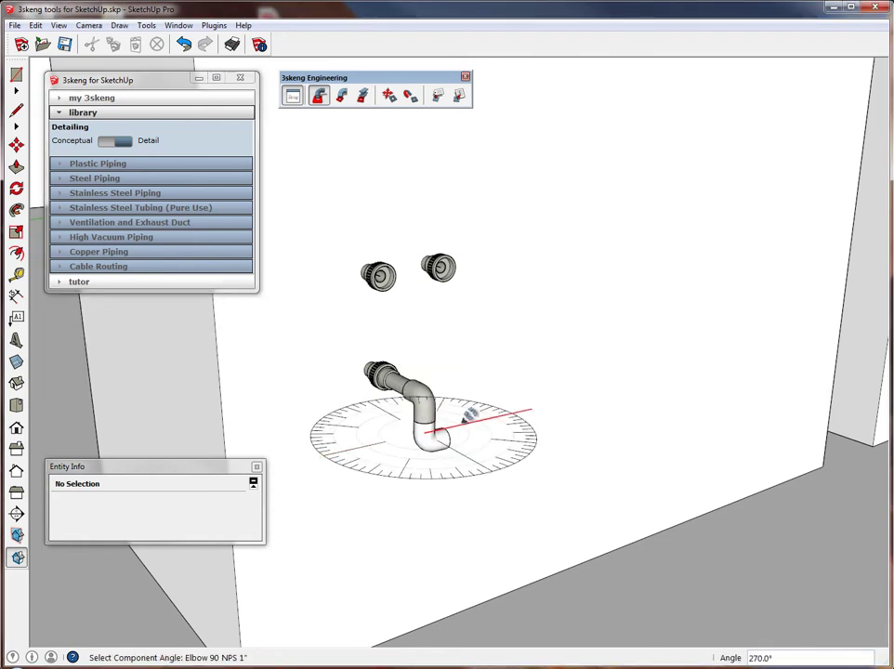
click(471, 448)
click(473, 519)
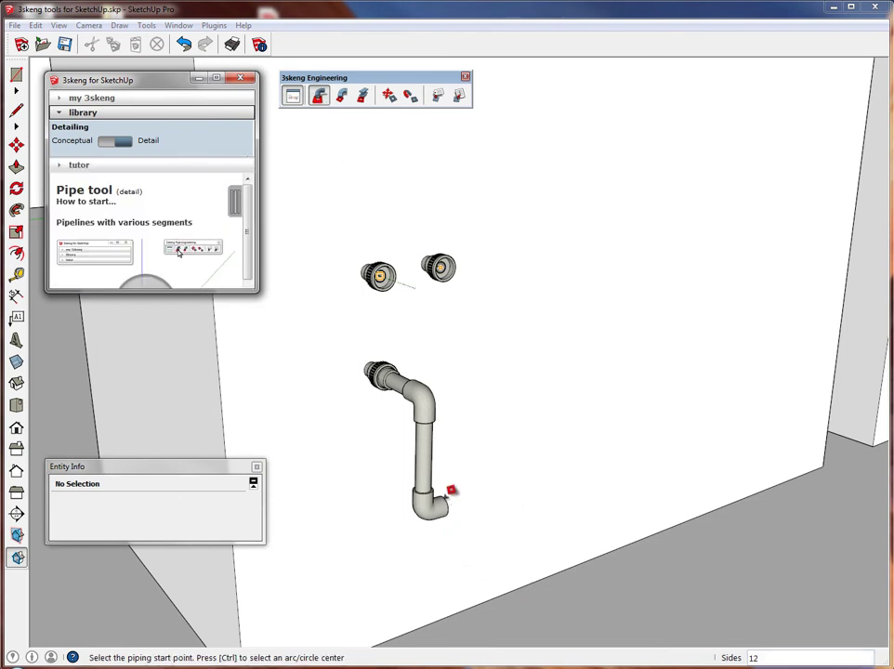
Run the pipe about 26.5 feet along the machine fronts to a 90° NPS 1" elbow at 180°, near the last machine's far end.
click(451, 497)
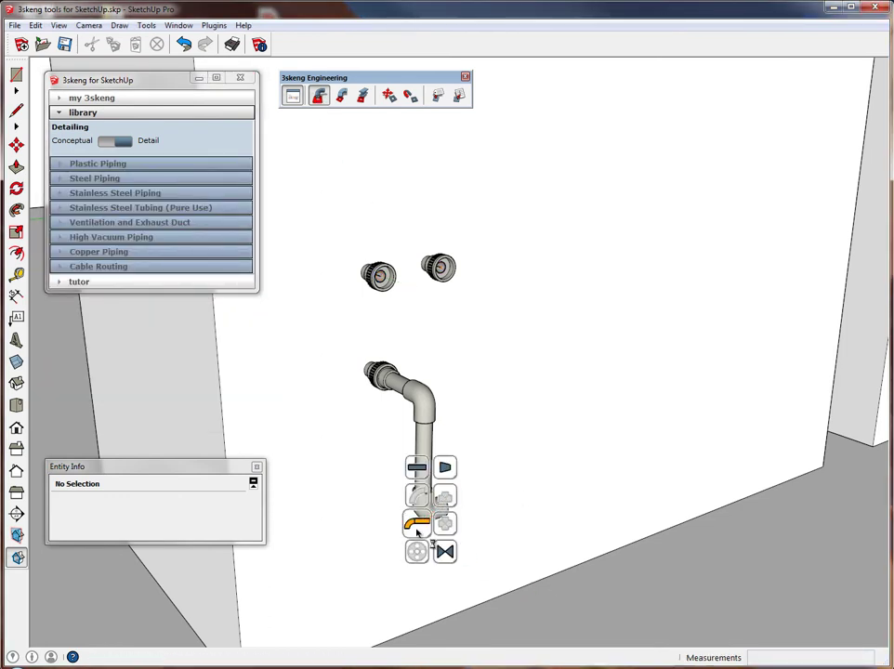
click(418, 524)
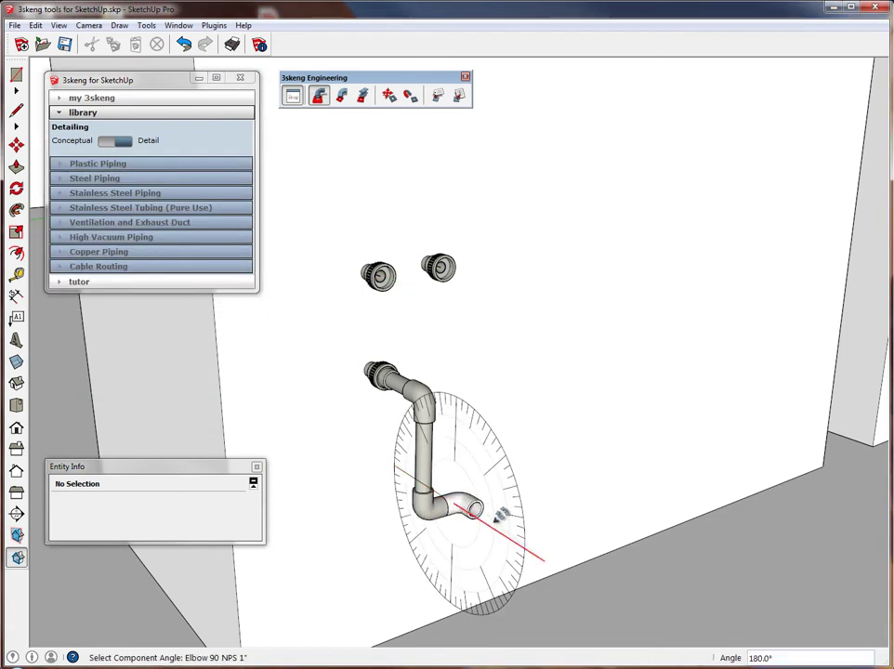
click(556, 497)
scroll(561, 494, down, 5)
middle_drag(650, 474, 539, 422)
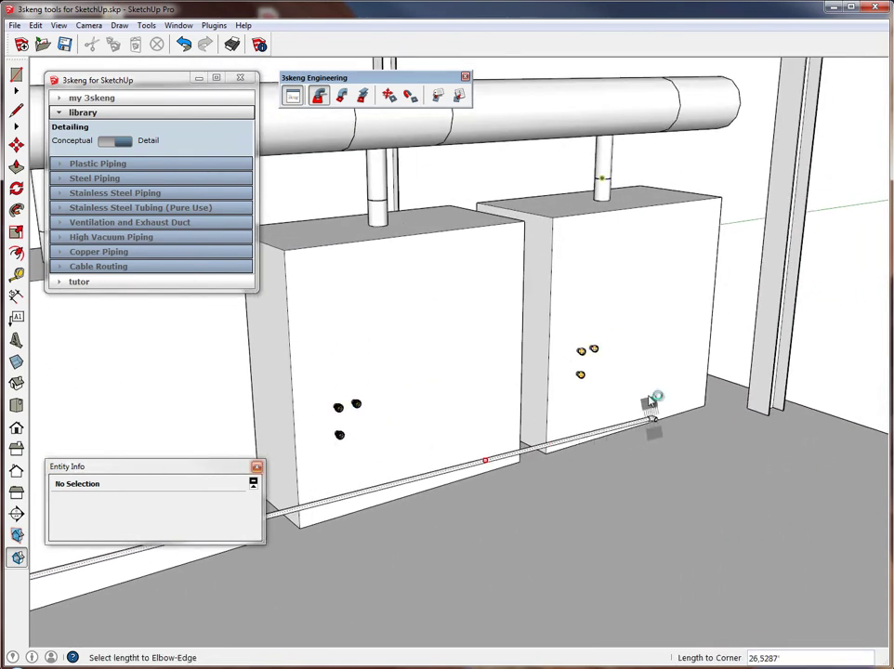
click(660, 417)
Add a further 90° NPS 1" elbow pointing downward at the far end of the long pipe run.
middle_drag(580, 375, 674, 418)
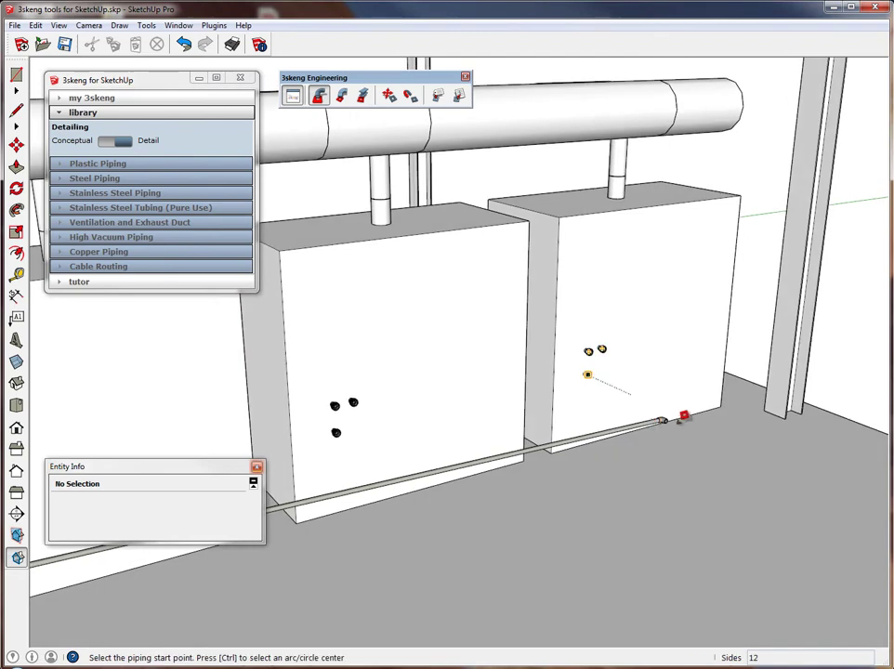
scroll(674, 418, up, 3)
scroll(674, 416, up, 2)
click(654, 418)
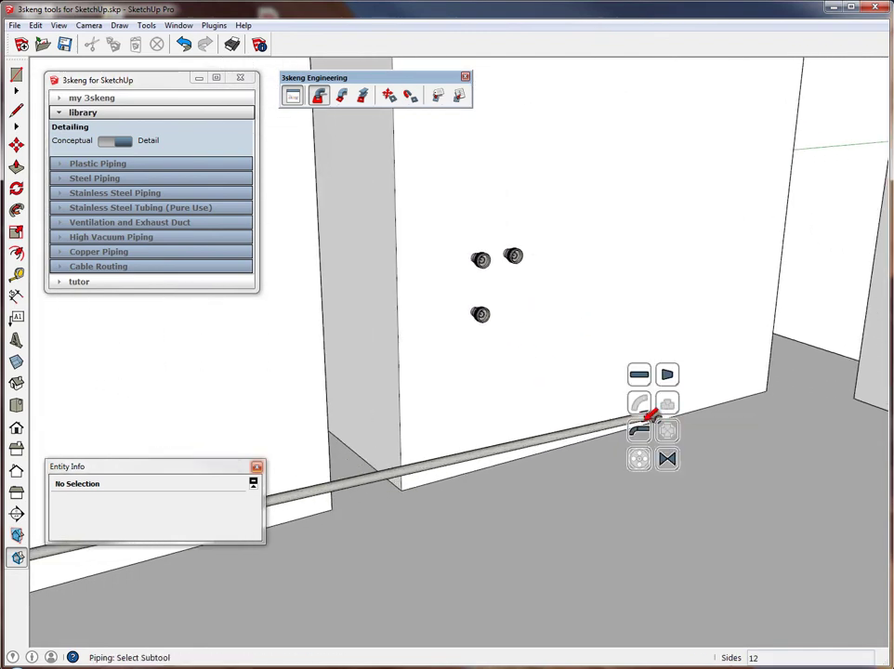
click(639, 432)
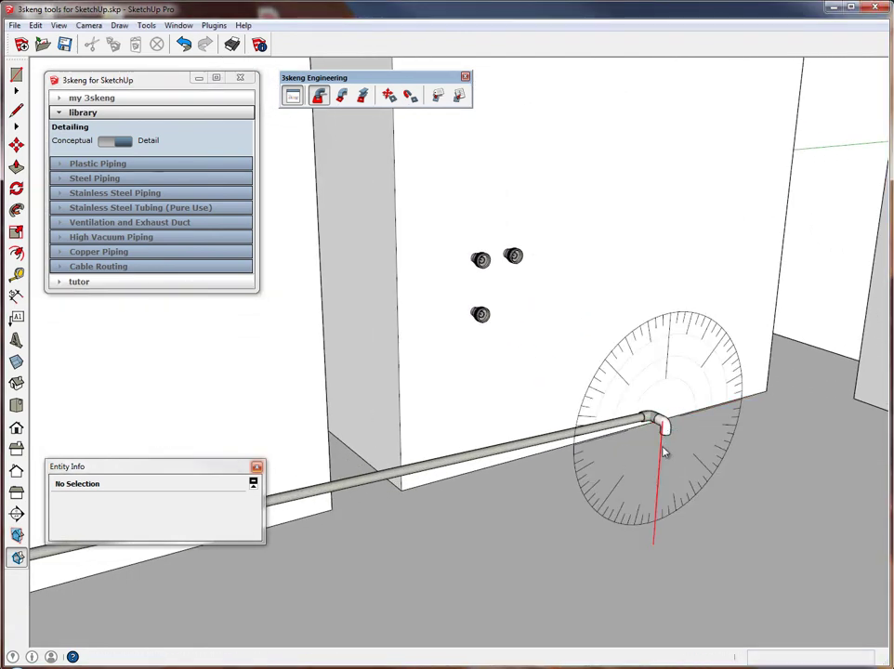
click(676, 439)
click(677, 437)
Extend a short straight pipe downward from the end elbow of the long run.
click(678, 424)
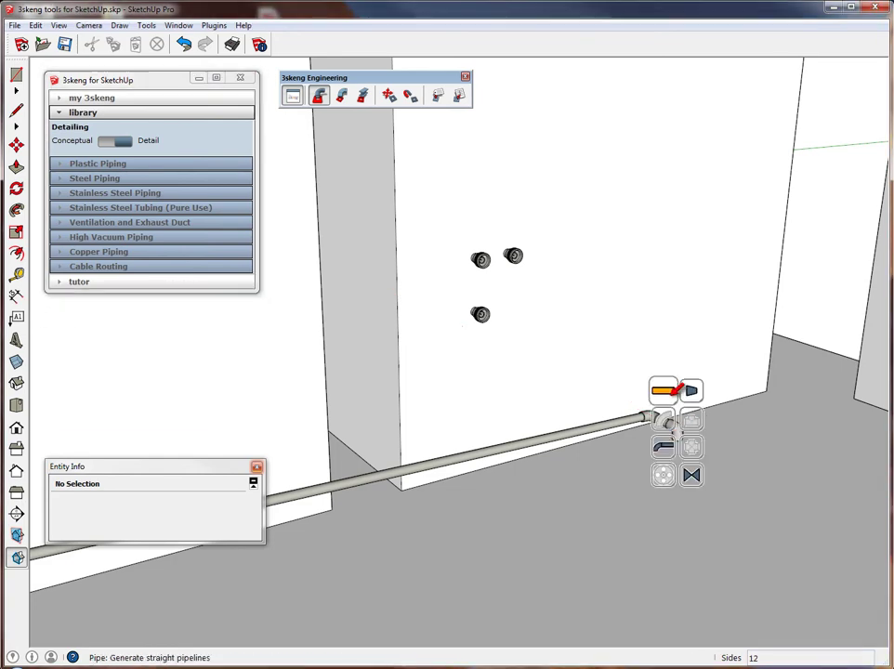
click(691, 496)
key(Escape)
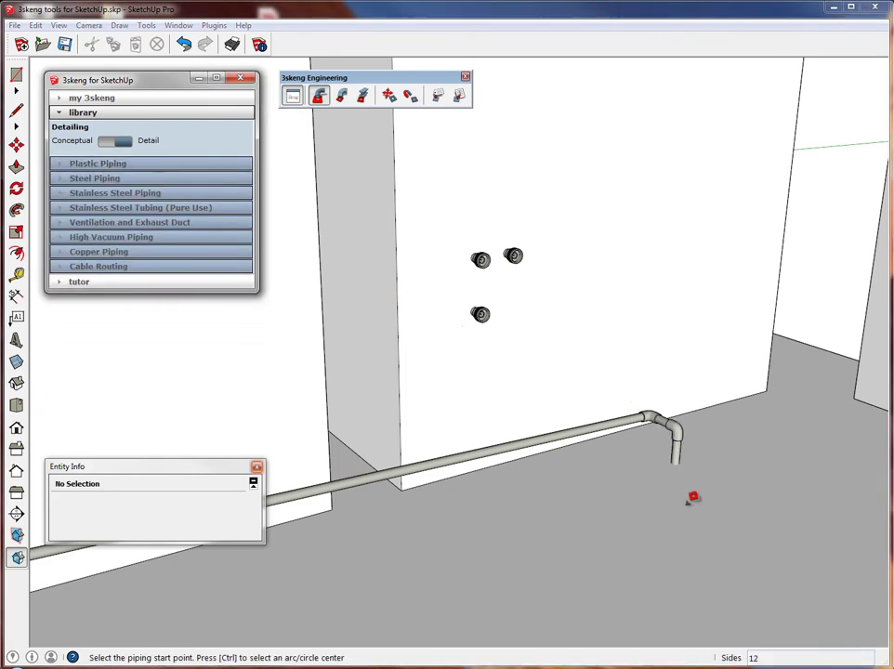
Start a tee on the long header pipe, choosing the straight 90° NPS 1" CPVC S80 type.
shift+middle_drag(421, 445, 644, 409)
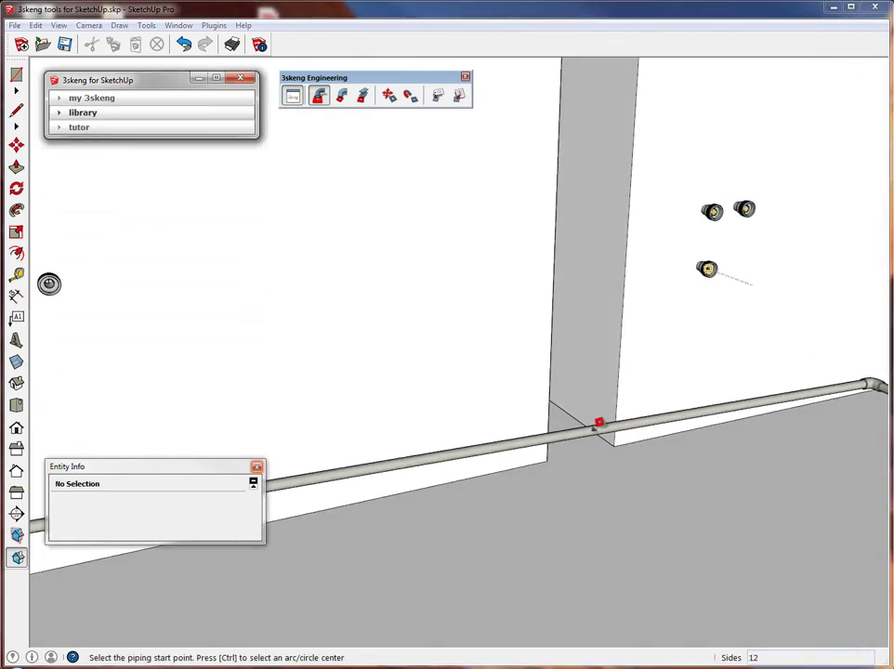
middle_drag(599, 435, 665, 419)
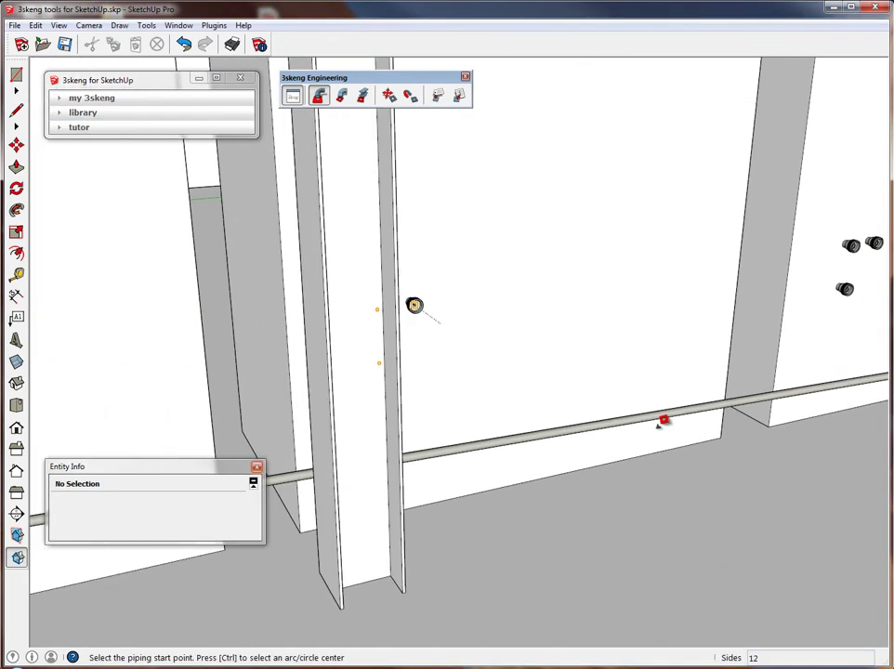
click(319, 96)
middle_drag(509, 333, 332, 373)
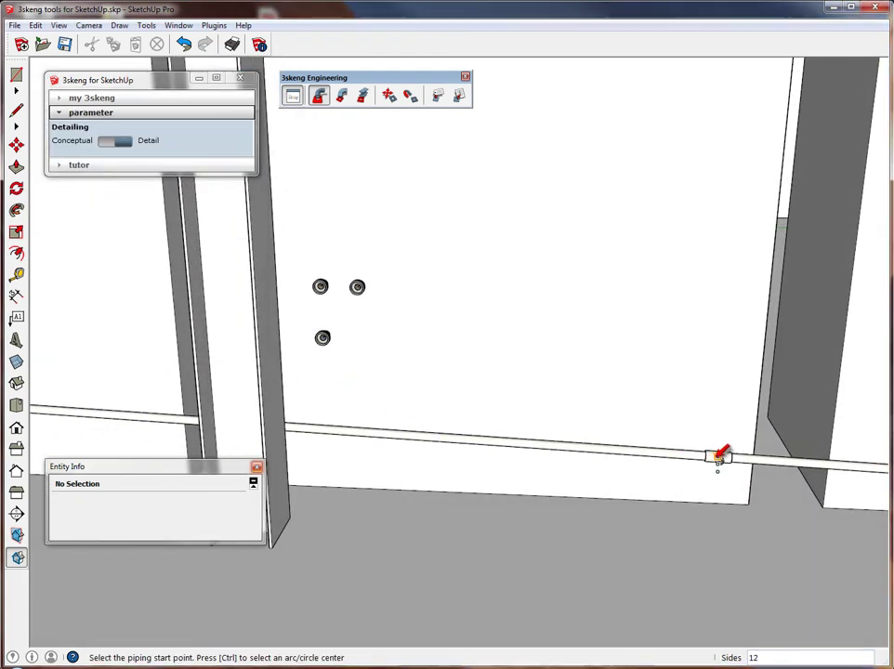
scroll(722, 457, up, 2)
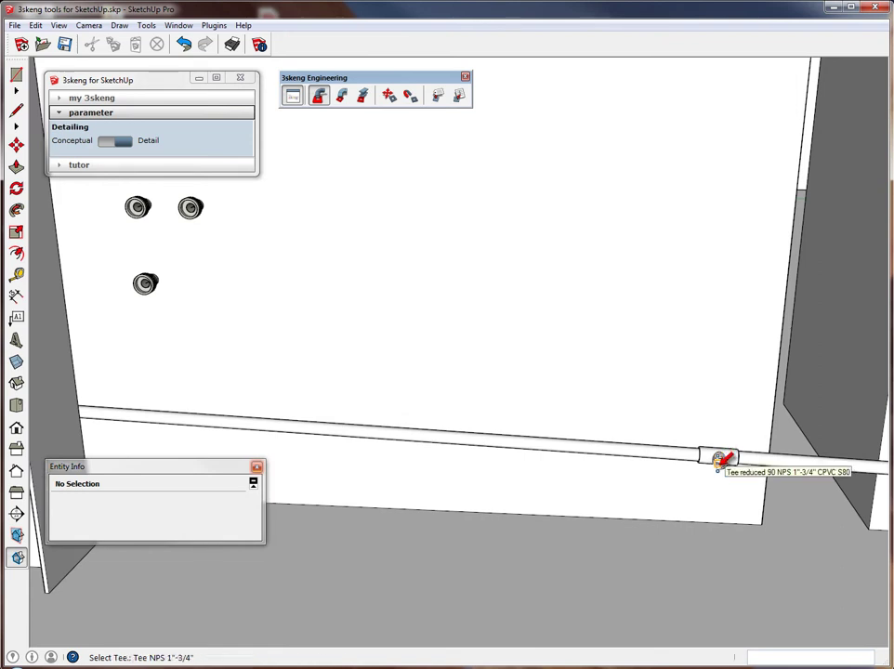
scroll(720, 459, up, 3)
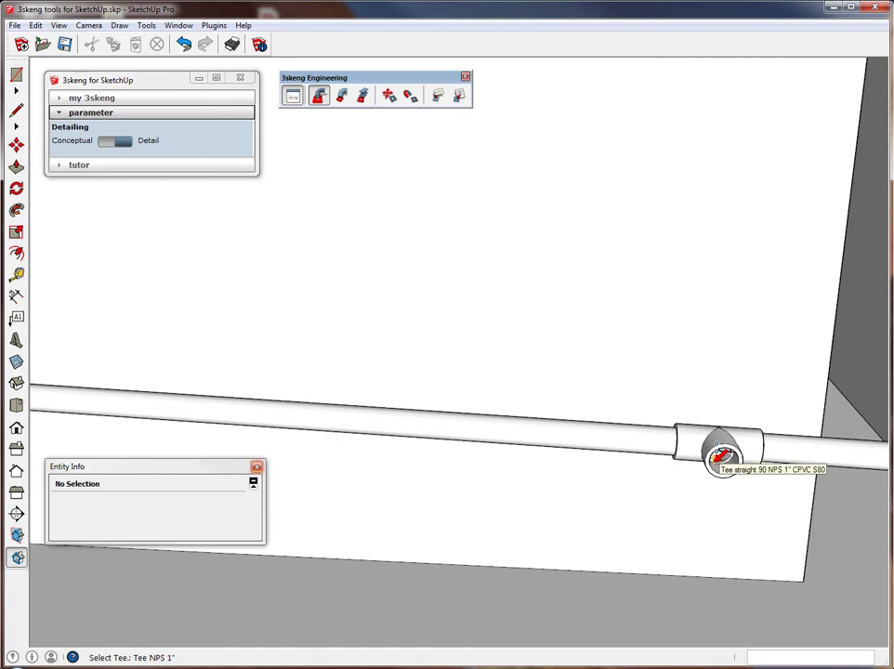
click(715, 460)
Align the tee with the lowest union on the machine beside the column and point its branch upward.
middle_drag(777, 463, 837, 452)
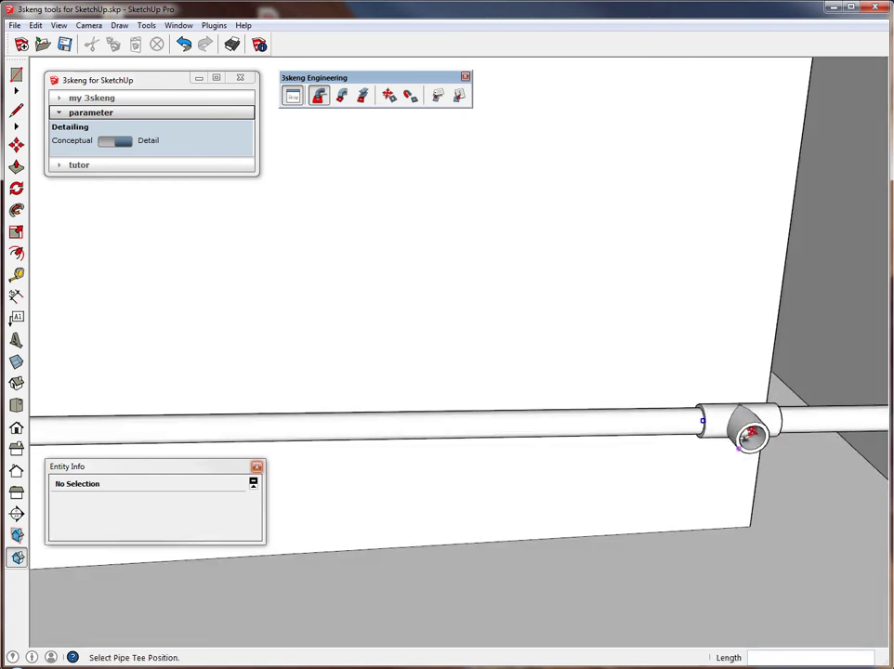
scroll(744, 442, down, 2)
middle_drag(652, 412, 722, 379)
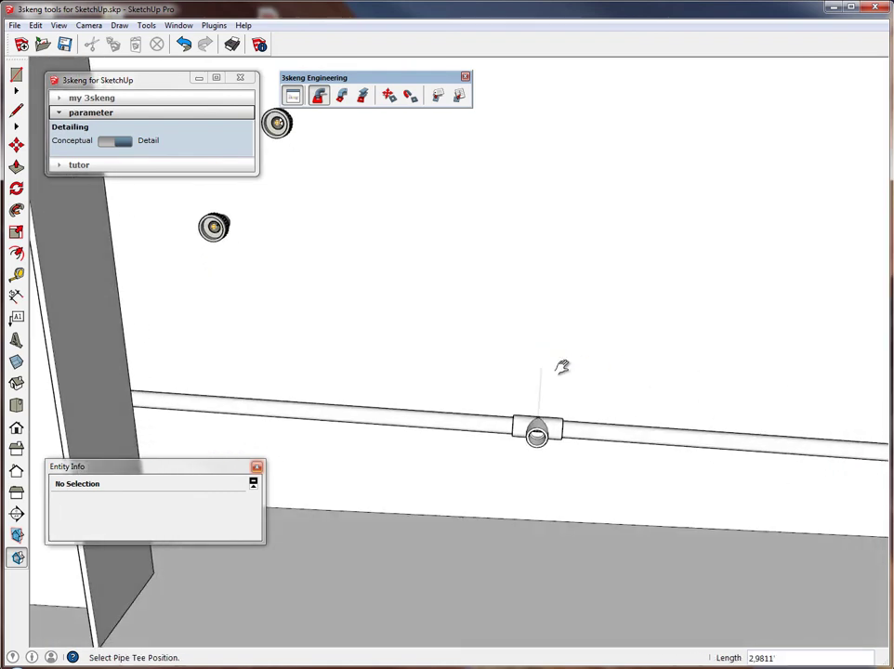
scroll(556, 334, up, 2)
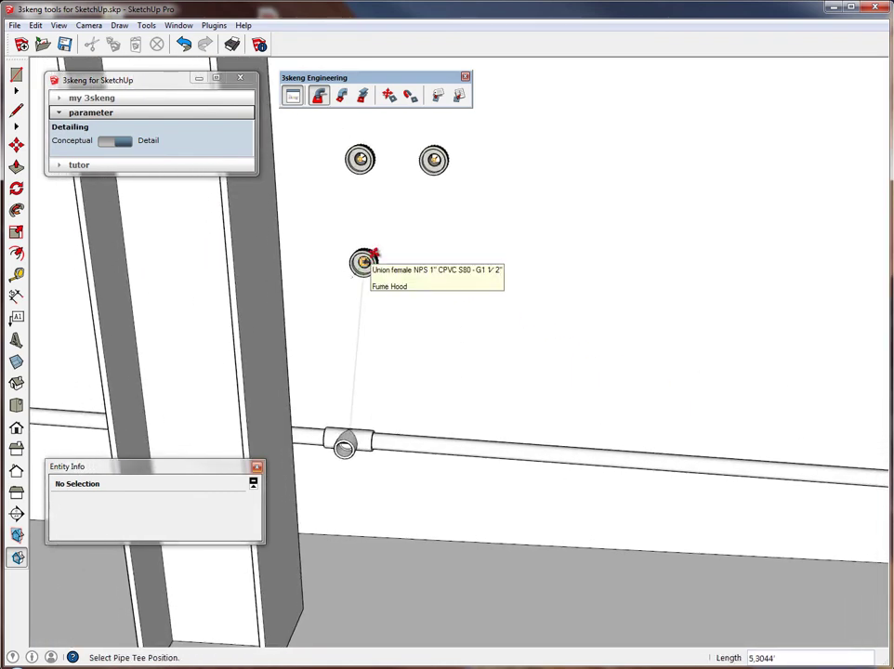
click(371, 254)
middle_drag(371, 257, 333, 303)
click(352, 336)
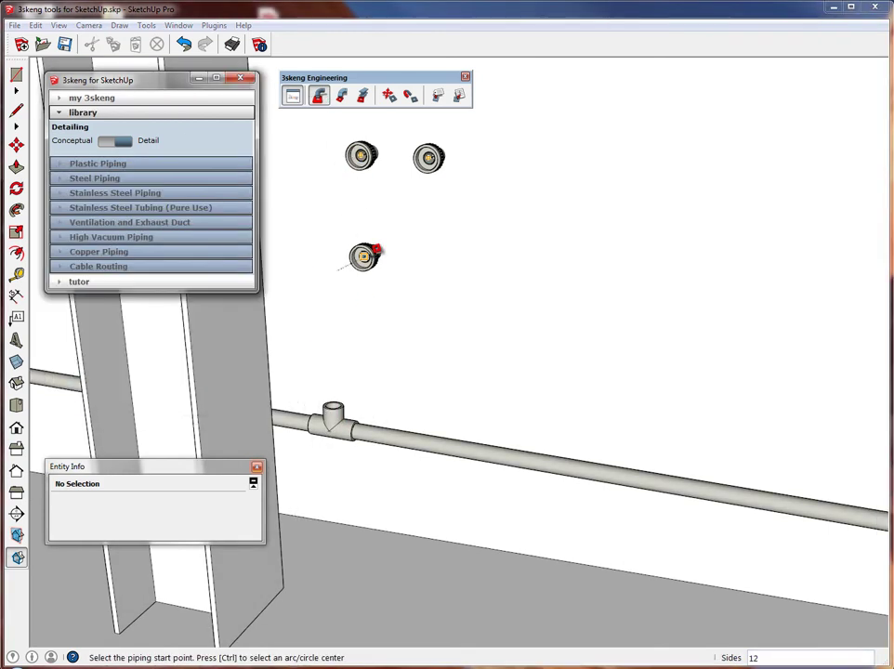
Attach a male NPS 1" CPVC Threaded Union (in), S80 to the union above the tee.
click(364, 256)
click(352, 300)
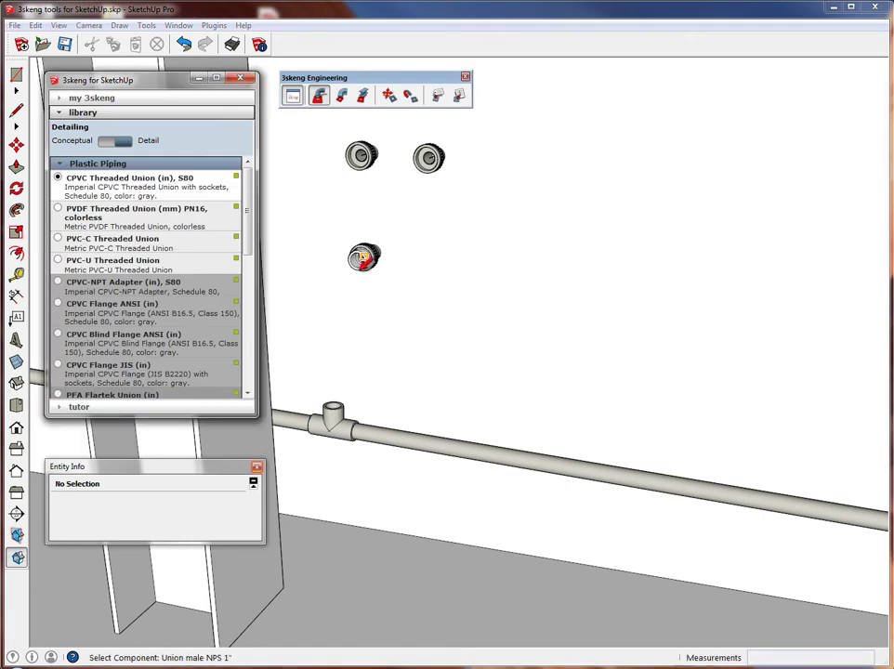
click(364, 258)
Route a CPVC Pipe (in), S80 ASTM F-441 from the new union to the tee with an elbow, then leave the pipe tool.
click(364, 258)
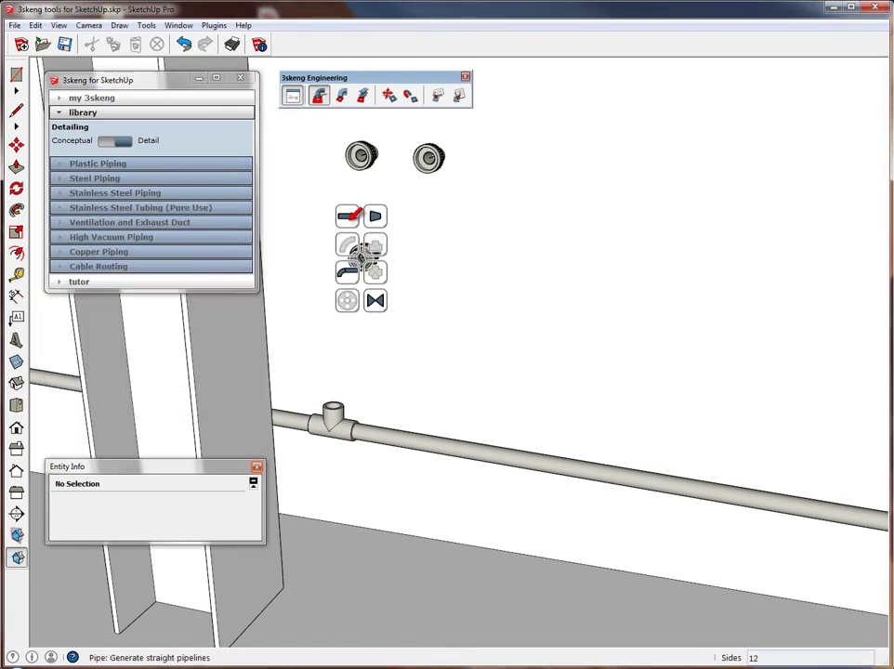
click(344, 213)
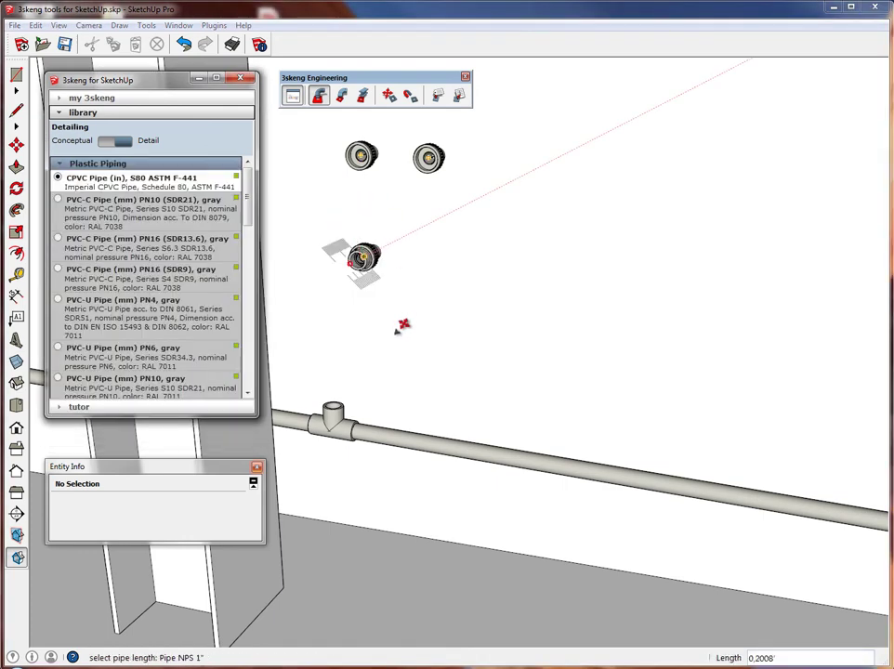
click(333, 416)
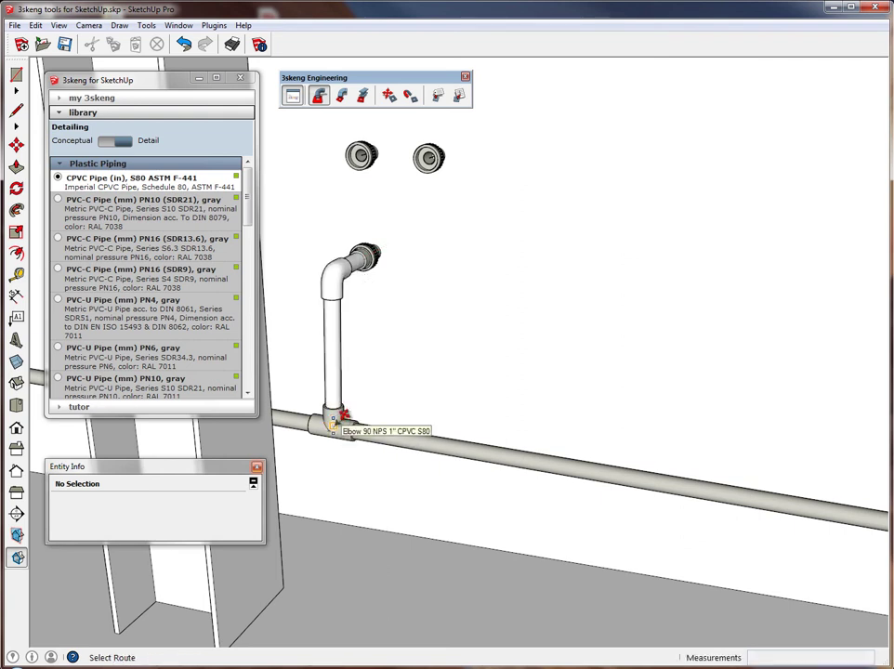
click(342, 415)
key(space)
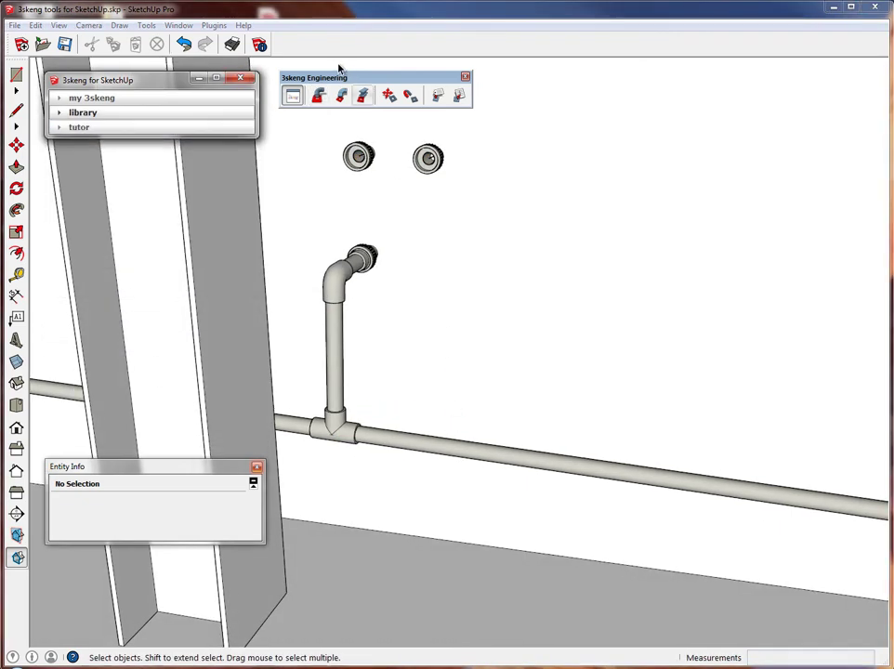
Insert a tee with an upward branch on the header pipe, aligned with the next machine's lowest union.
click(317, 96)
middle_drag(447, 299, 373, 348)
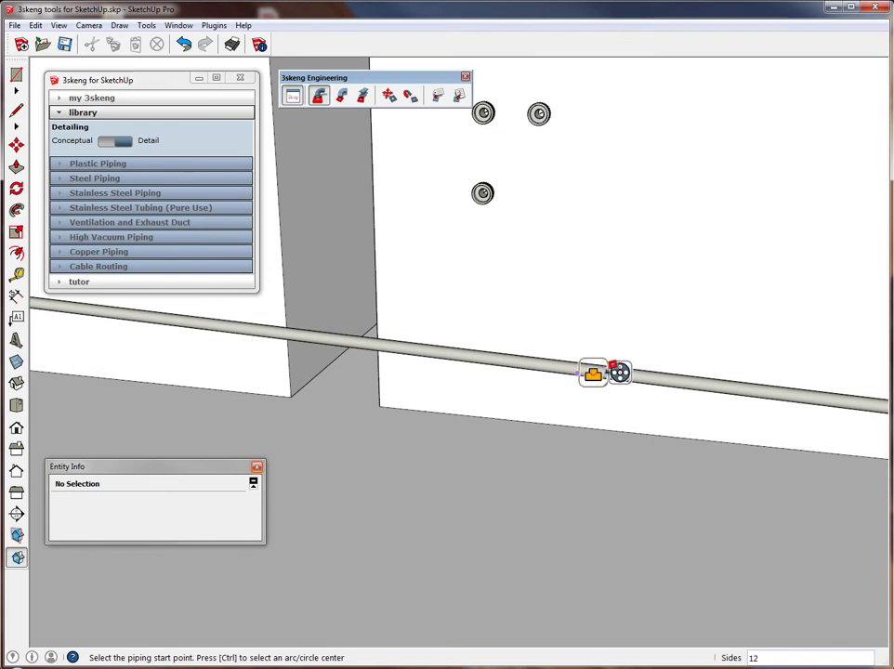
key(space)
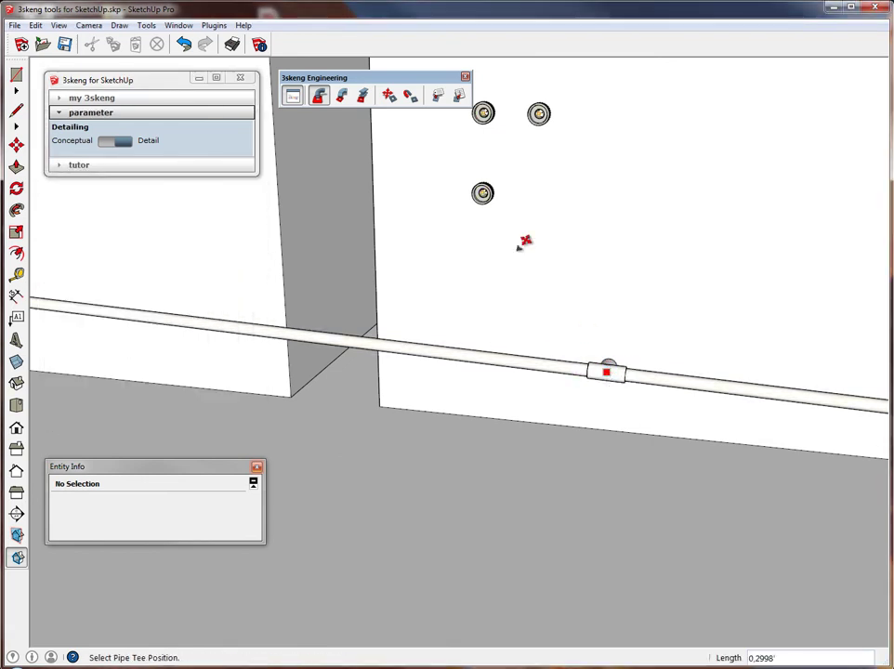
click(483, 194)
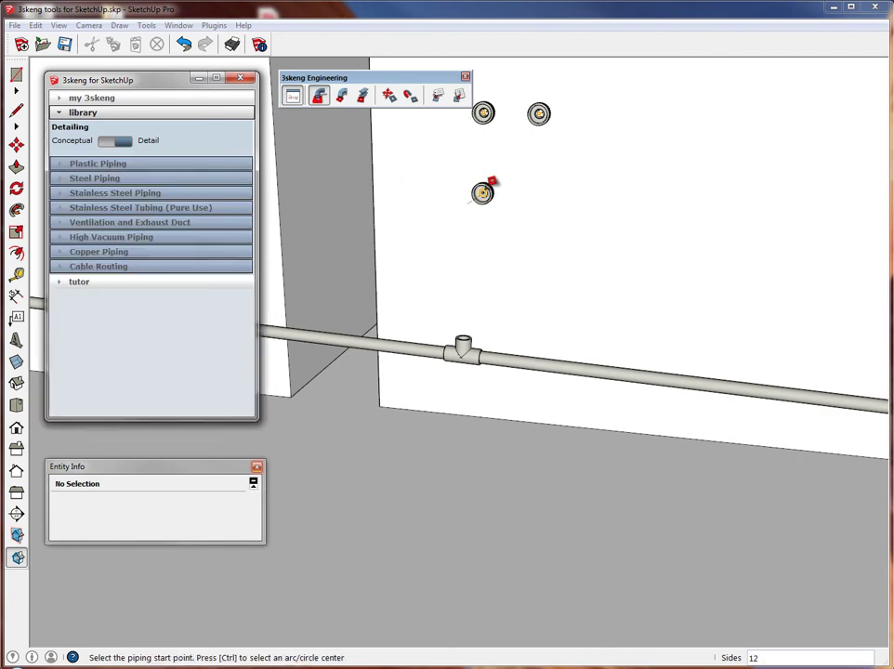
Attach a male threaded union to the union above the tee and route a CPVC Pipe (in), S80 ASTM F-441 with an elbow to the tee.
click(482, 193)
click(470, 234)
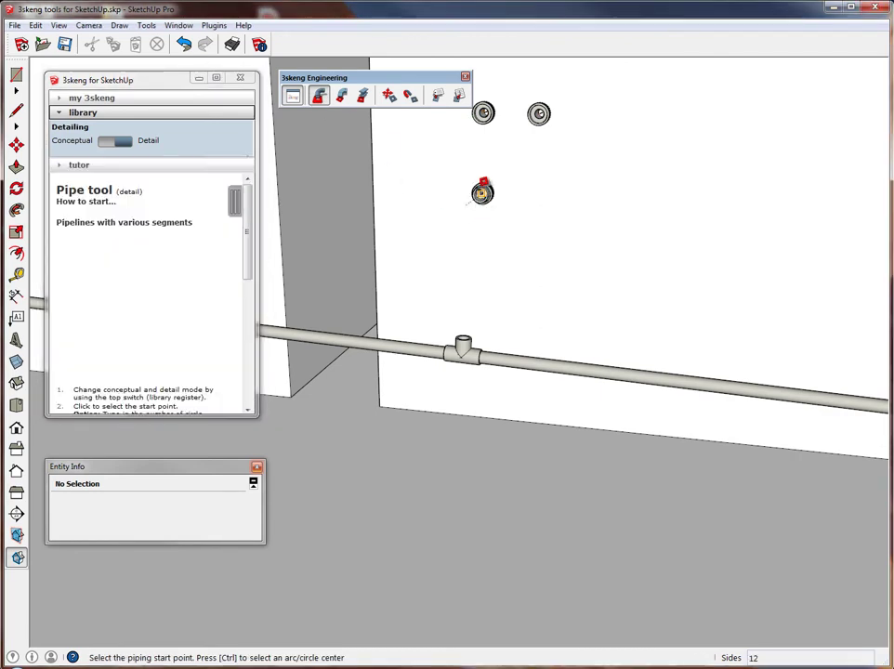
click(481, 192)
click(469, 154)
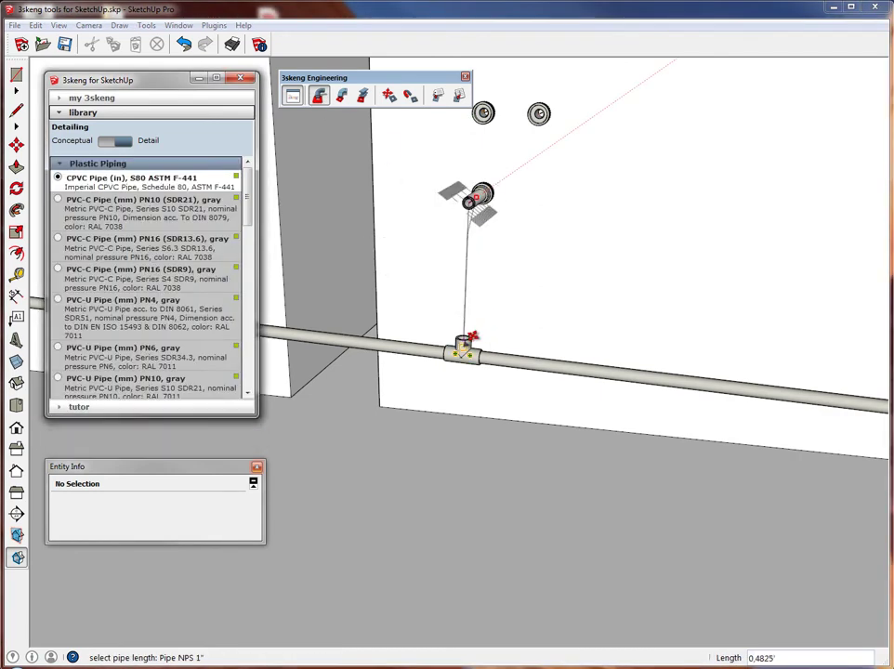
click(464, 343)
click(464, 350)
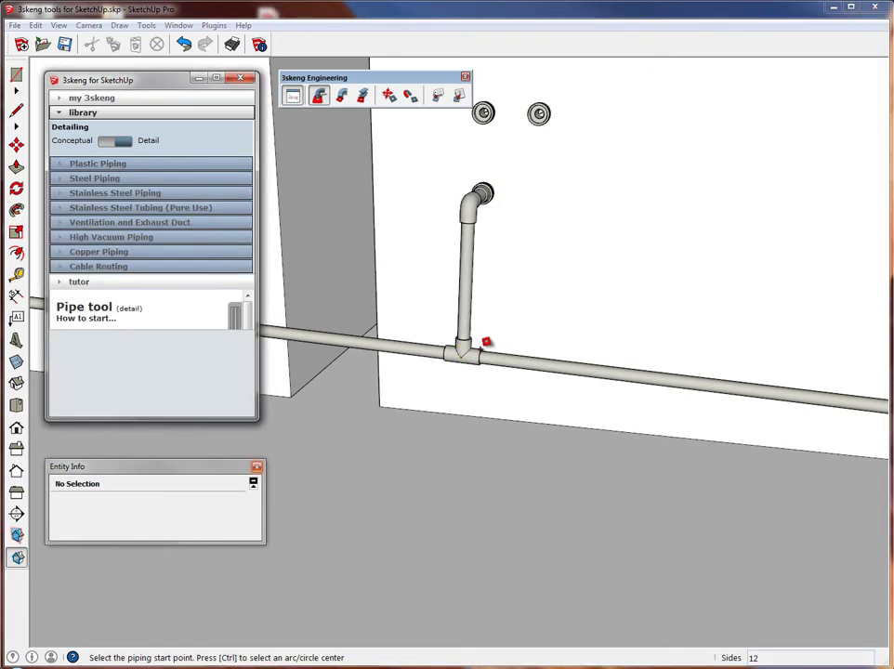
Attach a male NPS 1" CPVC Threaded Union (in), S80 to the lowest union on the last machine.
middle_drag(565, 319, 502, 336)
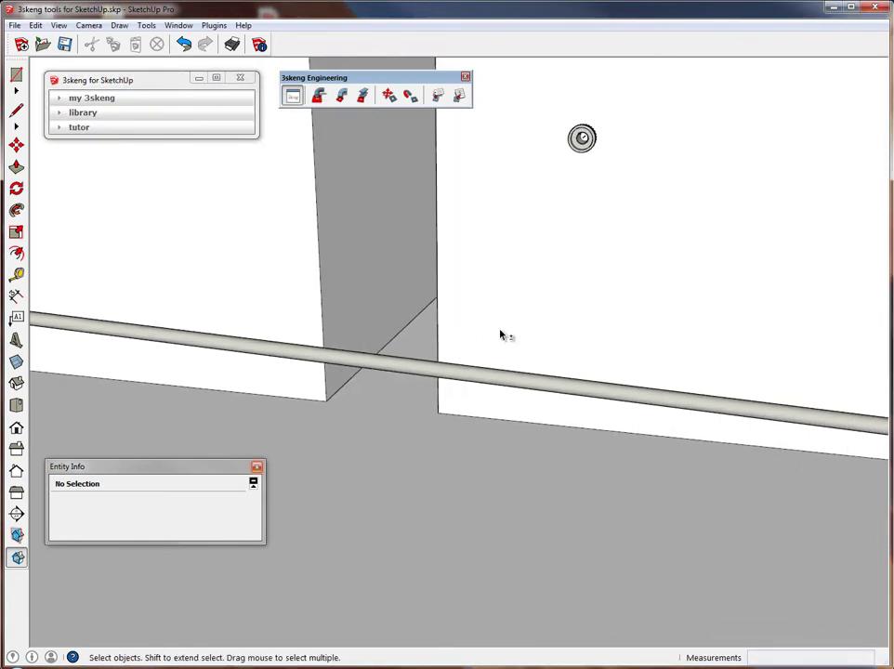
click(317, 95)
click(558, 153)
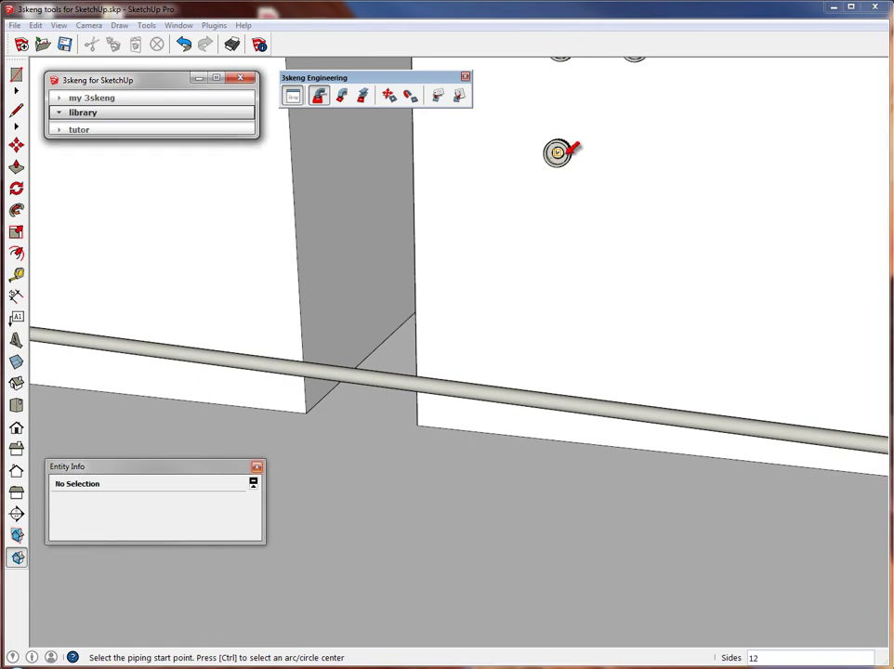
click(548, 193)
click(549, 204)
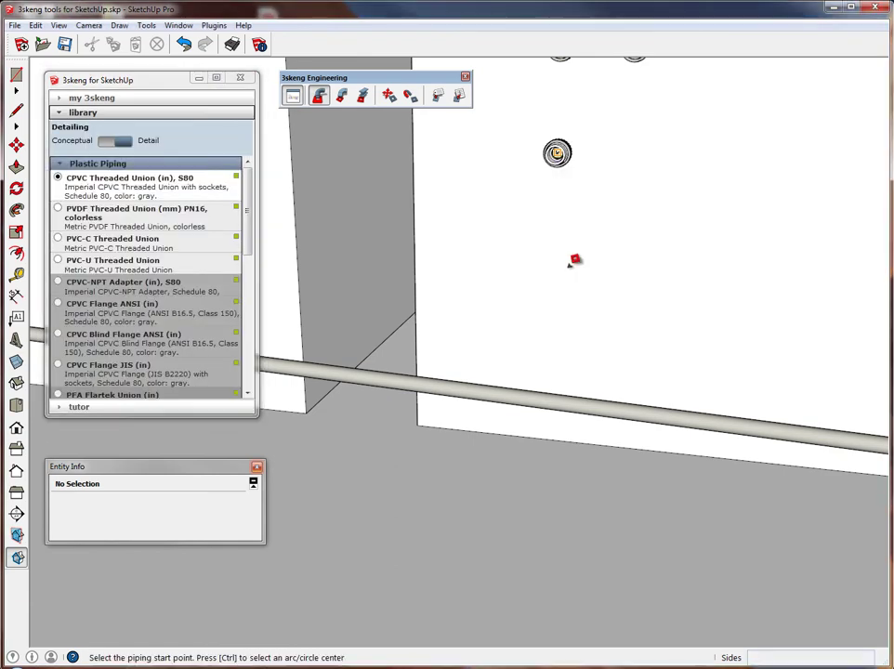
Insert a tee on the header pipe, aligned with the last machine's lowest union and with its branch pointing upward.
click(715, 417)
middle_drag(273, 325, 258, 330)
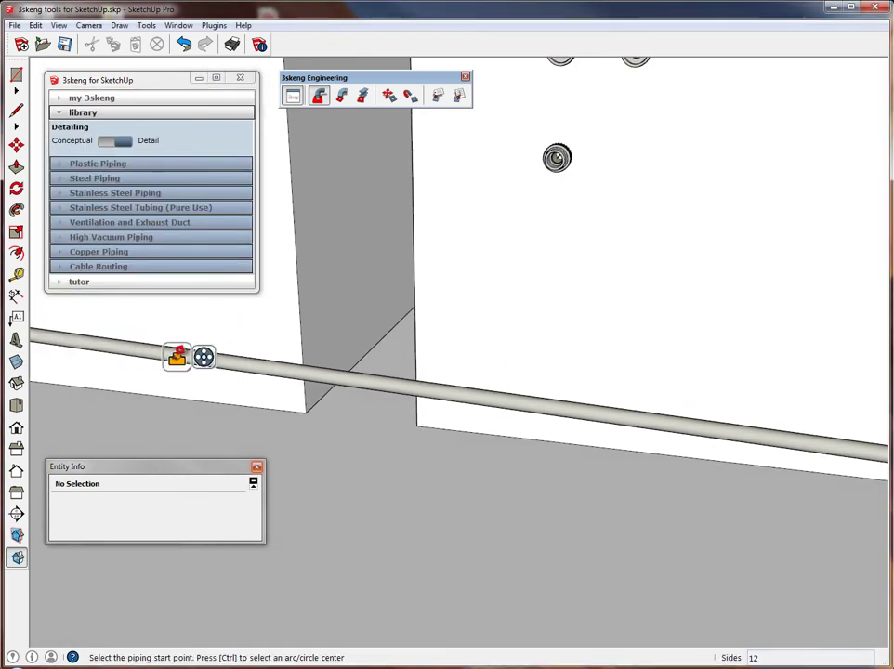
click(177, 361)
click(195, 367)
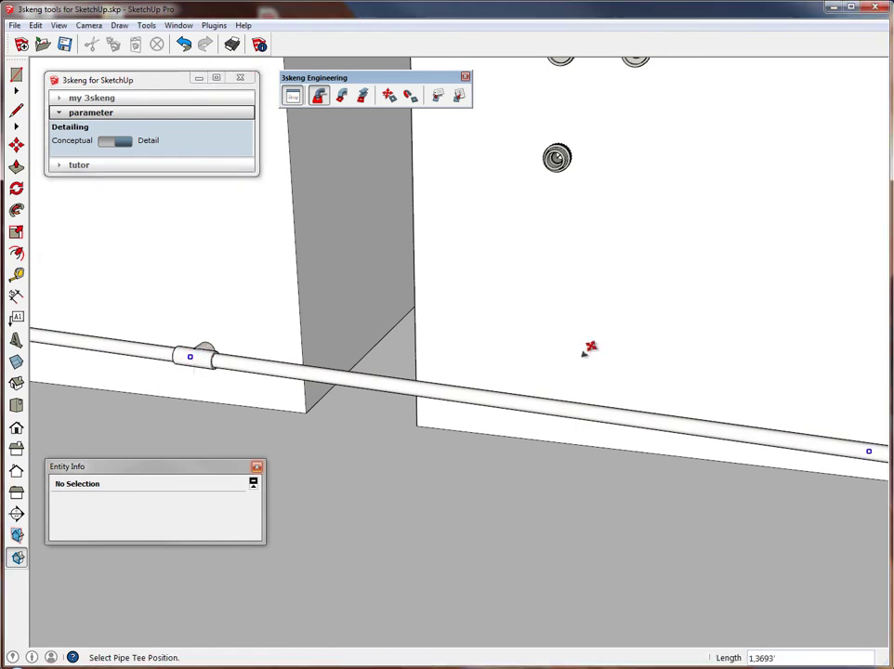
click(553, 156)
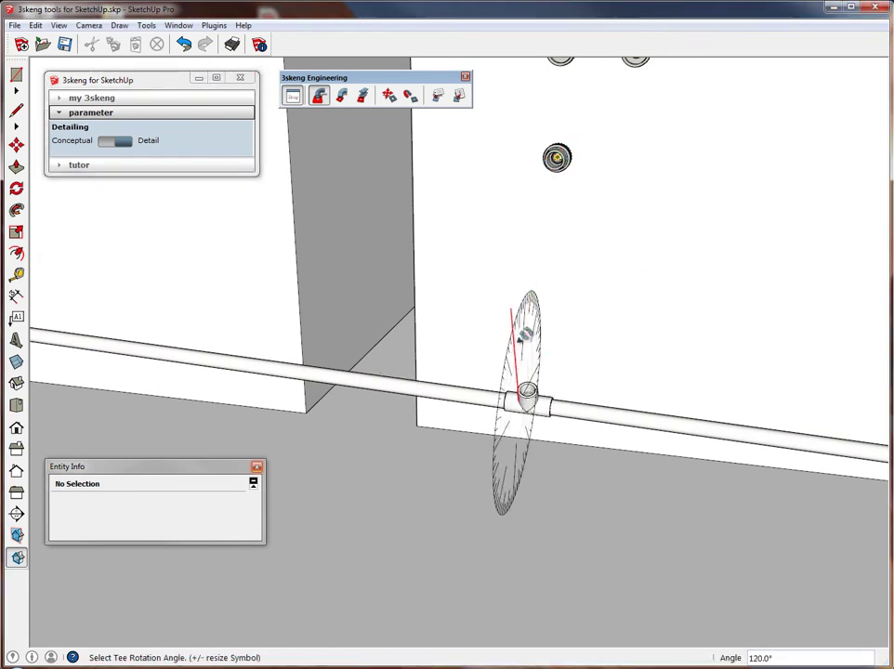
click(320, 97)
Route a CPVC Pipe (in), S80 ASTM F-441 with an elbow from the last machine's new union to its tee, then leave the pipe tool.
right_click(556, 157)
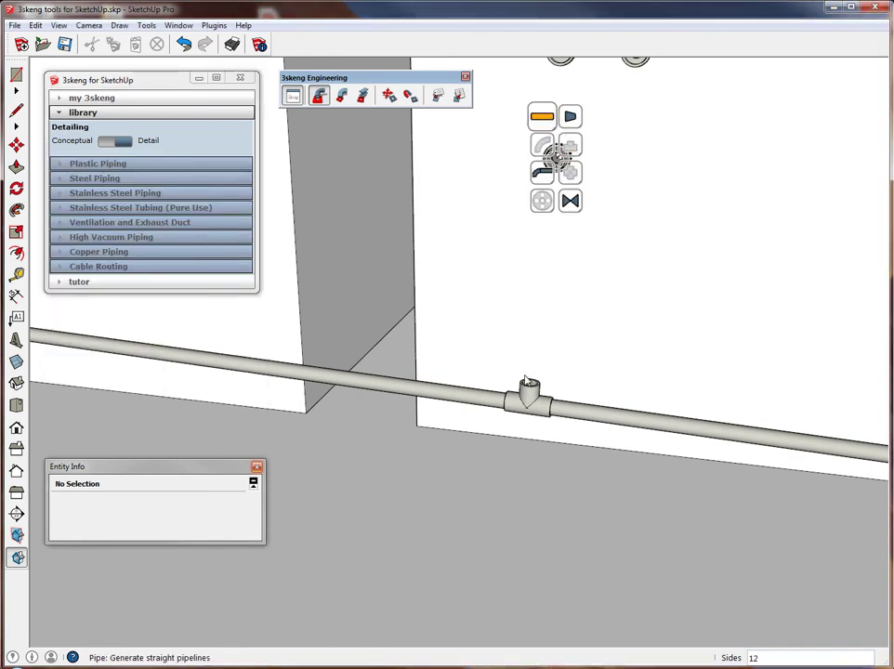
click(528, 392)
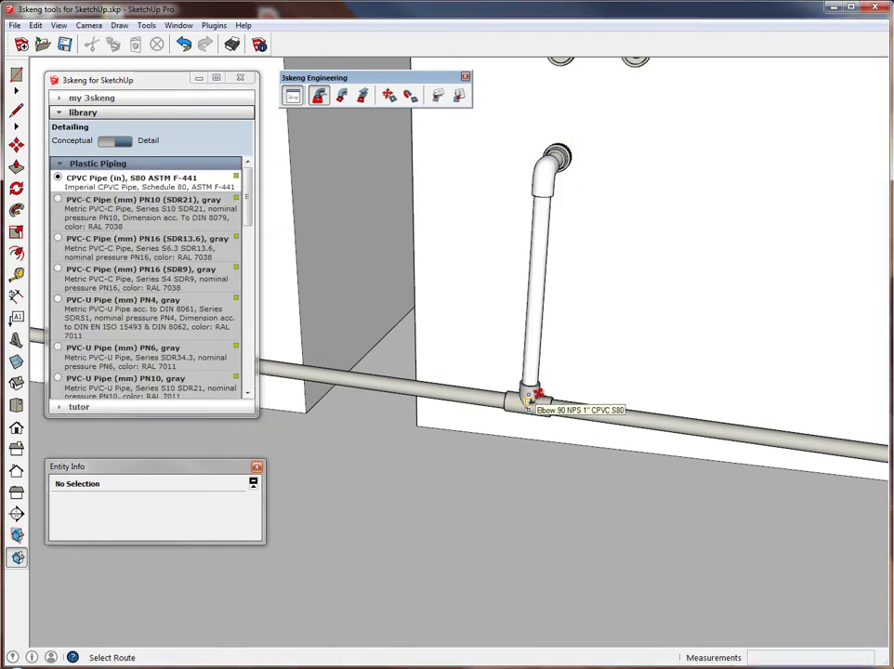
click(528, 404)
middle_drag(477, 303, 592, 285)
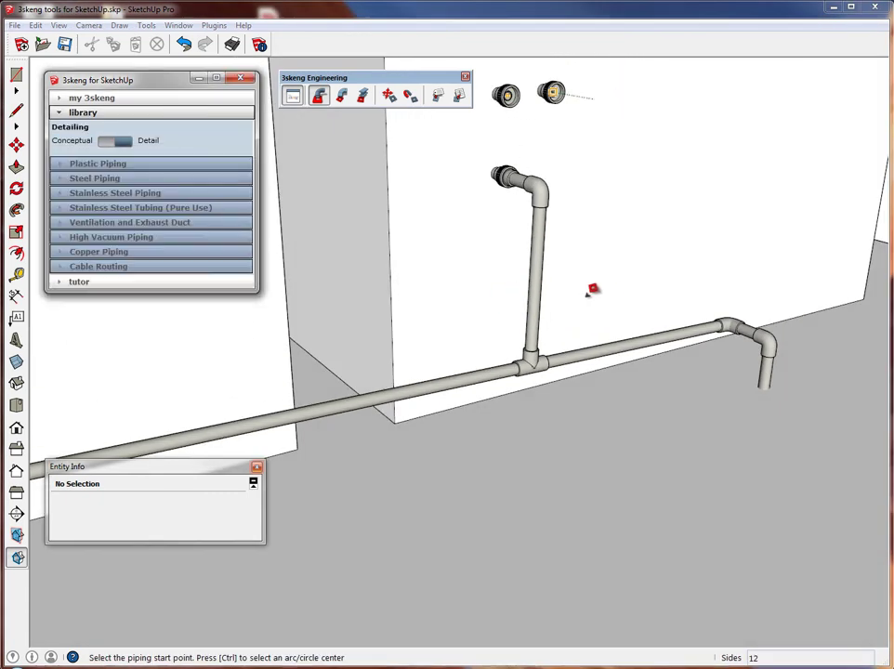
middle_drag(449, 300, 559, 291)
scroll(743, 214, down, 3)
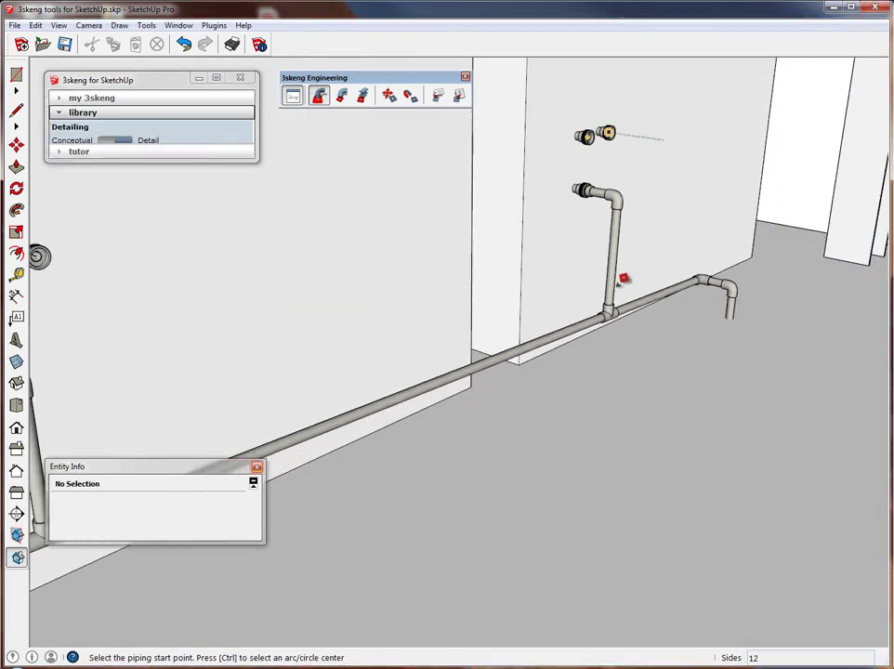
scroll(827, 184, down, 2)
key(space)
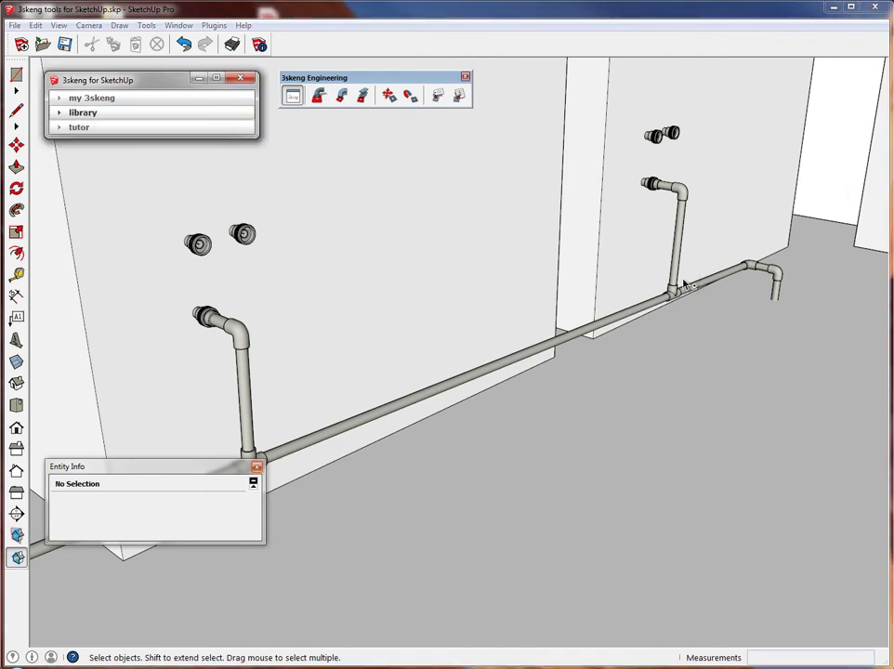
Move the header's pipe chain 5 mm perpendicular to the machine fronts, starting from the elbow at the header's far end.
shift+middle_drag(685, 285, 734, 247)
scroll(733, 248, down, 5)
middle_drag(618, 267, 664, 272)
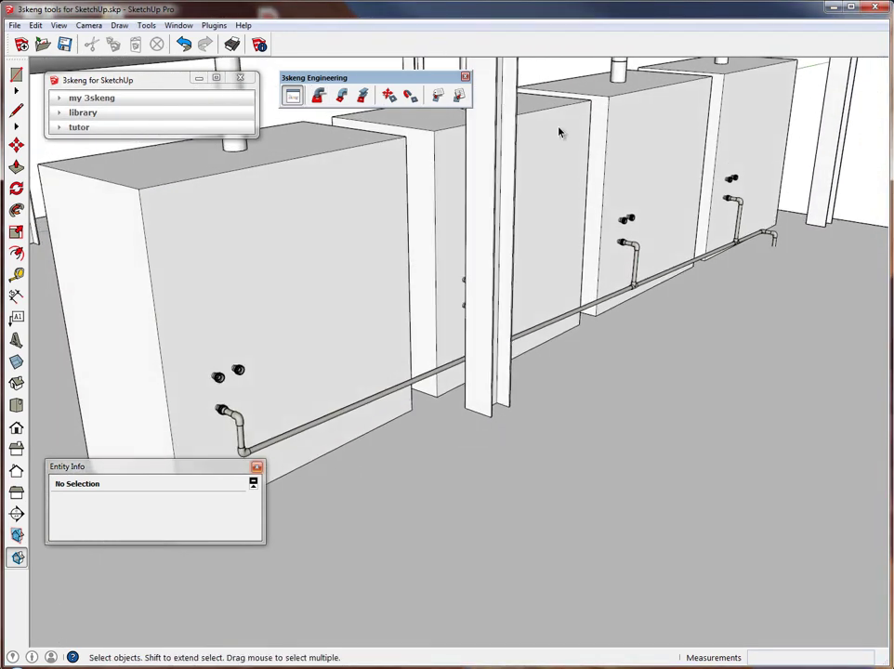
click(388, 95)
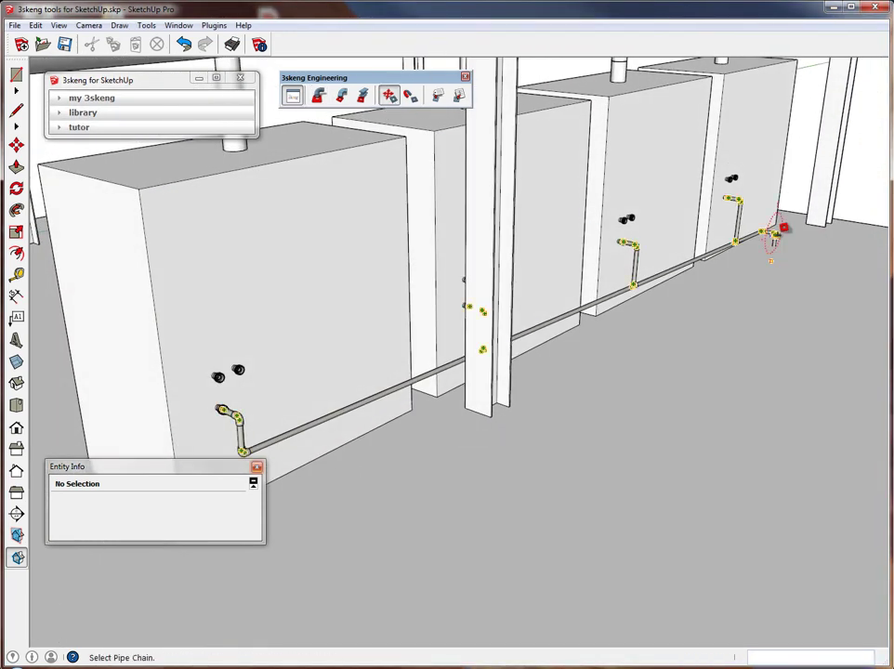
click(763, 230)
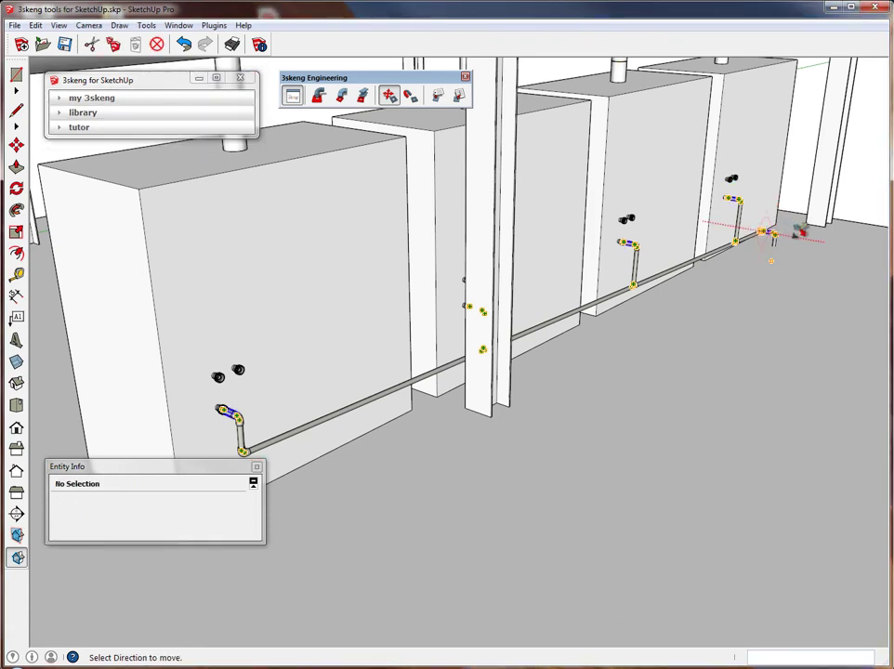
click(801, 230)
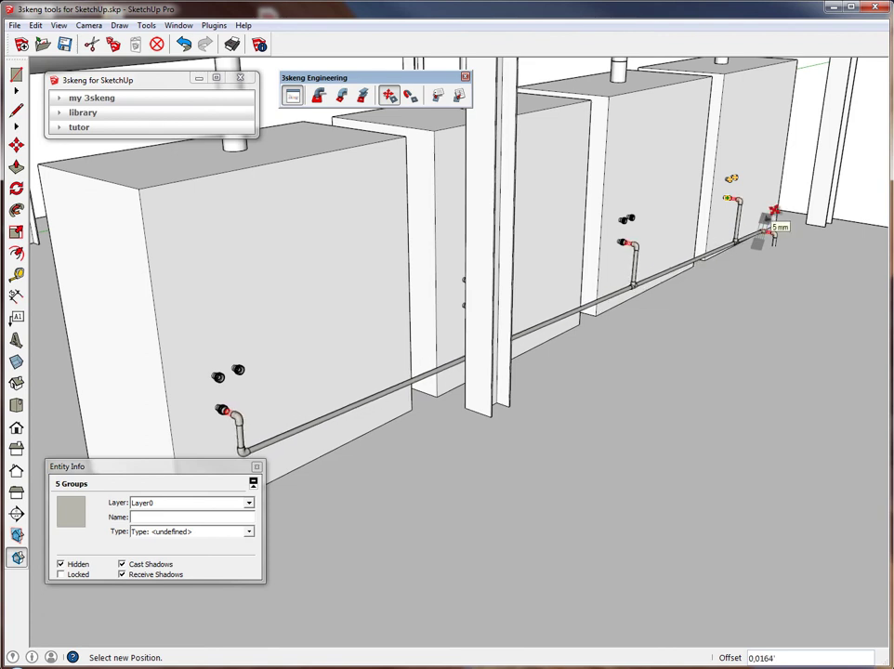
click(773, 213)
key(space)
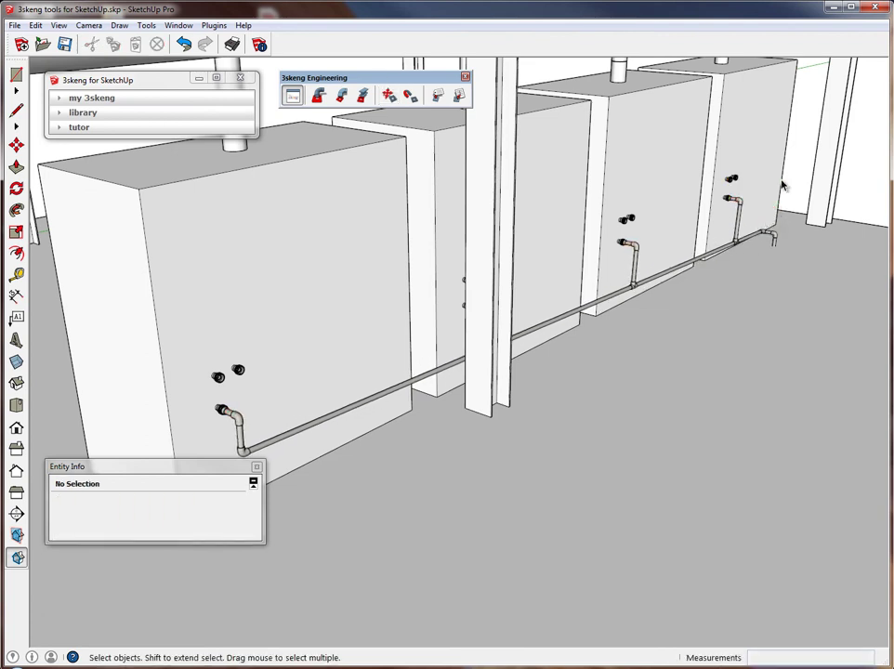
Attach a male NPS 1" CPVC Threaded Union (in), S80 to the first machine's upper union directly above the header connection.
middle_drag(573, 252, 452, 249)
scroll(444, 257, up, 1)
scroll(443, 257, up, 1)
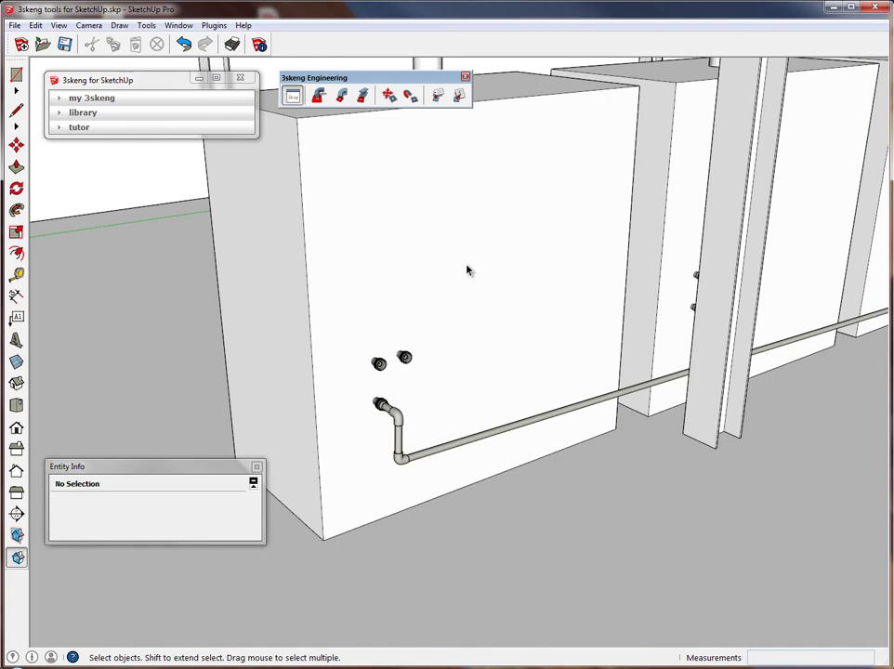
click(293, 96)
scroll(376, 367, up, 5)
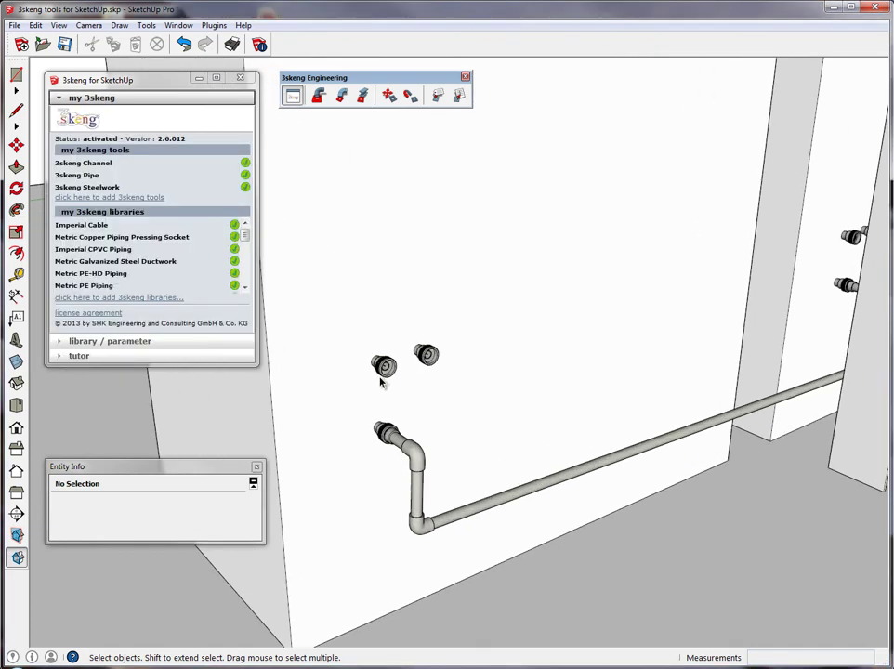
click(317, 96)
click(379, 354)
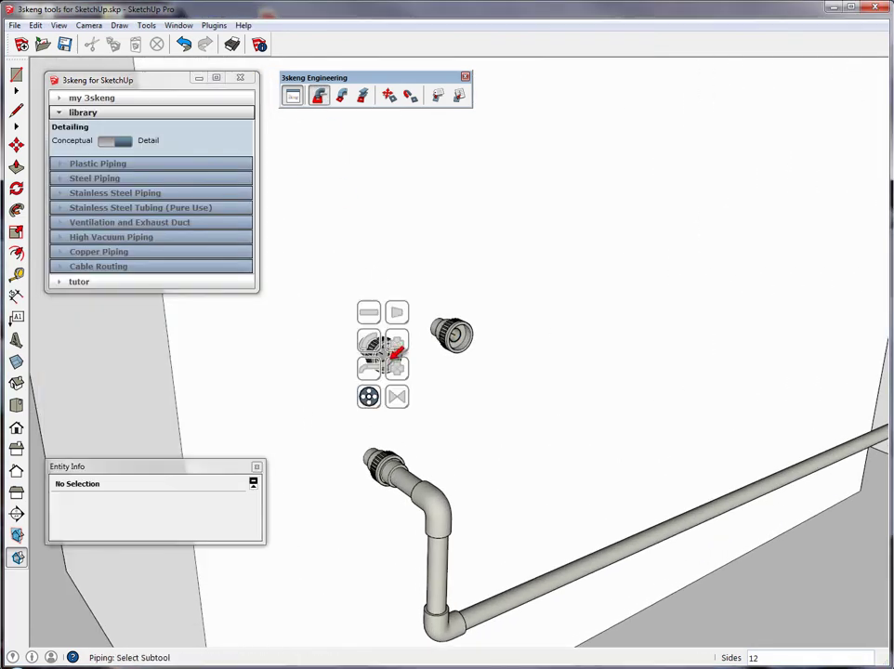
click(369, 397)
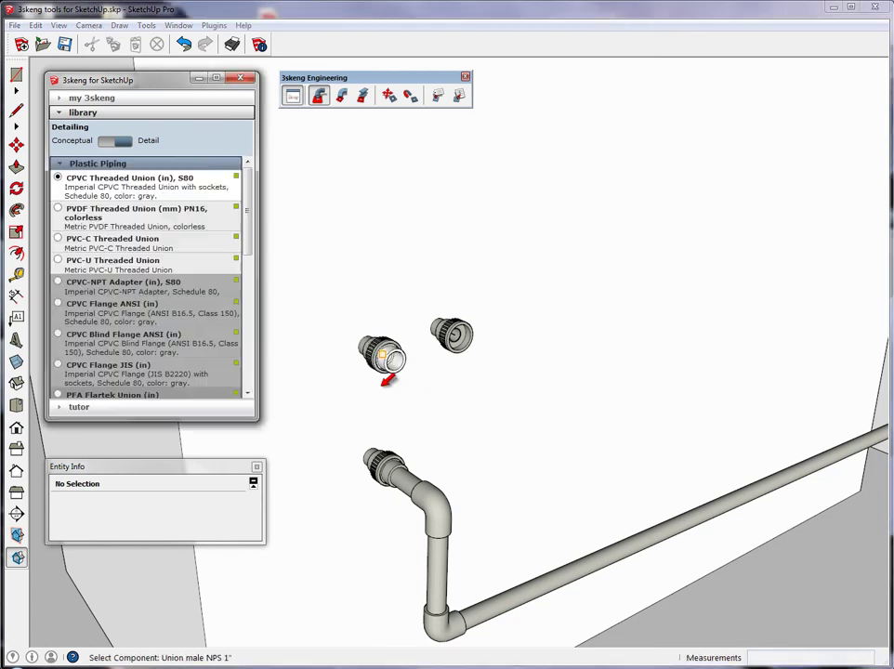
key(Escape)
Add an Elbow 90 NPS 1" with a pipe to the new union, pointing it upward and aligning it with the lower connection's vertical pipe.
click(383, 358)
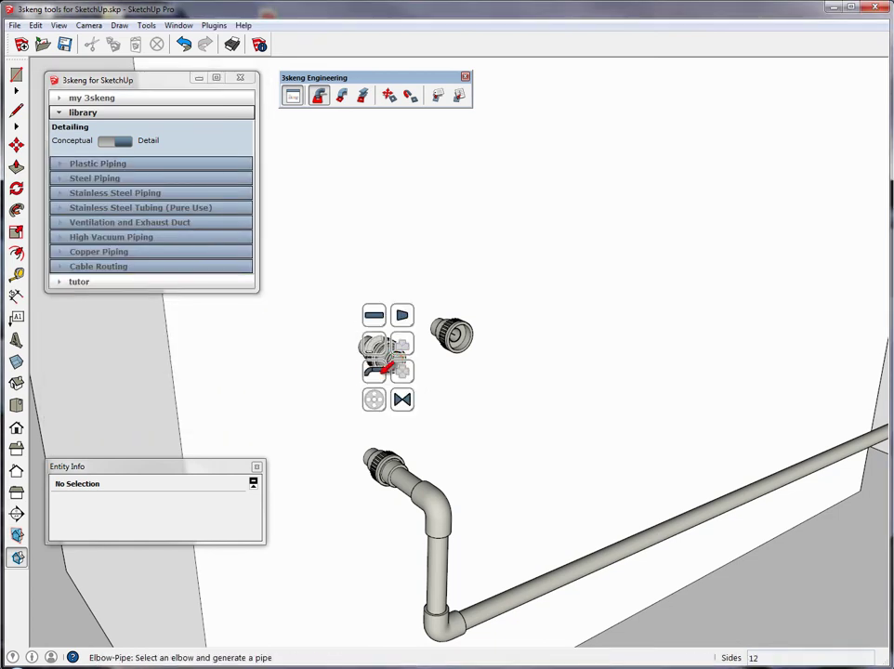
click(375, 373)
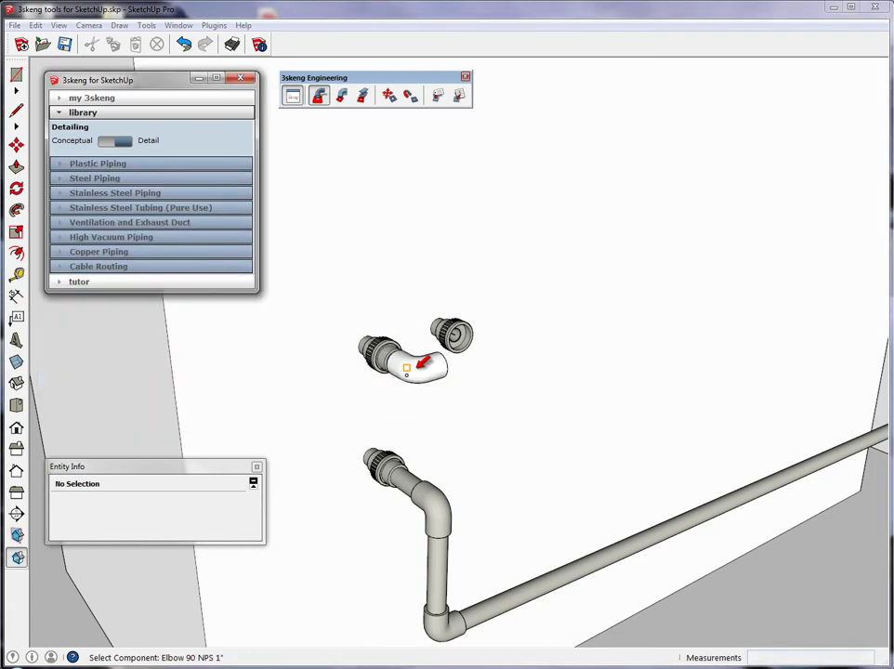
click(407, 321)
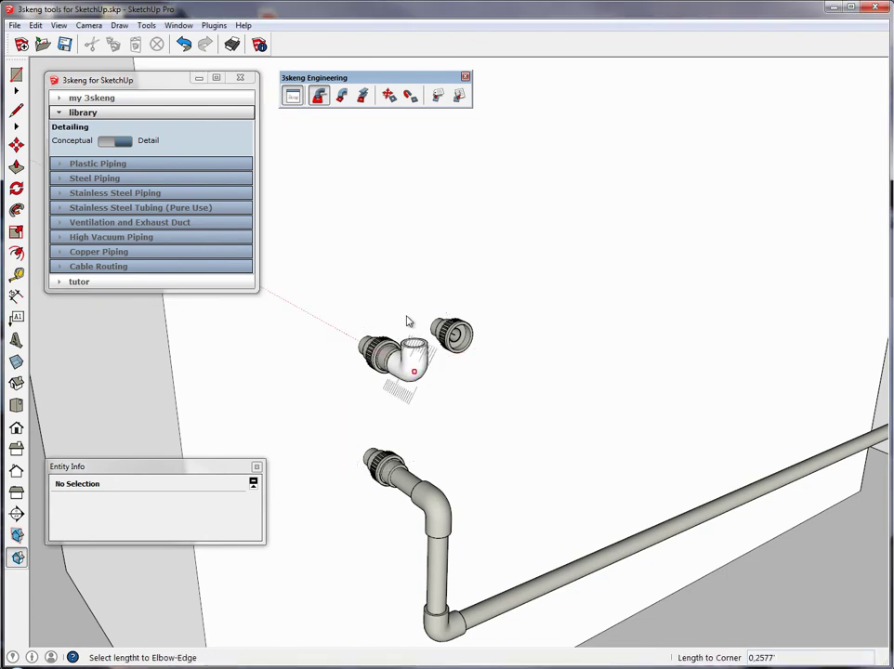
click(436, 520)
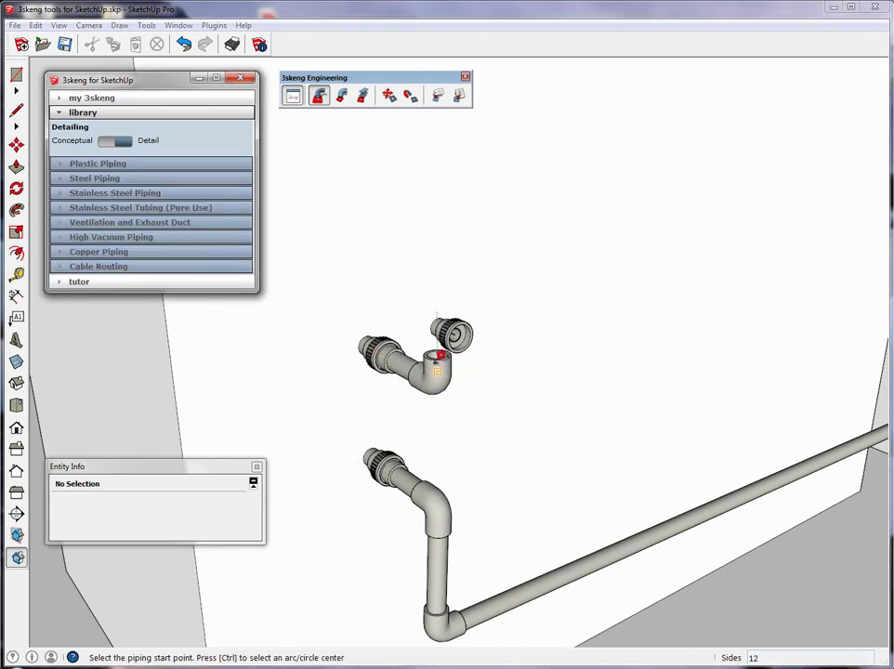
Extend a CPVC Pipe (in), S80 ASTM F-441 0.3333' upward from the new elbow.
click(436, 371)
click(425, 329)
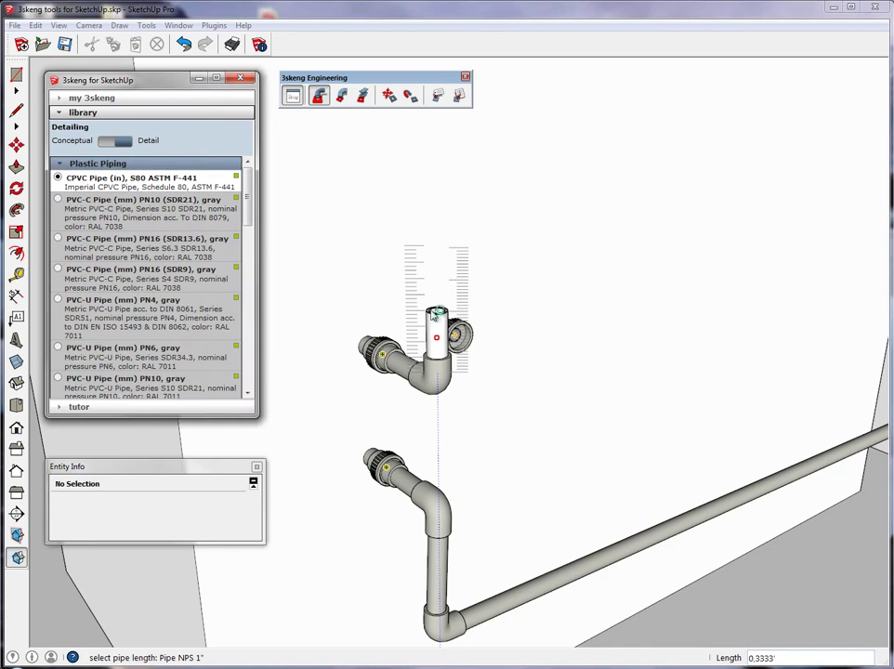
click(434, 316)
Fit a Ball Valve NPS 1" on the vertical pipe with its handle facing away from the machine and add a 0.25' pipe above it.
click(436, 311)
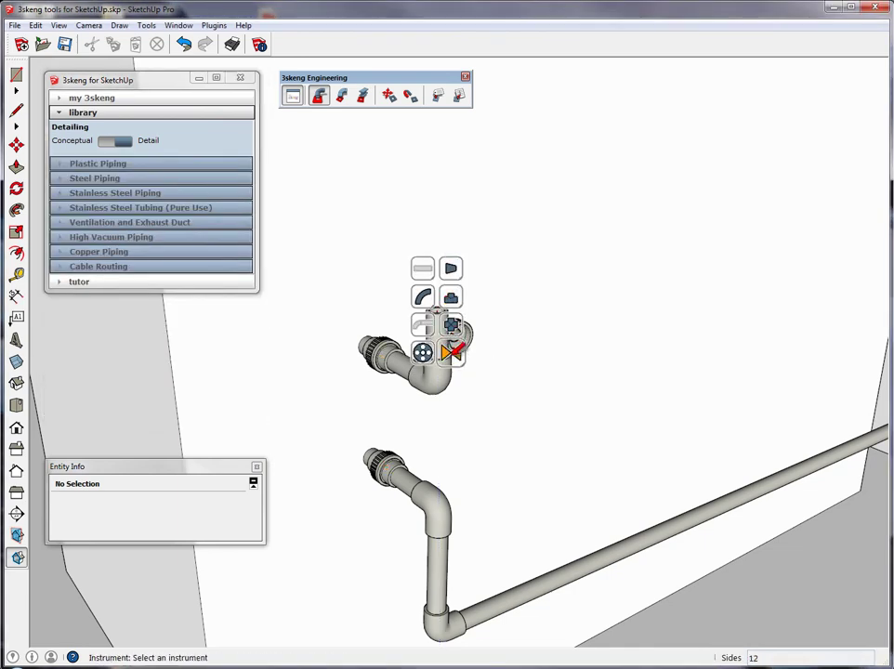
click(452, 354)
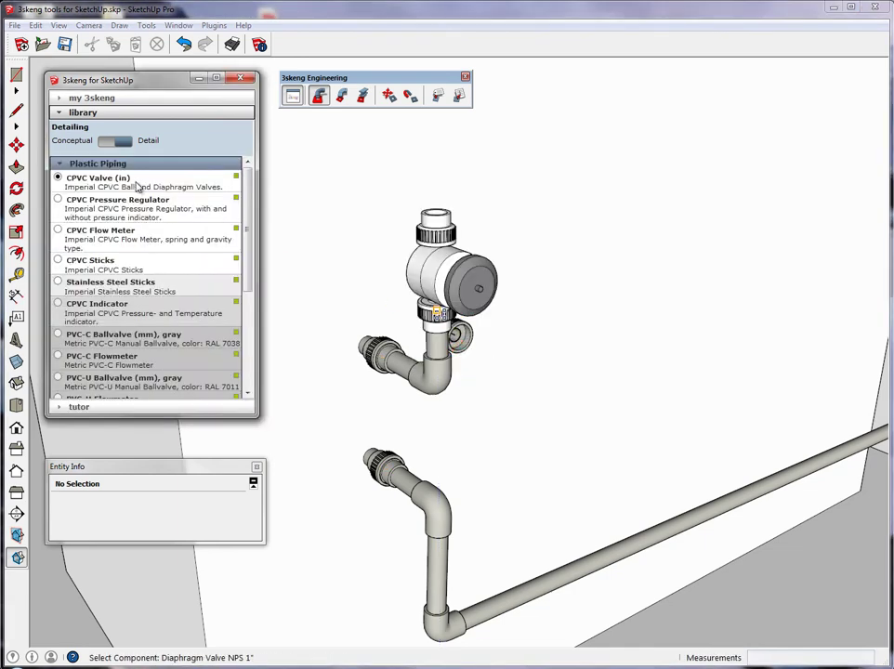
key(Down)
click(437, 312)
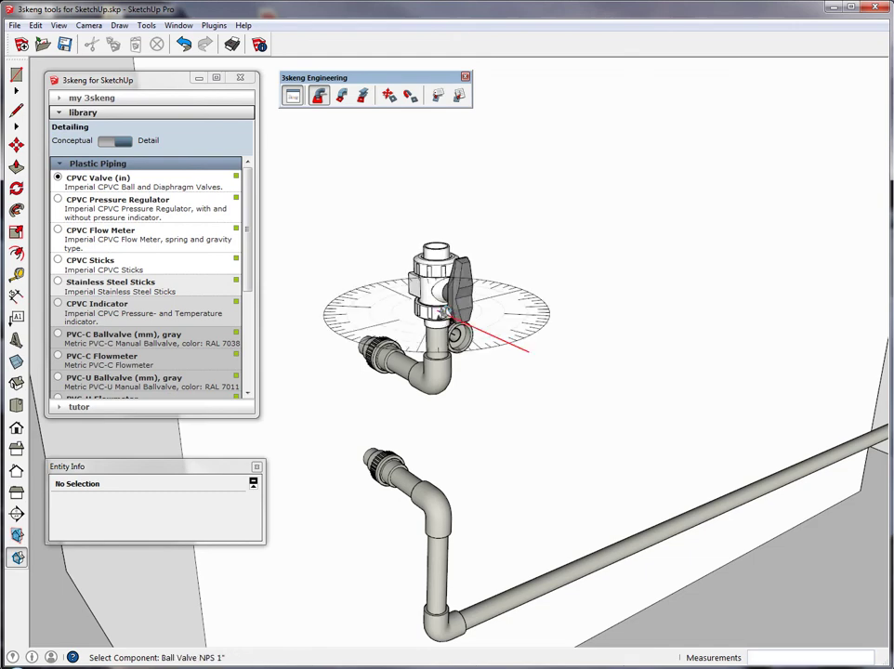
click(507, 337)
click(436, 247)
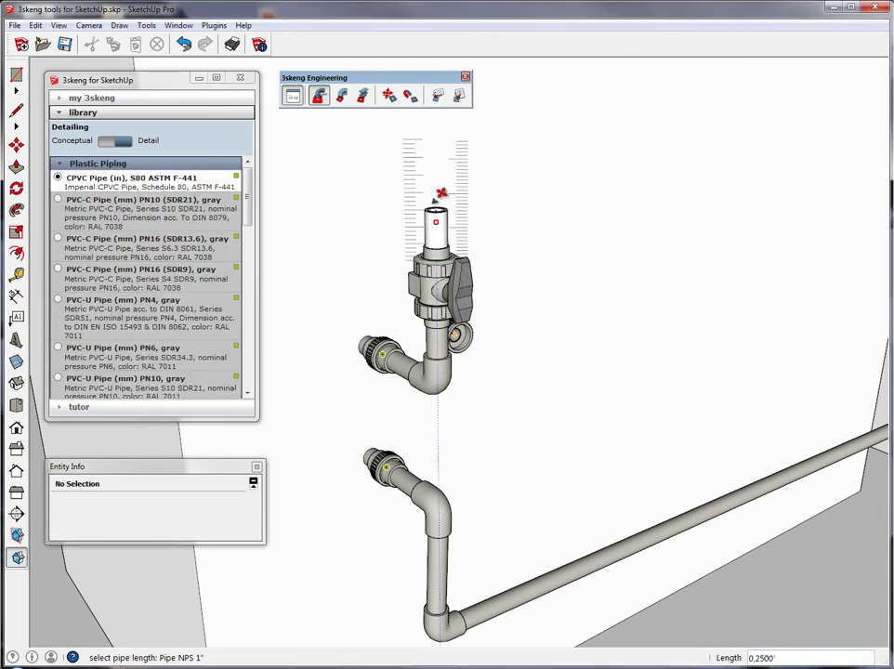
click(445, 197)
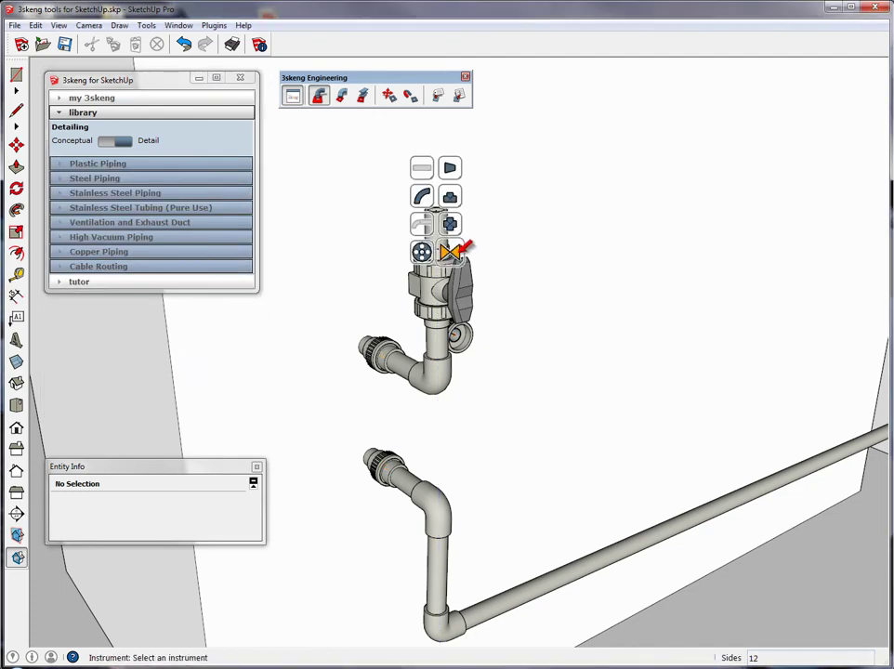
Fit a Regulator NPS 1" CPVC S80 - with Gauge on the vertical pipe above the ball valve, with its cylindrical housing facing away from the machine.
click(451, 253)
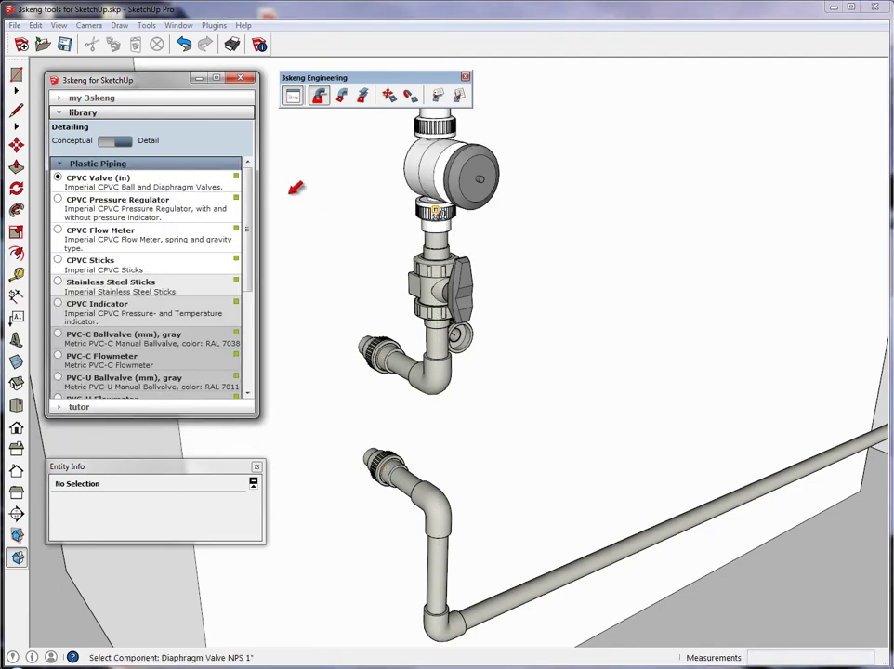
click(158, 213)
middle_drag(449, 206, 469, 376)
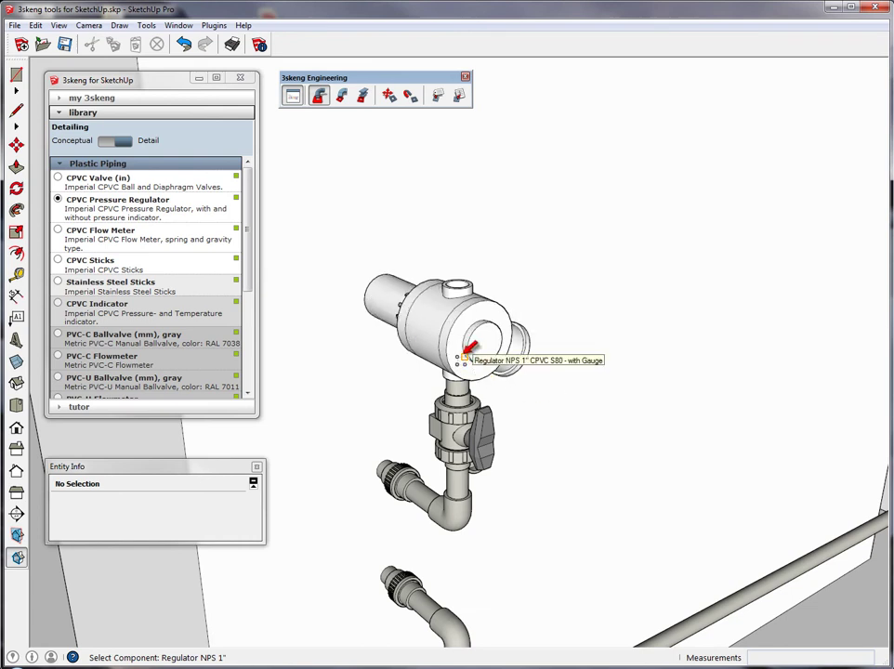
key(Tab)
click(456, 356)
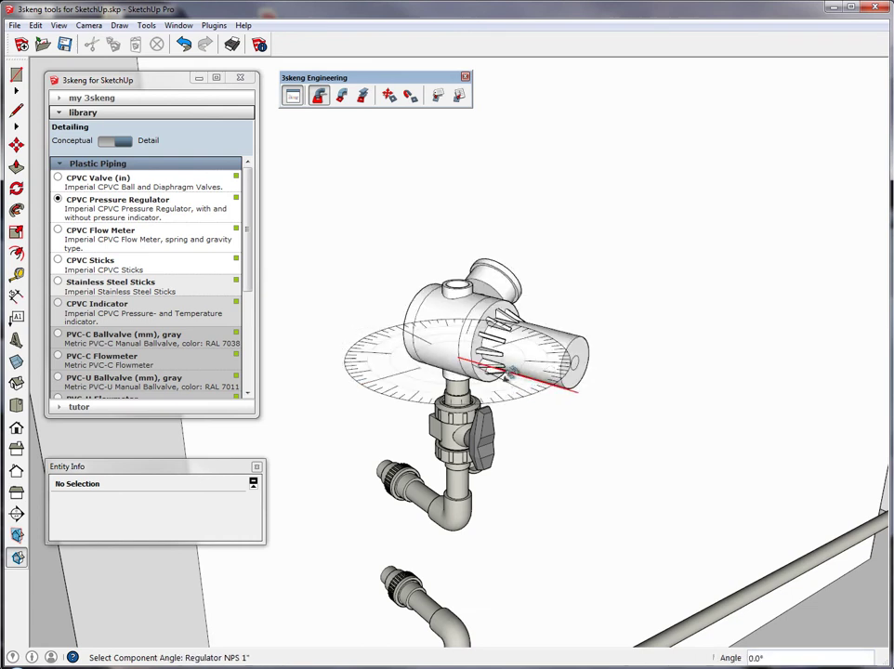
click(456, 302)
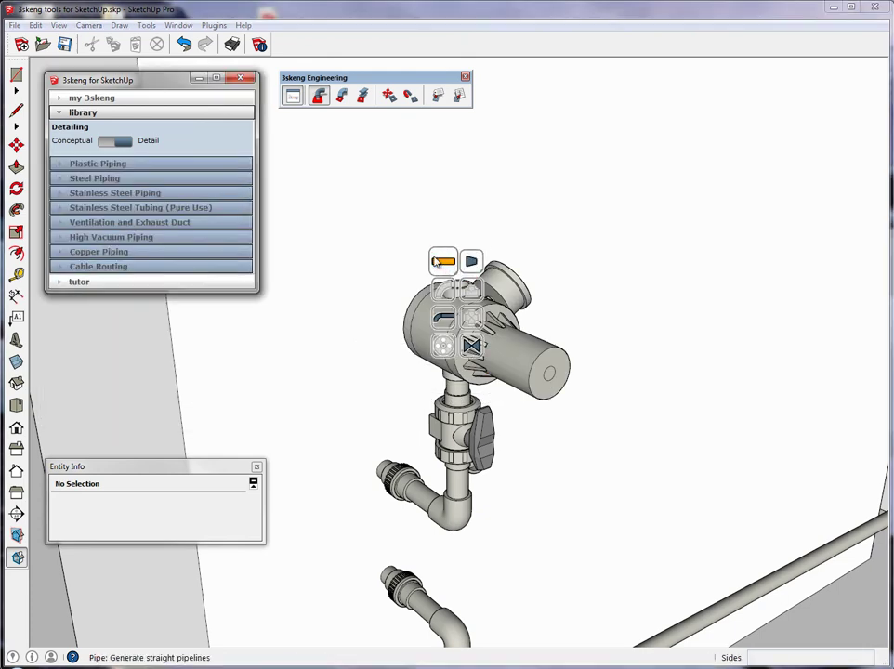
Add a pipe about 0.4167' long above the regulator and fit a Ball Valve NPS 1" on it, oriented like the lower valve.
click(433, 259)
click(462, 222)
key(Escape)
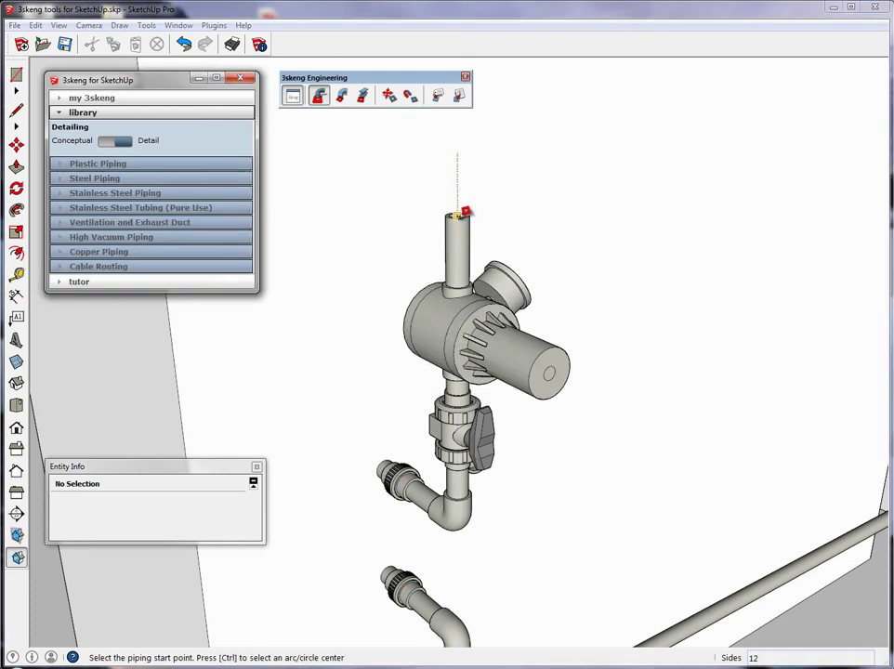
mouse_move(458, 223)
click(472, 259)
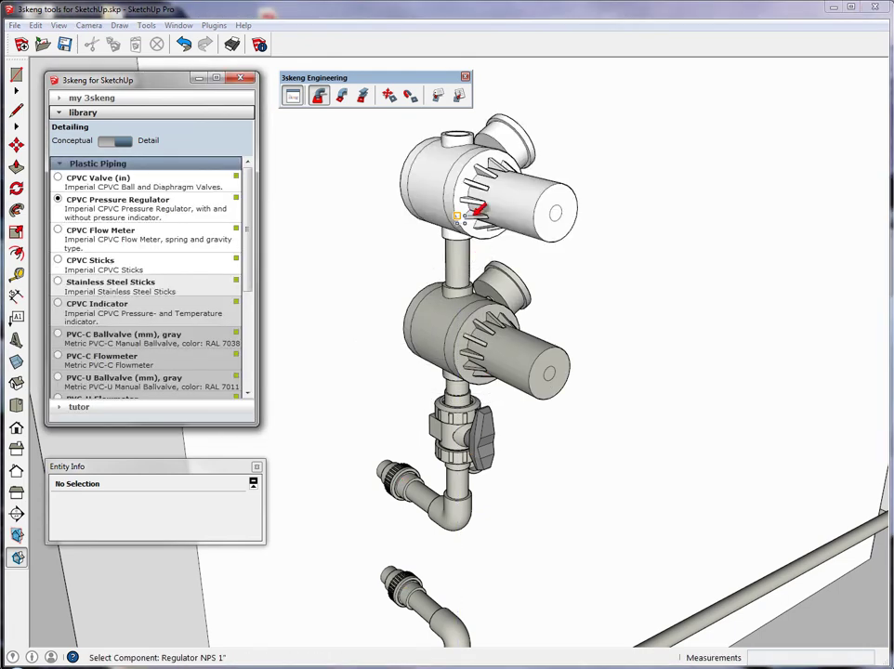
key(Up)
key(Right)
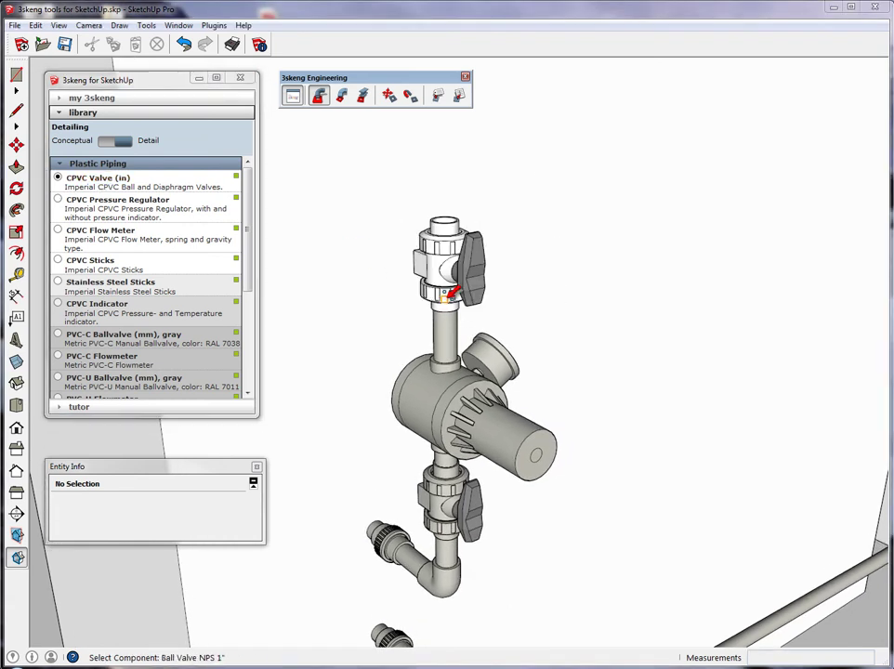
click(489, 295)
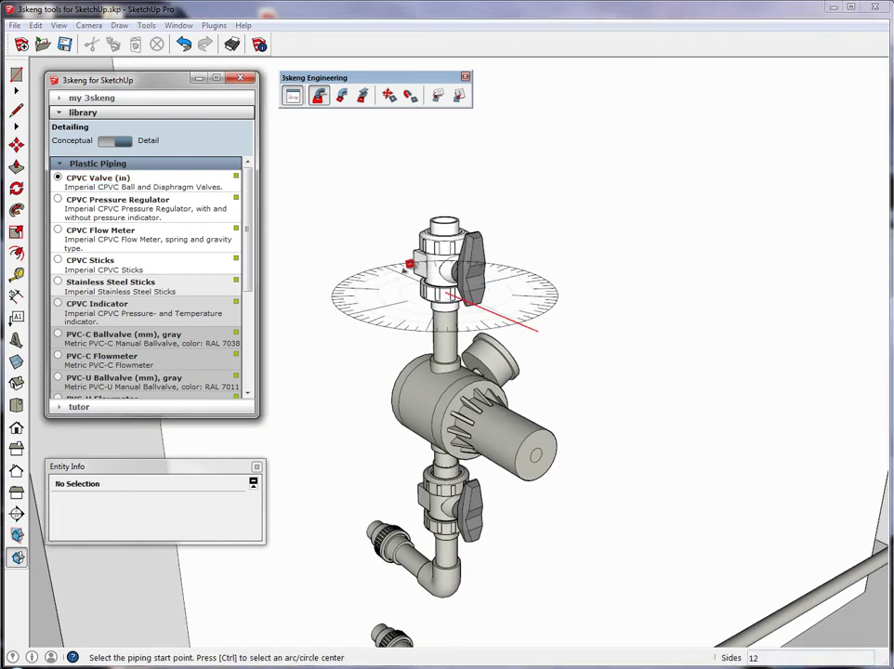
Extend a CPVC Pipe (in), S80 ASTM F-441 about 0.6562' upward from the upper ball valve.
click(449, 234)
click(430, 194)
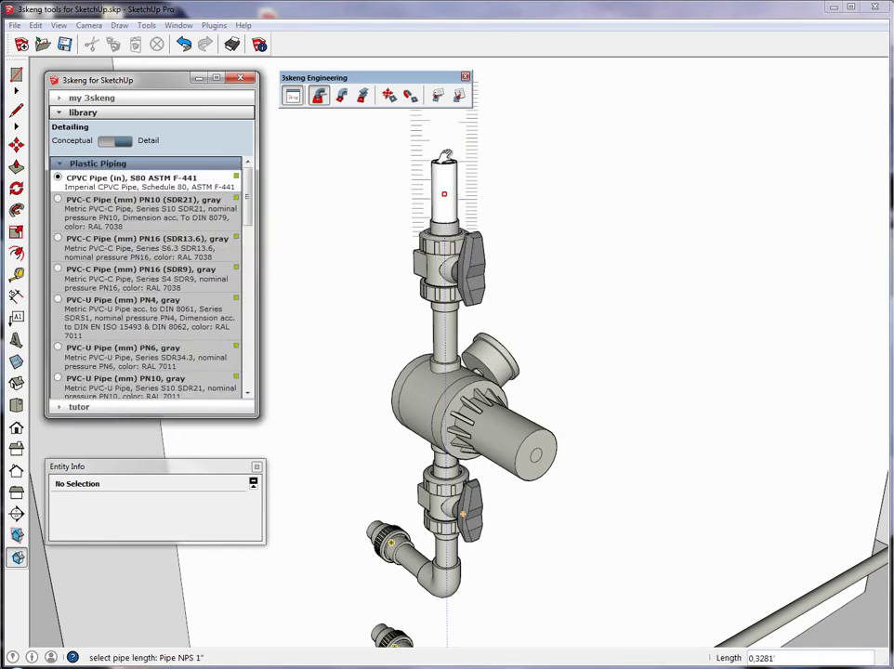
shift+middle_drag(455, 113, 427, 218)
click(430, 192)
key(space)
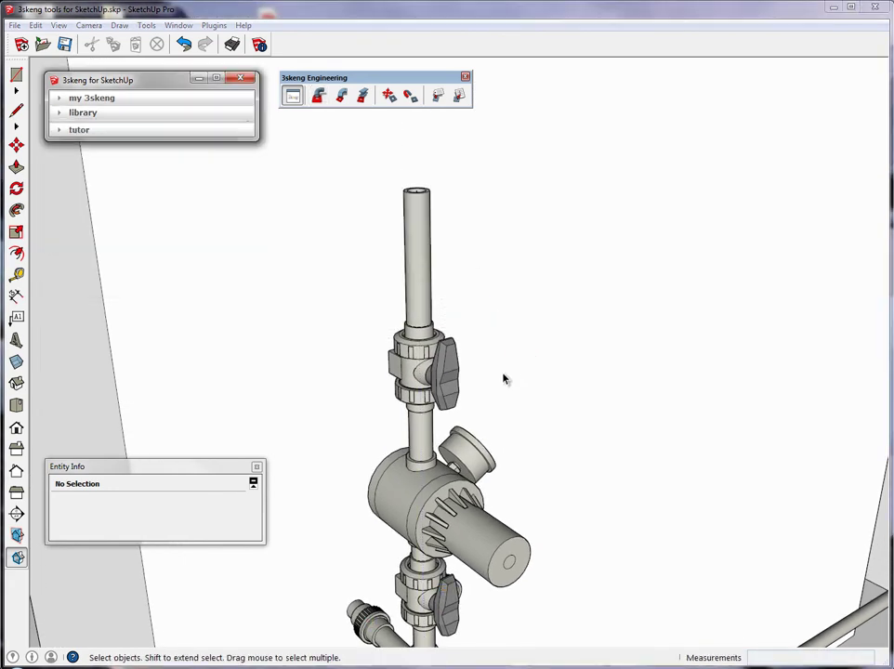
Copy the lower elbow, ball valve and their connecting pipes from the regulator line onto the neighbouring union, pin to pin.
middle_drag(503, 376, 421, 361)
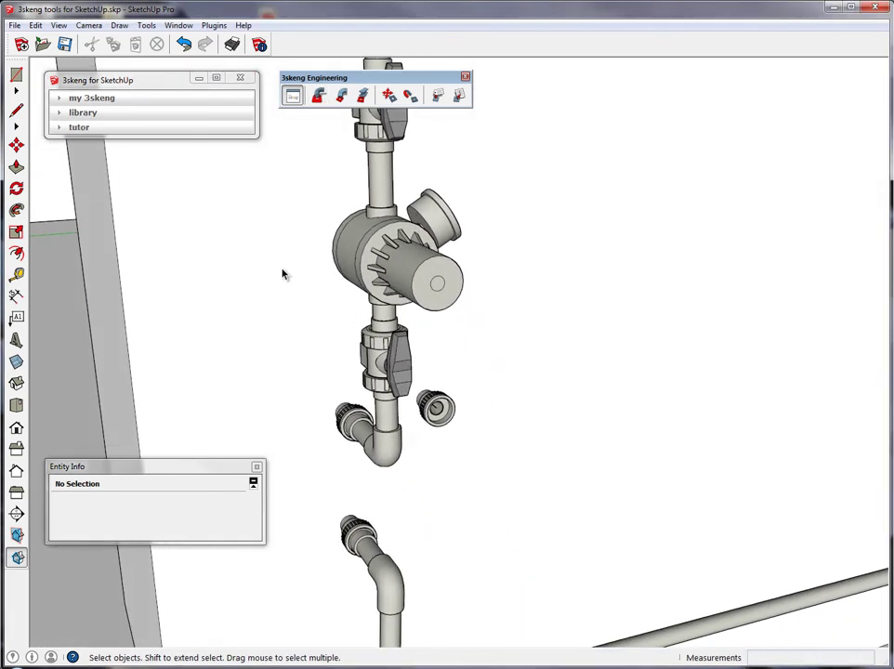
drag(428, 480, 423, 474)
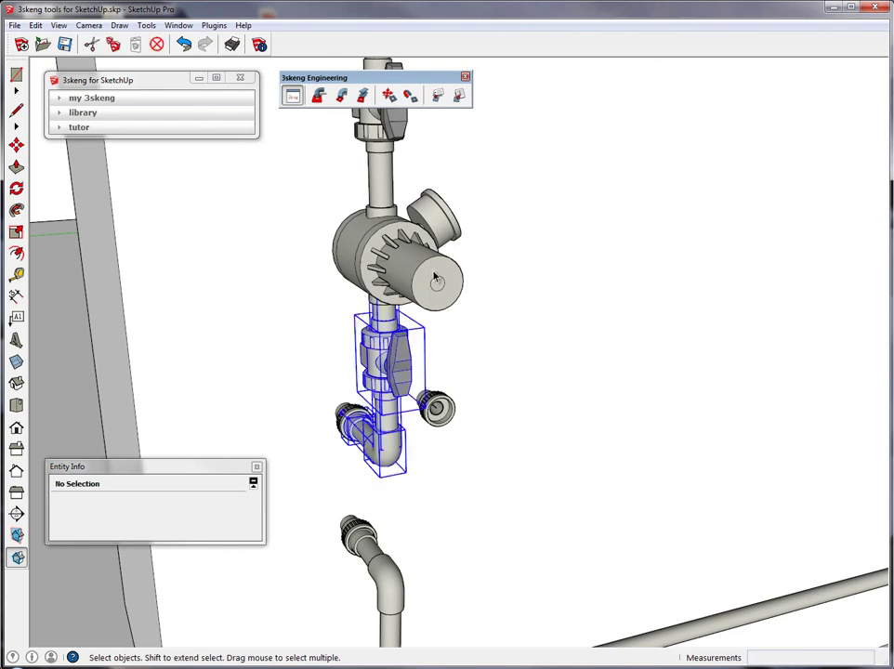
click(410, 96)
click(359, 415)
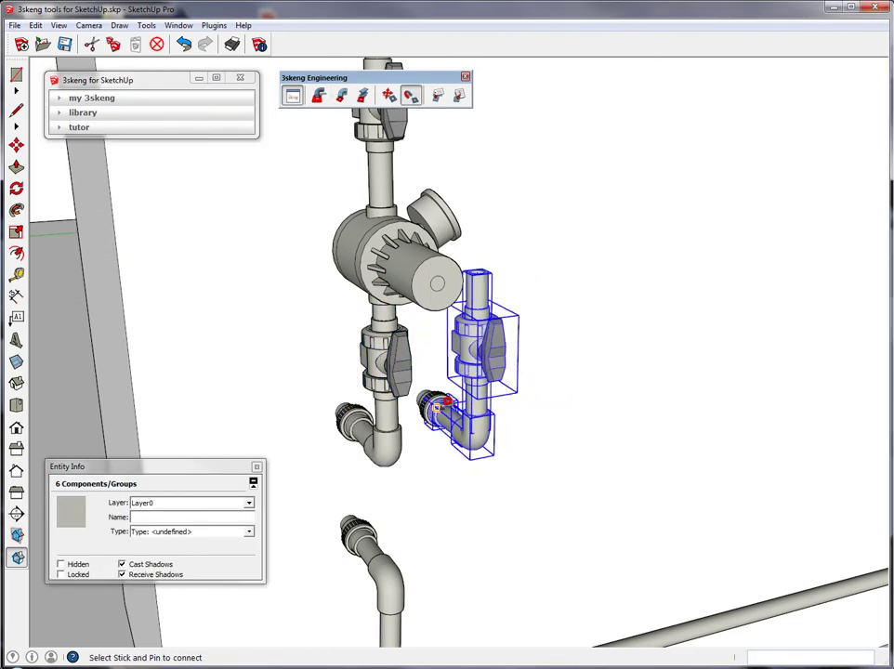
click(439, 409)
Fit a Flow Meter Spring NPS 1" CPVC S80 - F20-100lpm on top of the copied line's pipe.
middle_drag(508, 346, 165, 175)
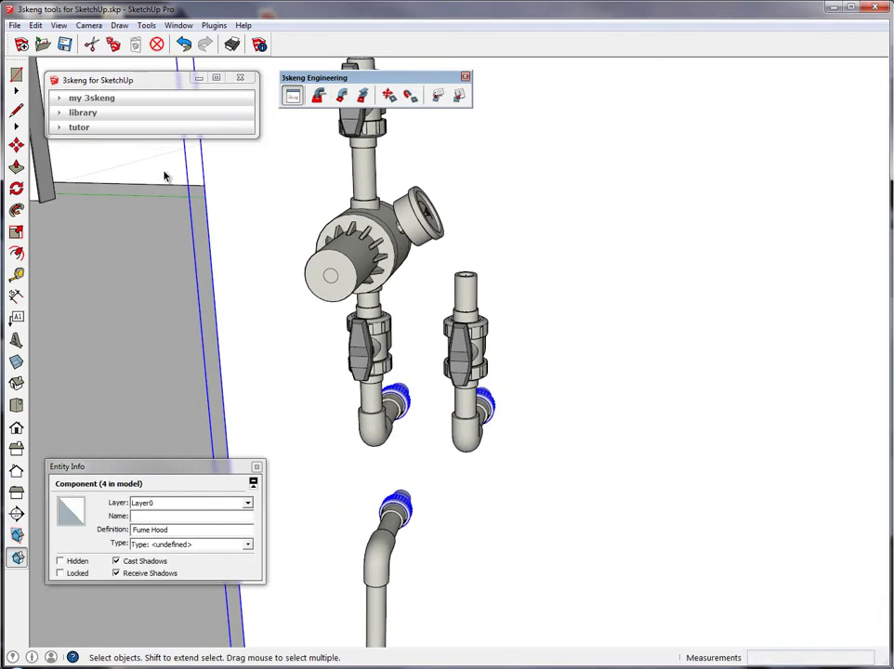
click(319, 97)
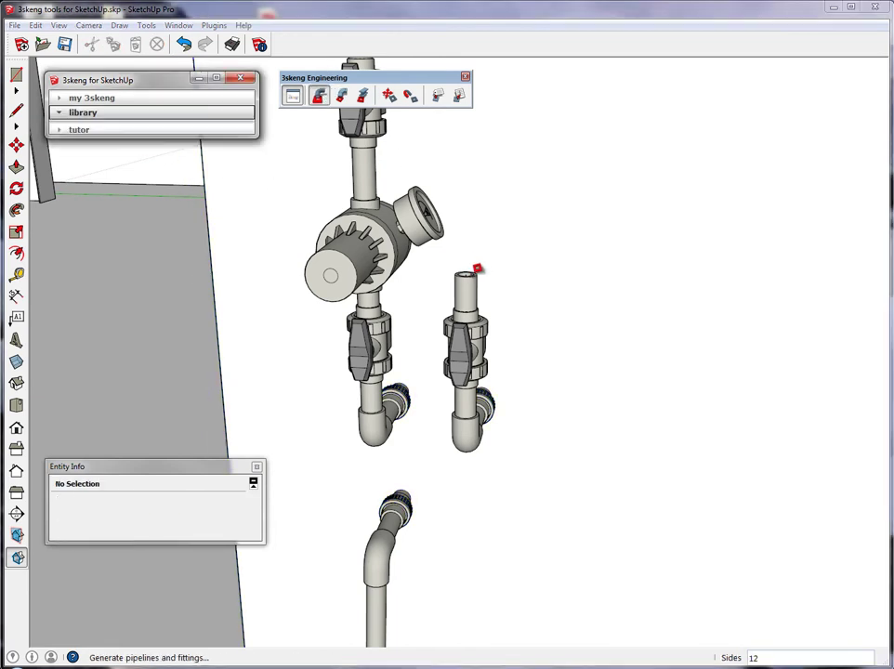
right_click(476, 269)
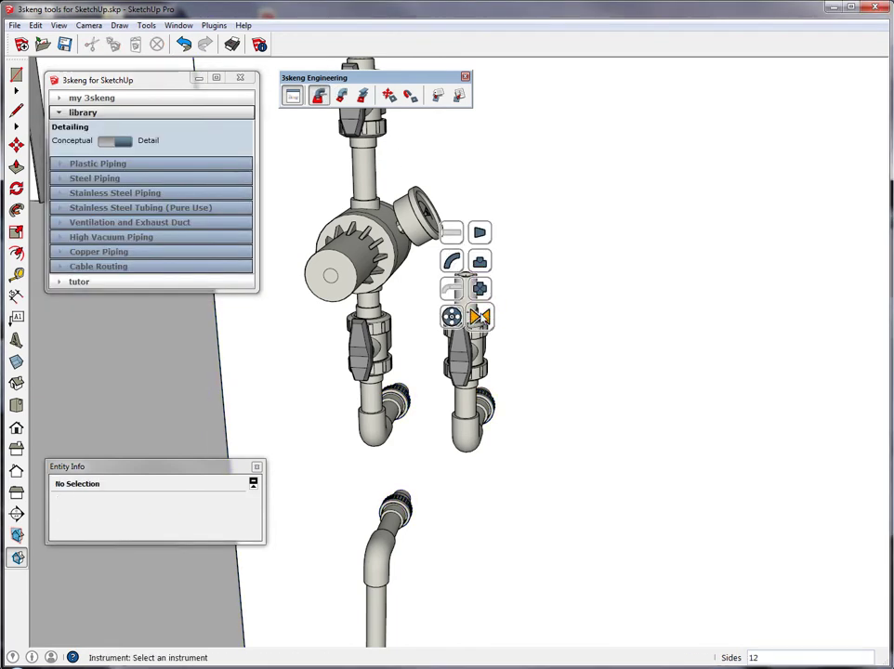
click(479, 317)
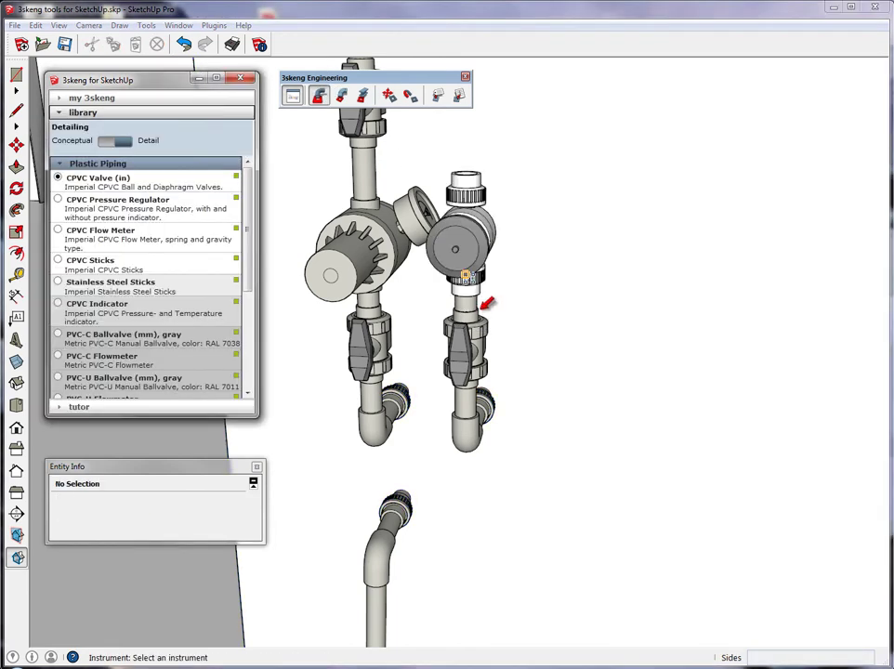
click(108, 235)
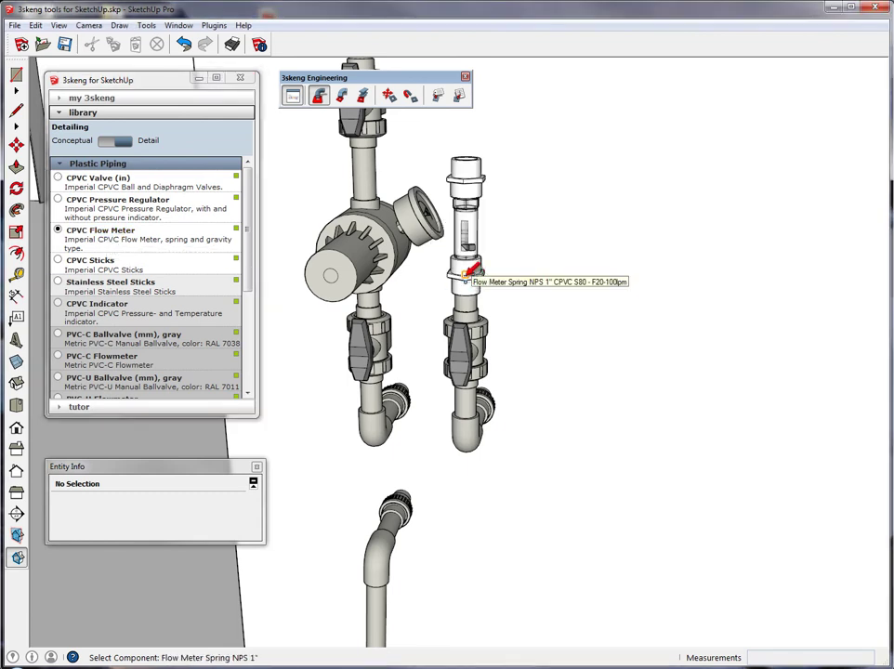
click(471, 271)
click(469, 276)
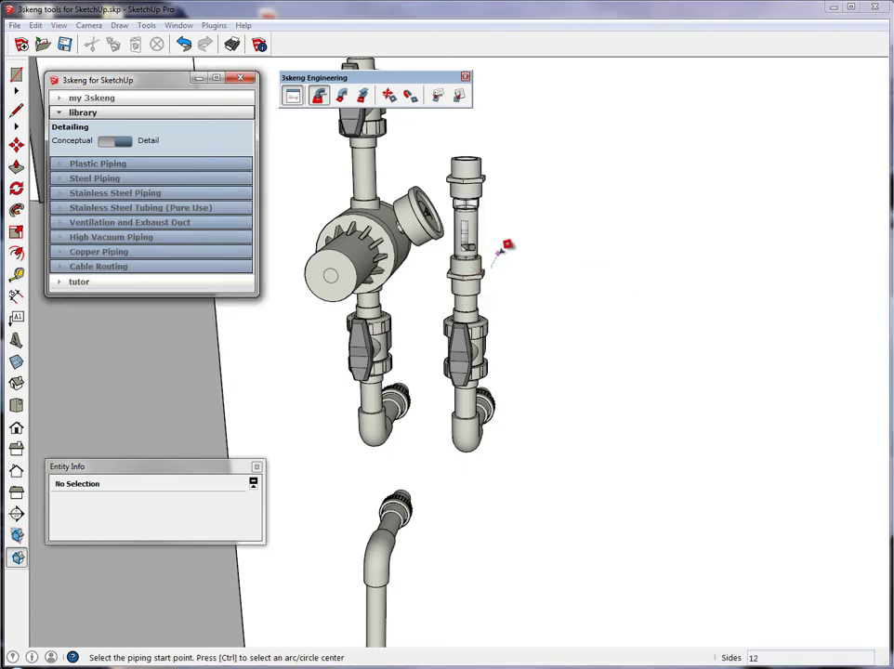
Copy the regulator line's upper ball valve with the pipes above and below it onto the top of the flow meter.
middle_drag(510, 245, 518, 347)
key(space)
click(385, 186)
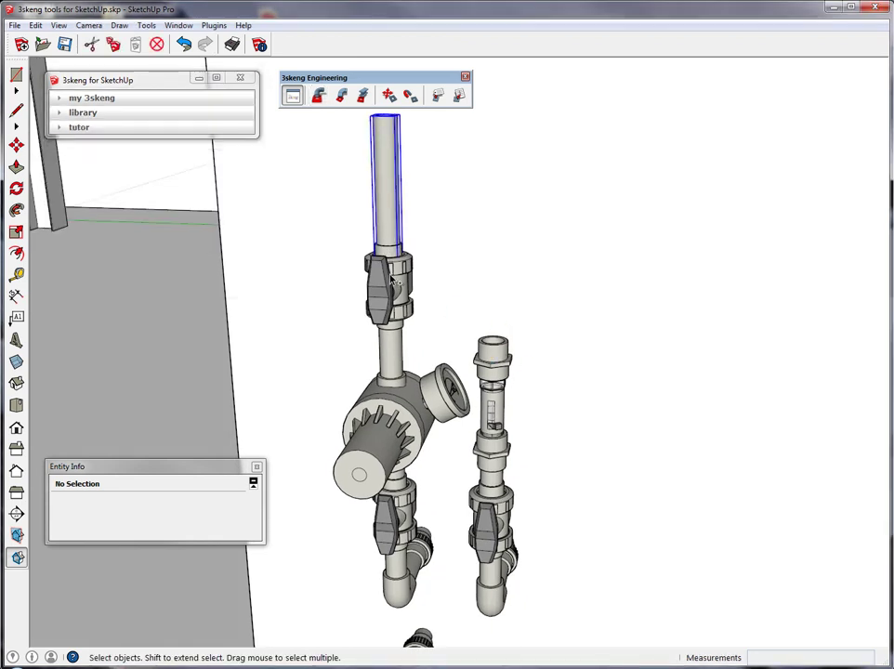
shift+click(383, 288)
click(410, 95)
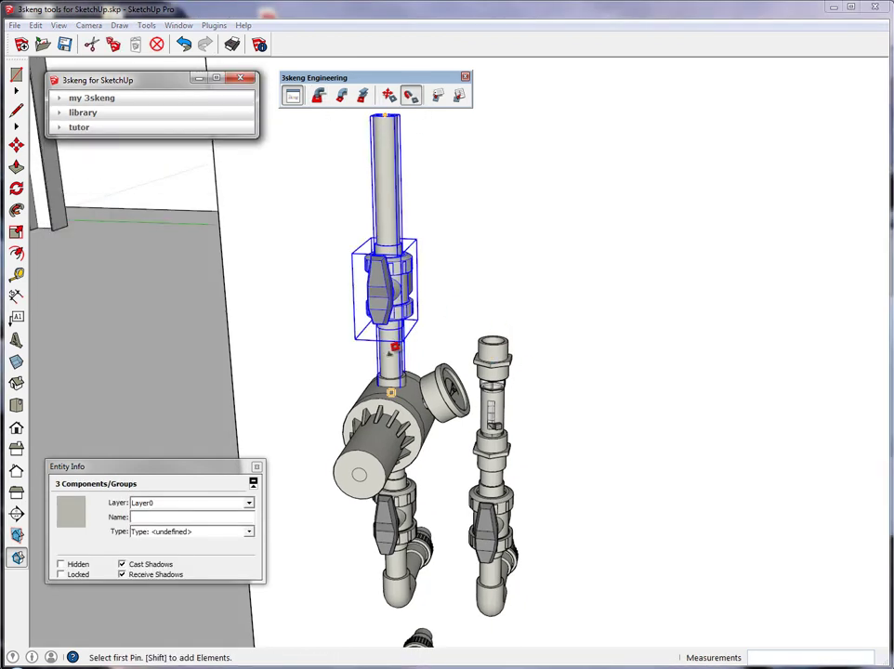
click(393, 339)
click(502, 348)
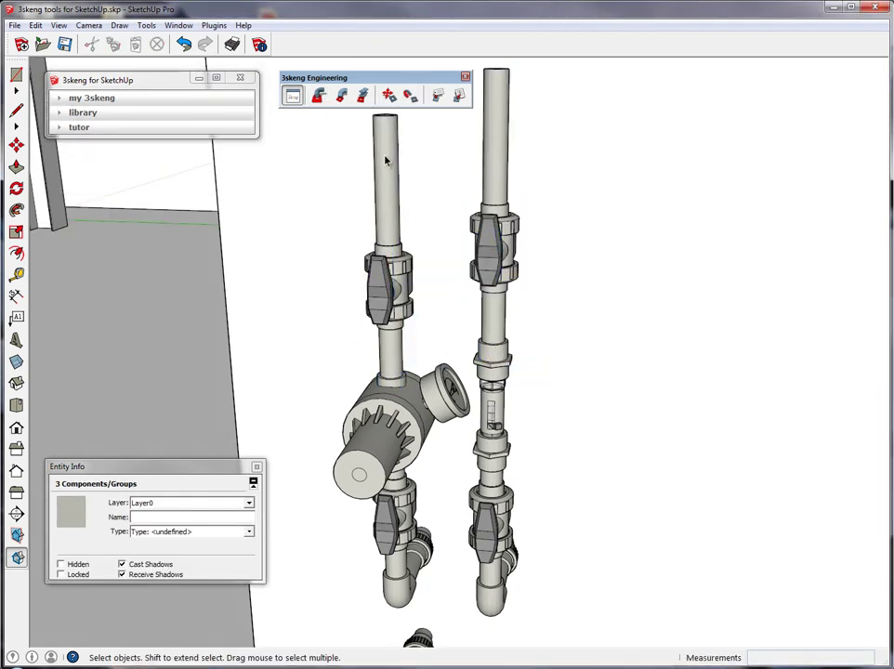
Move the flow meter line's upper ball valve level with the regulator line's valve and shorten its top pipe to end at the same height.
click(389, 94)
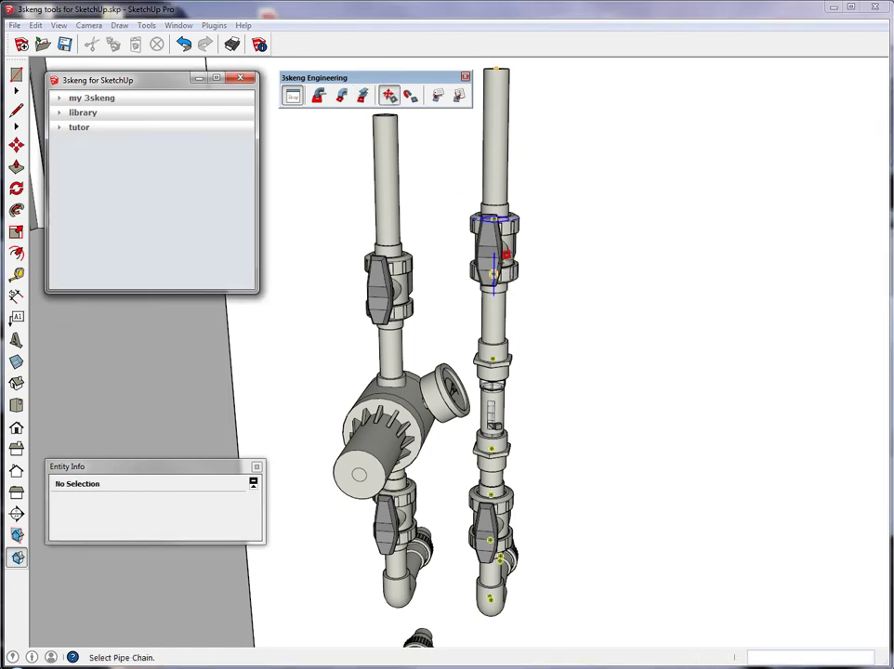
click(502, 267)
click(507, 310)
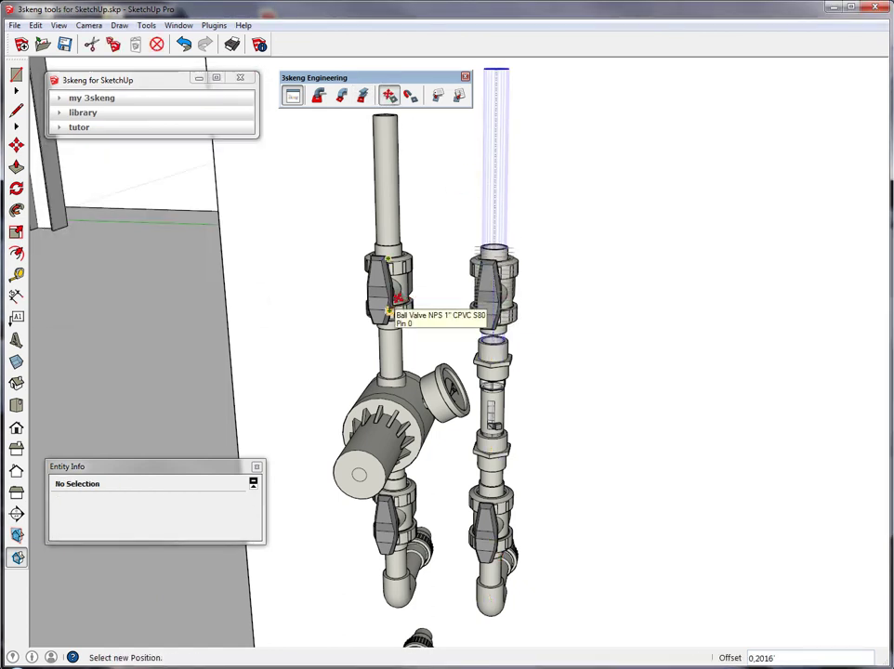
click(400, 300)
click(502, 111)
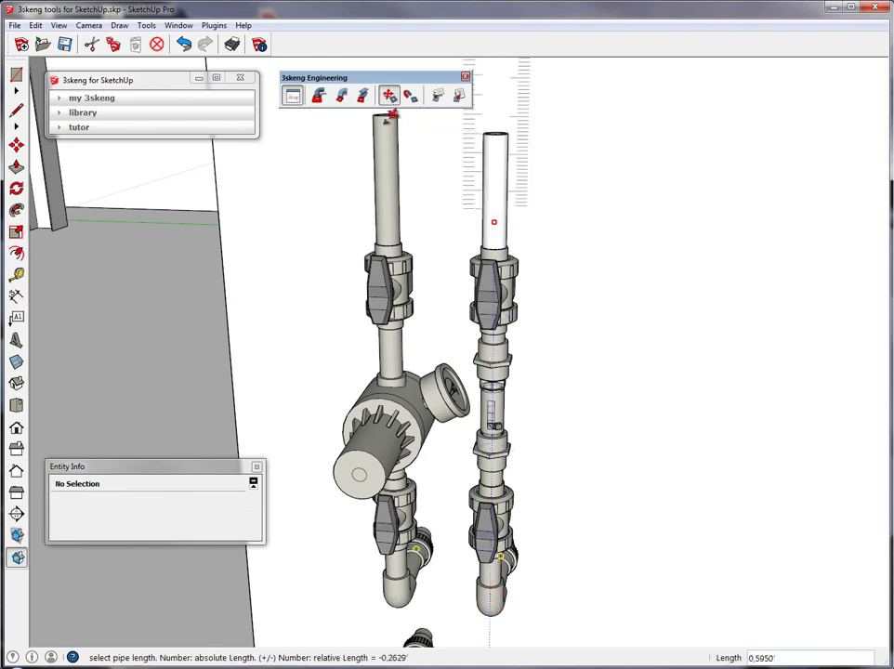
click(387, 117)
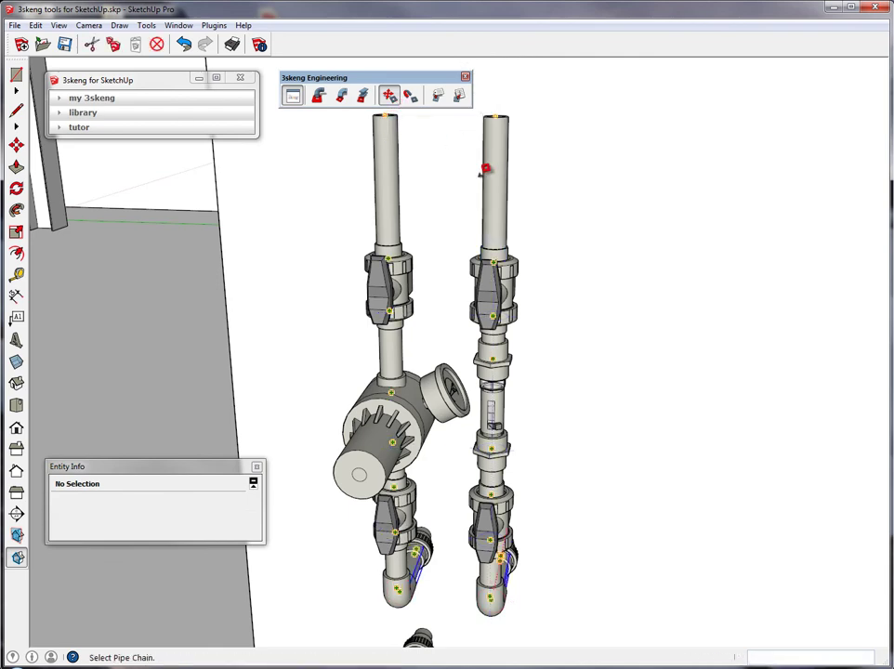
key(space)
Start labelling with the pressure regulator as a single segment, and switch the label selection mode to line section.
middle_drag(447, 240, 559, 253)
scroll(560, 253, down, 3)
shift+middle_drag(513, 303, 539, 225)
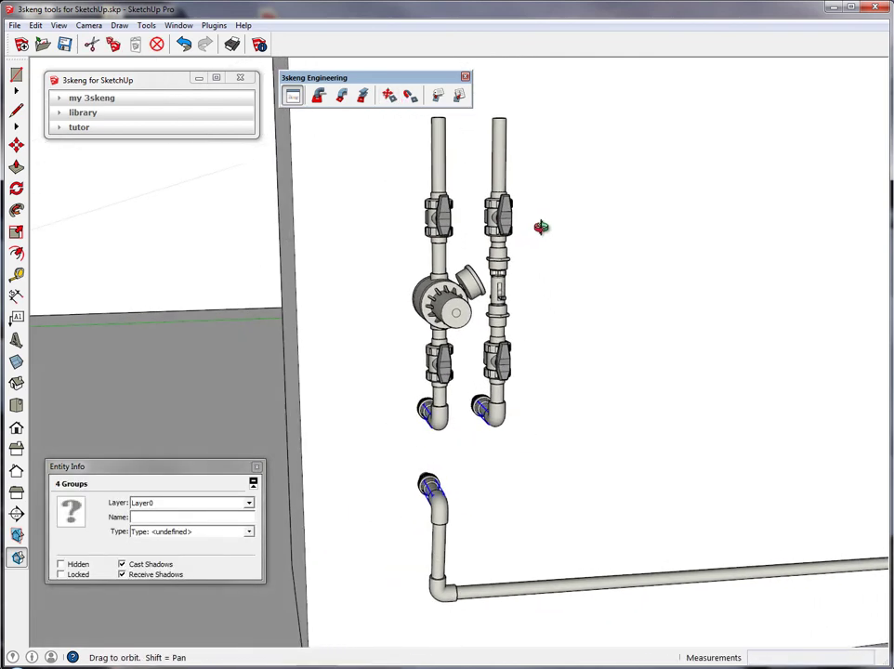
click(423, 279)
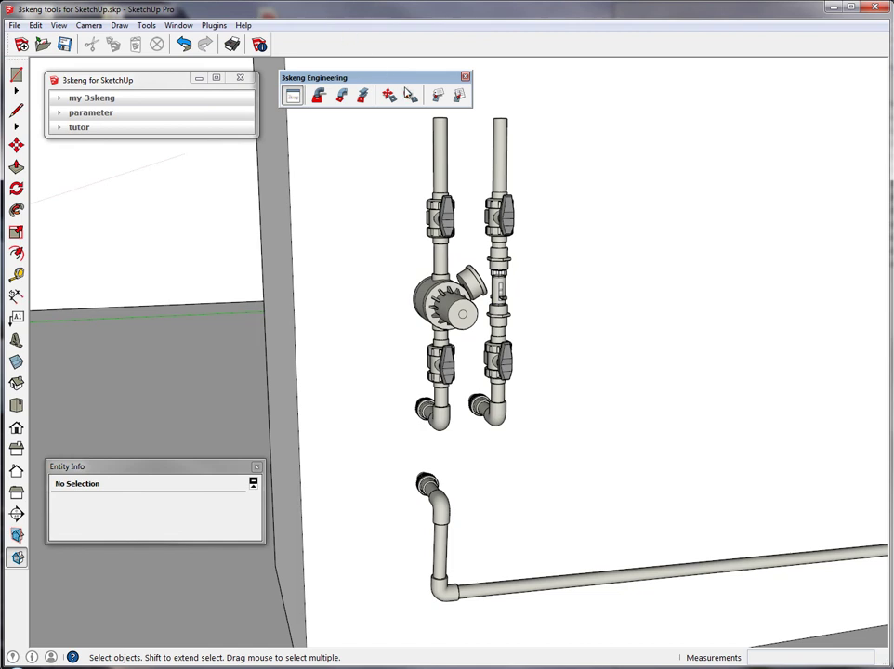
click(440, 97)
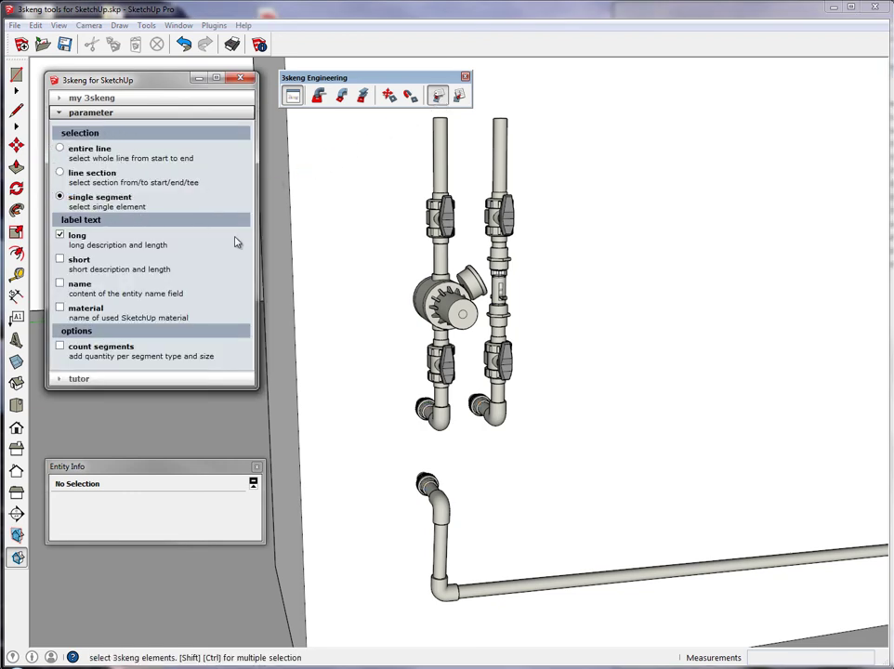
click(450, 318)
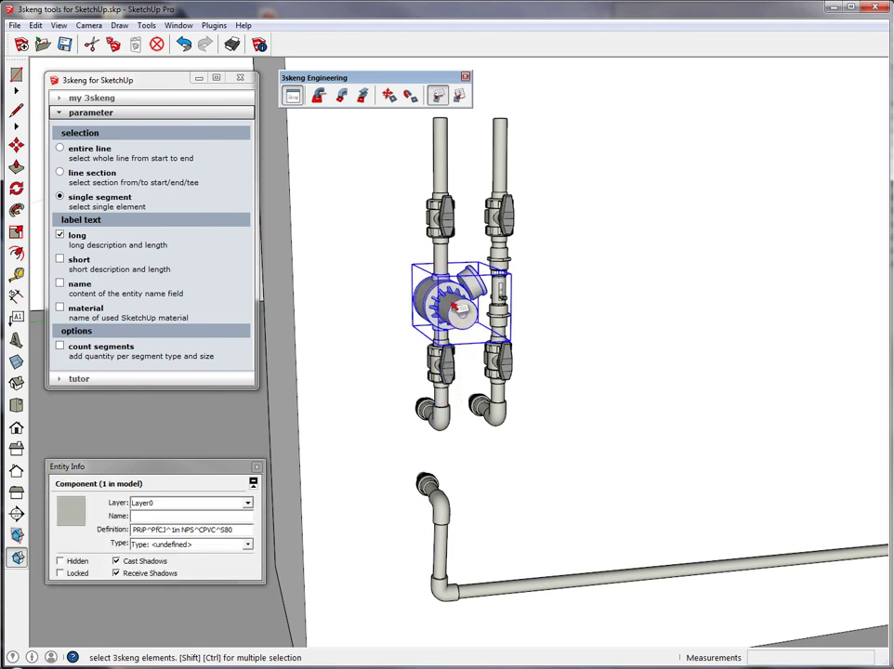
click(61, 173)
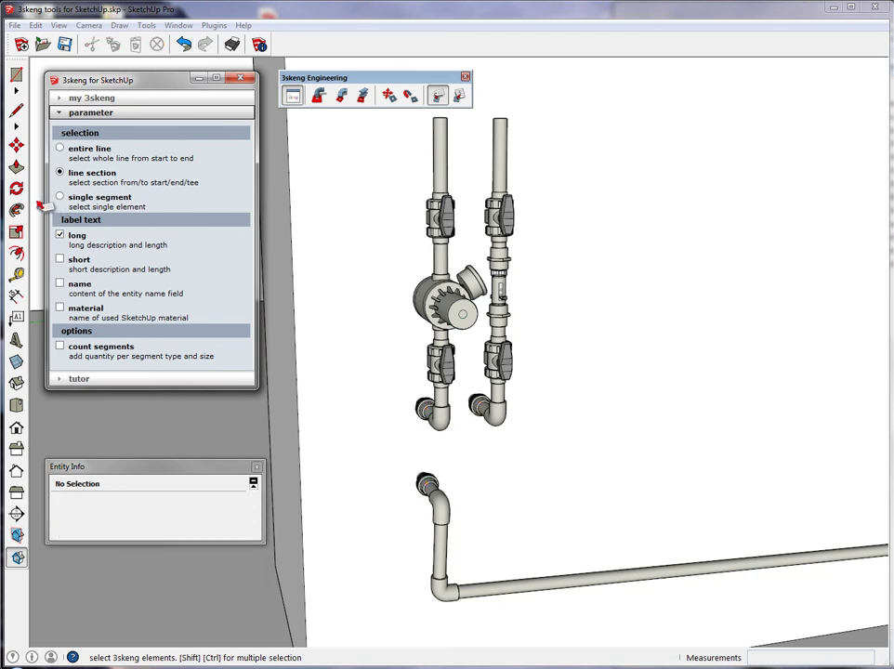
key(space)
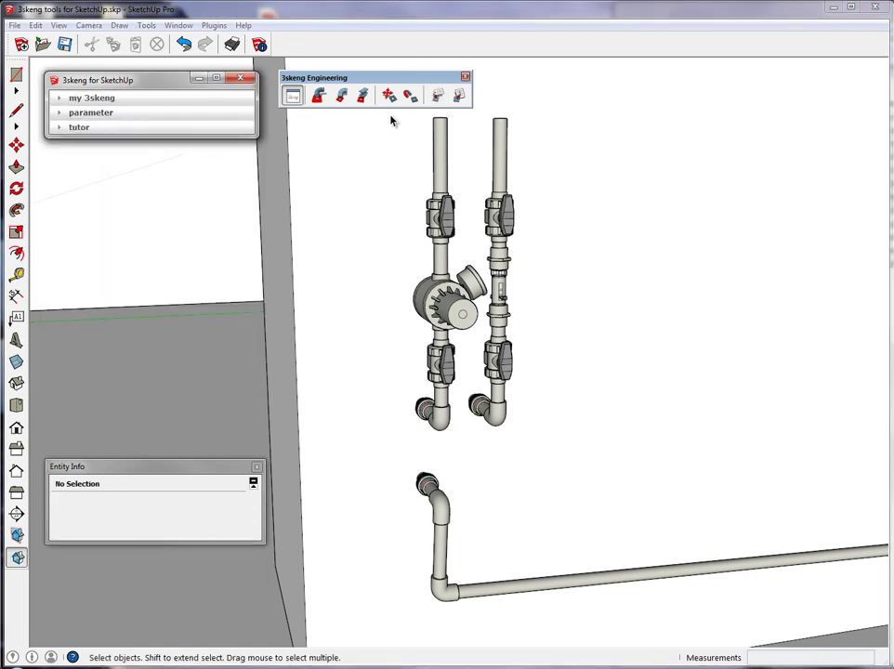
Label all components of the regulator and flow meter lines beside them, using short text with material and counted segments.
drag(388, 113, 553, 450)
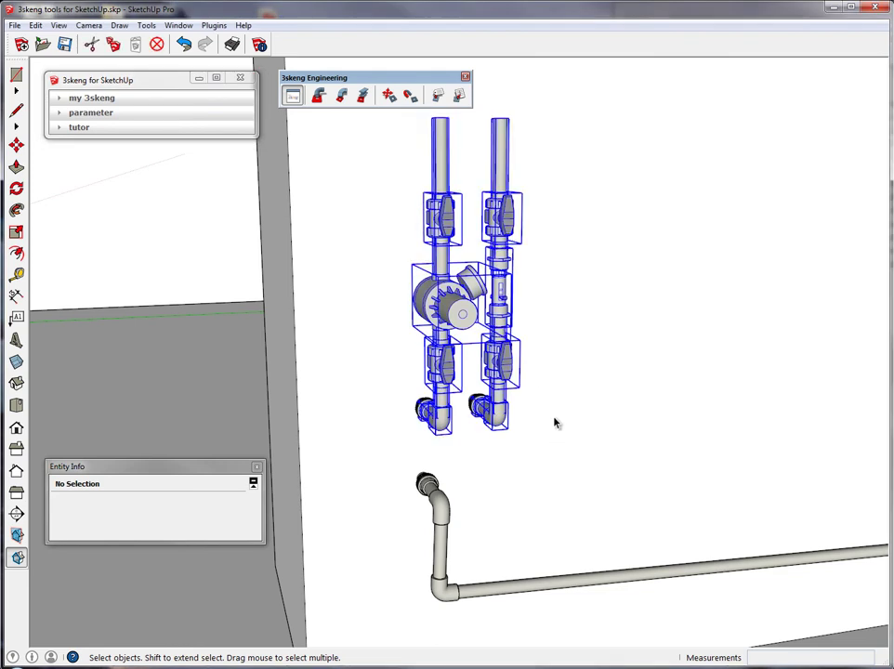
click(437, 97)
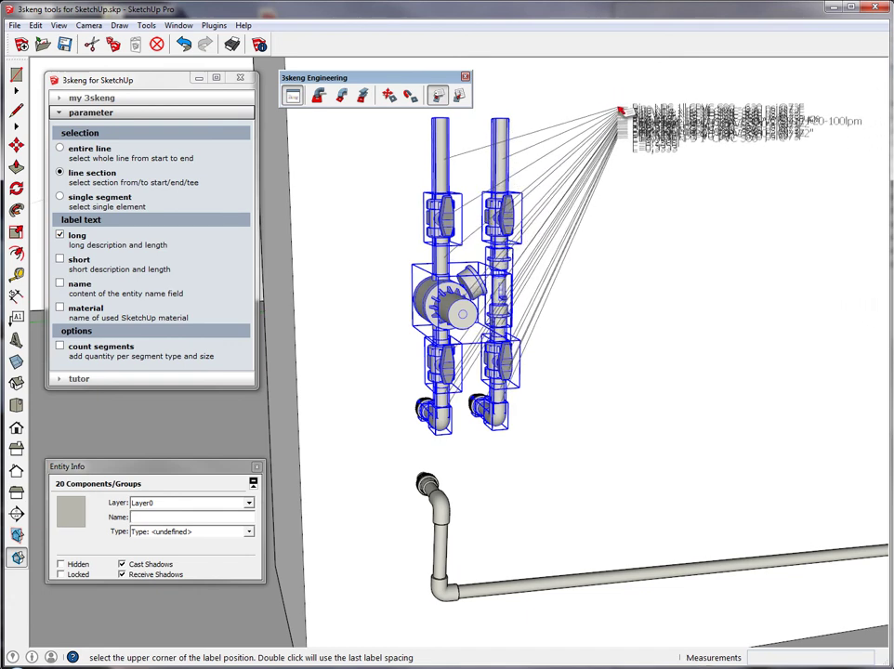
click(620, 109)
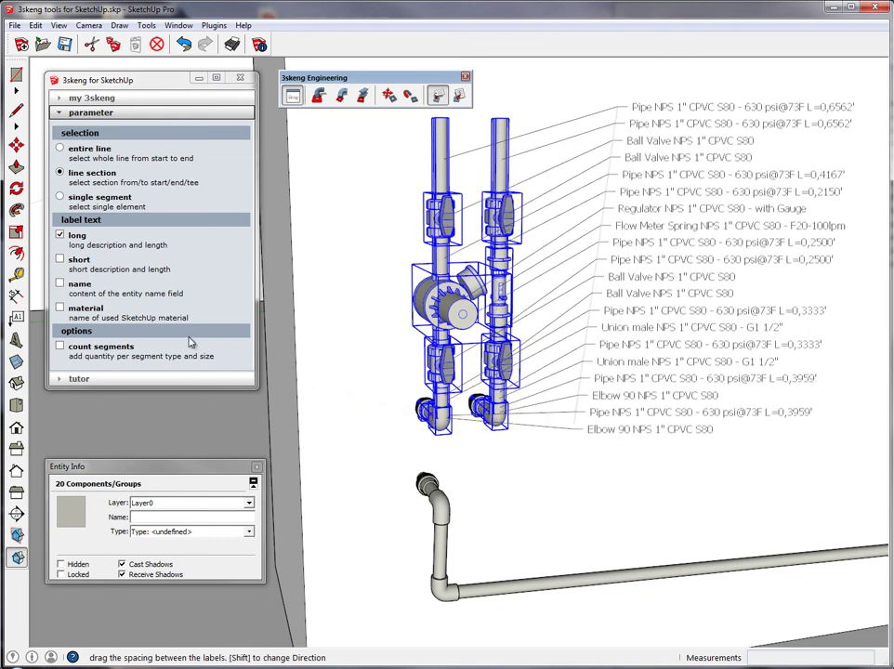
click(61, 262)
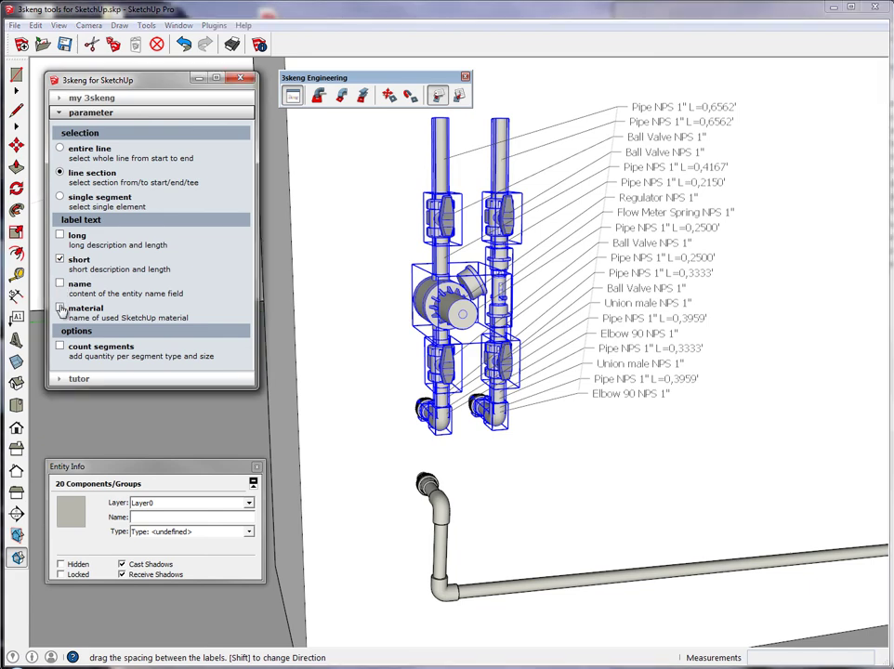
click(60, 309)
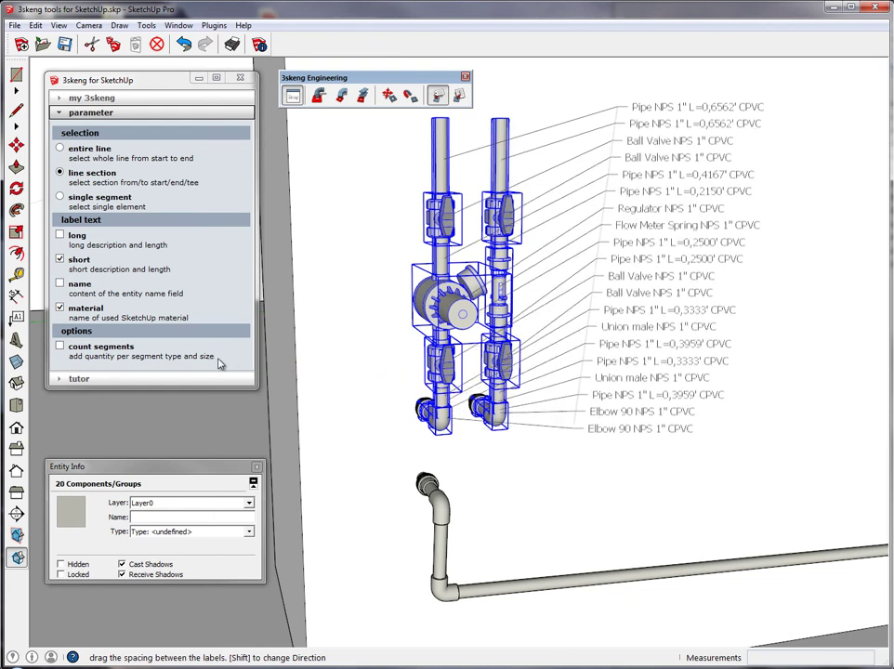
click(62, 348)
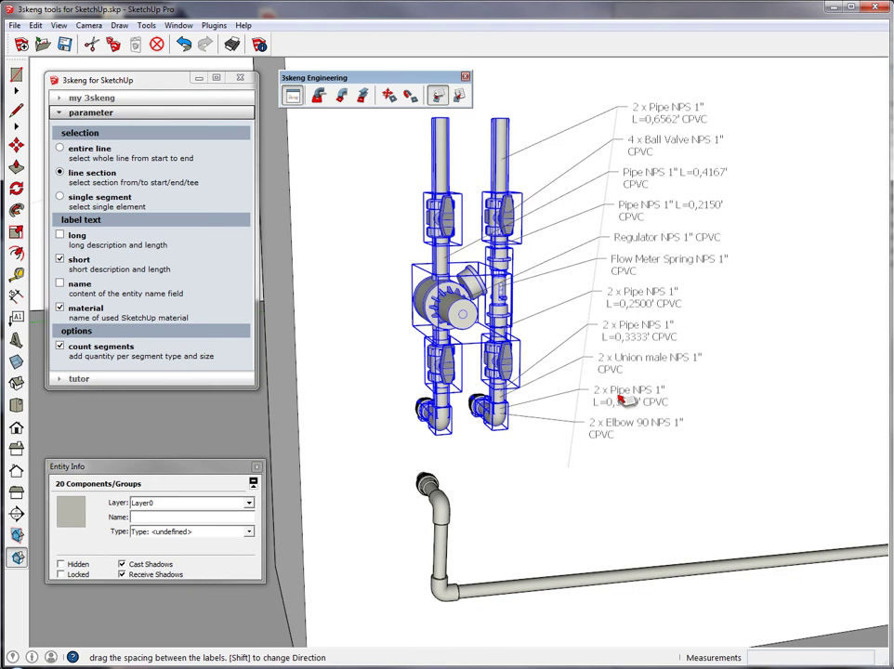
click(620, 399)
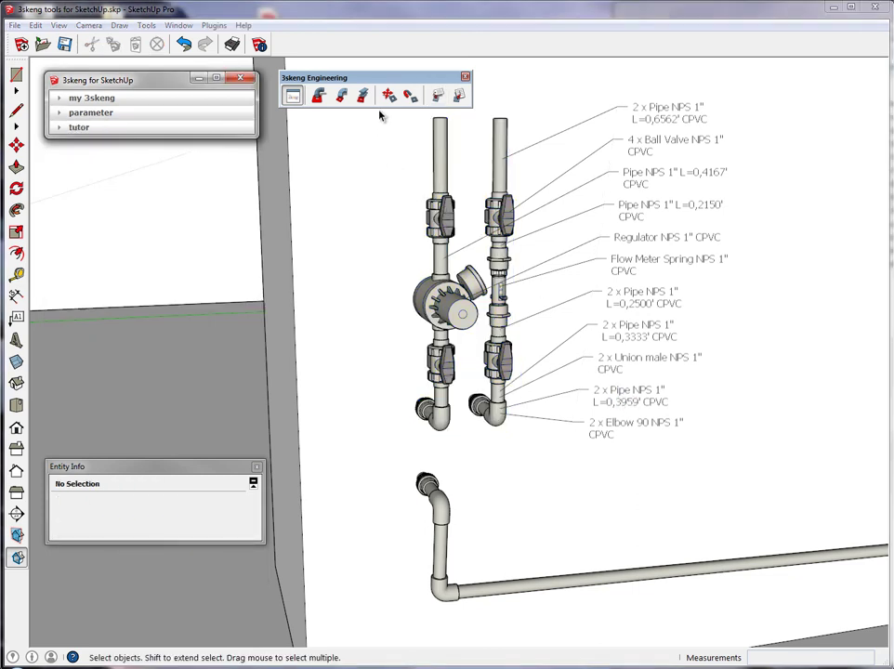
Generate a component list of the regulator and flow meter lines with counted segments and total length of straight lines.
drag(384, 112, 553, 433)
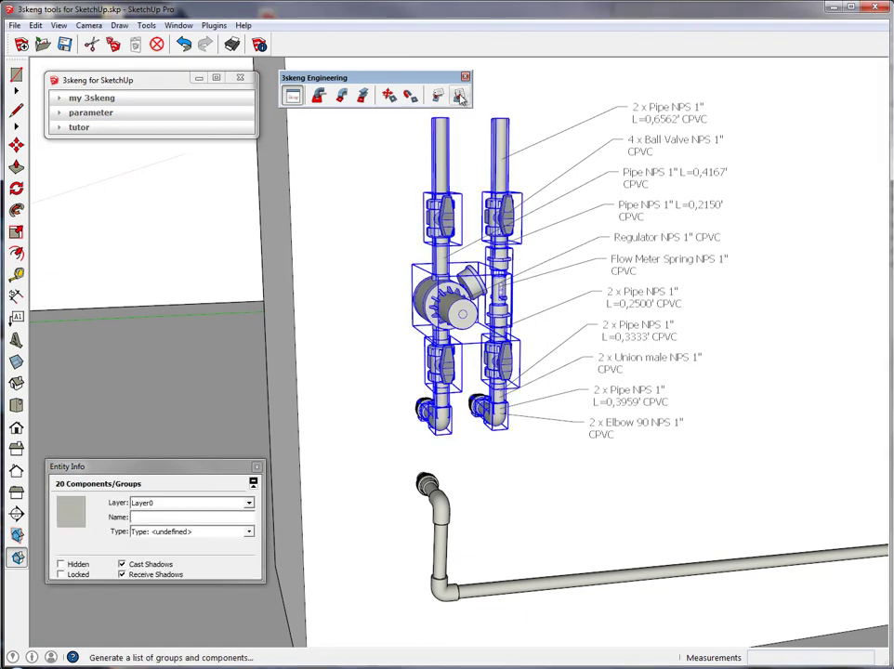
click(459, 94)
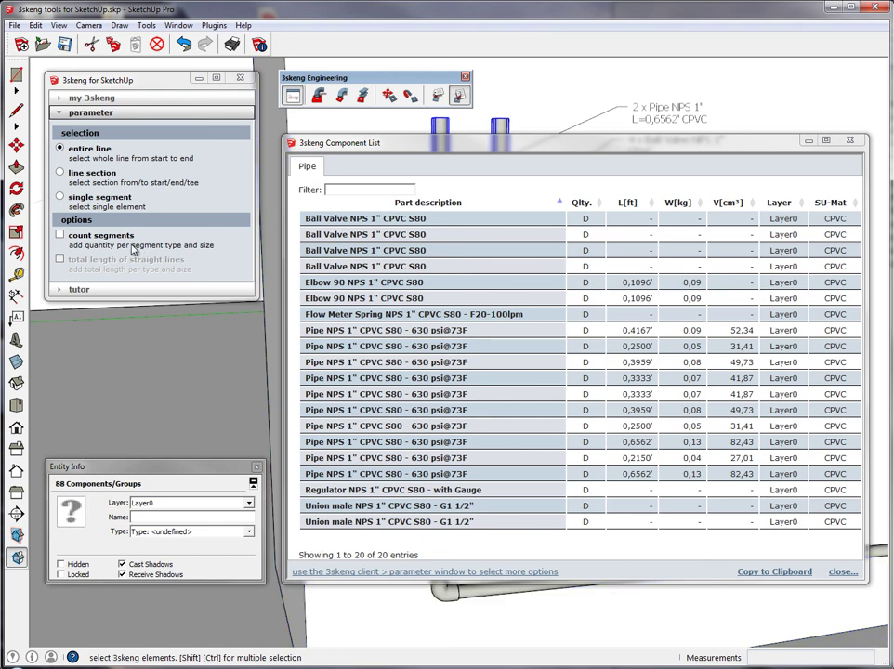
click(60, 236)
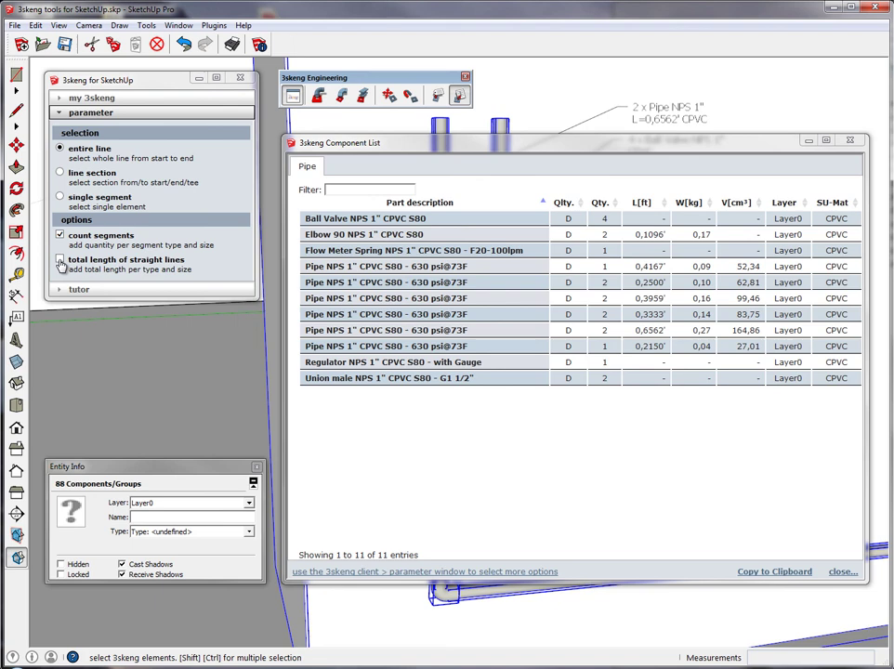
click(59, 260)
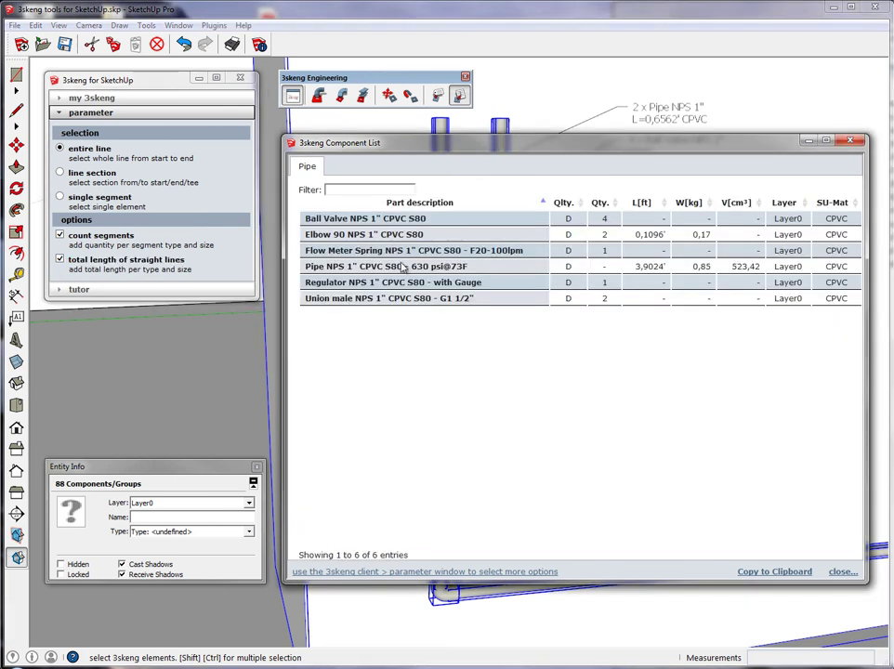